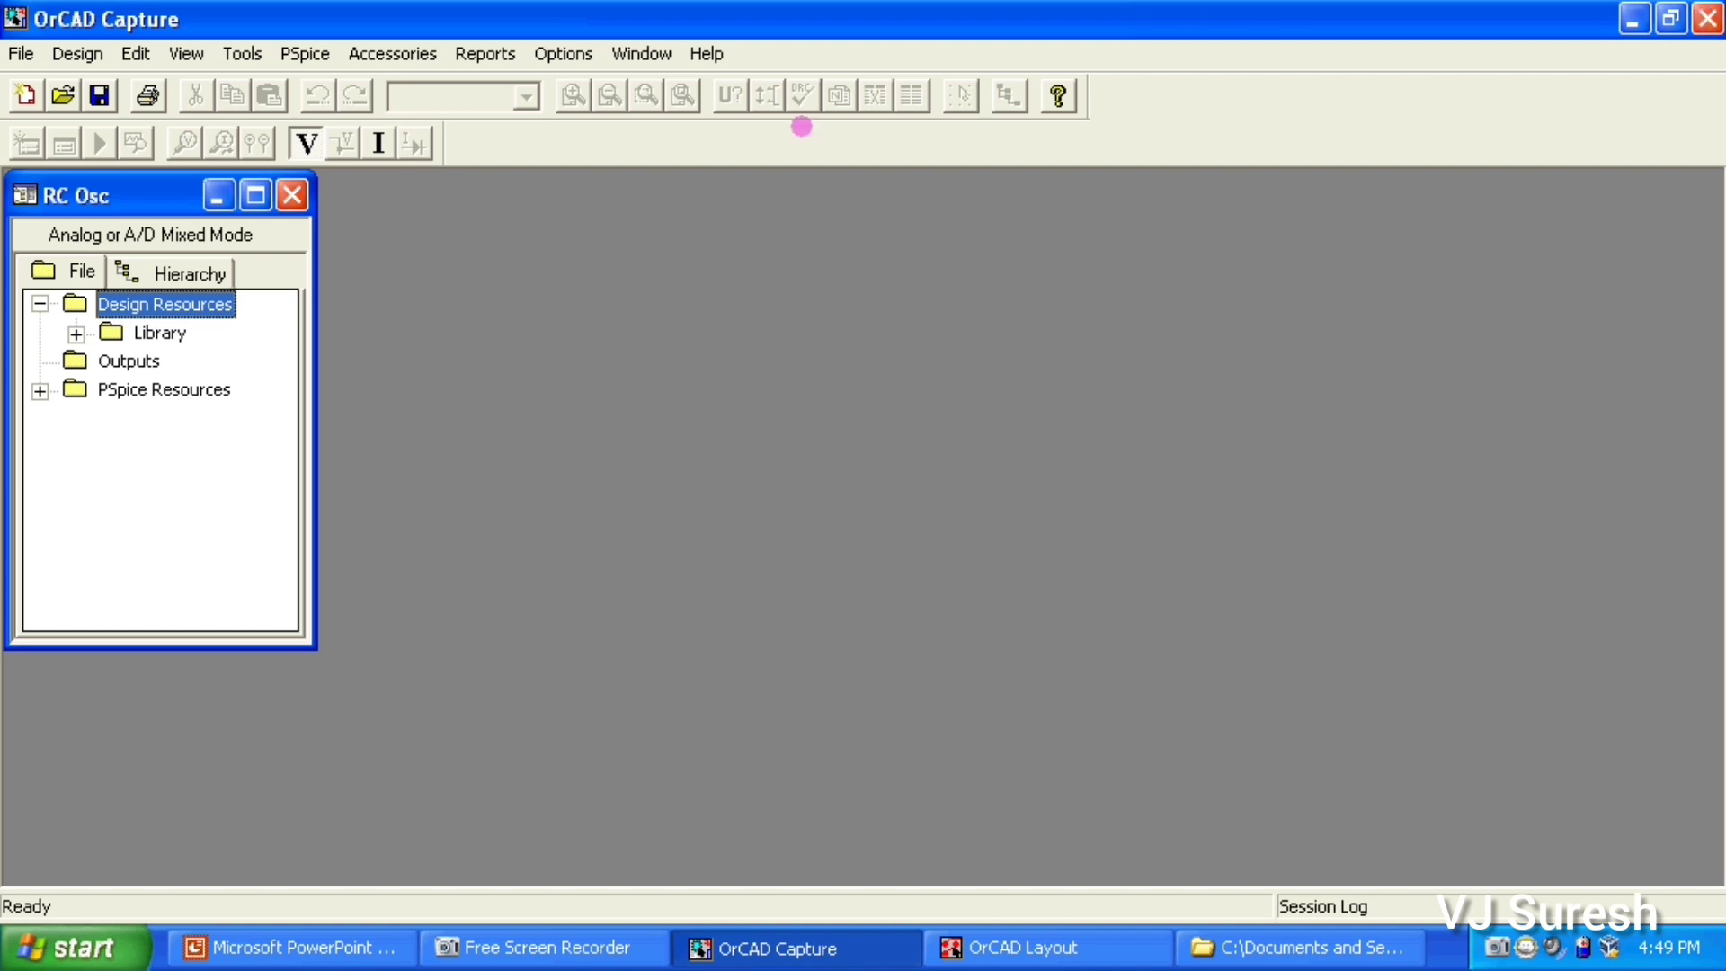
Expand the Library folder under the RC Osc project's design resources to examine its part libraries
left_click(160, 332)
left_click(139, 304)
left_click(76, 332)
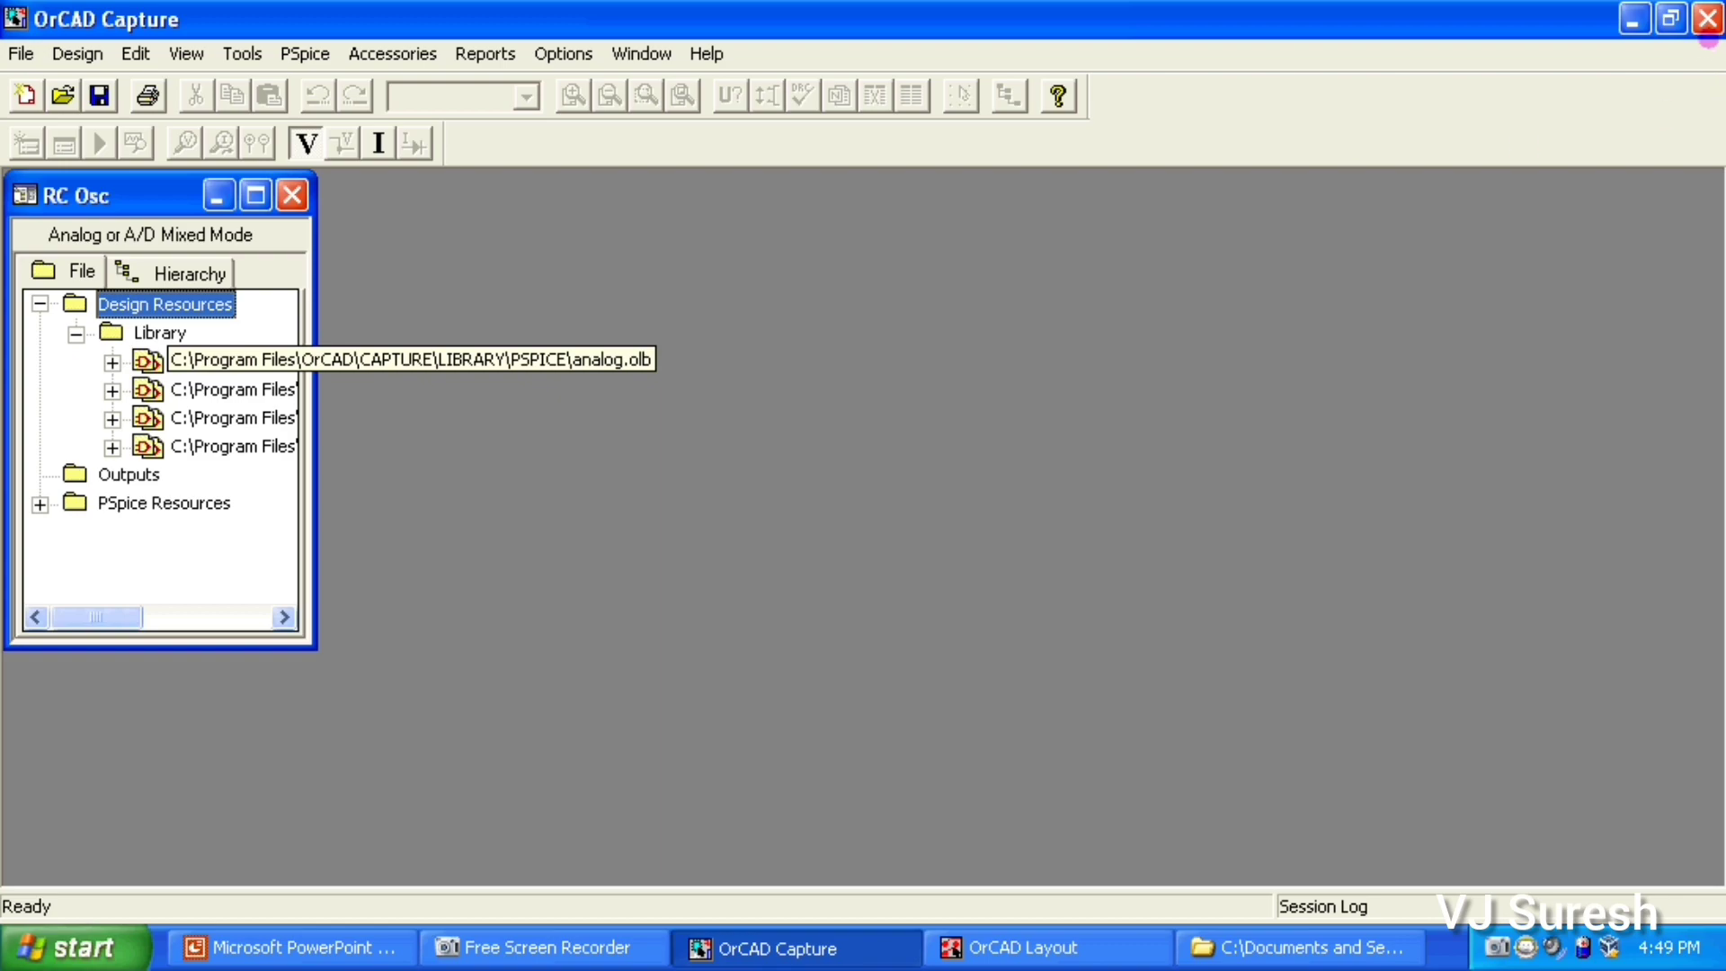
Close the RC Osc project session, open the f1 project from the Test folder, and show its schematic PAGE1 maximized
left_click(1707, 20)
left_click(474, 225)
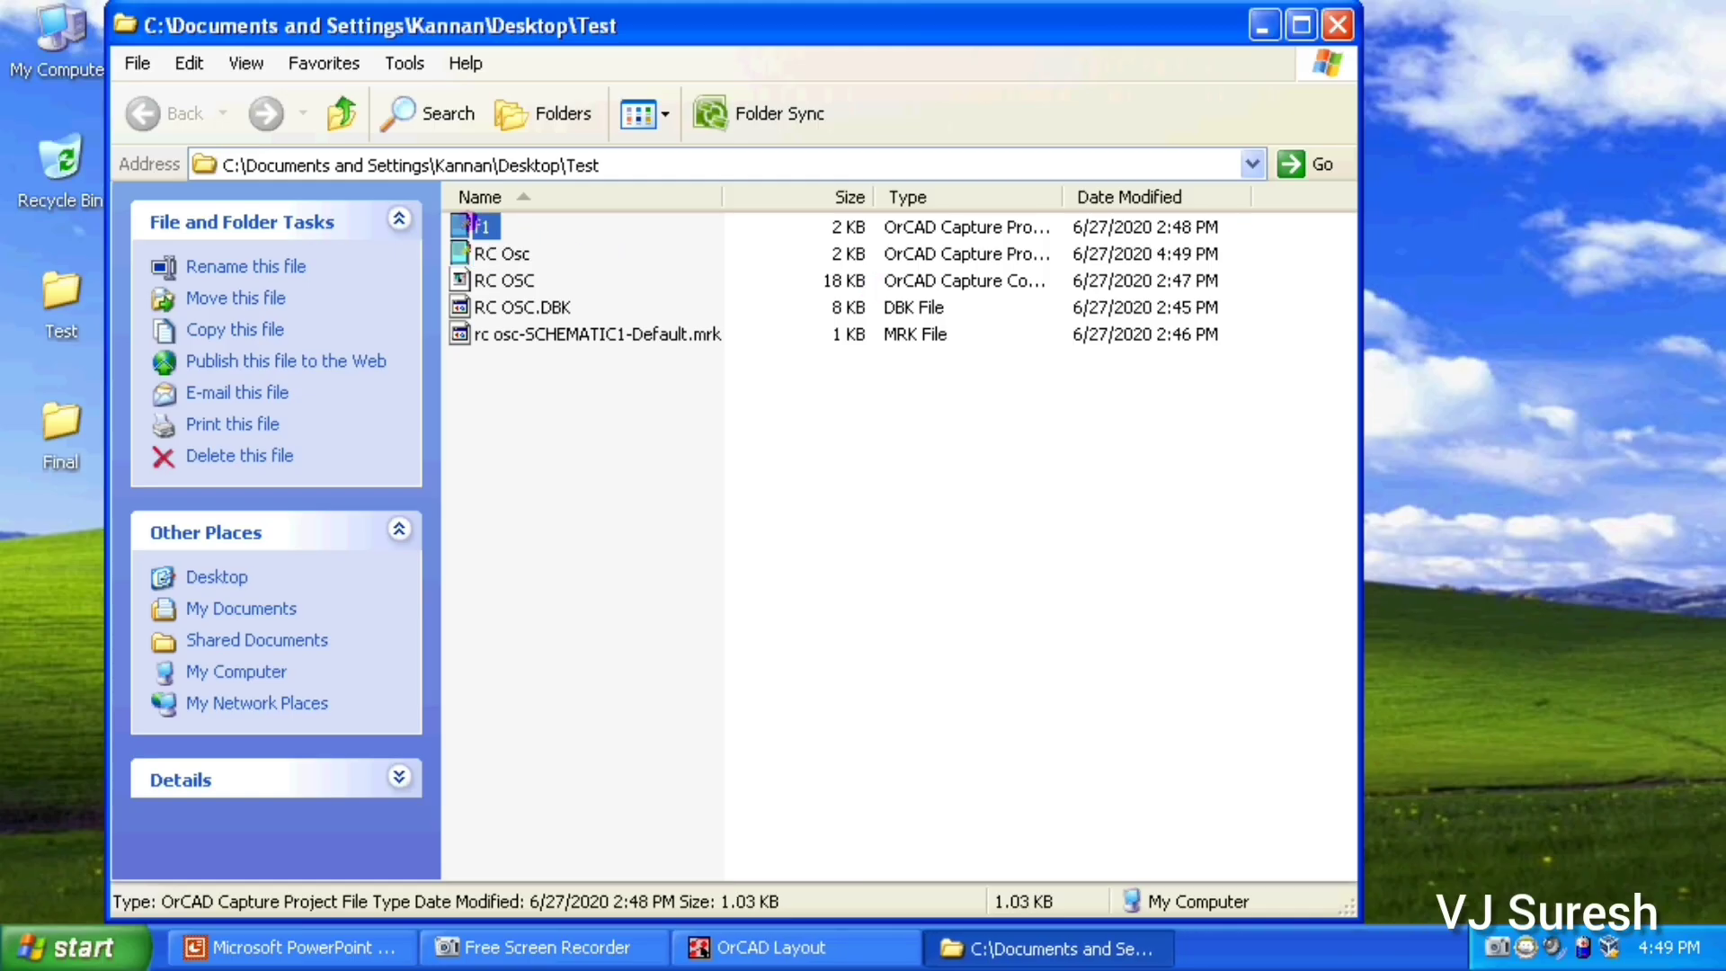
double_click(474, 224)
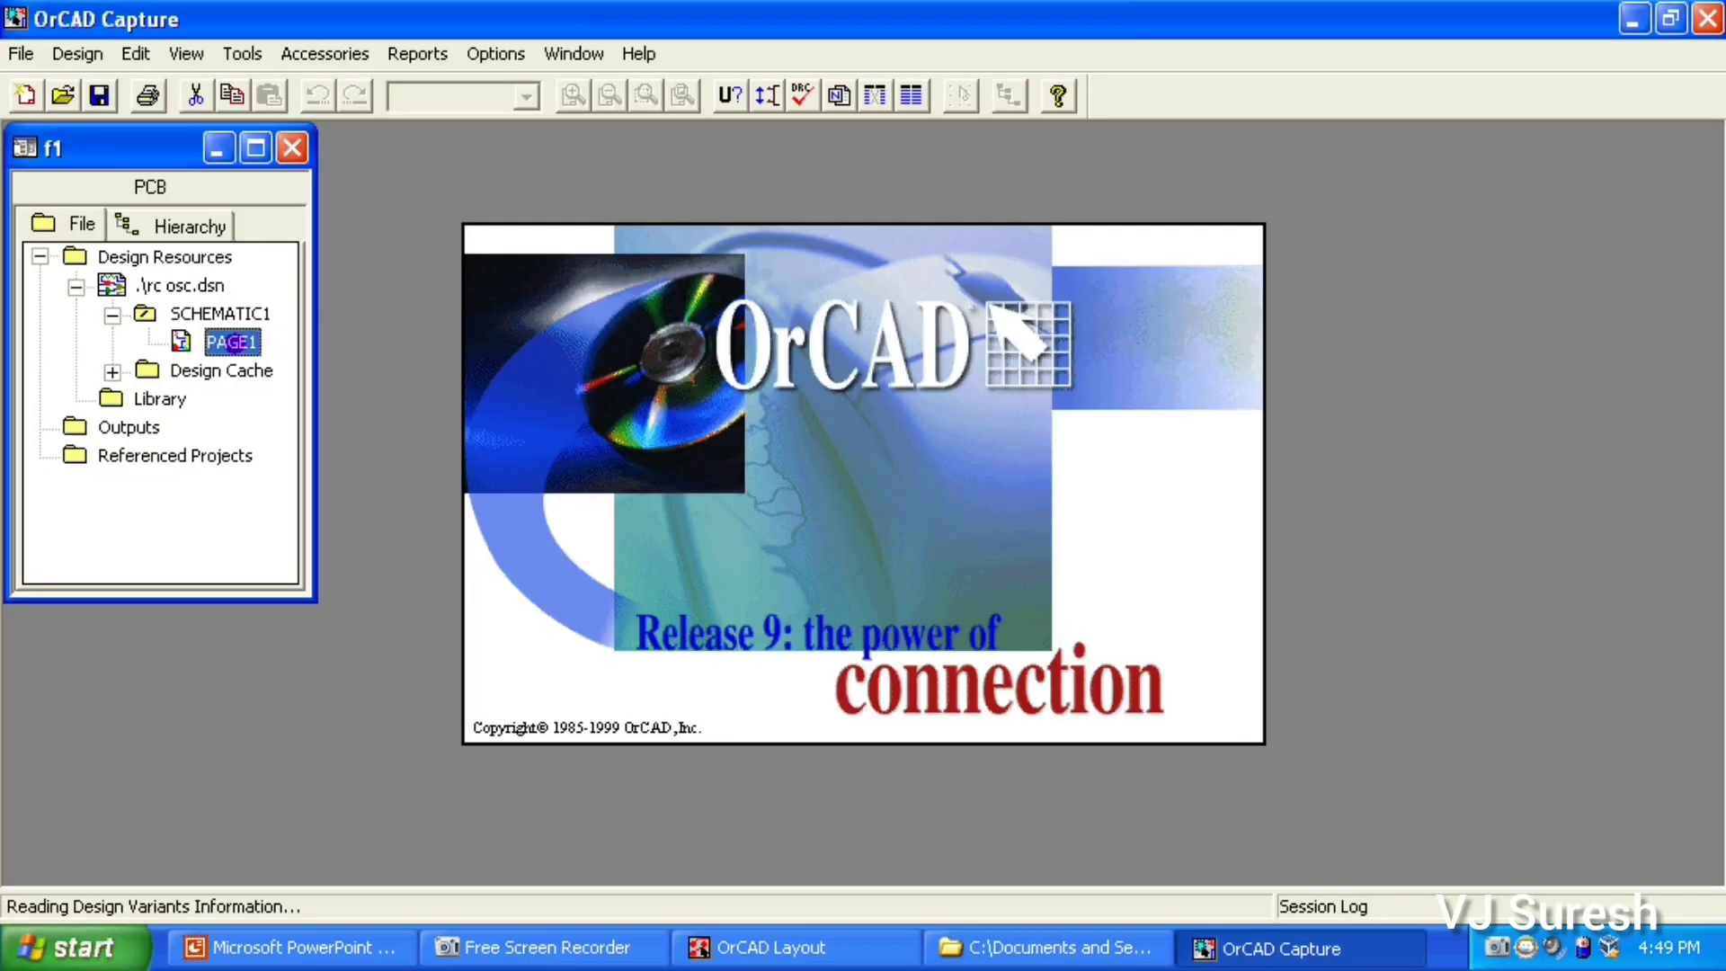
double_click(233, 340)
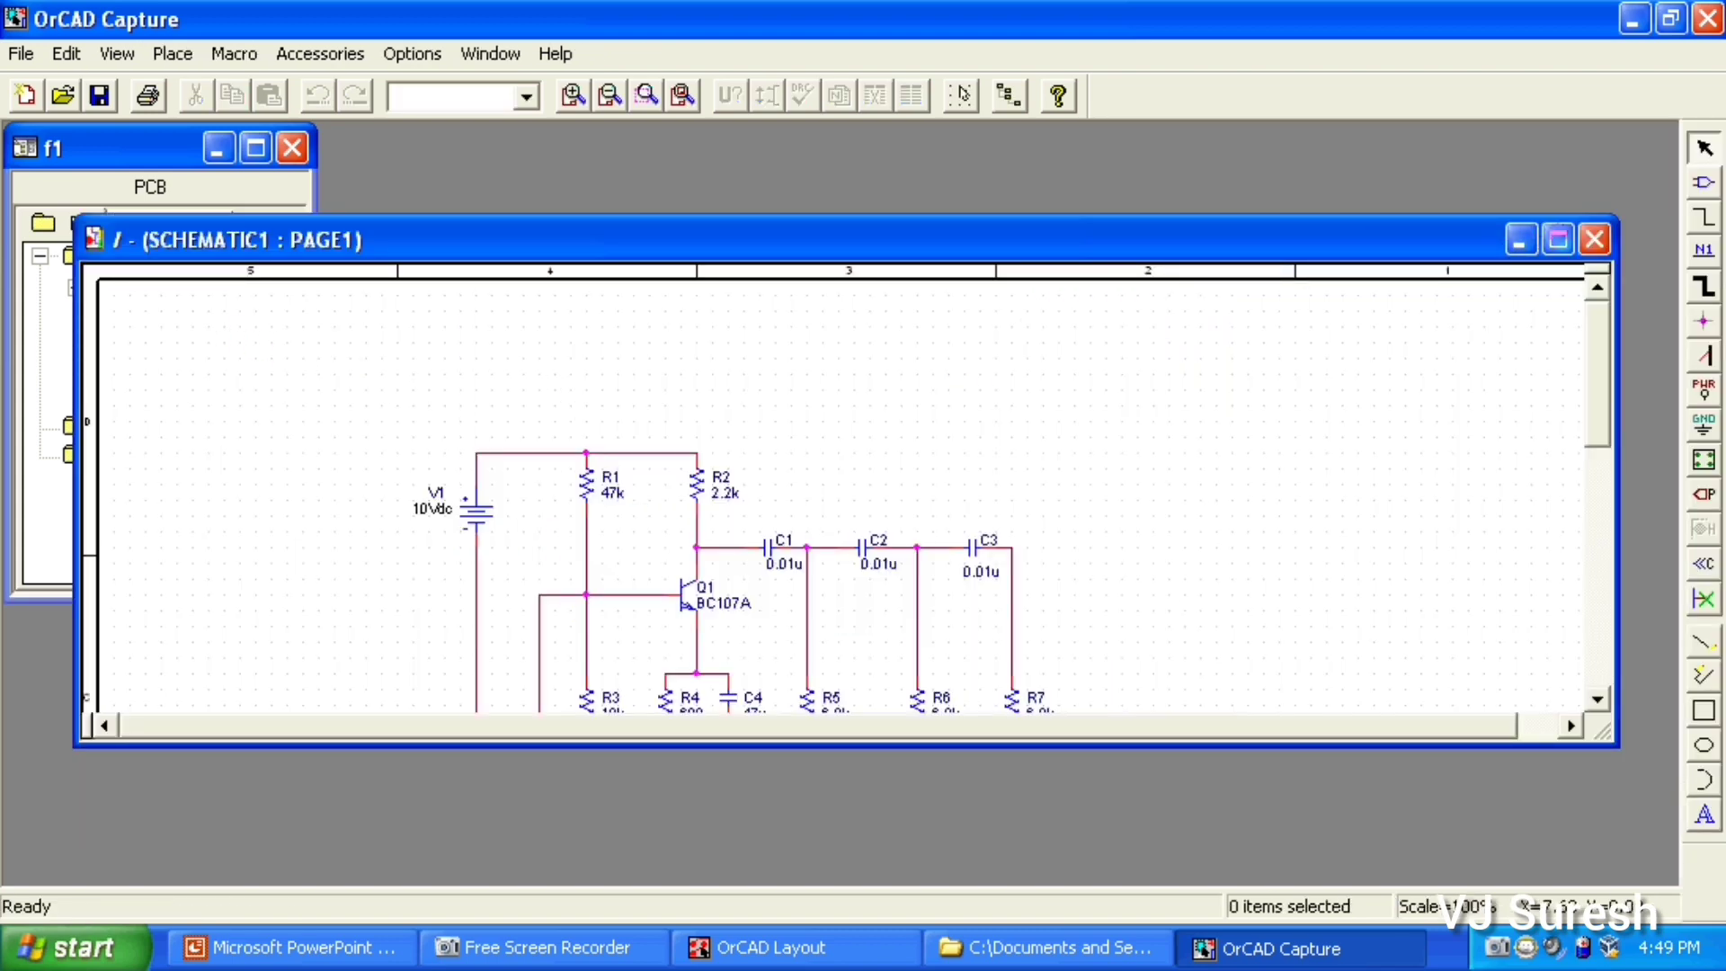
left_click(1557, 238)
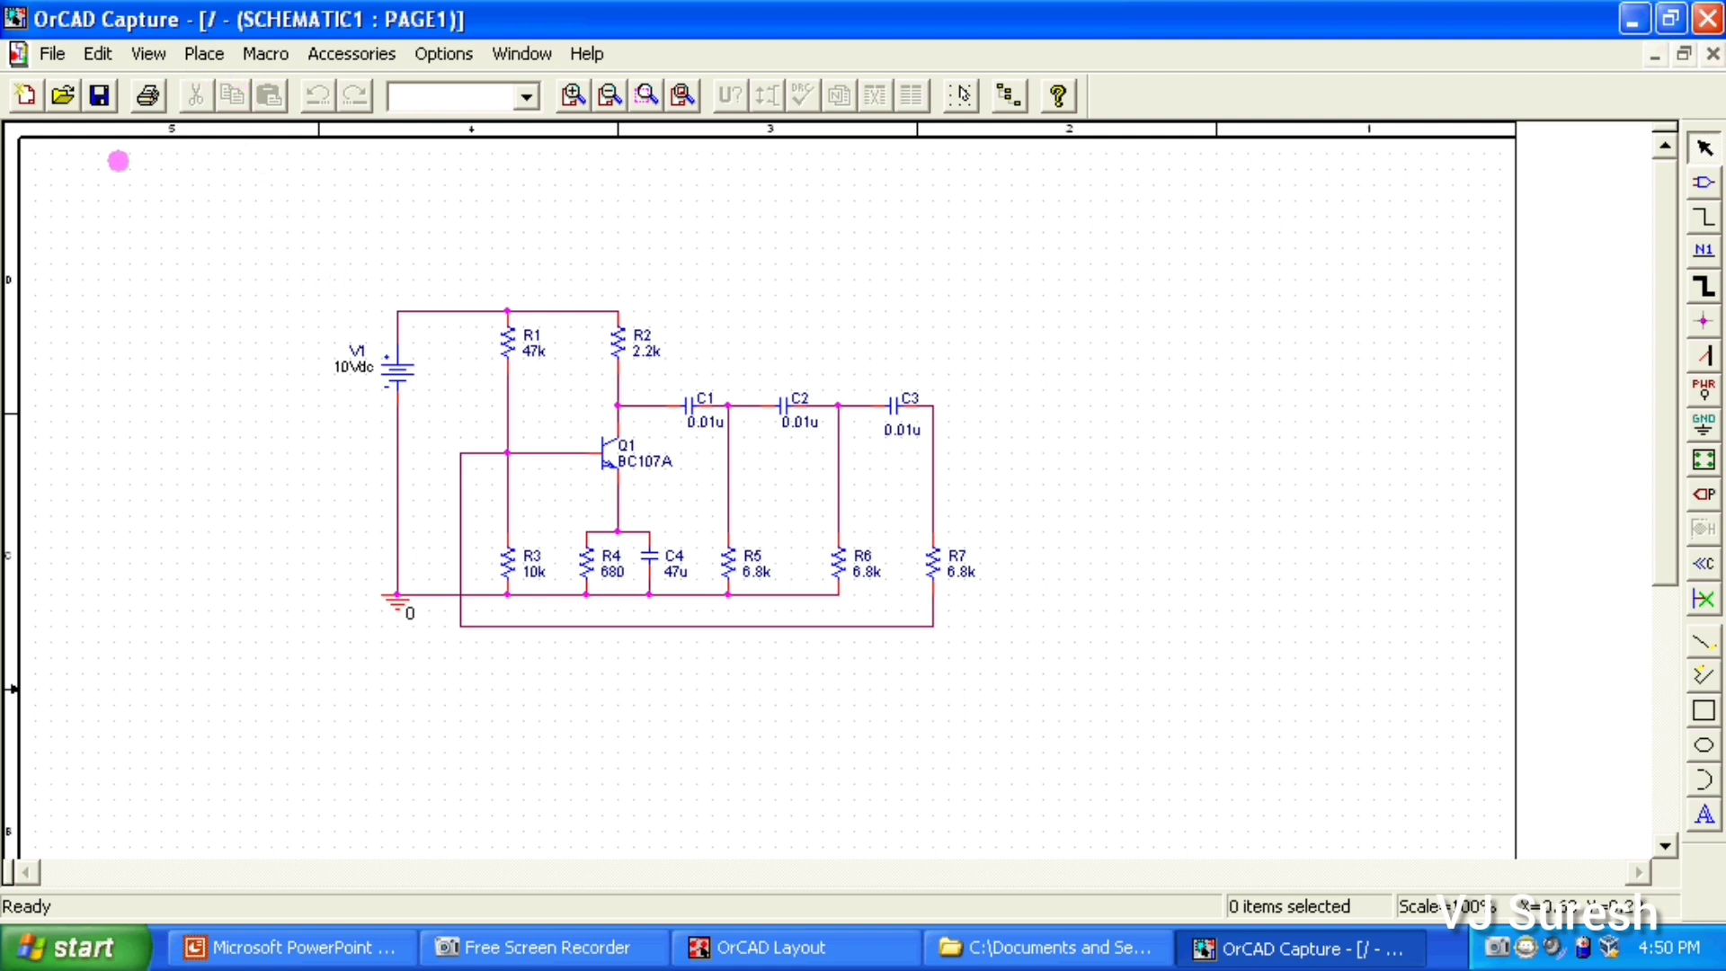
left_click(52, 53)
left_click(203, 87)
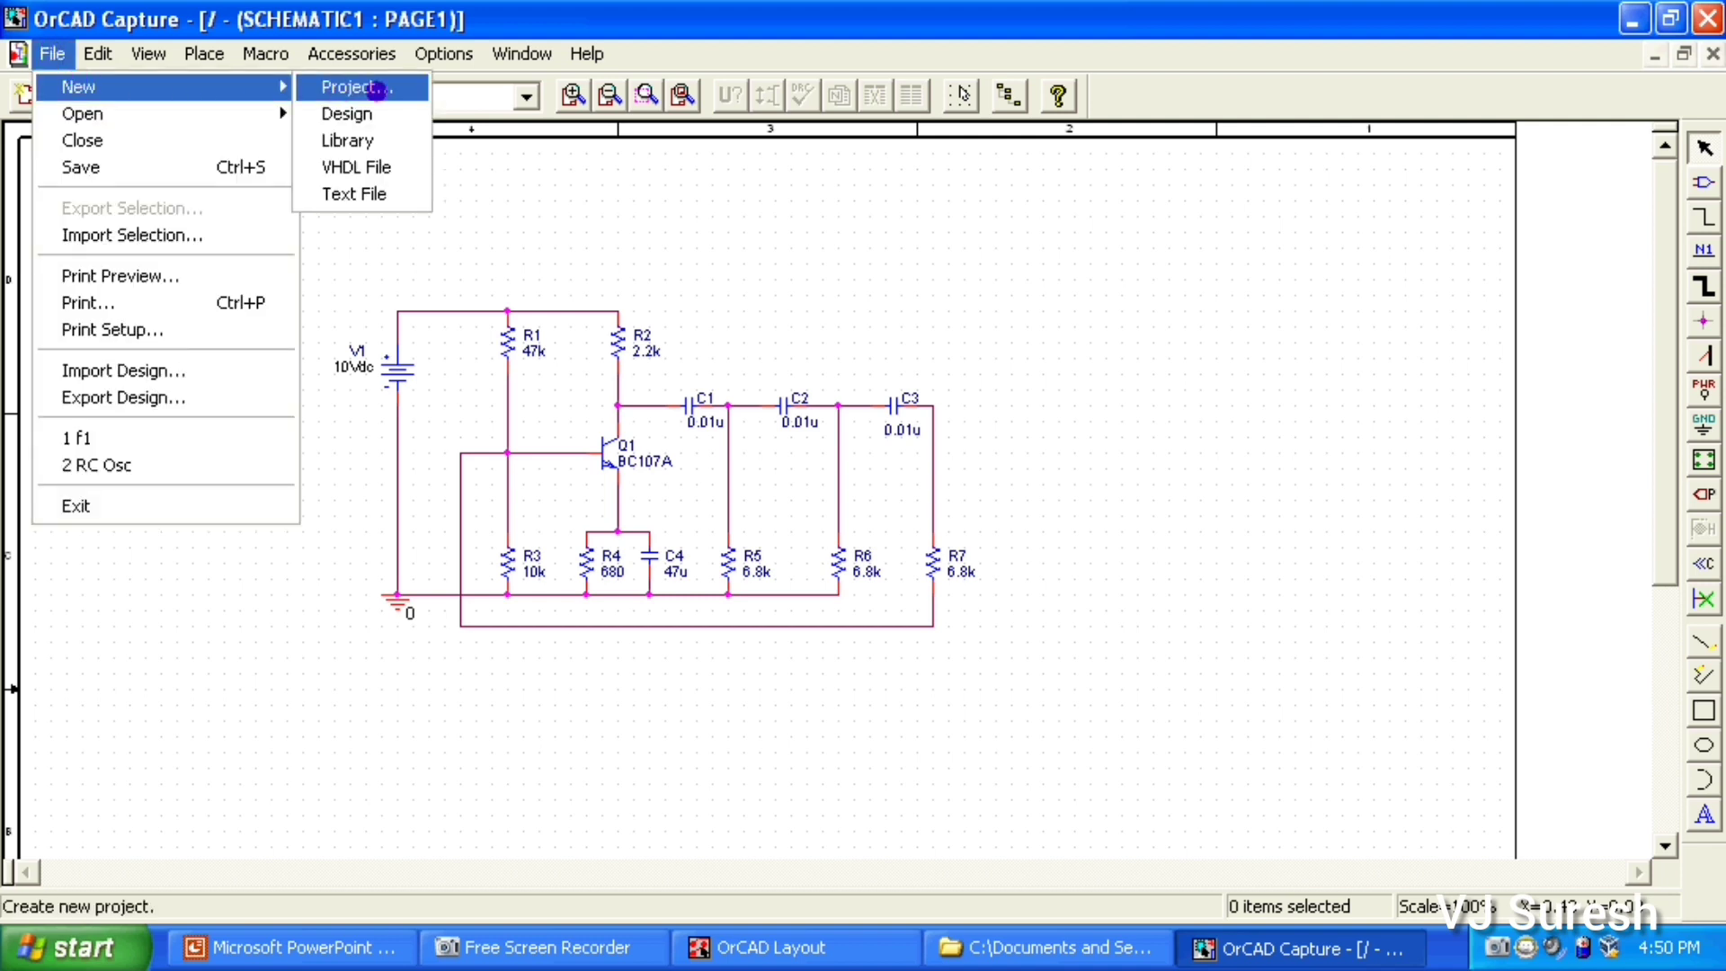
left_click(374, 88)
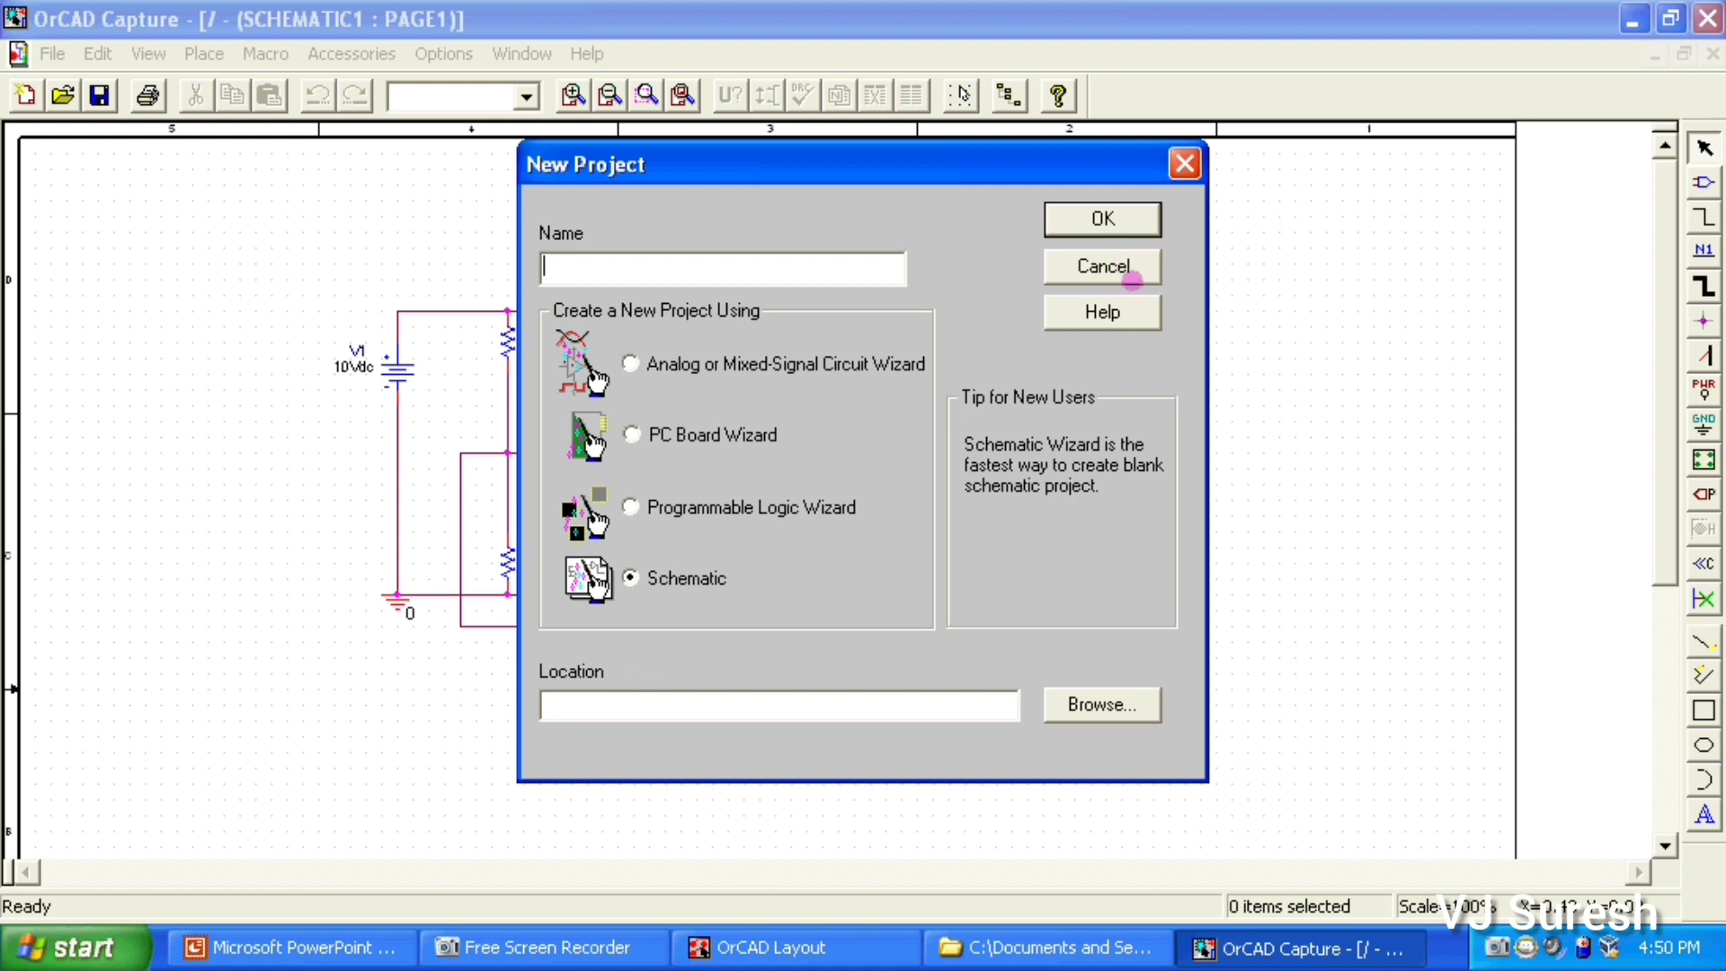
left_click(1130, 266)
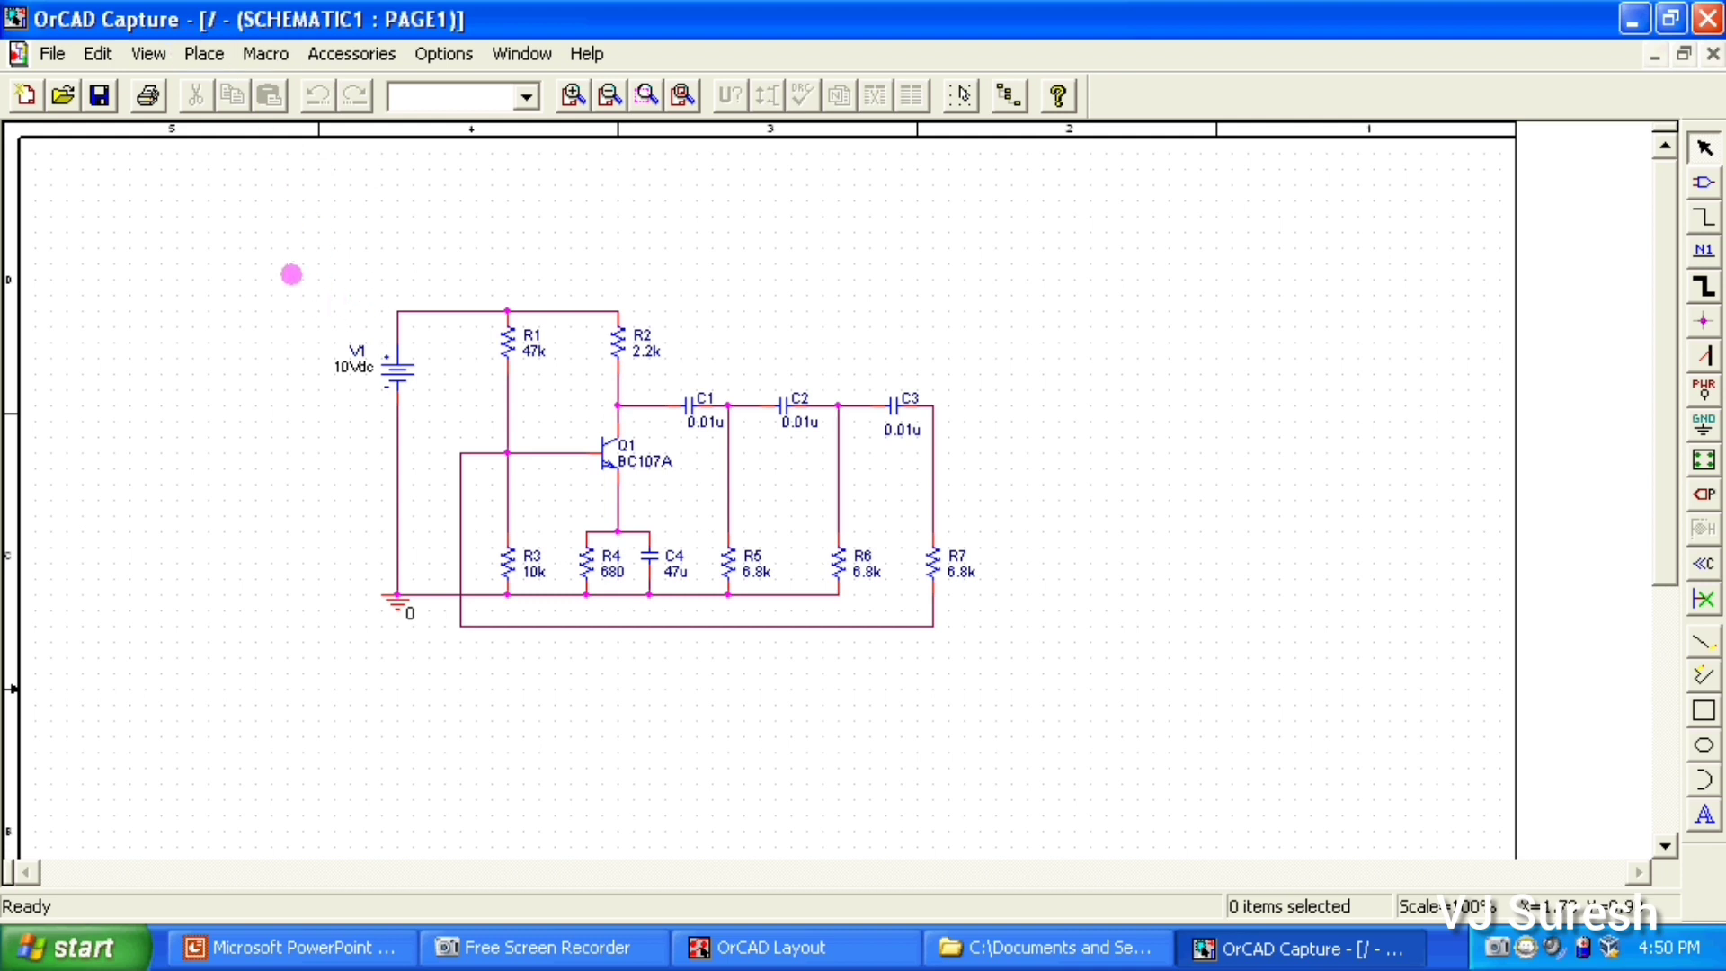
Copy the entire RC oscillator circuit on the schematic page, including all parts, wires and the ground symbol
left_click_drag(287, 261, 1031, 677)
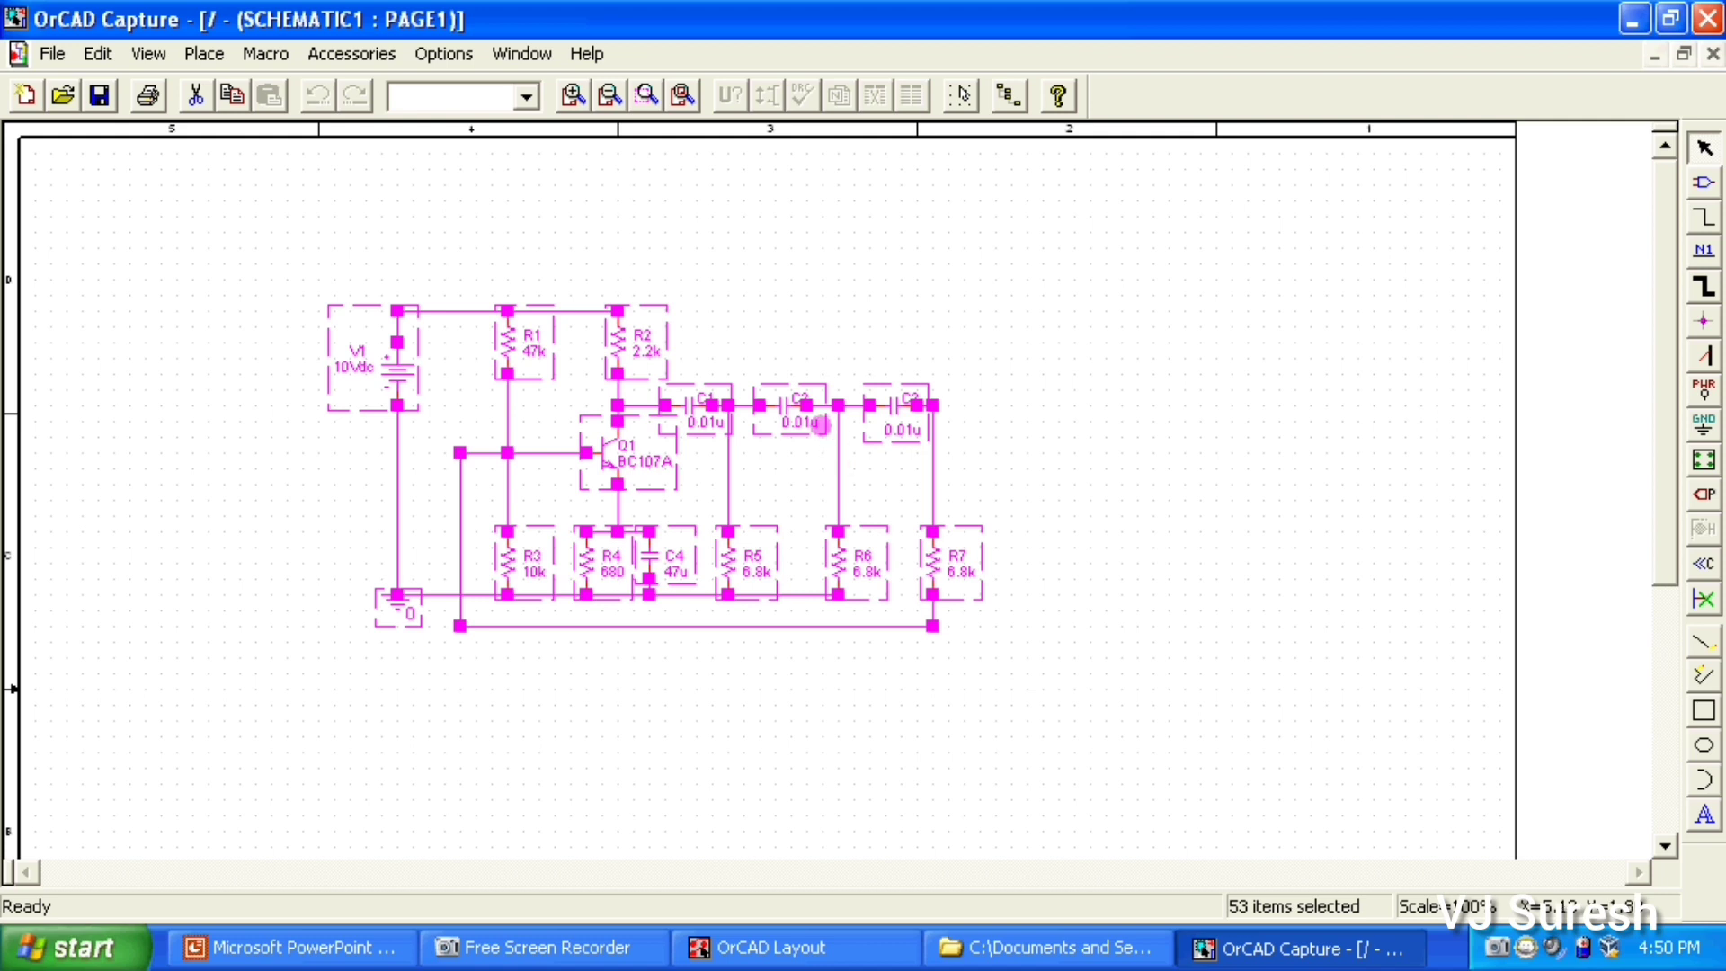
right_click(815, 421)
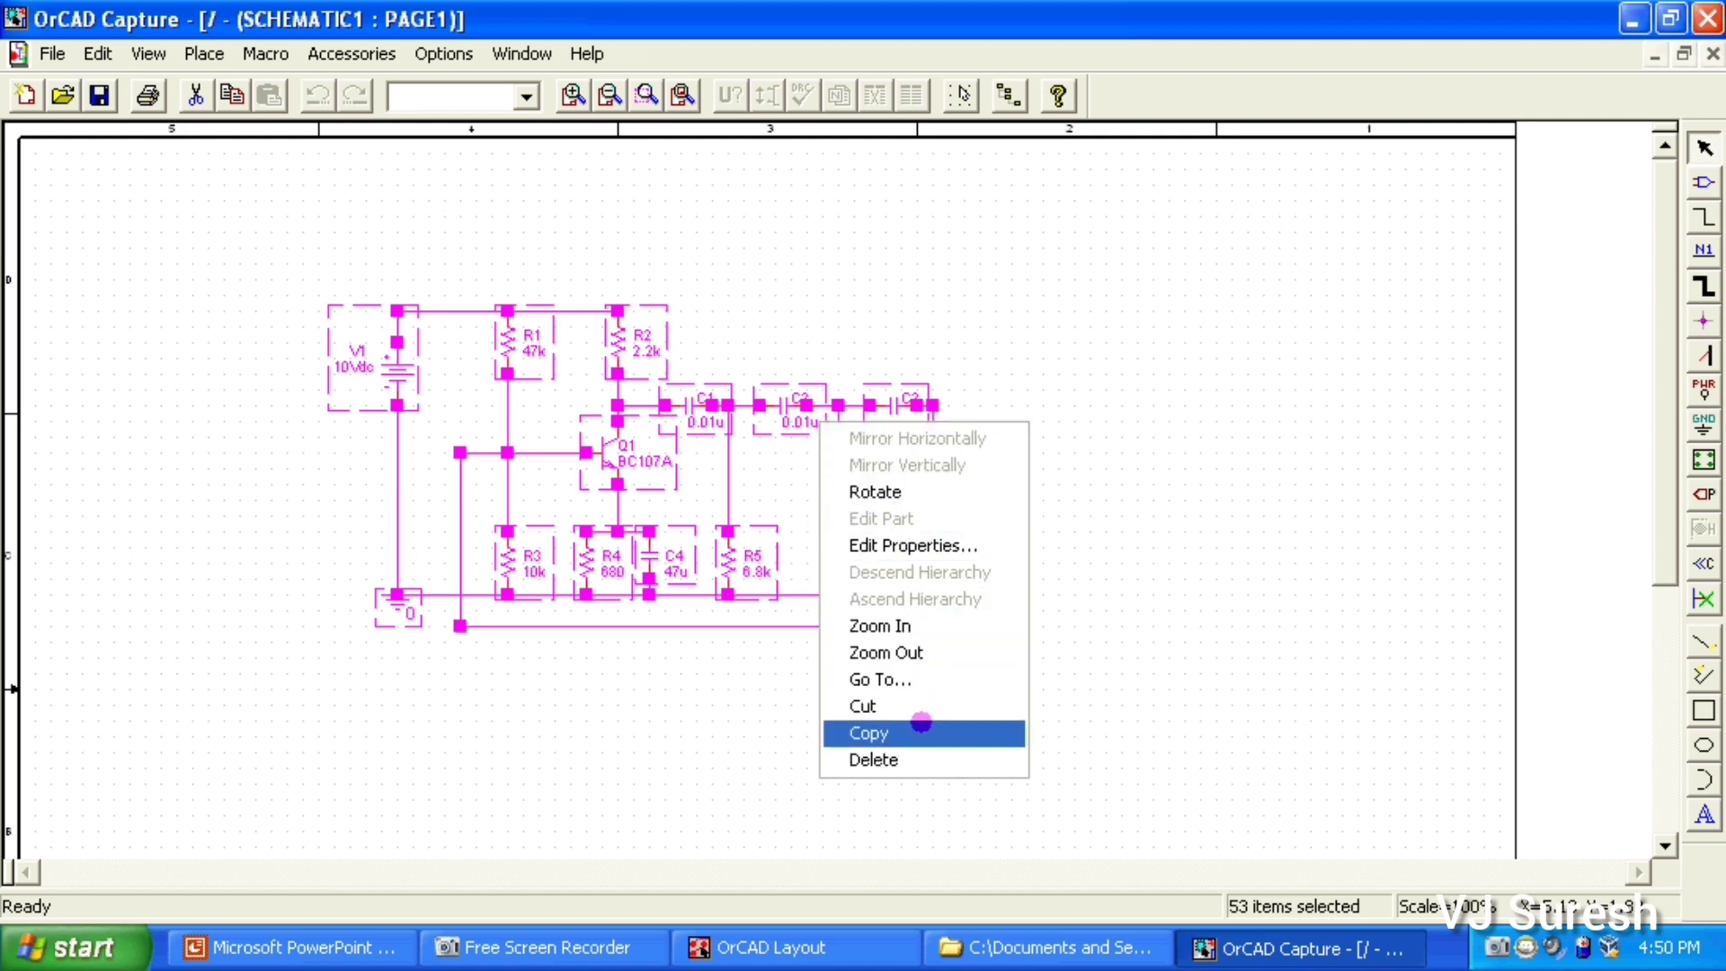
left_click(921, 728)
Create an Analog or Mixed-Signal Circuit project named kljhkl with location fgghjh, keeping the preselected PSpice libraries
left_click(47, 54)
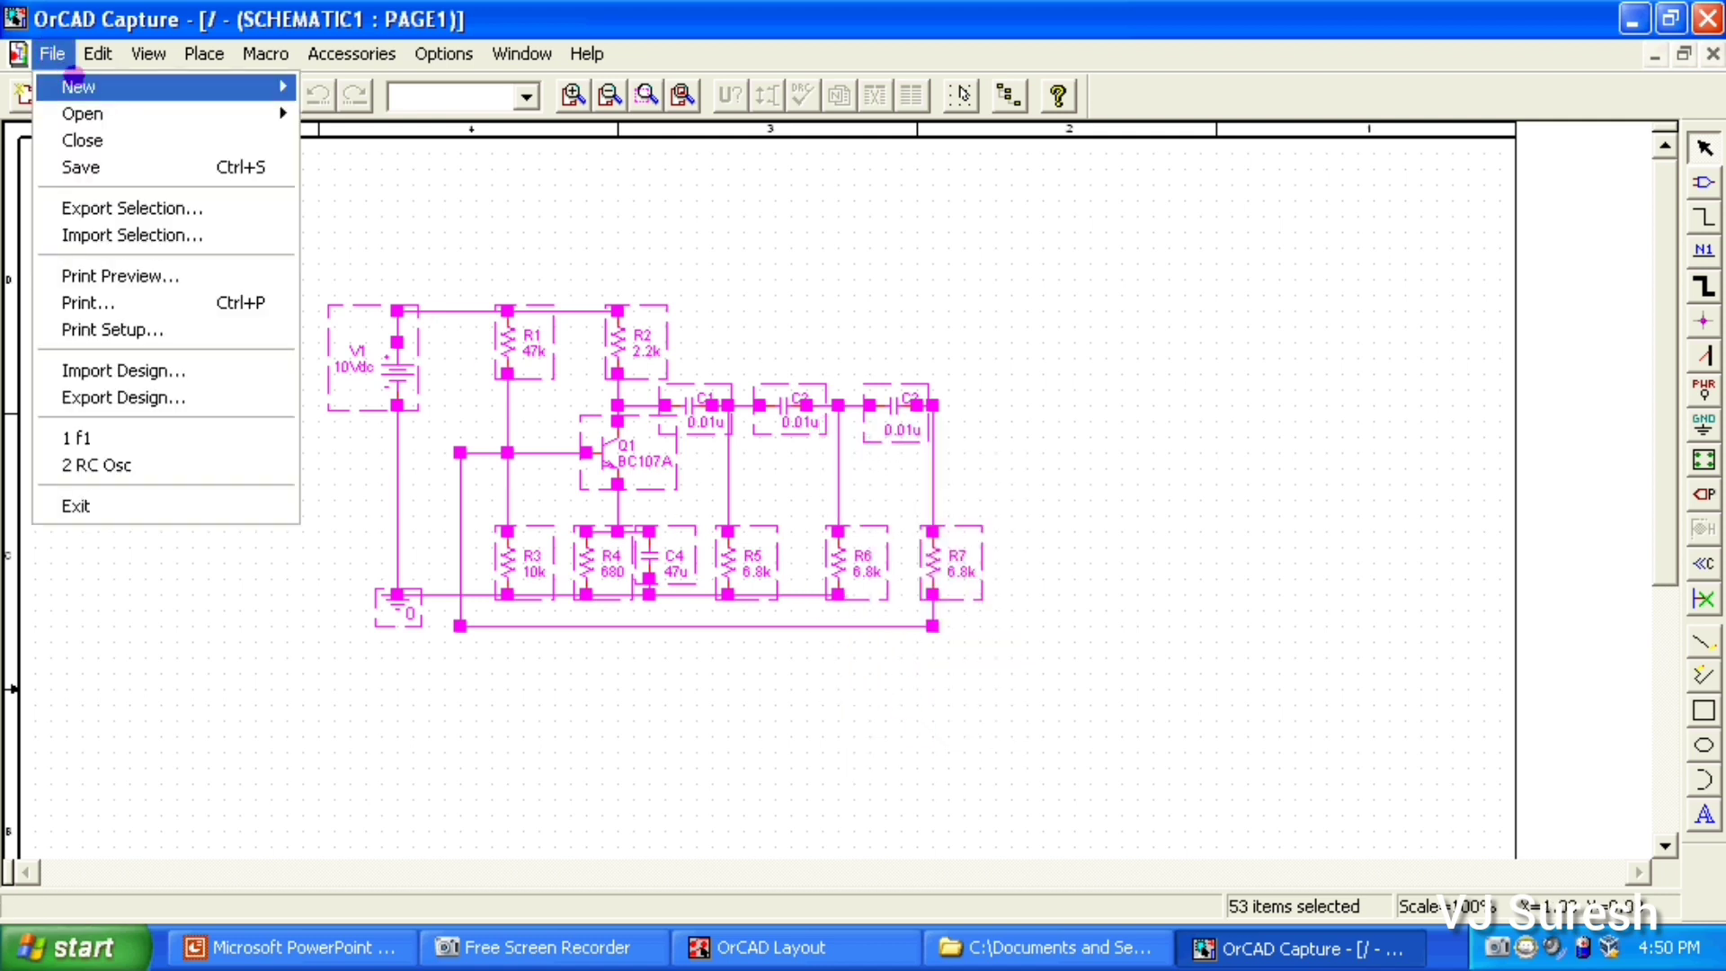
mouse_move(73, 80)
left_click(338, 87)
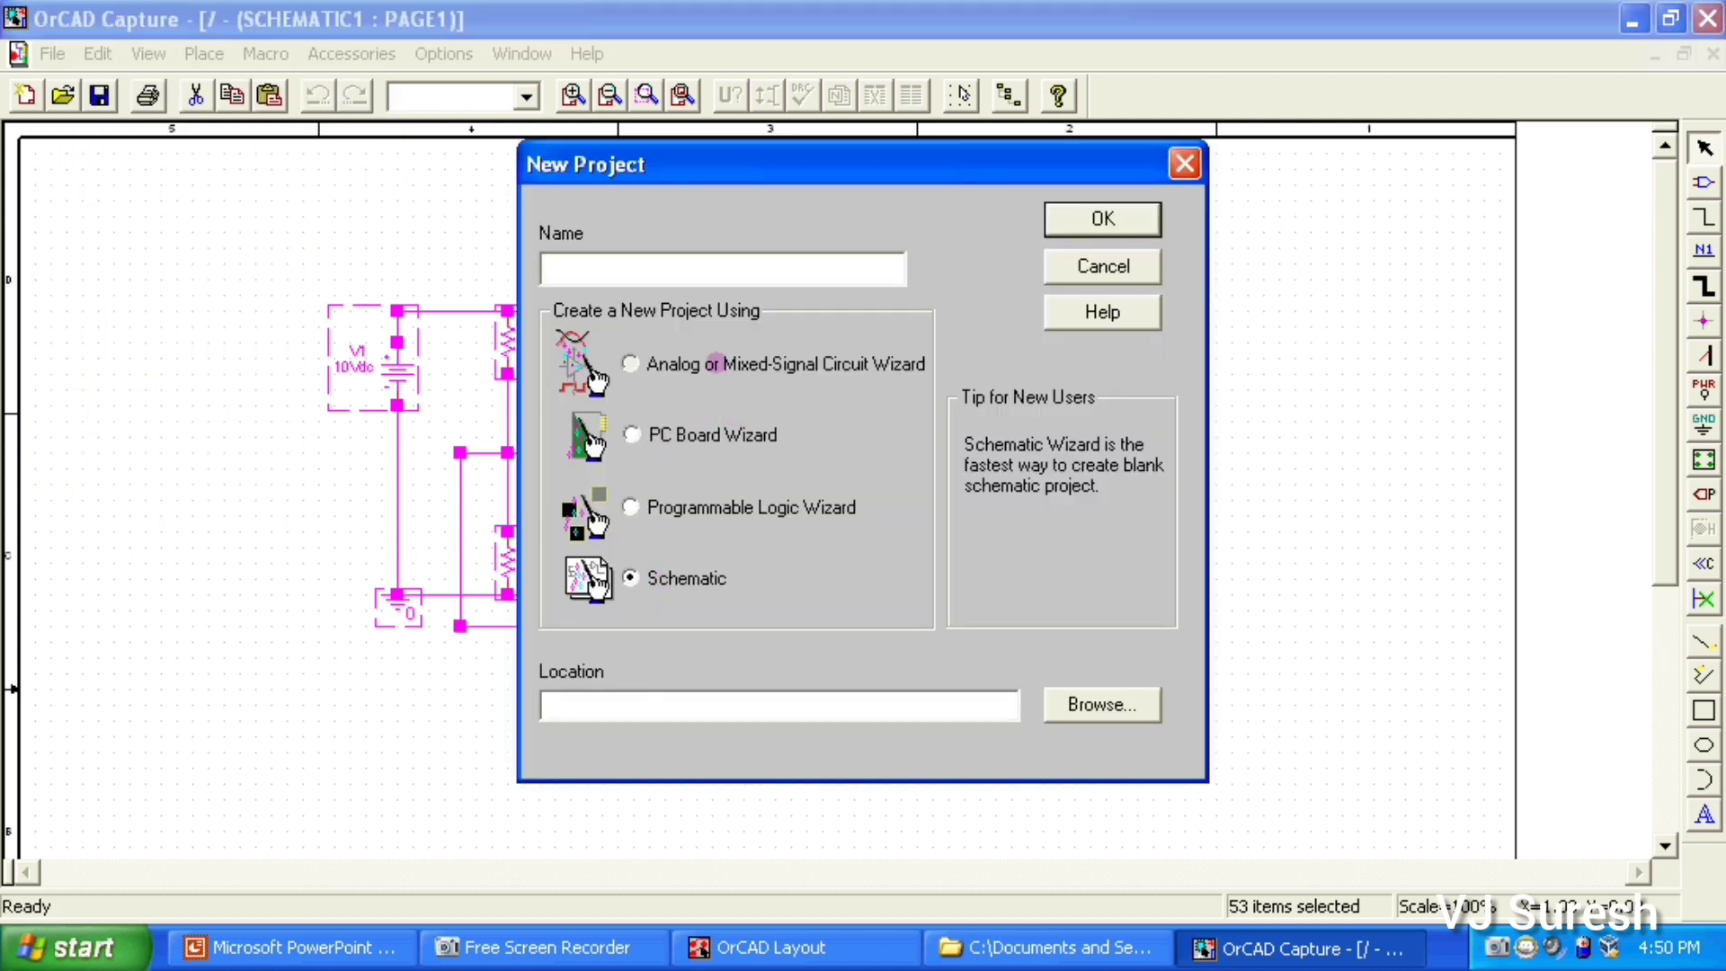
left_click(713, 364)
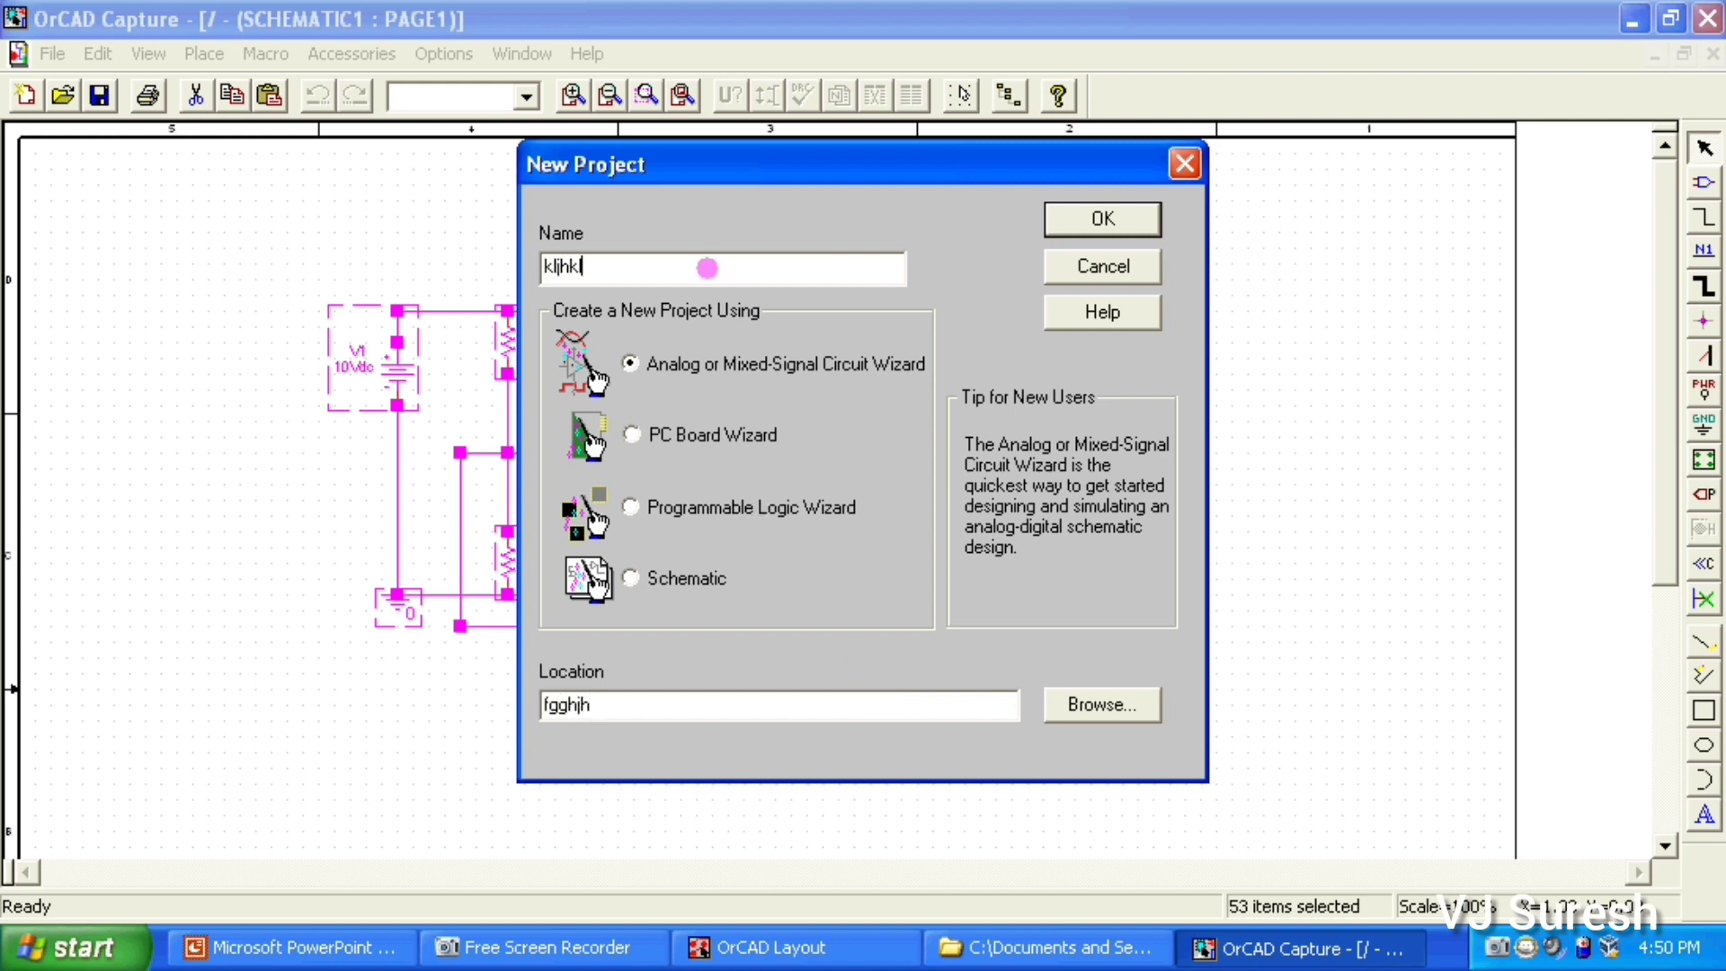
left_click(1112, 218)
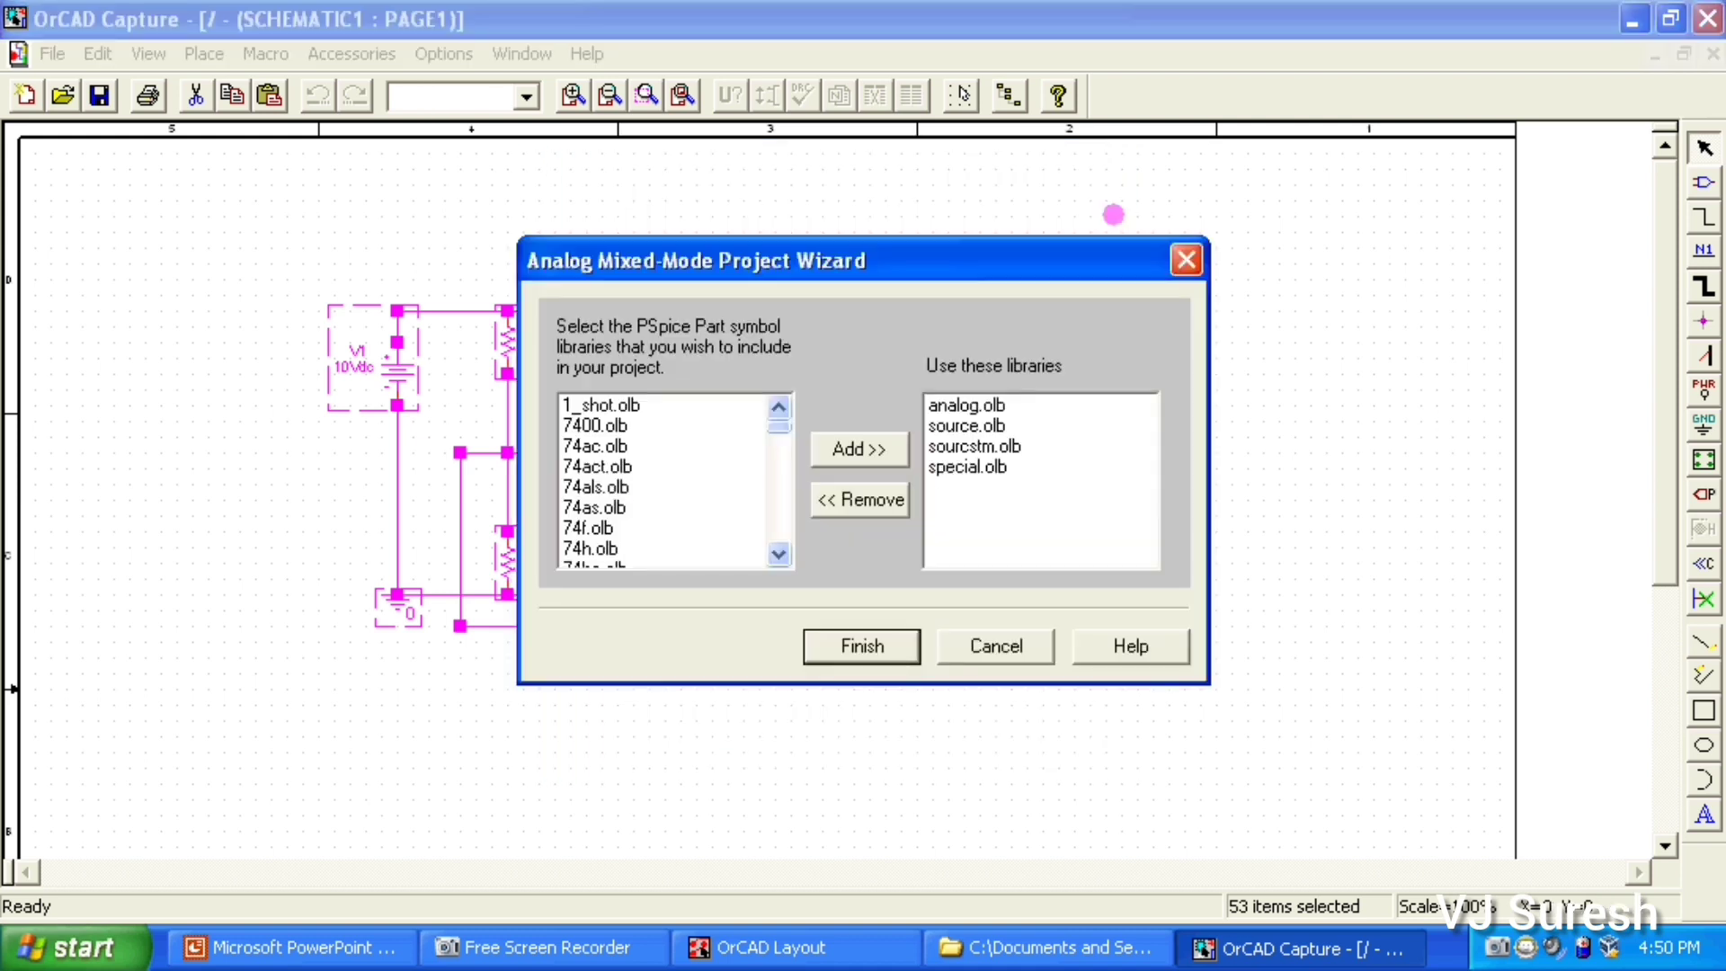
left_click(870, 643)
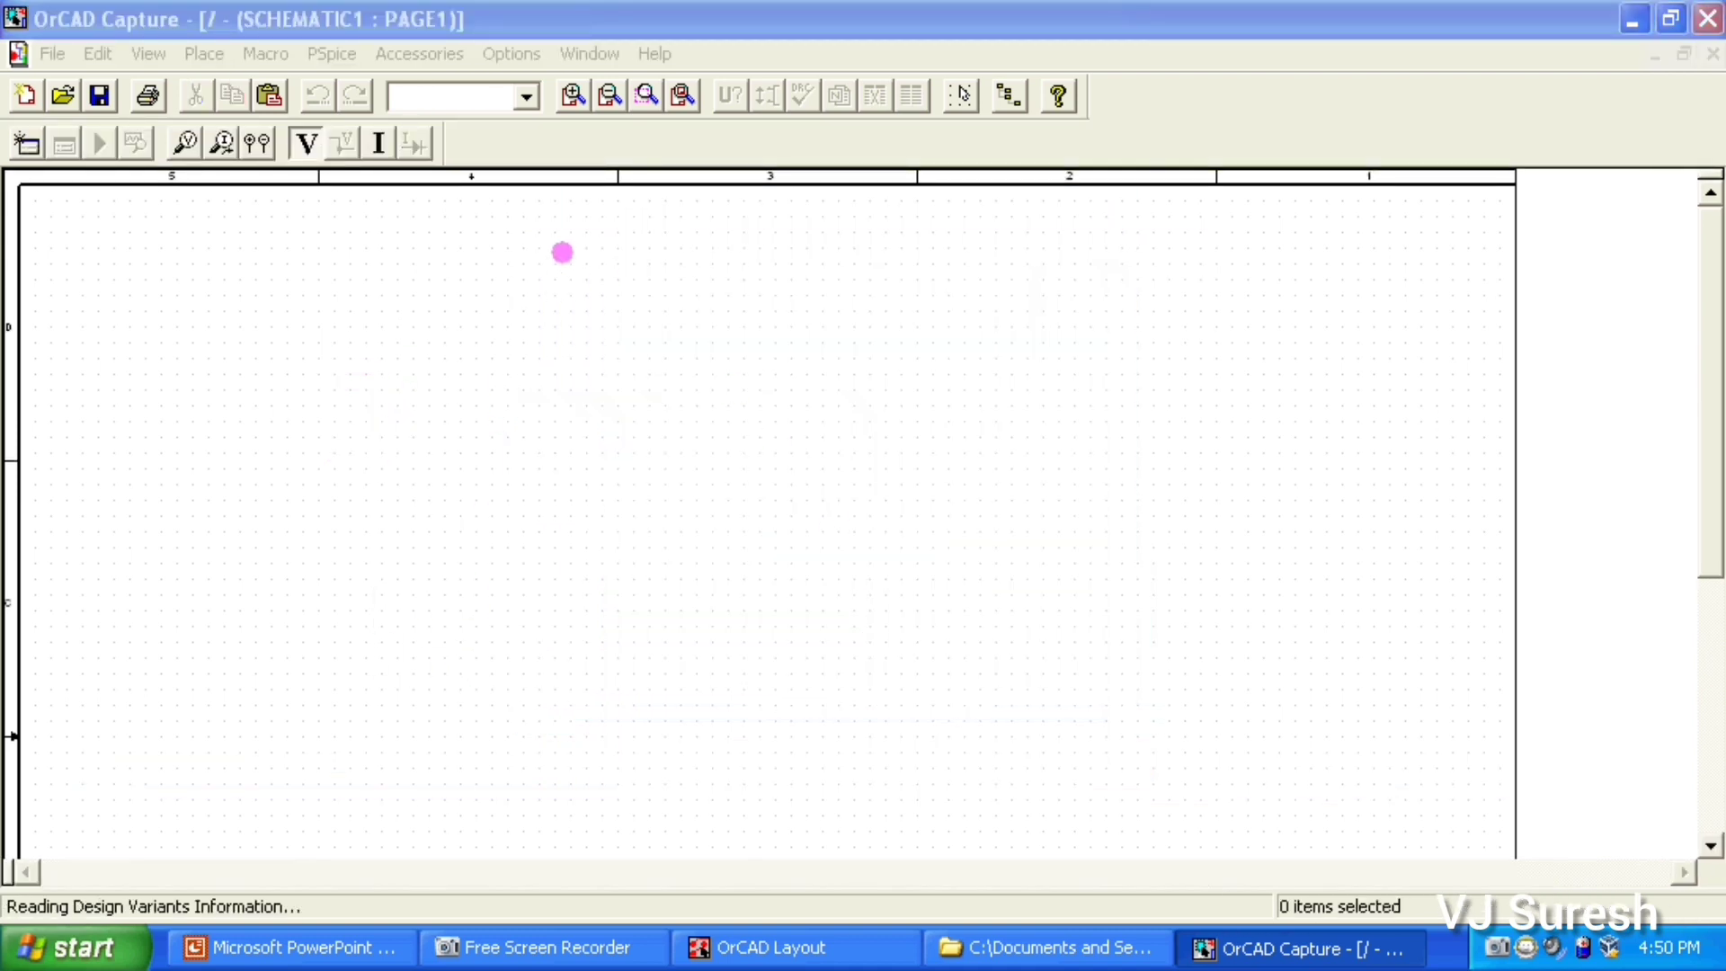
Paste the copied oscillator circuit onto the new project's blank schematic page
right_click(557, 278)
left_click(607, 400)
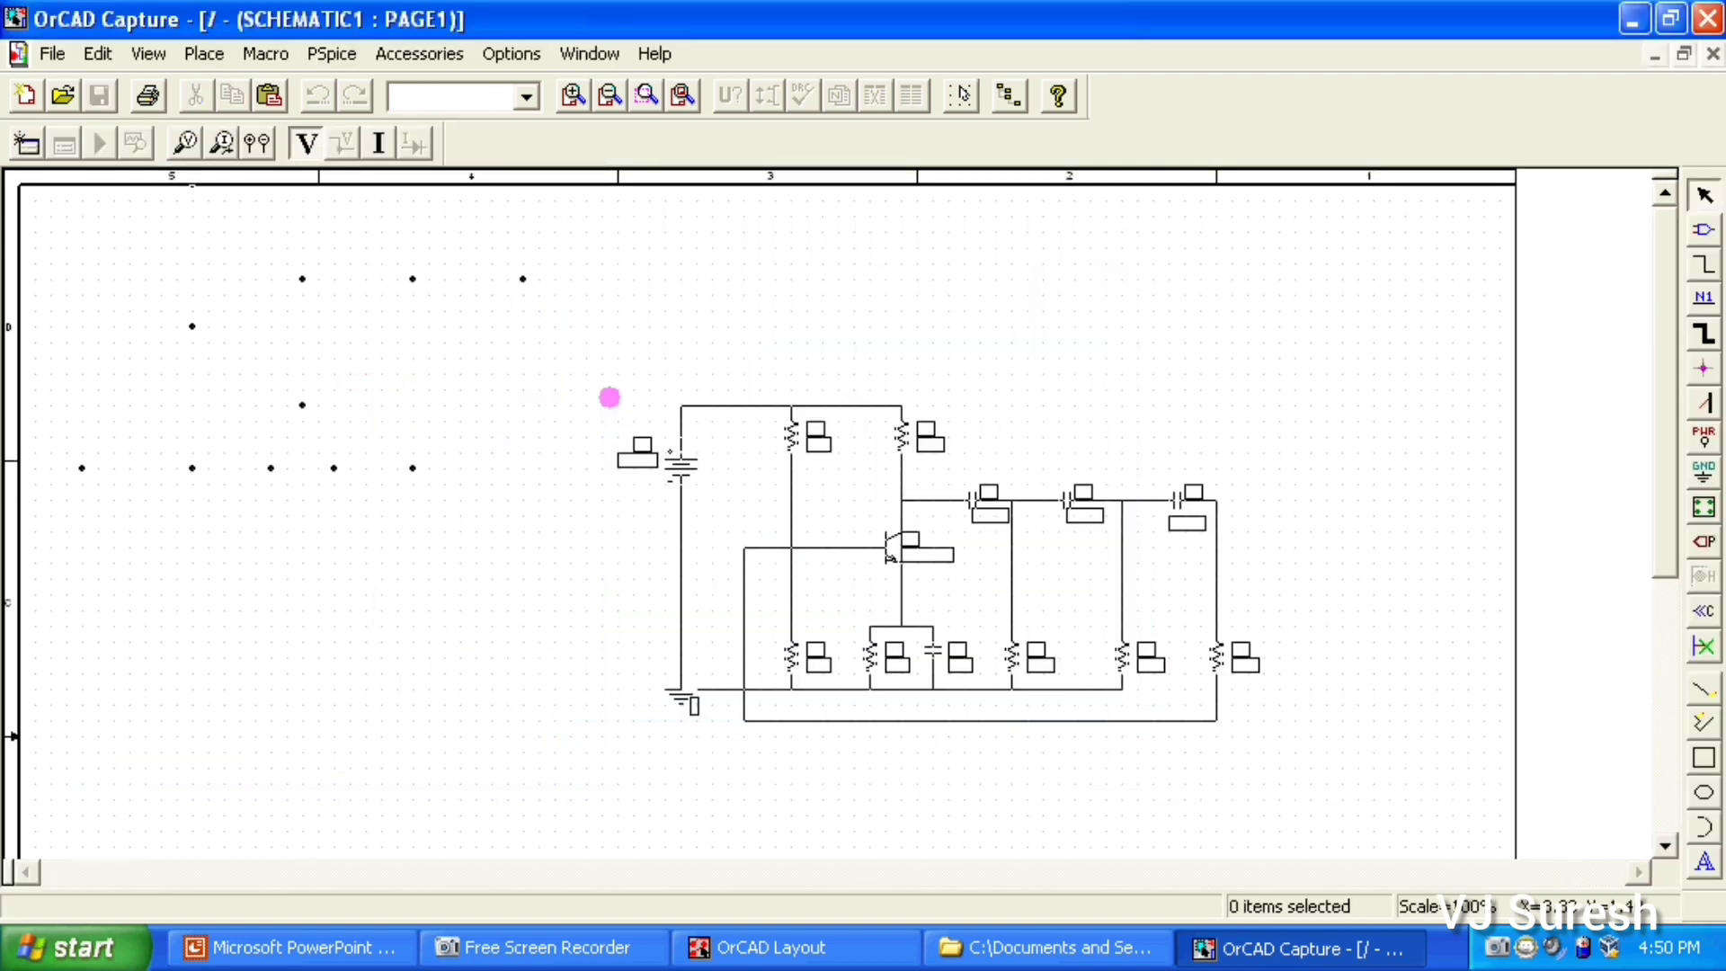
left_click(277, 201)
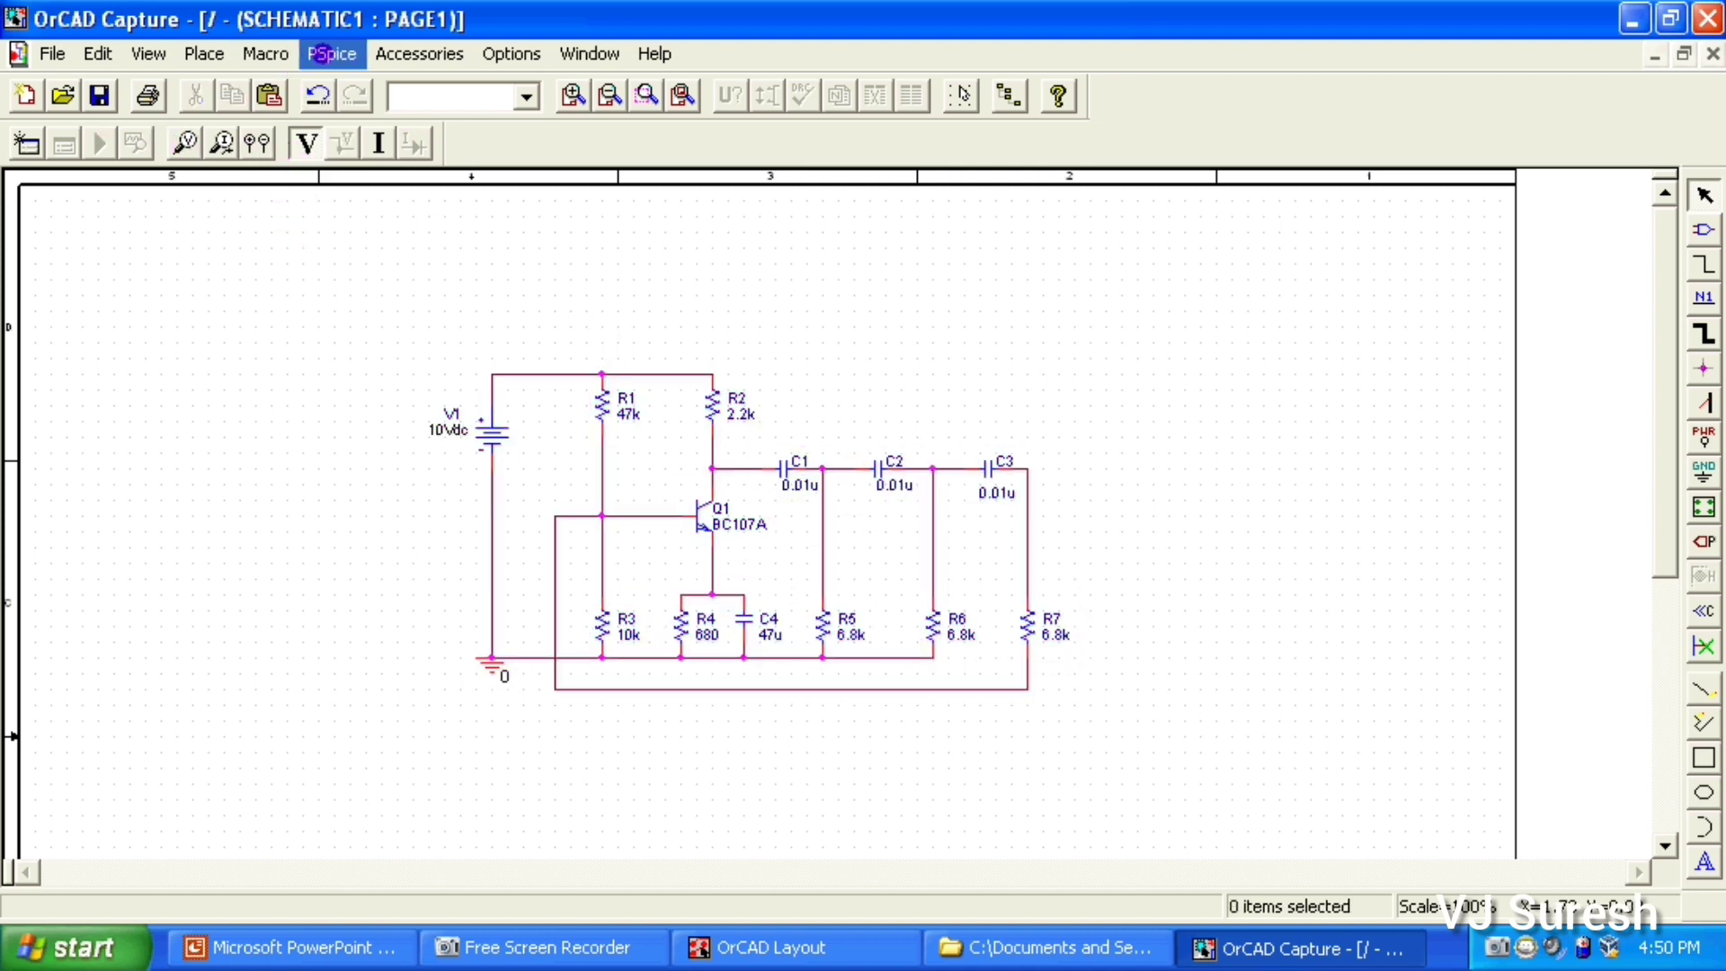
Create a new PSpice simulation profile named kljhlk that inherits from none
left_click(324, 53)
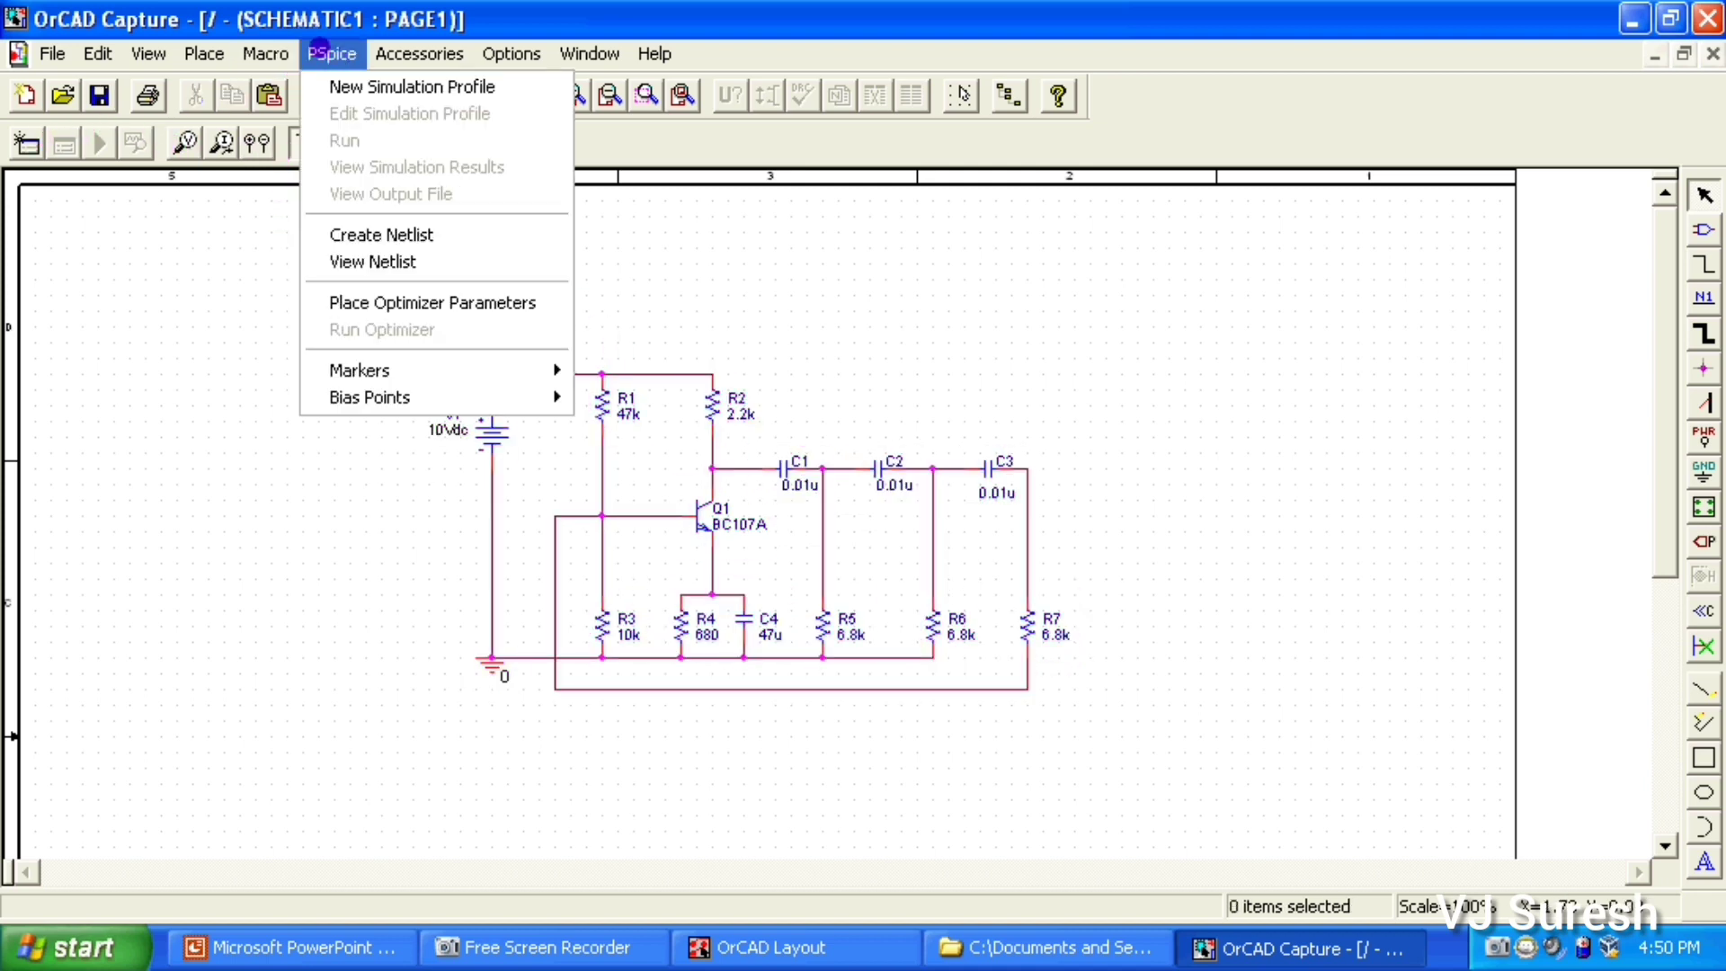
left_click(50, 297)
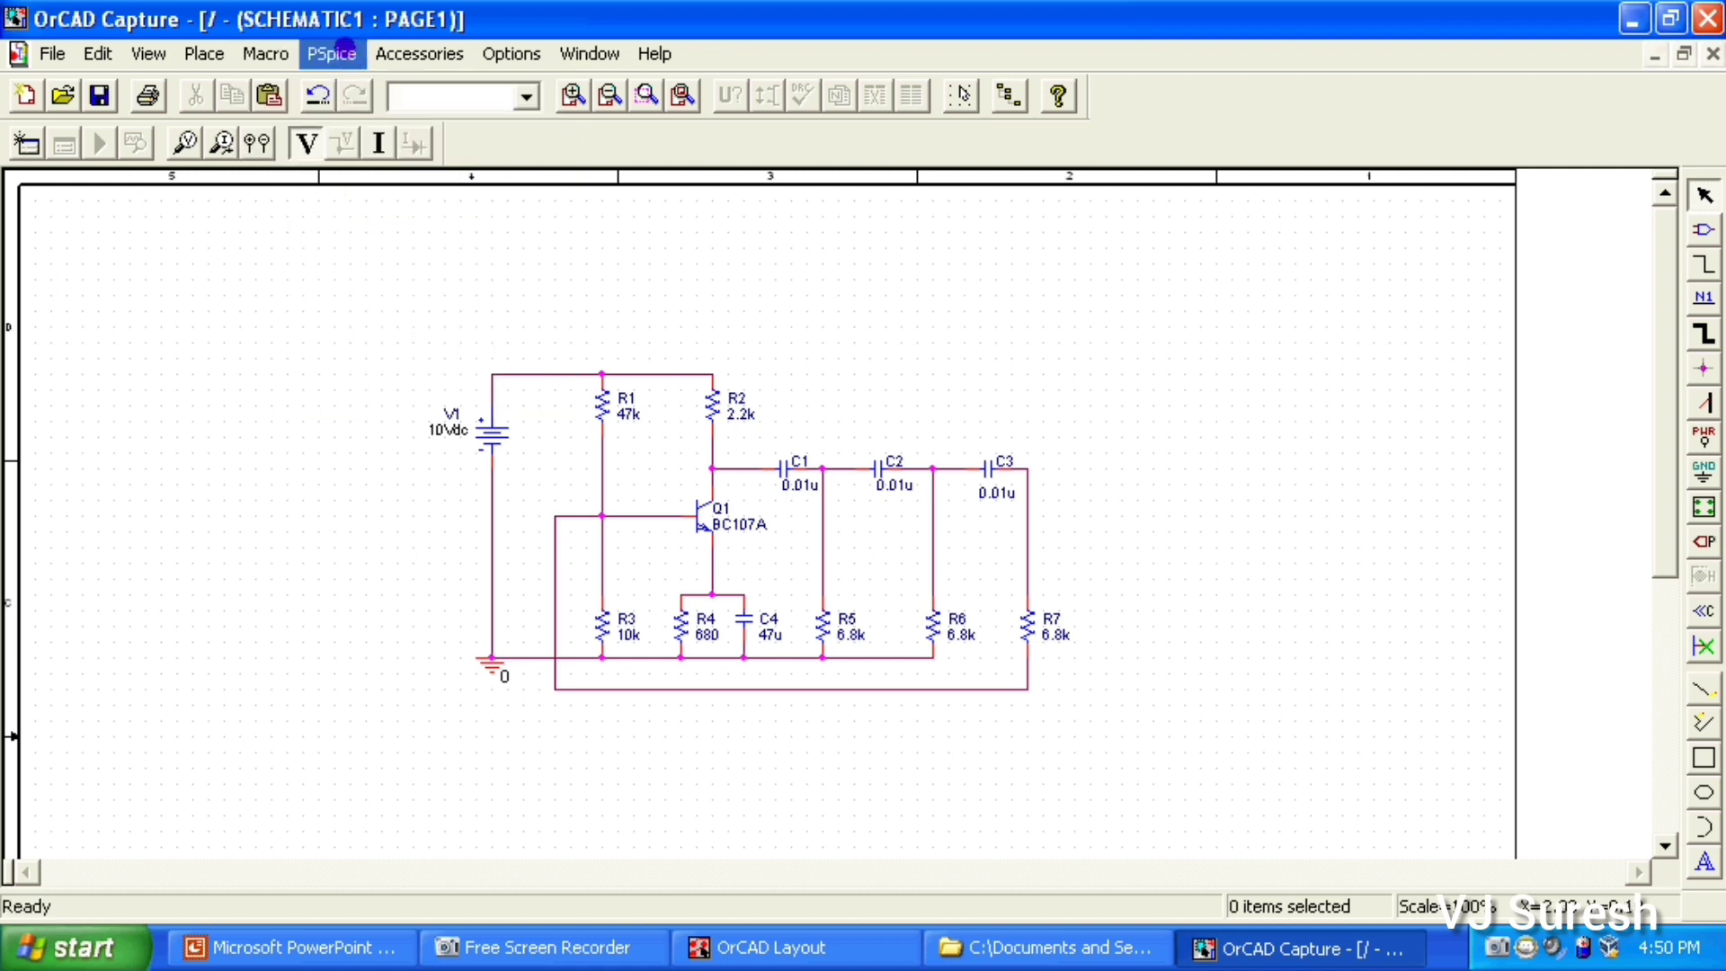
left_click(344, 49)
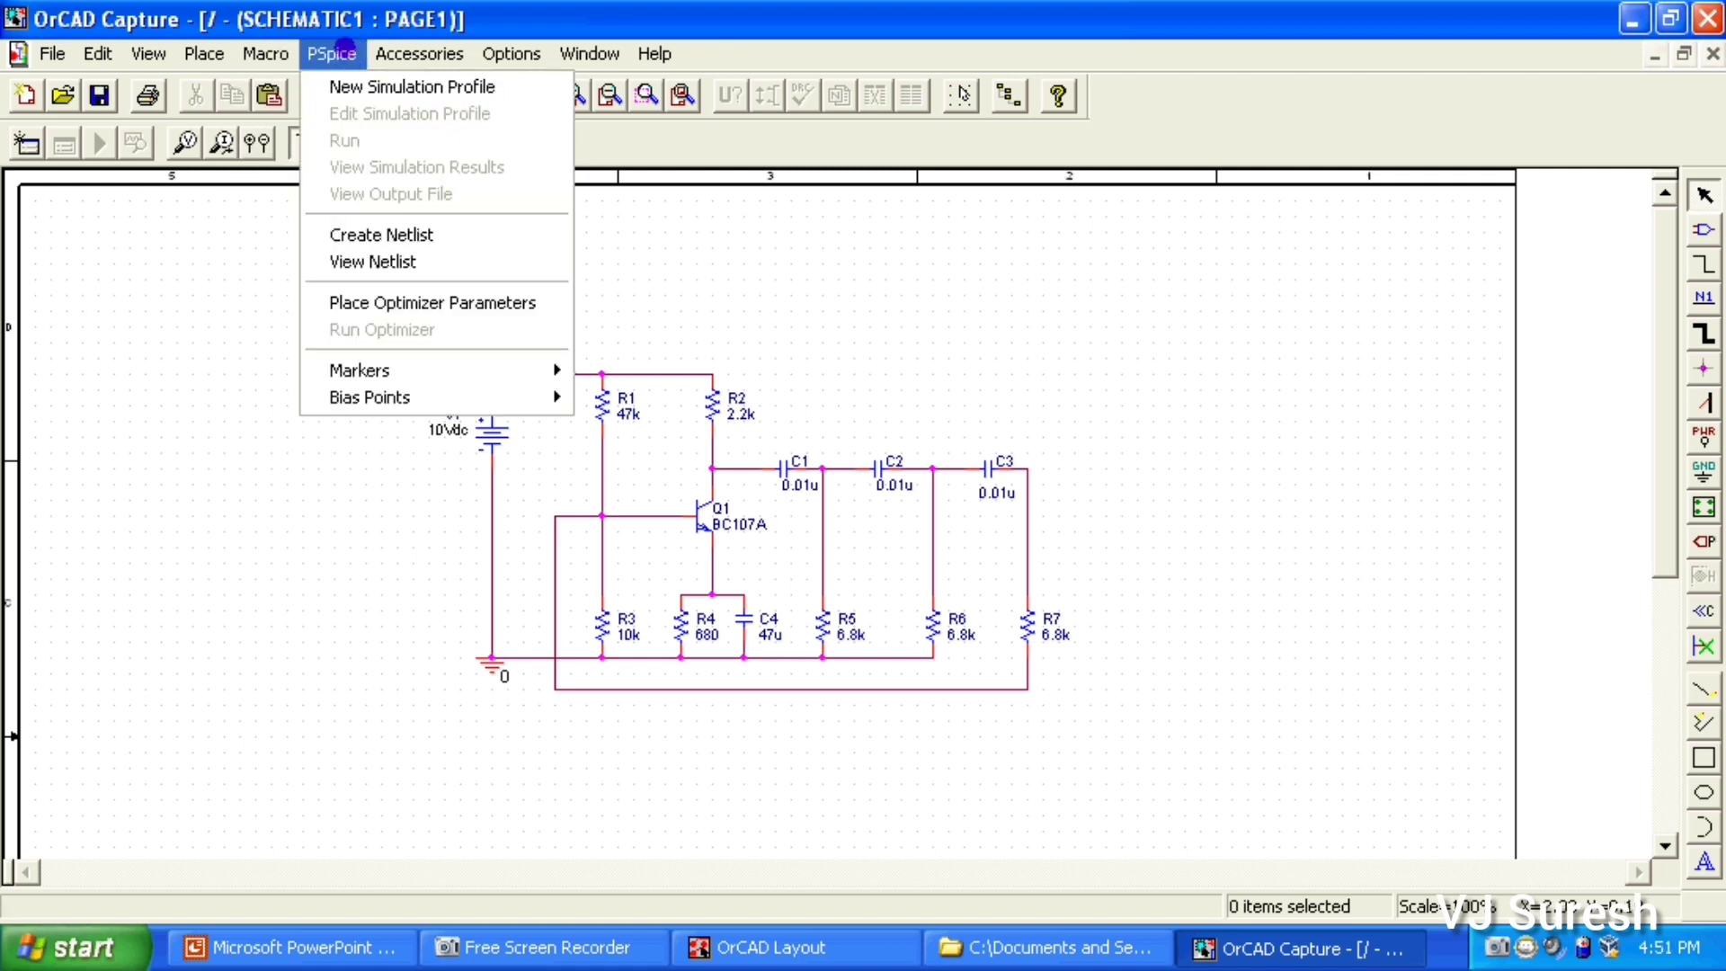
left_click(350, 85)
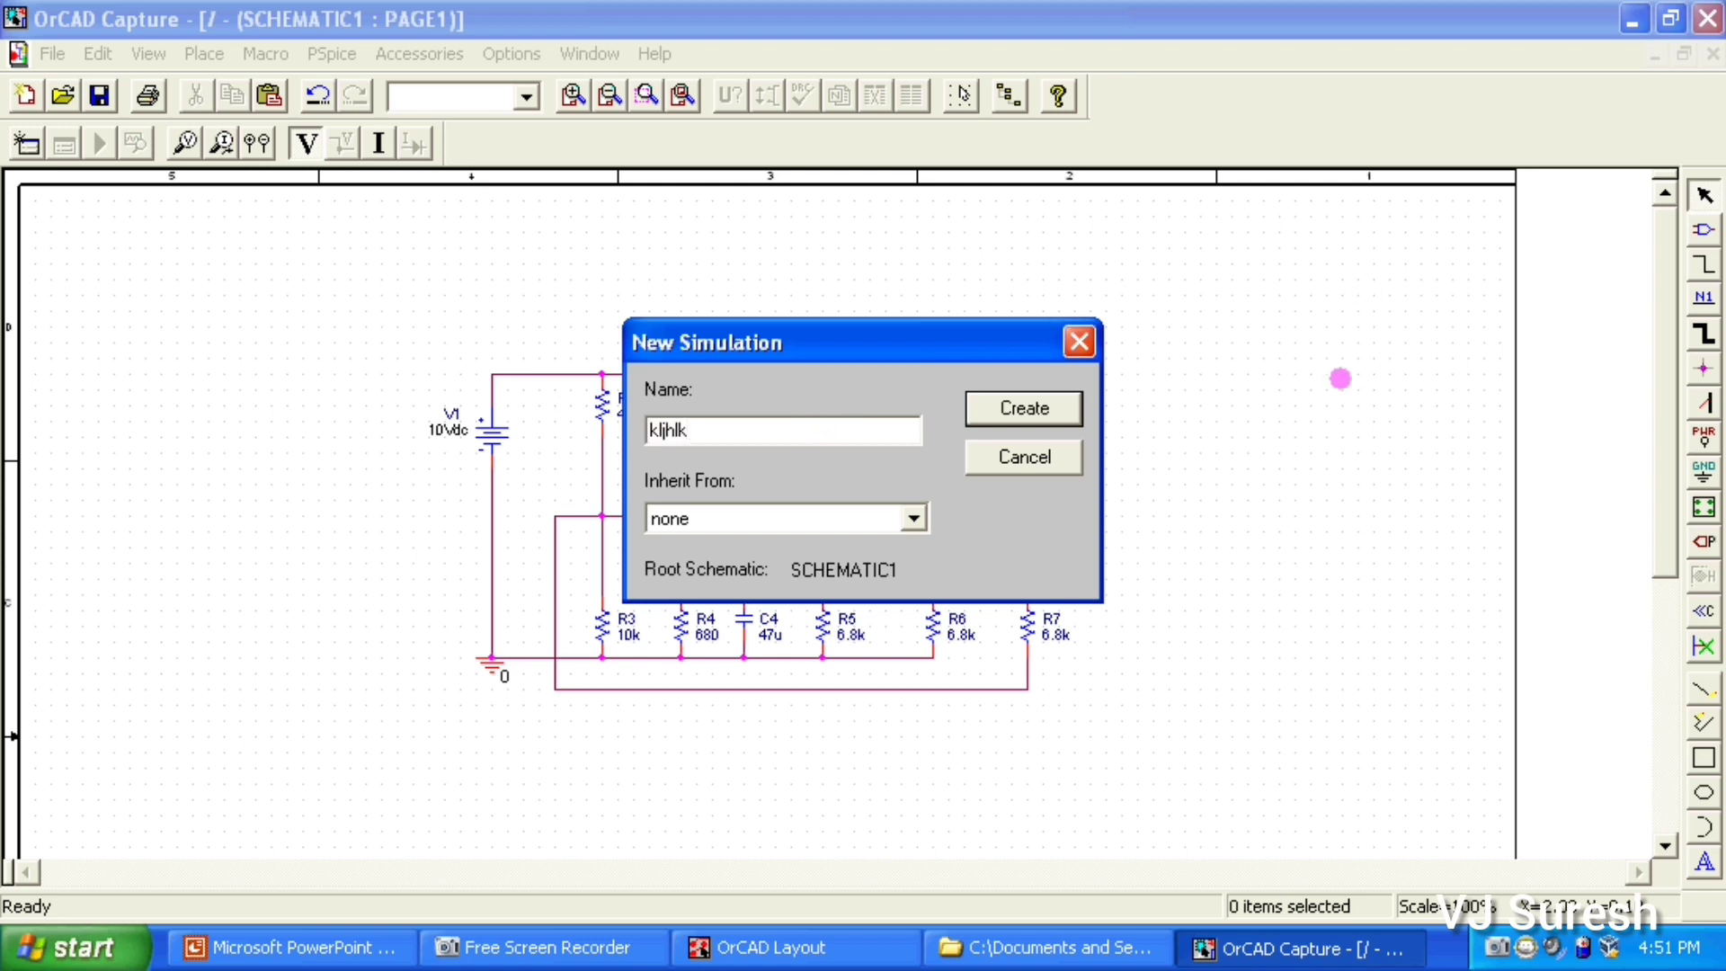
left_click(1022, 408)
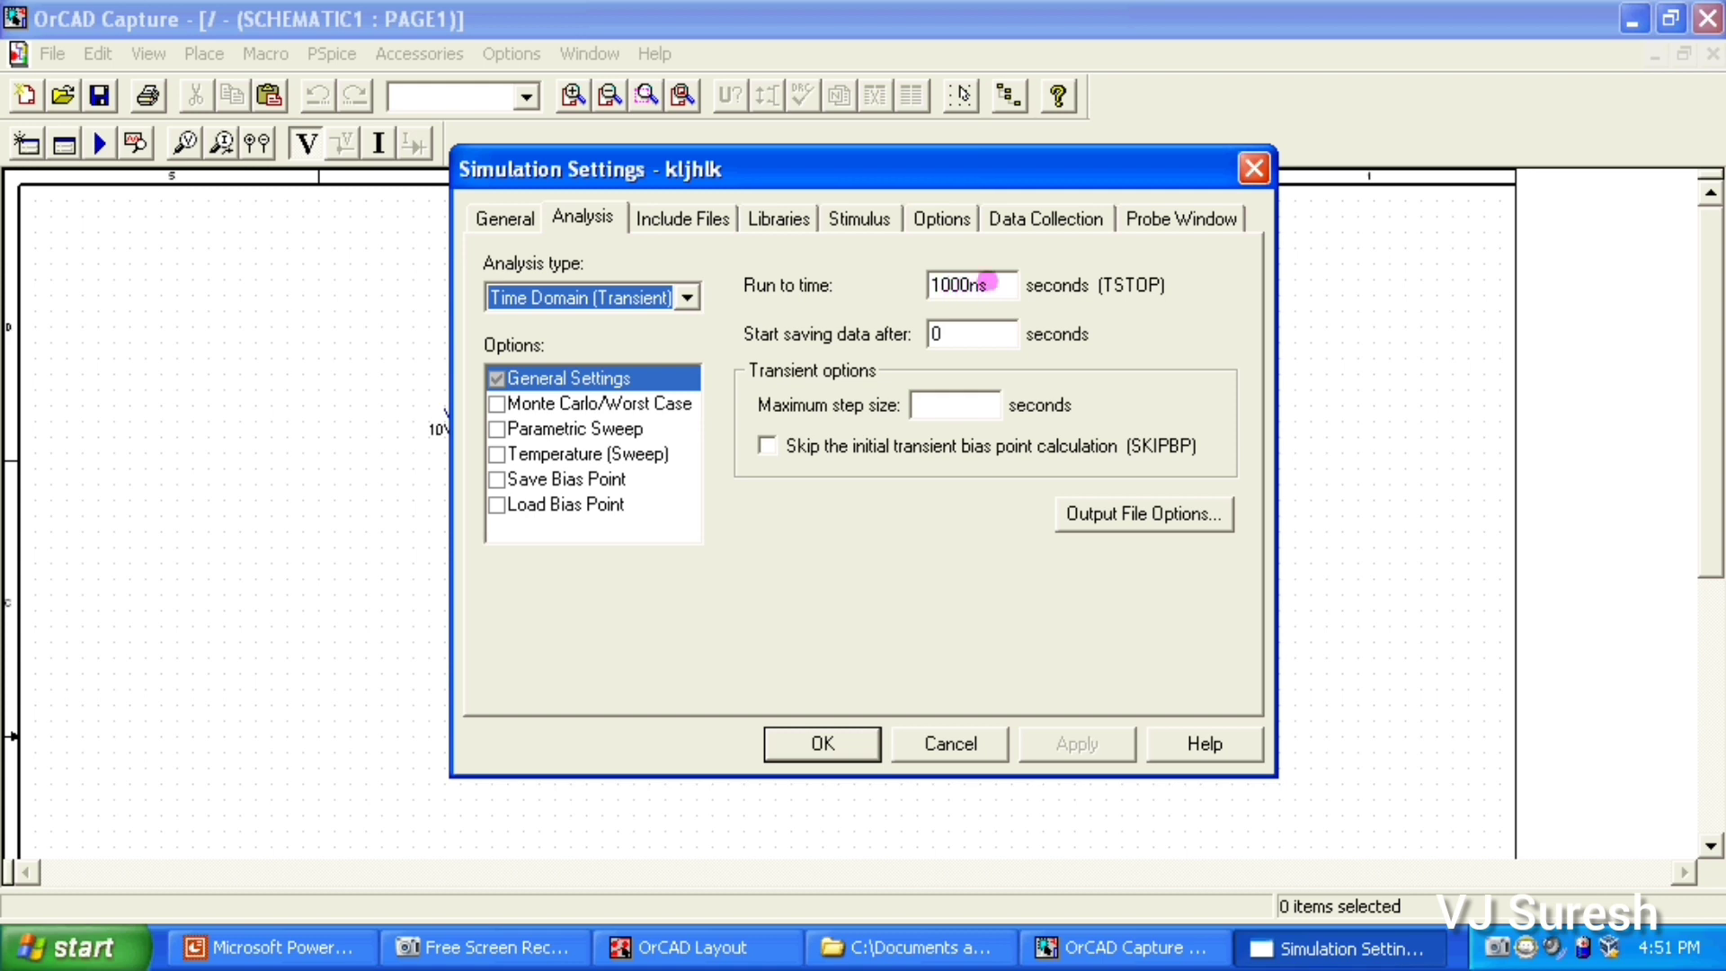
Set the transient run time to 30m and maximum step size to 0.001m, skip the initial bias point calculation, and apply the settings
left_click_drag(990, 284, 908, 282)
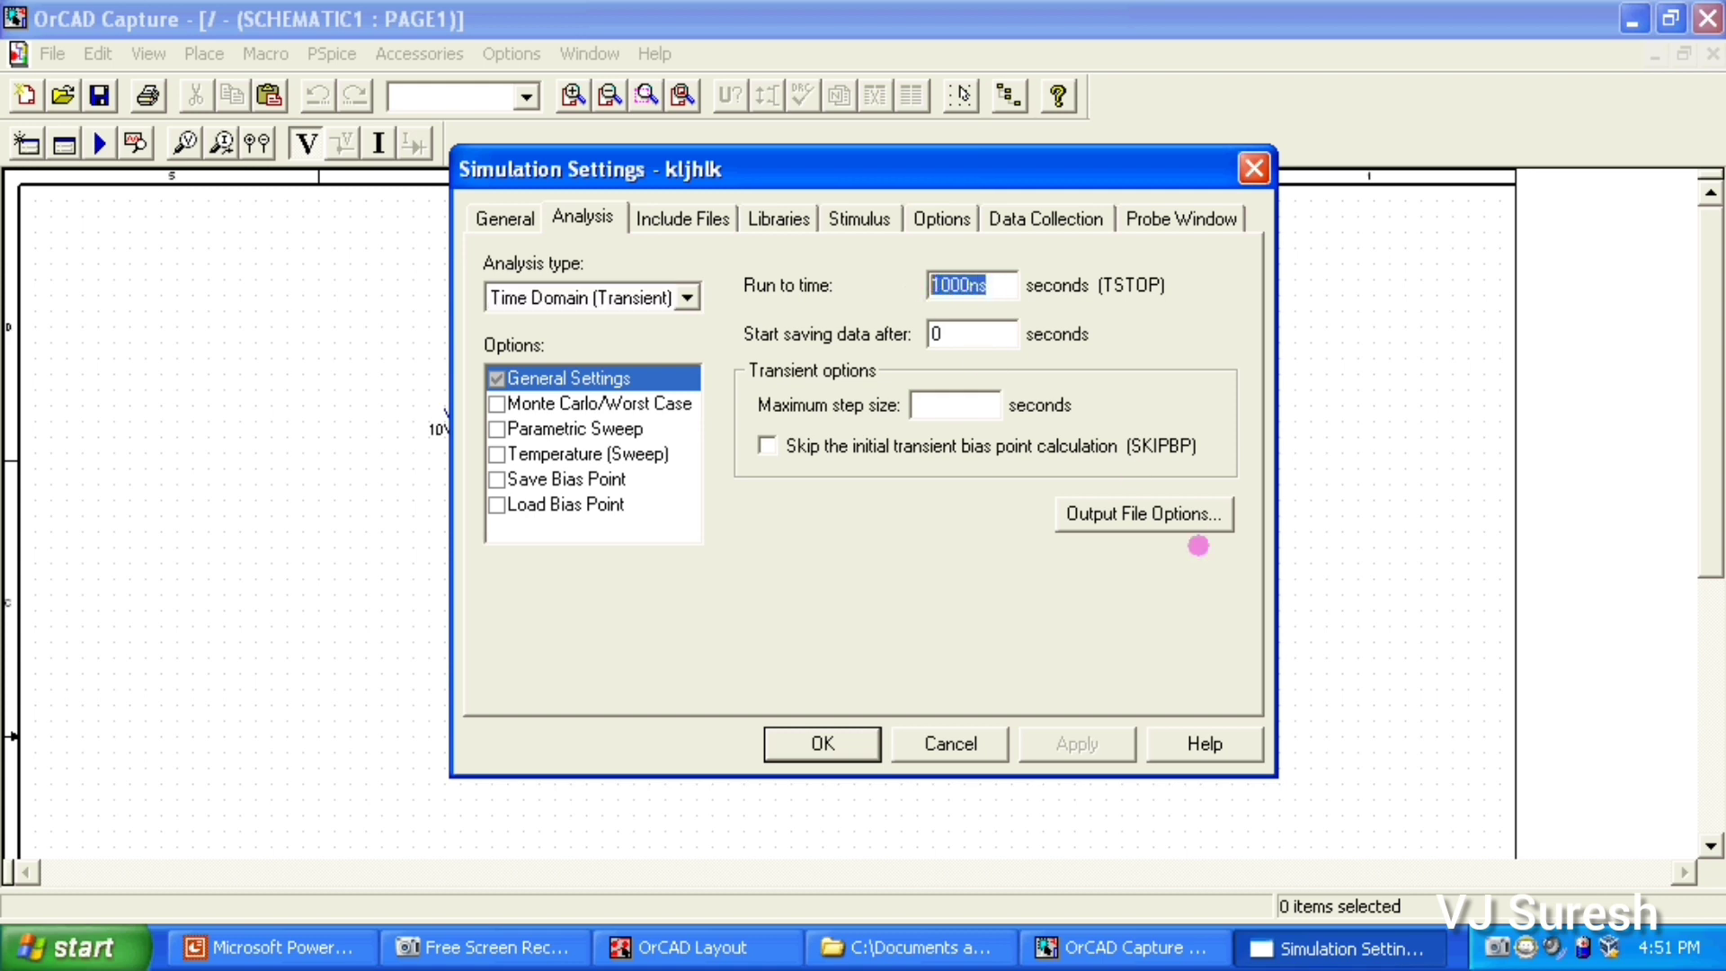
type("30m")
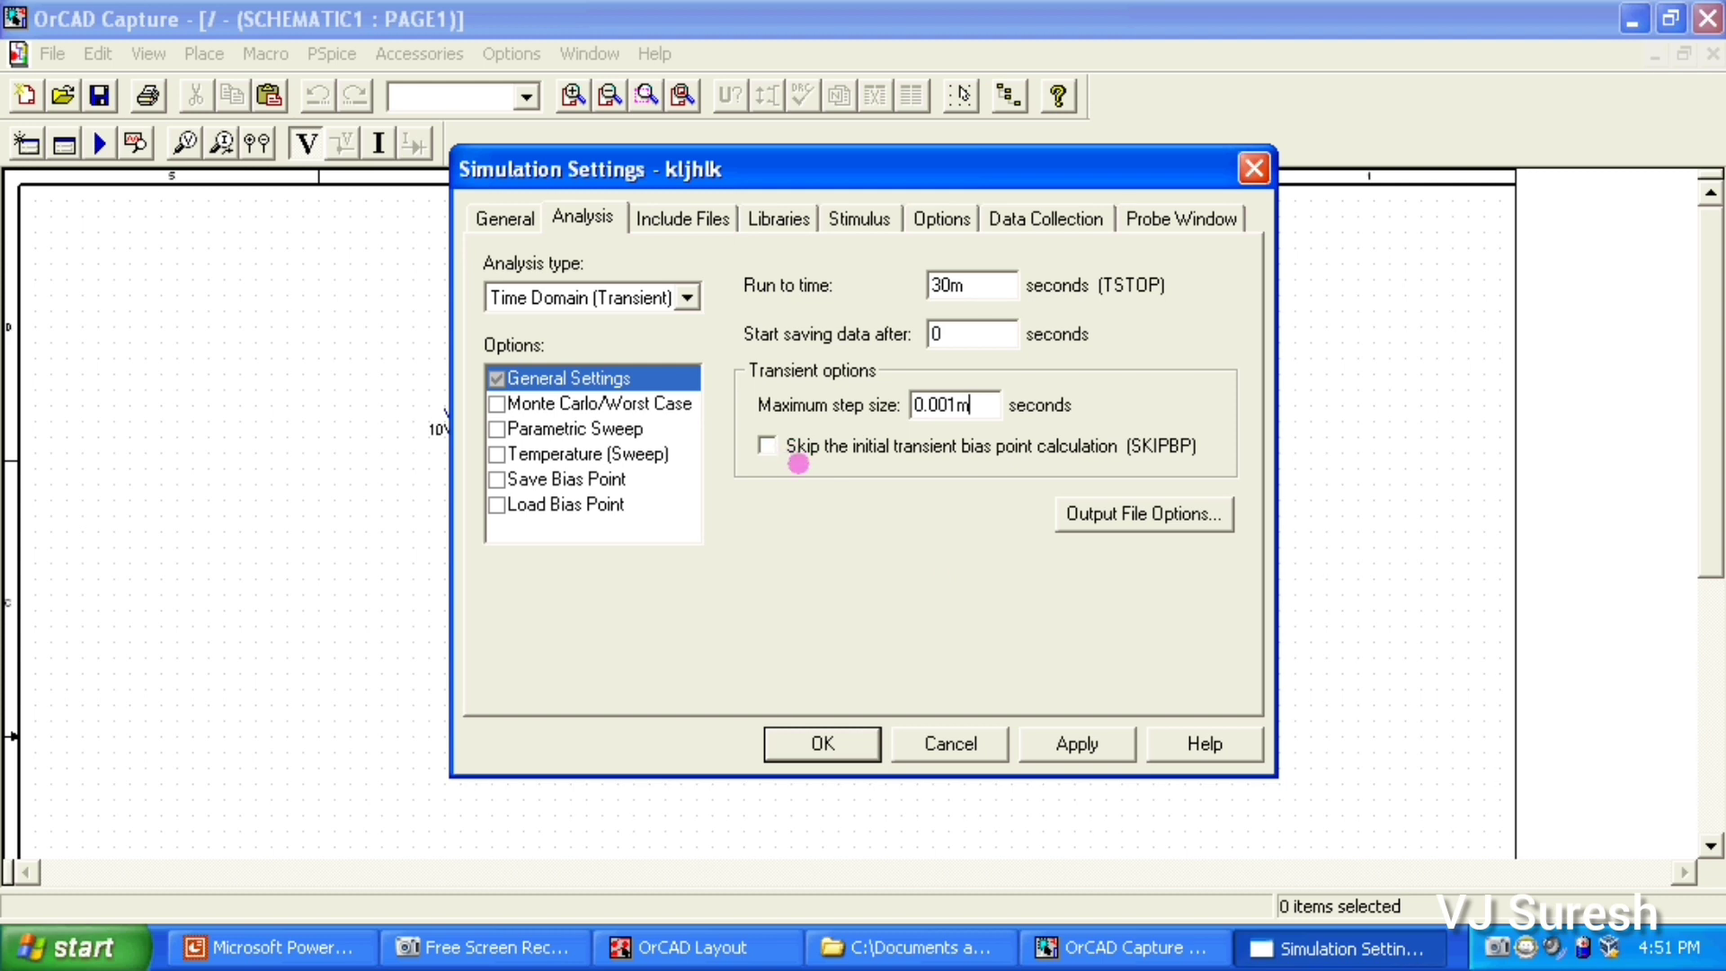
left_click_drag(839, 175, 1050, 197)
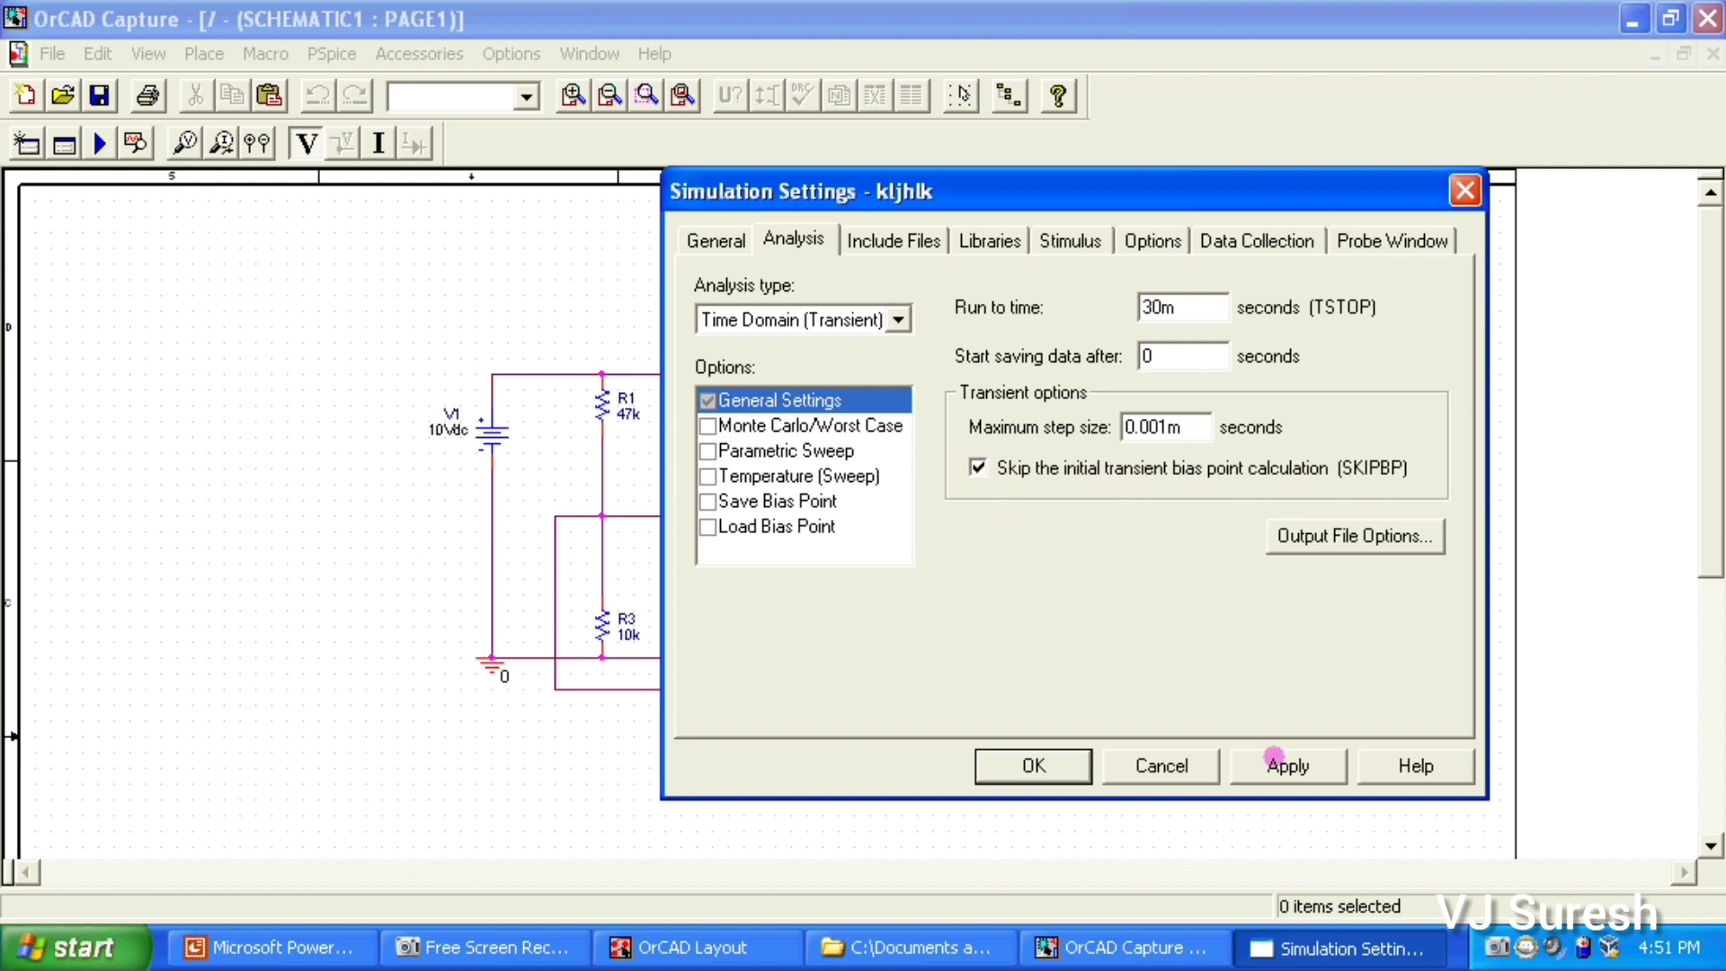
left_click(1274, 758)
left_click(1033, 765)
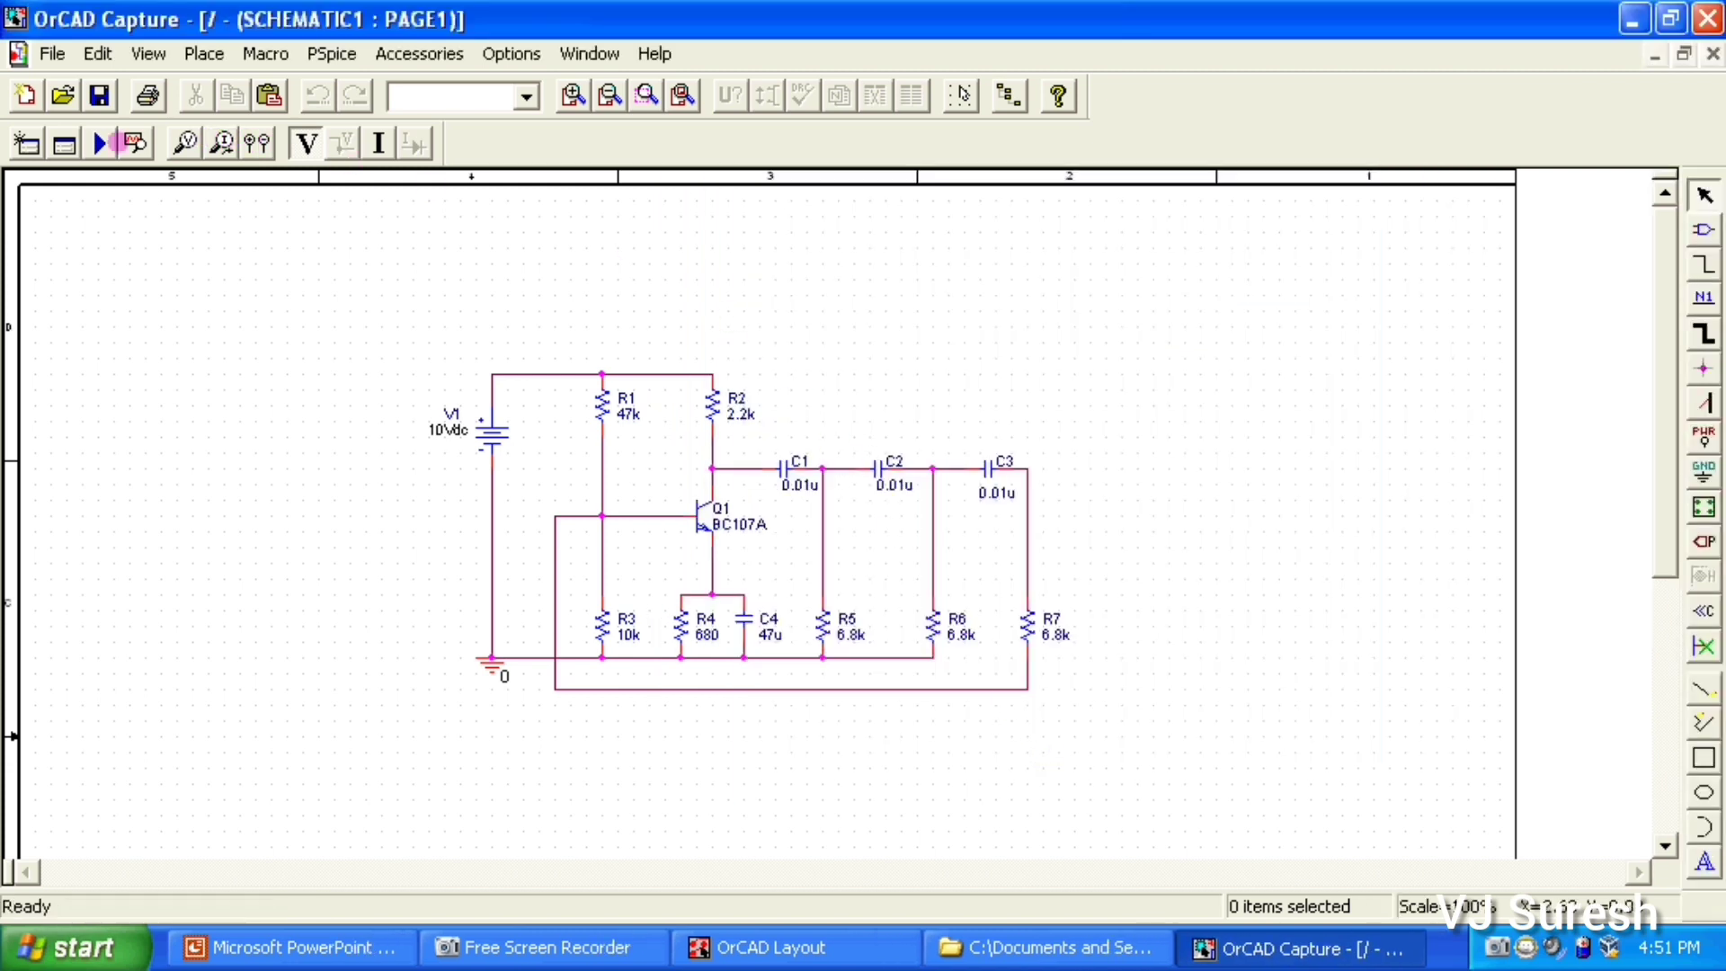
Place a voltage marker on the node joining R2, C1 and Q1's collector, and run the simulation to view its waveform maximized
left_click(306, 142)
left_click(715, 470)
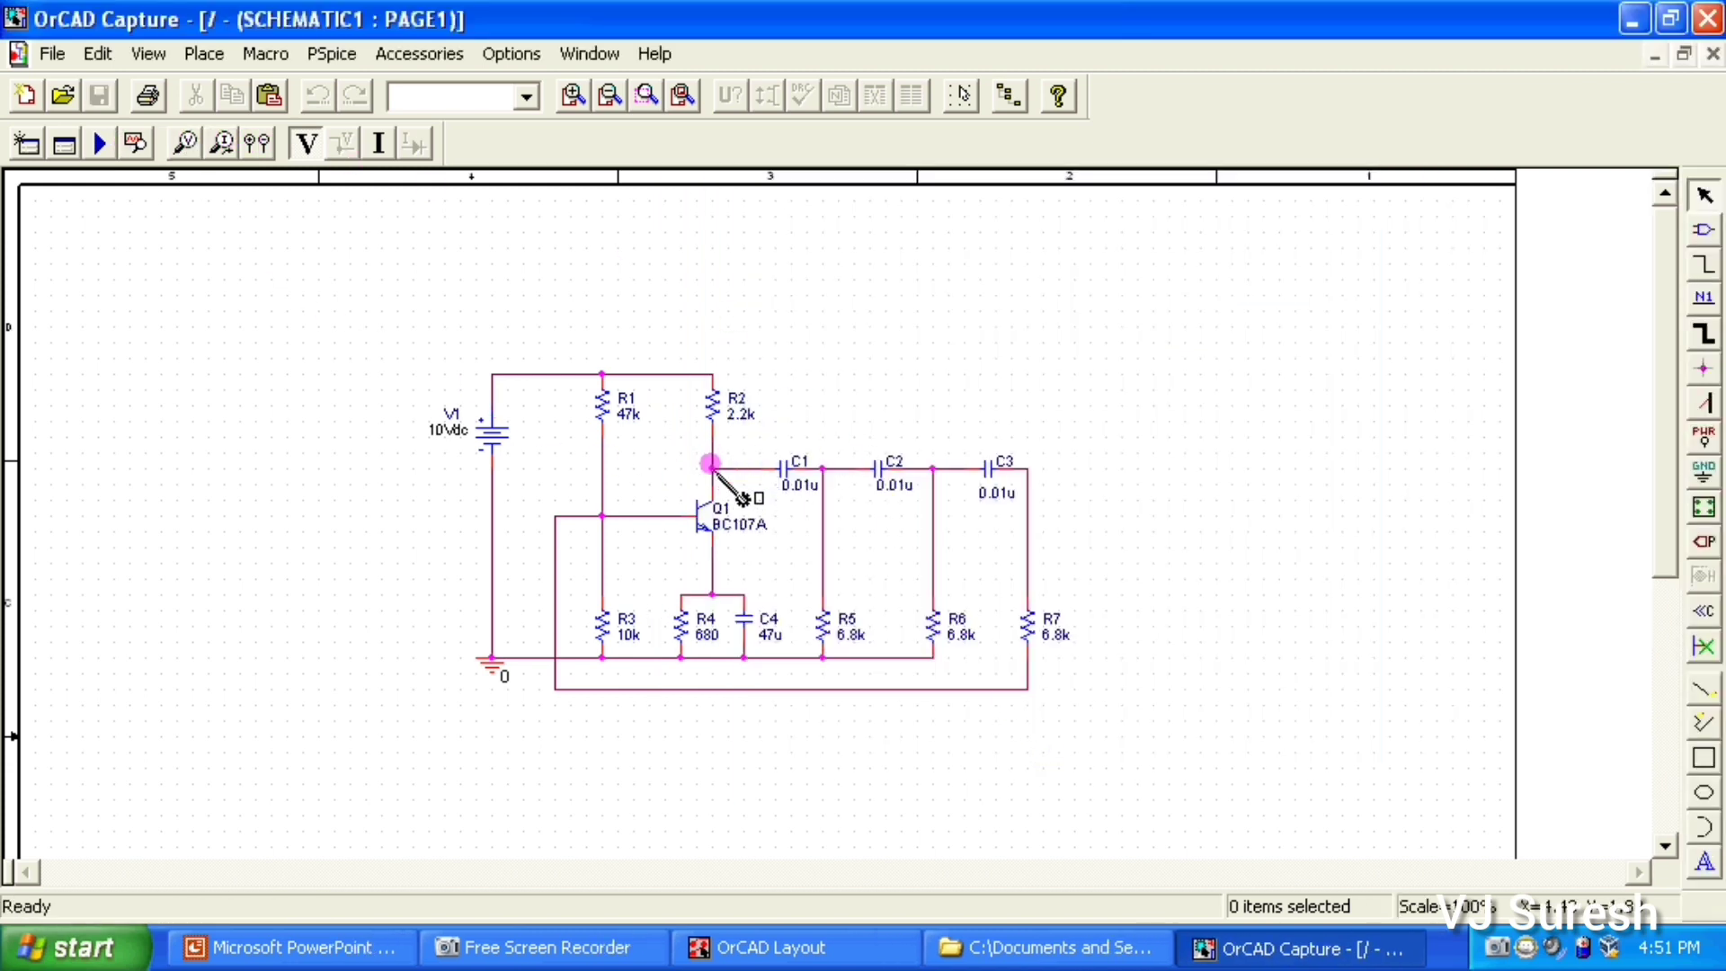
left_click(100, 142)
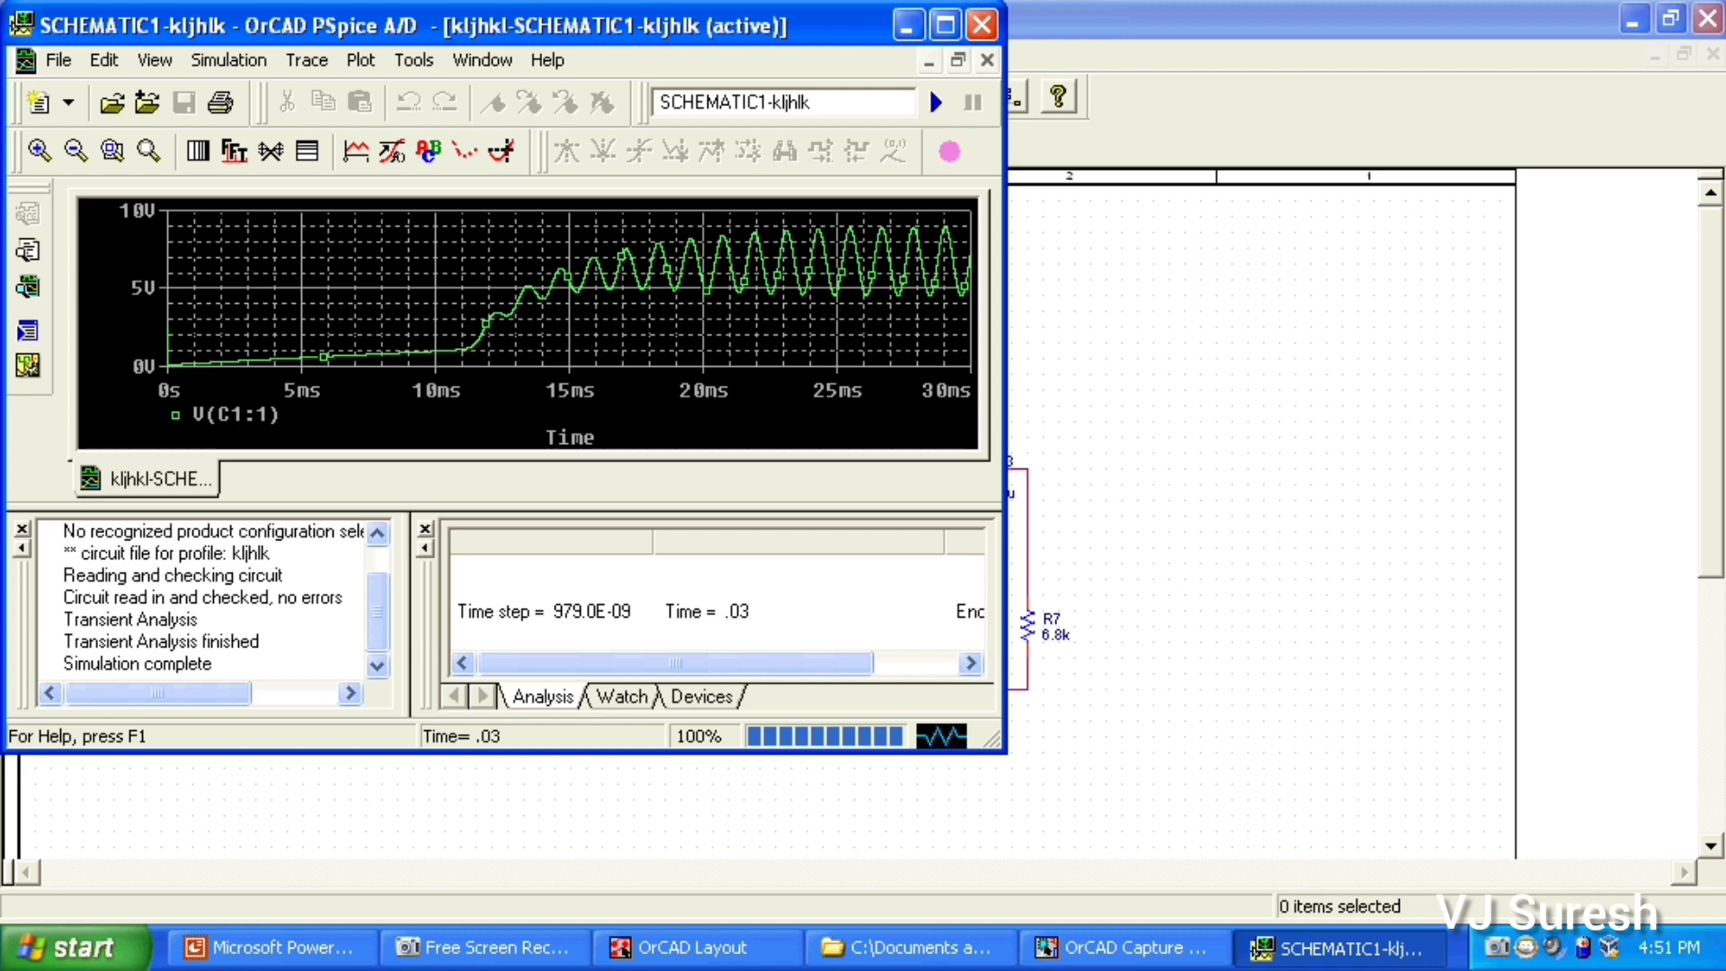
left_click(944, 25)
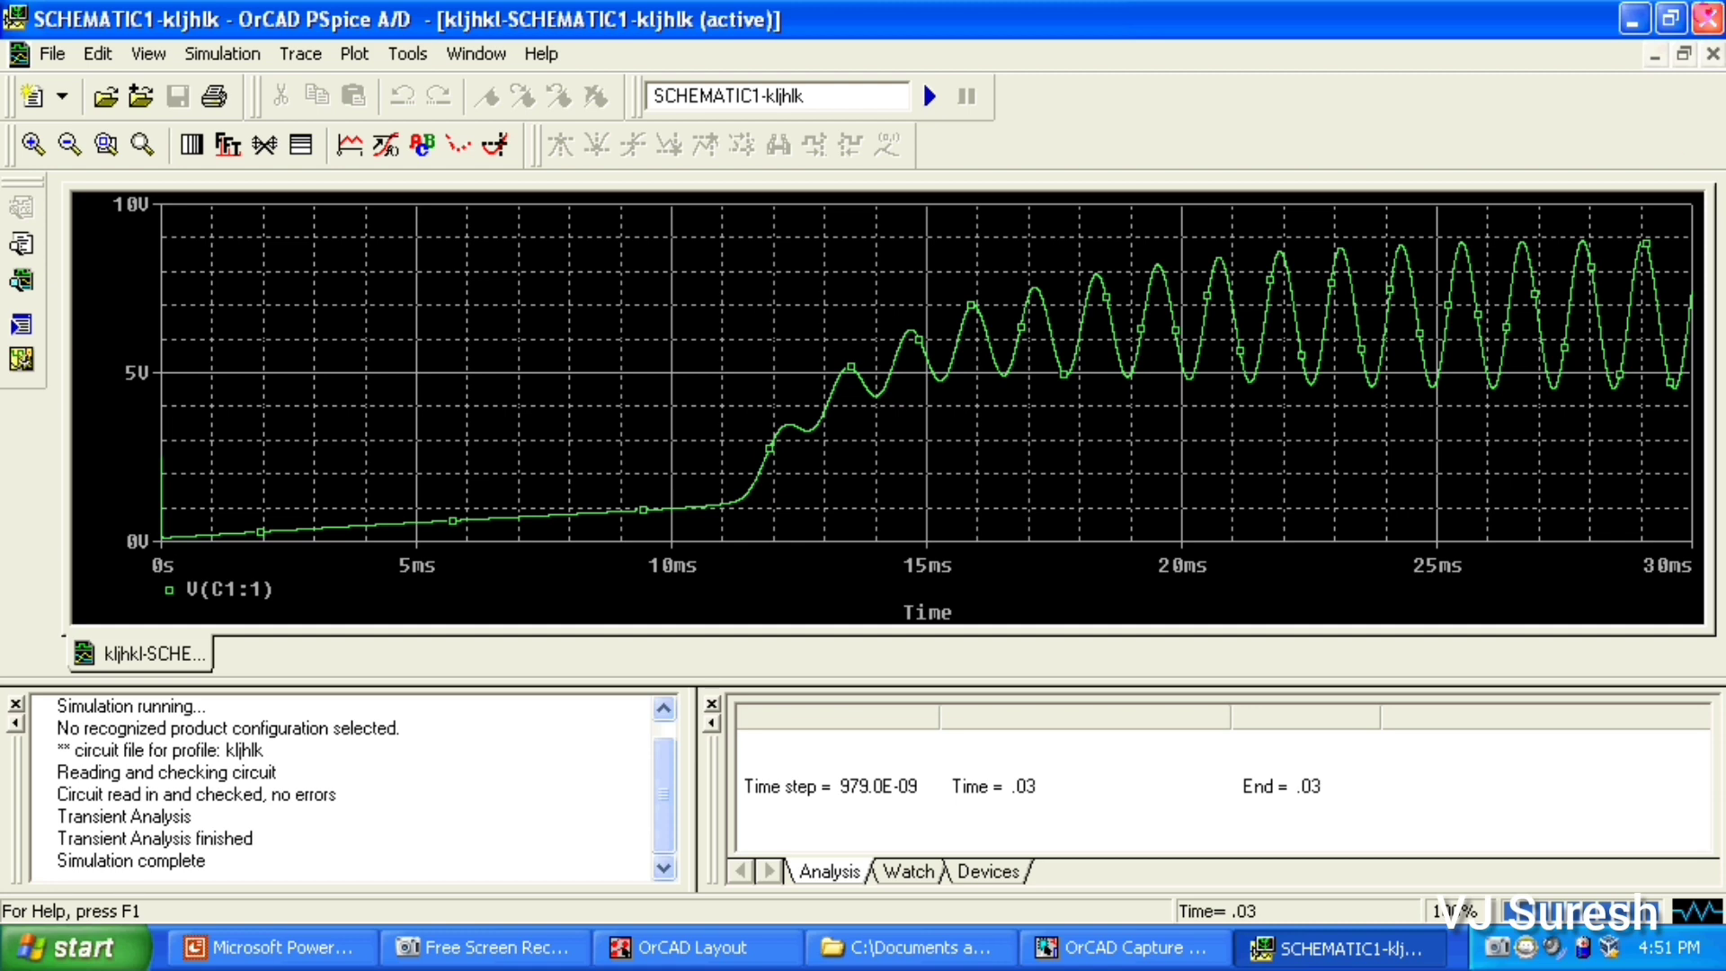
left_click(1707, 18)
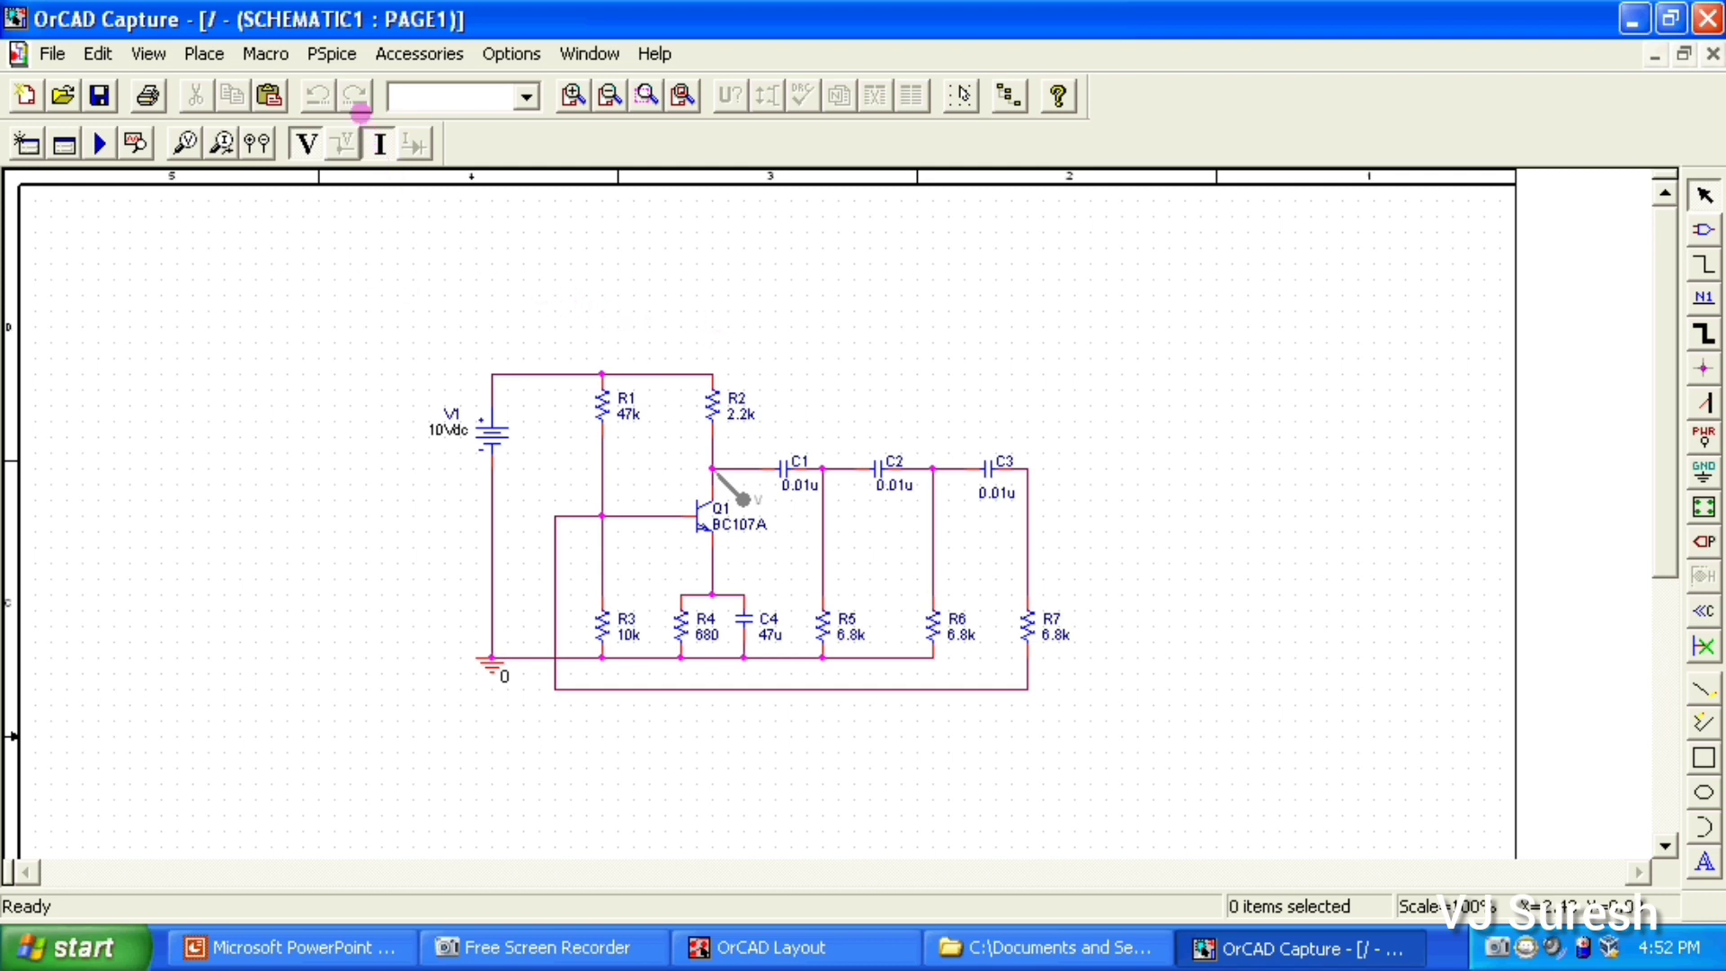
Change the kljhlk simulation profile's analysis type to Bias Point, run the simulation and close its results window
left_click(331, 52)
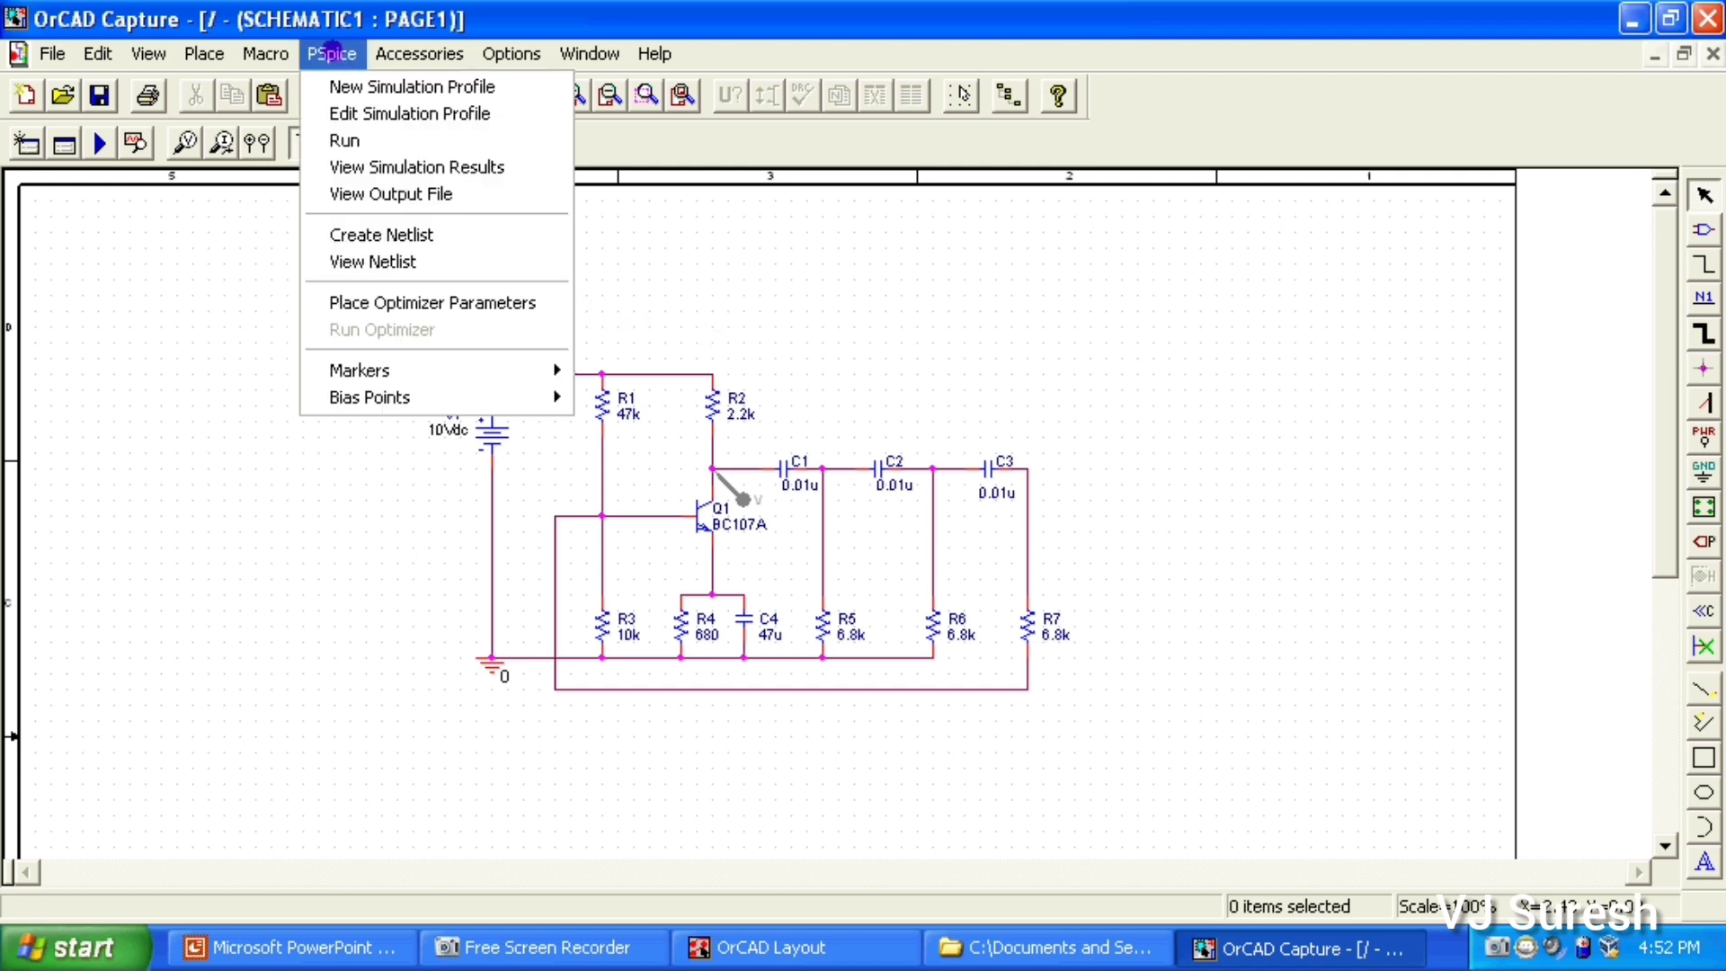
left_click(347, 113)
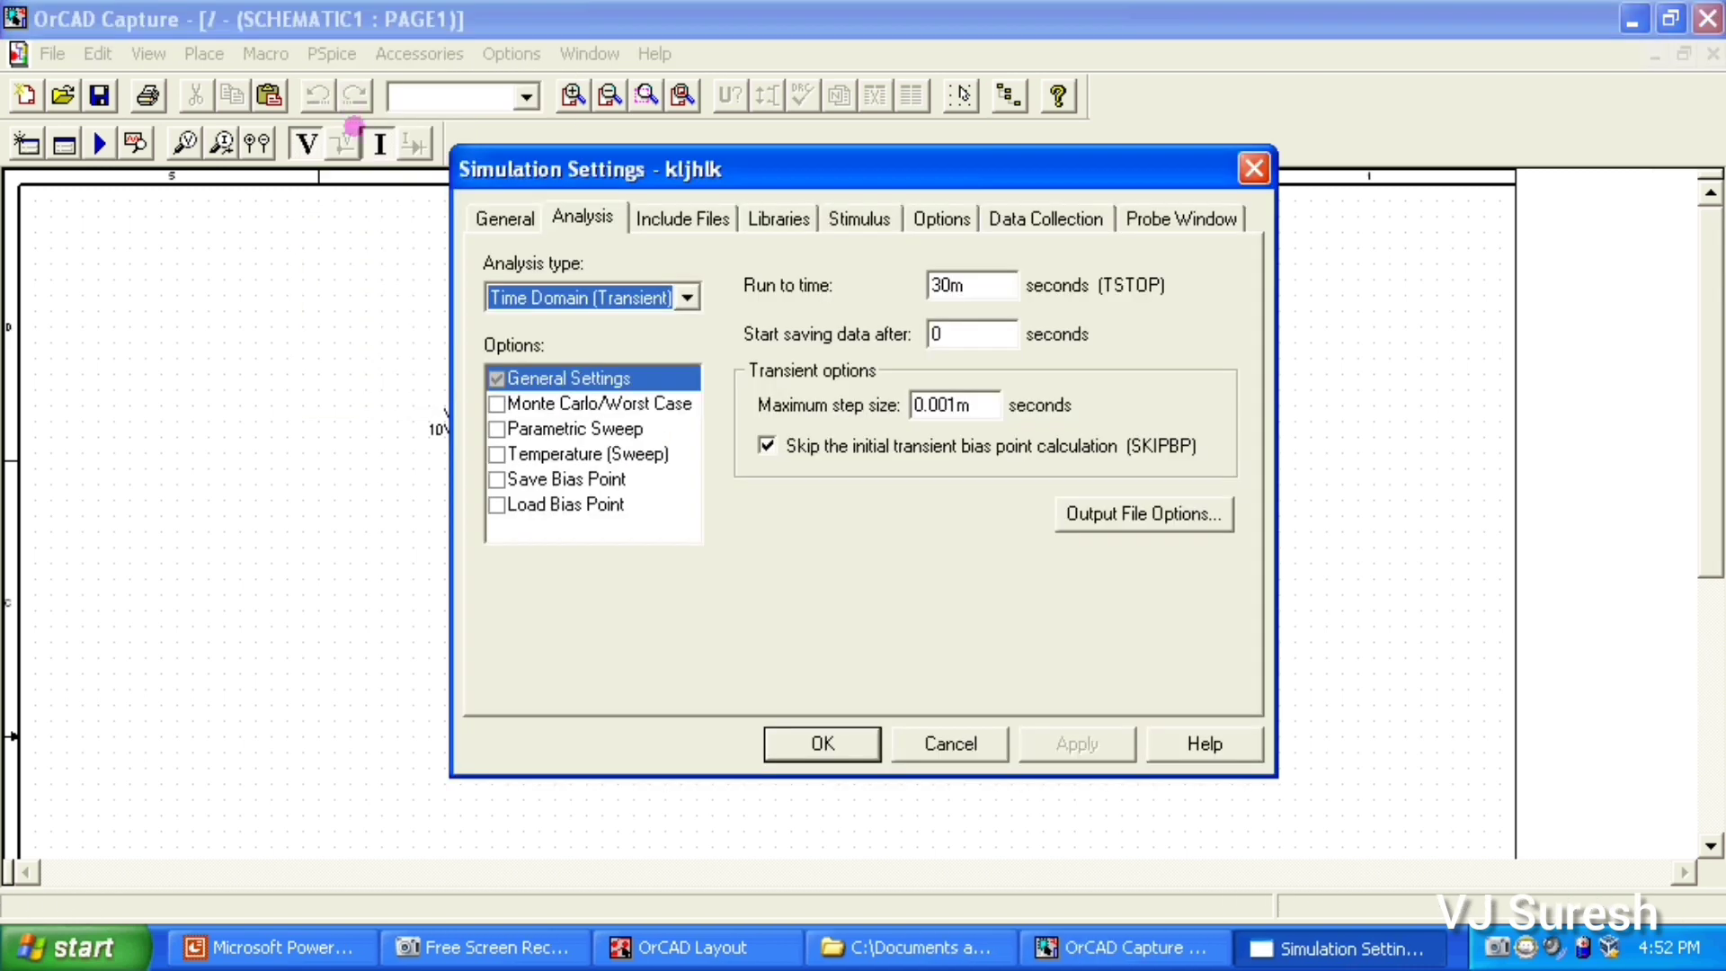
left_click(686, 297)
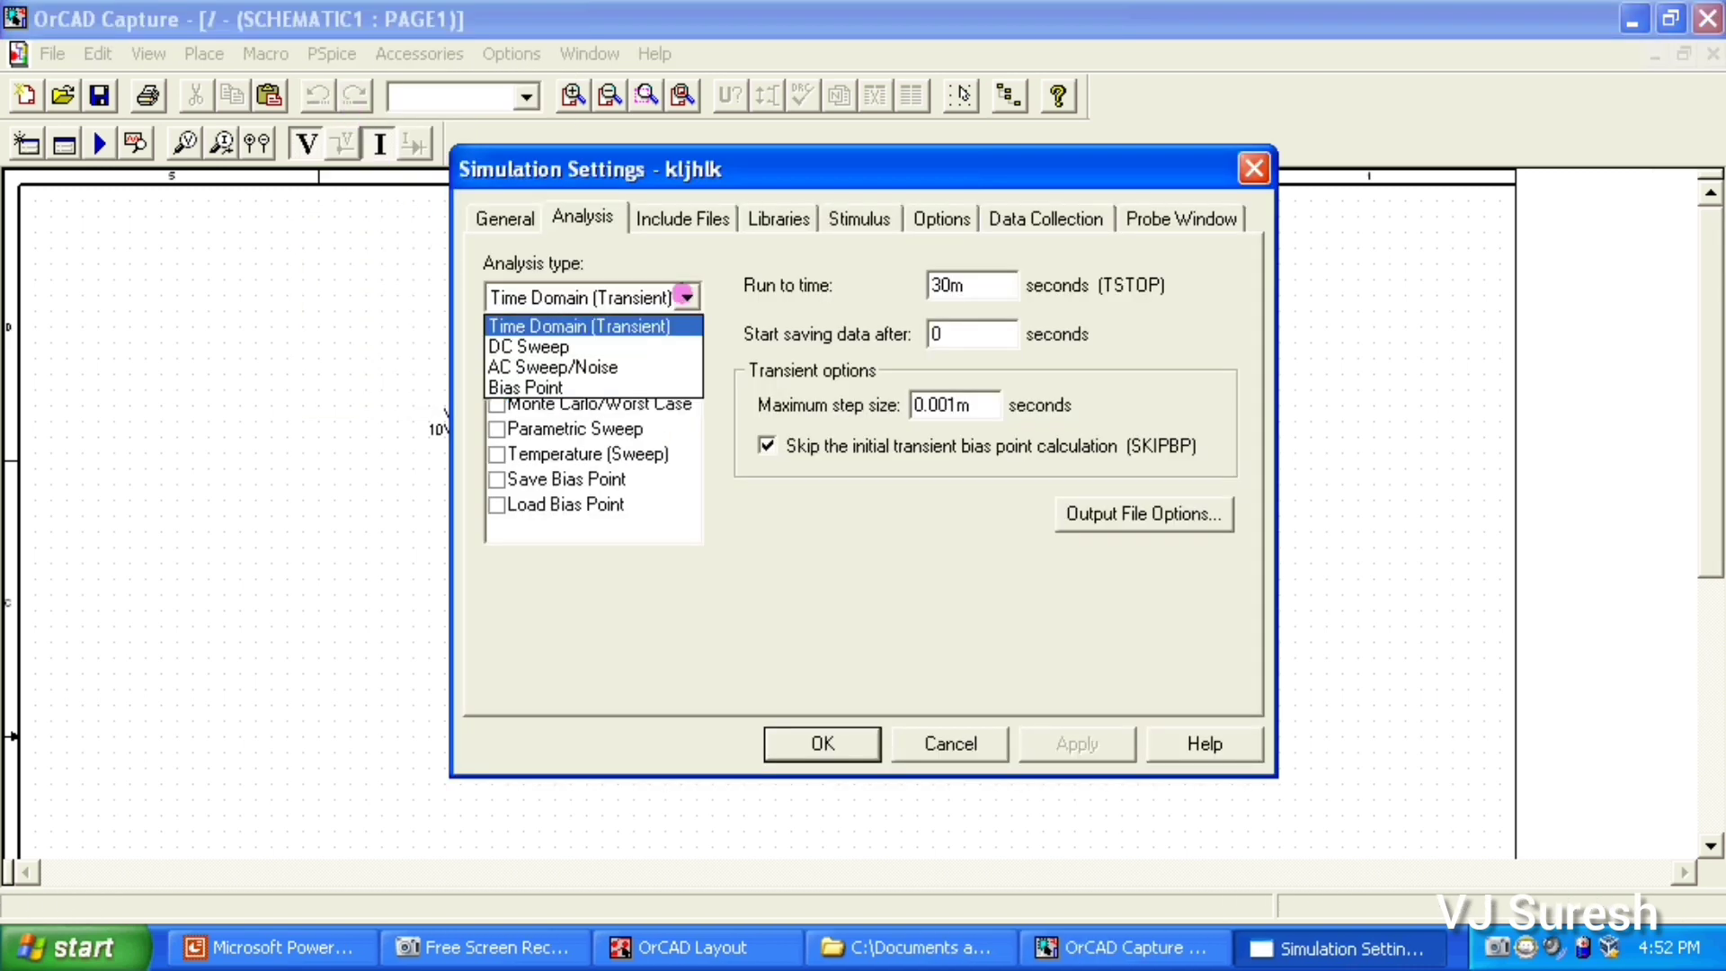
left_click(629, 385)
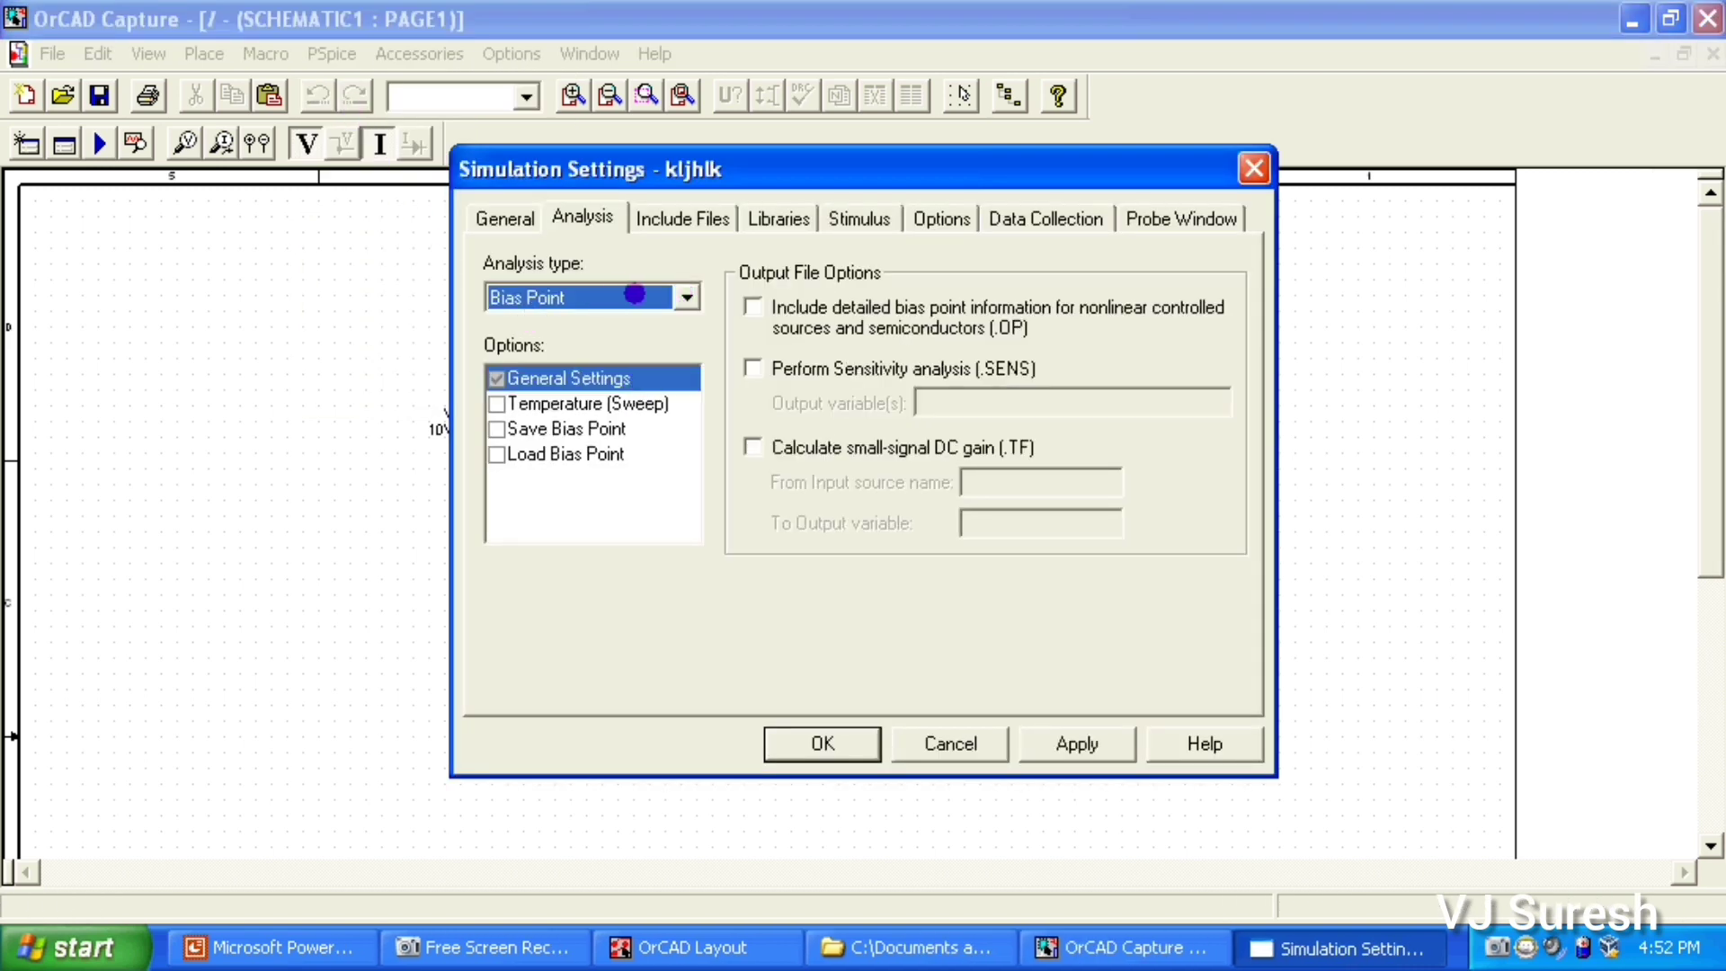
left_click(682, 295)
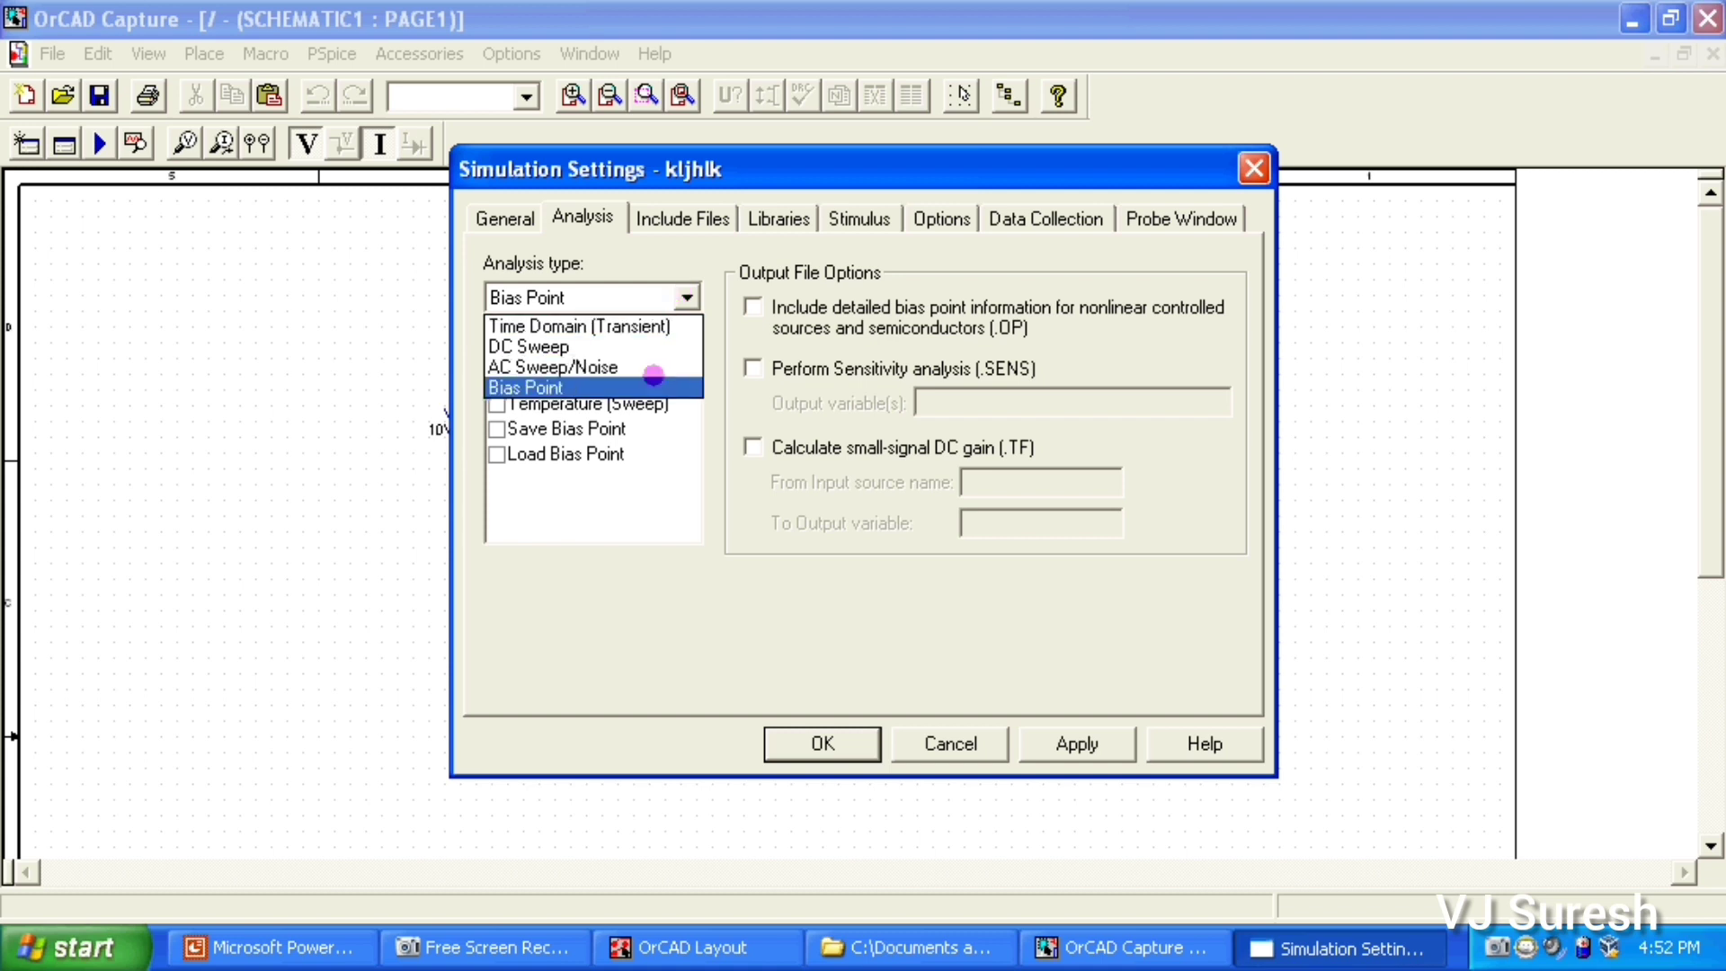
left_click(654, 378)
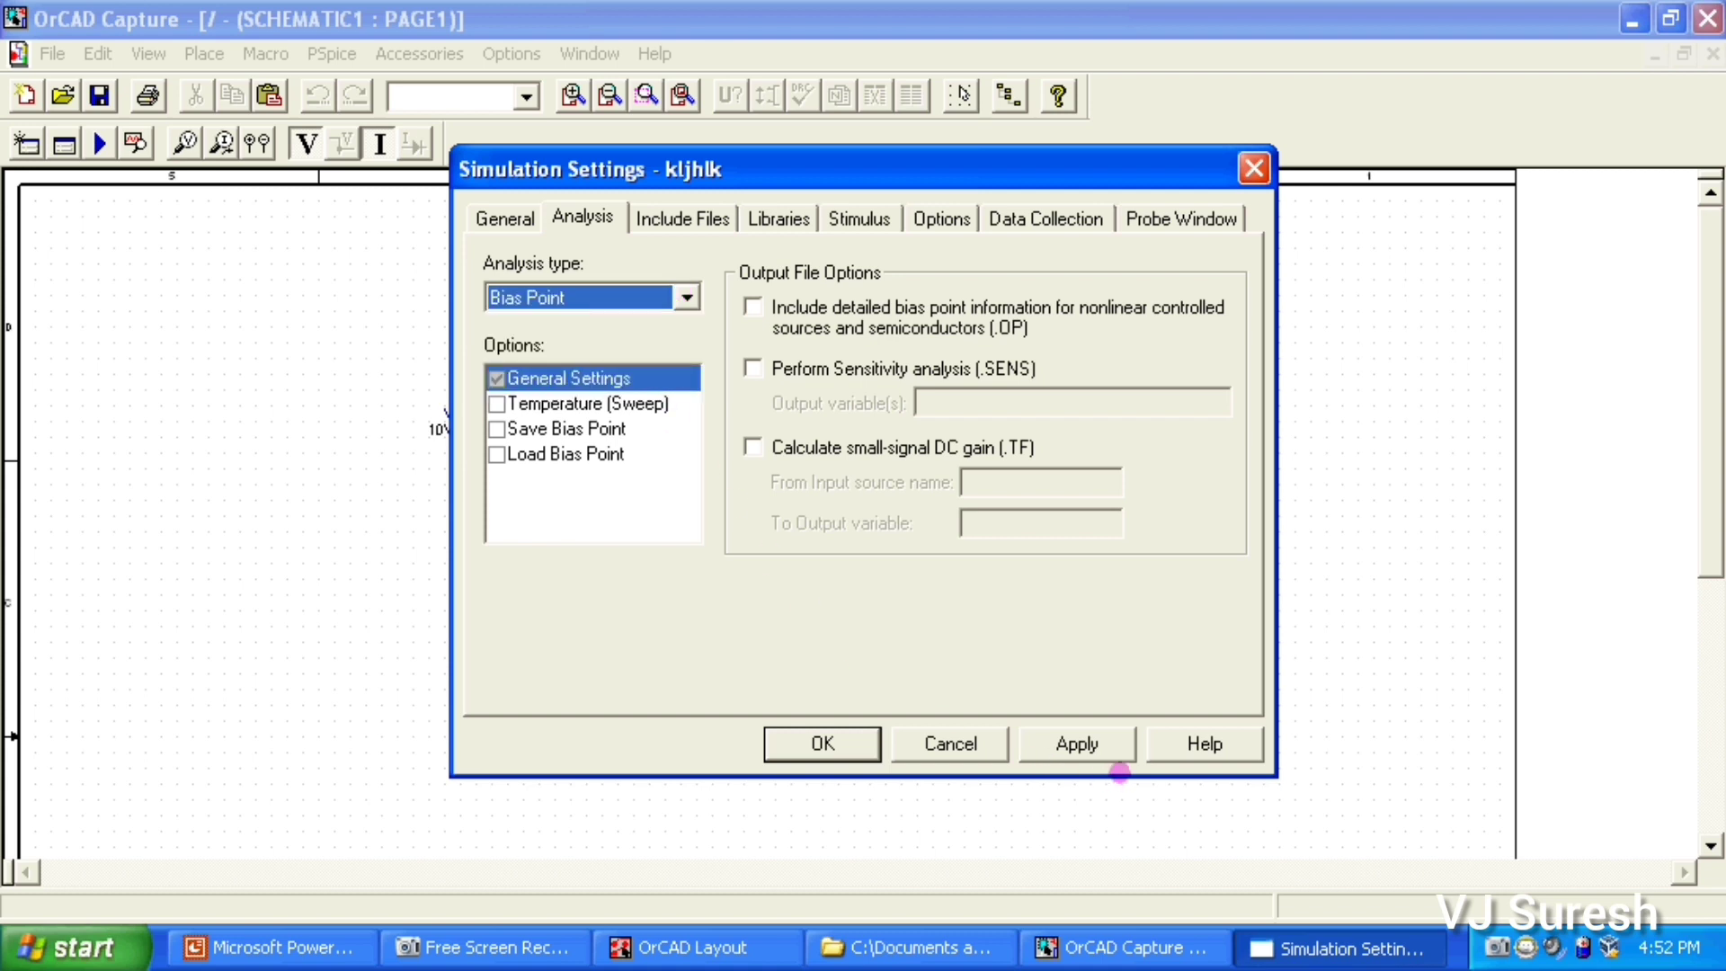
left_click(1079, 745)
left_click(863, 744)
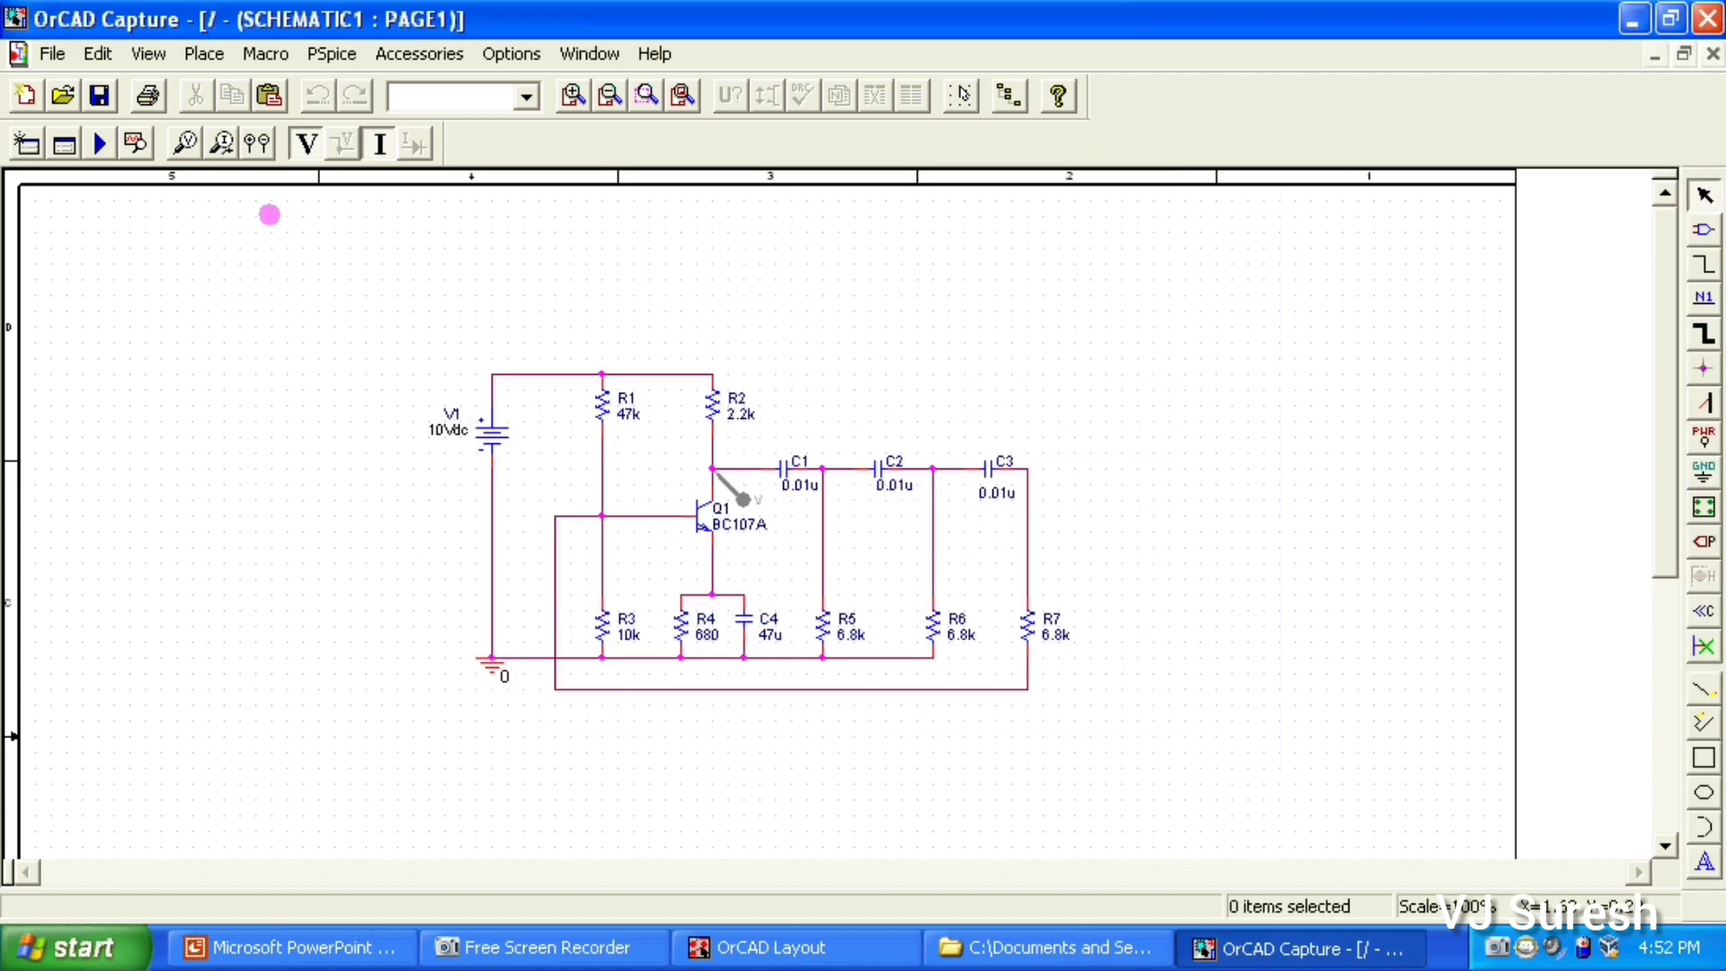
key("F11")
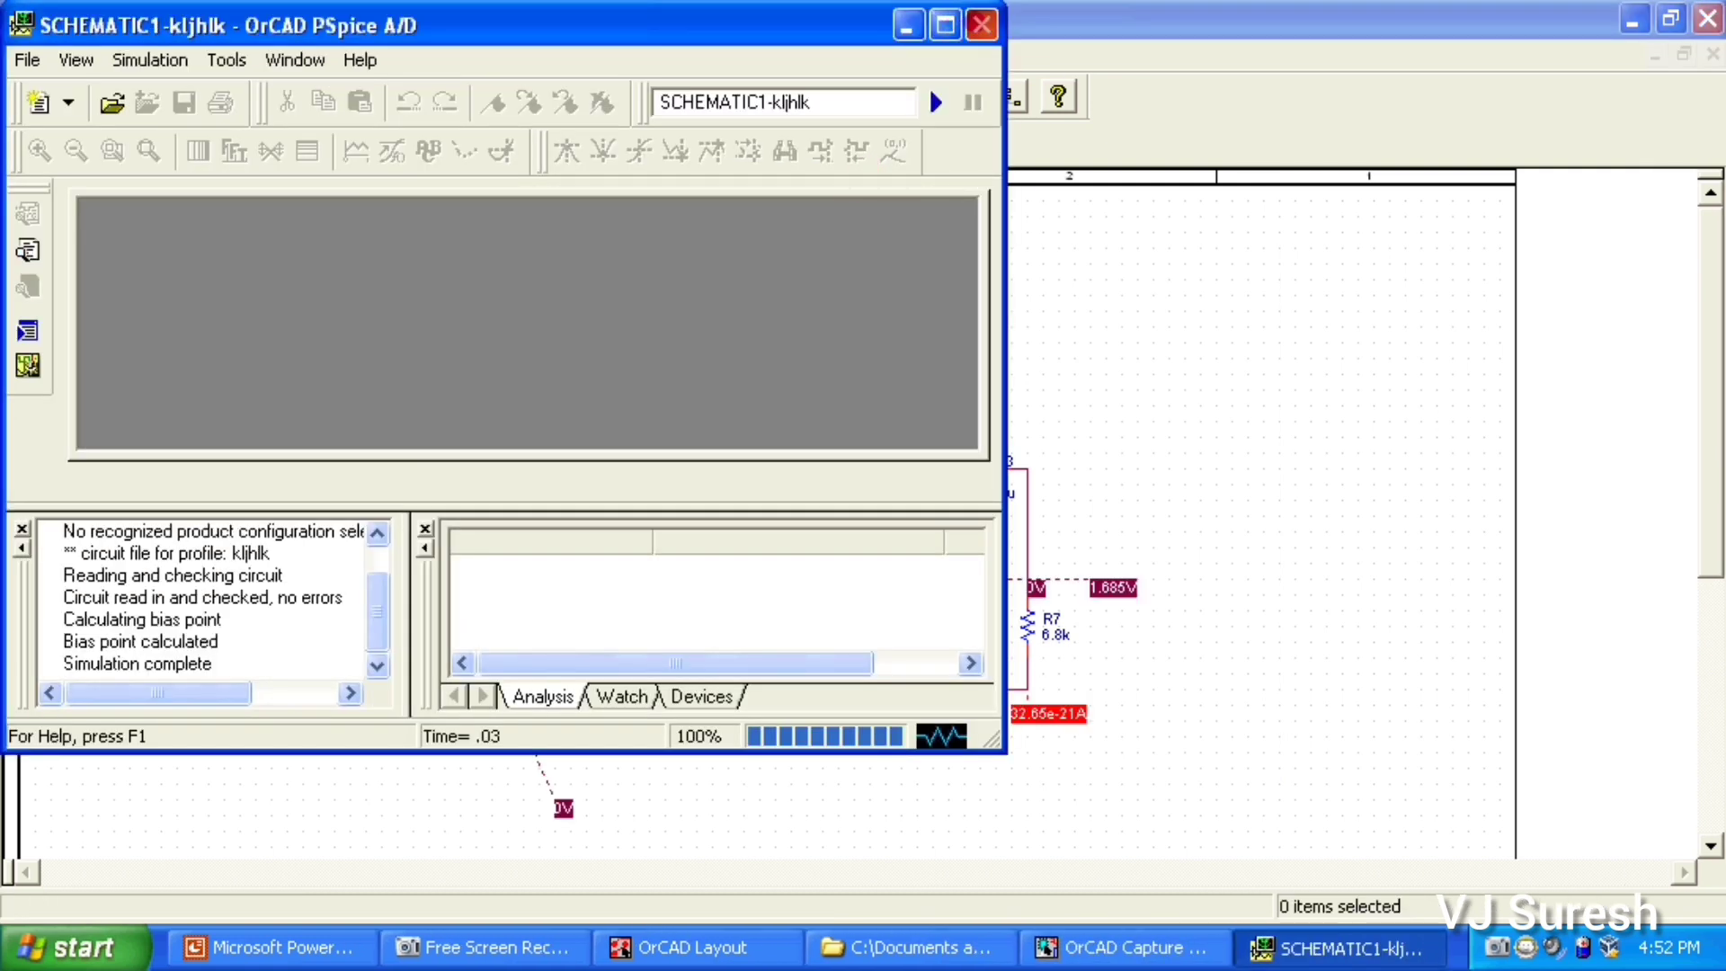
left_click(981, 25)
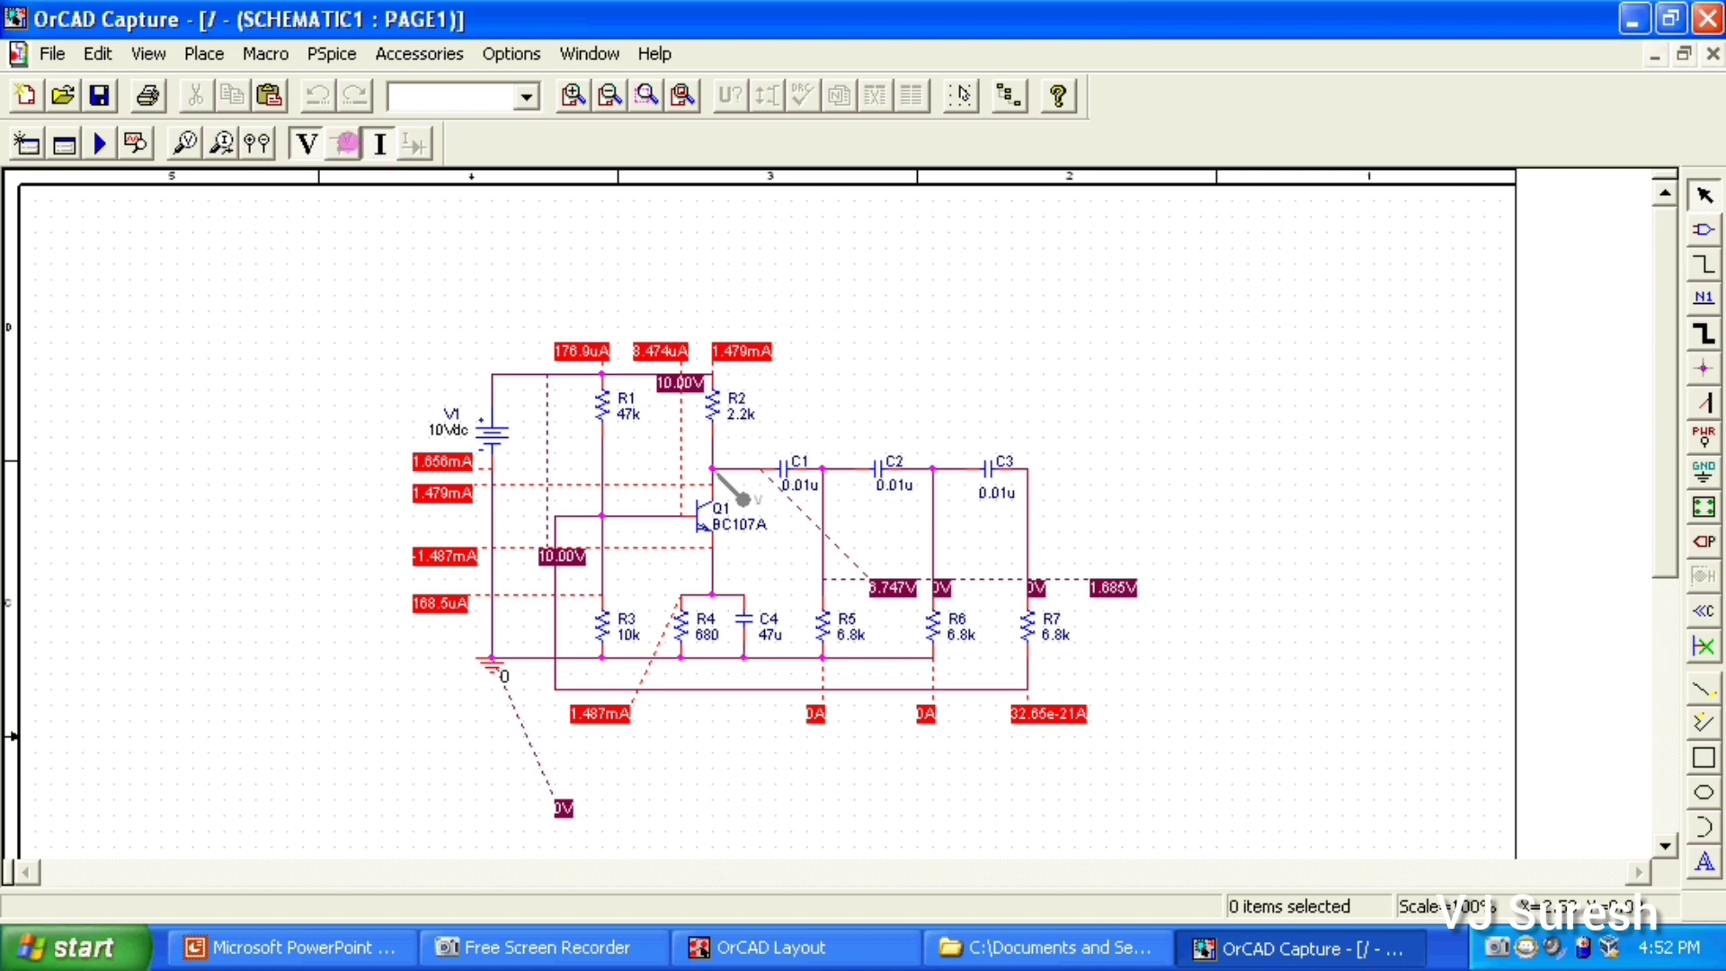
Set the simulation profile's analysis type back to Time Domain (Transient), apply it and rerun the simulation
left_click(331, 54)
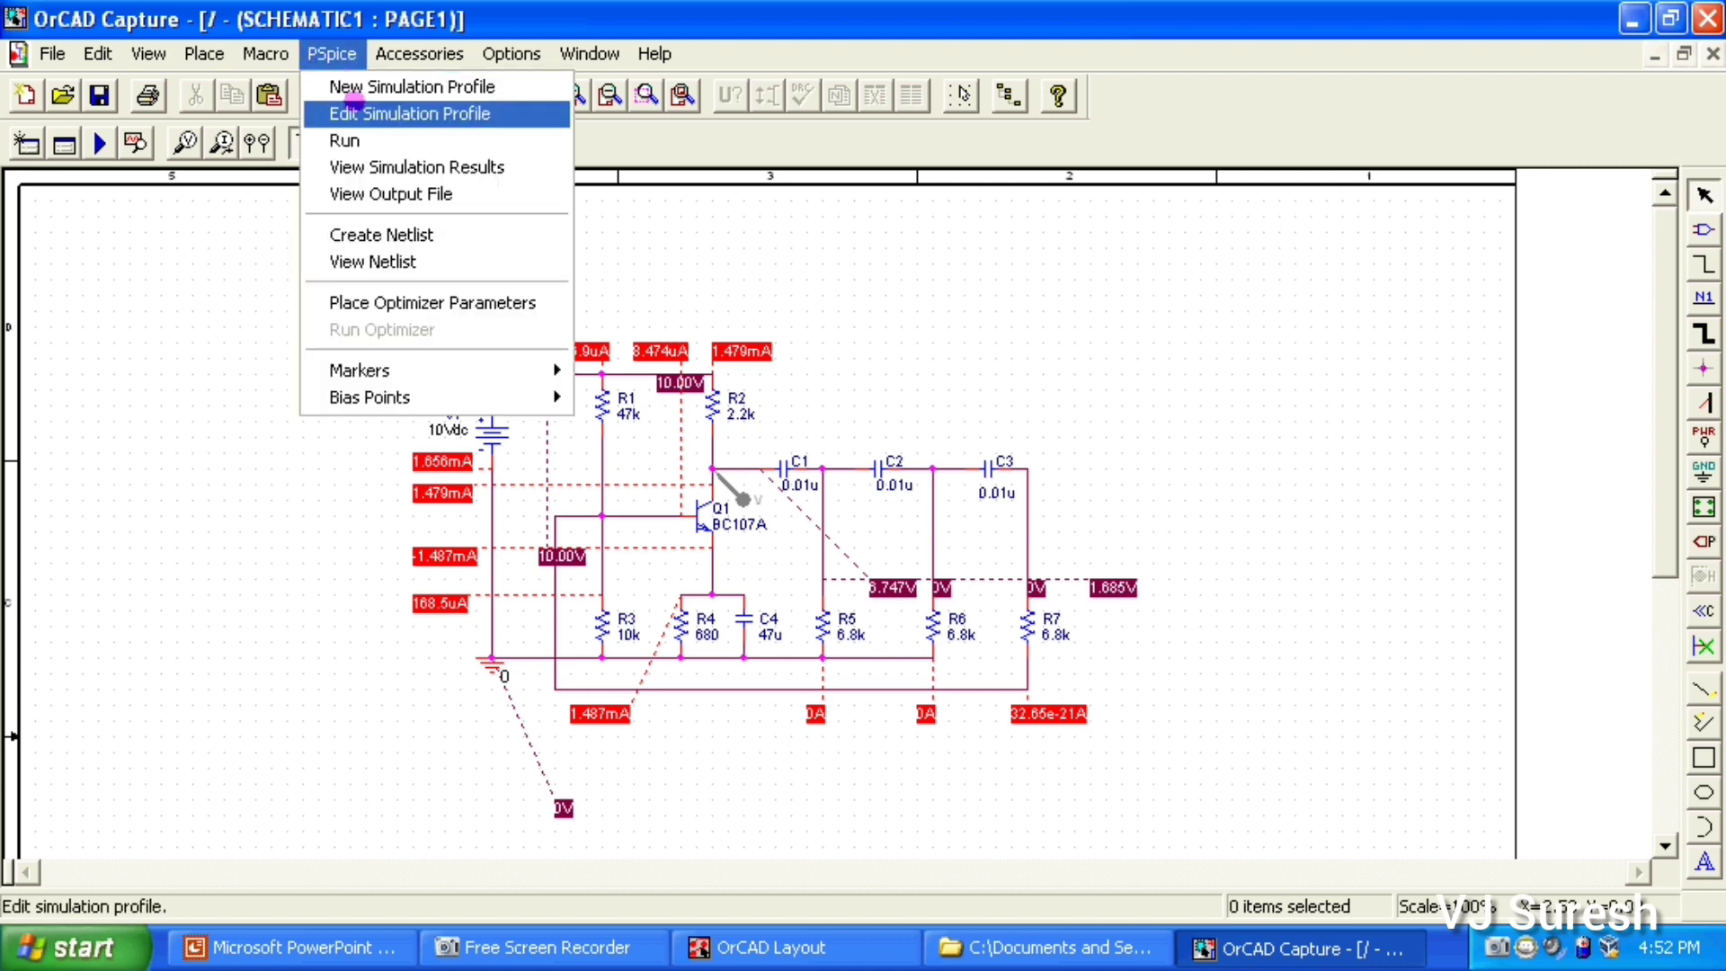
left_click(387, 112)
left_click(572, 298)
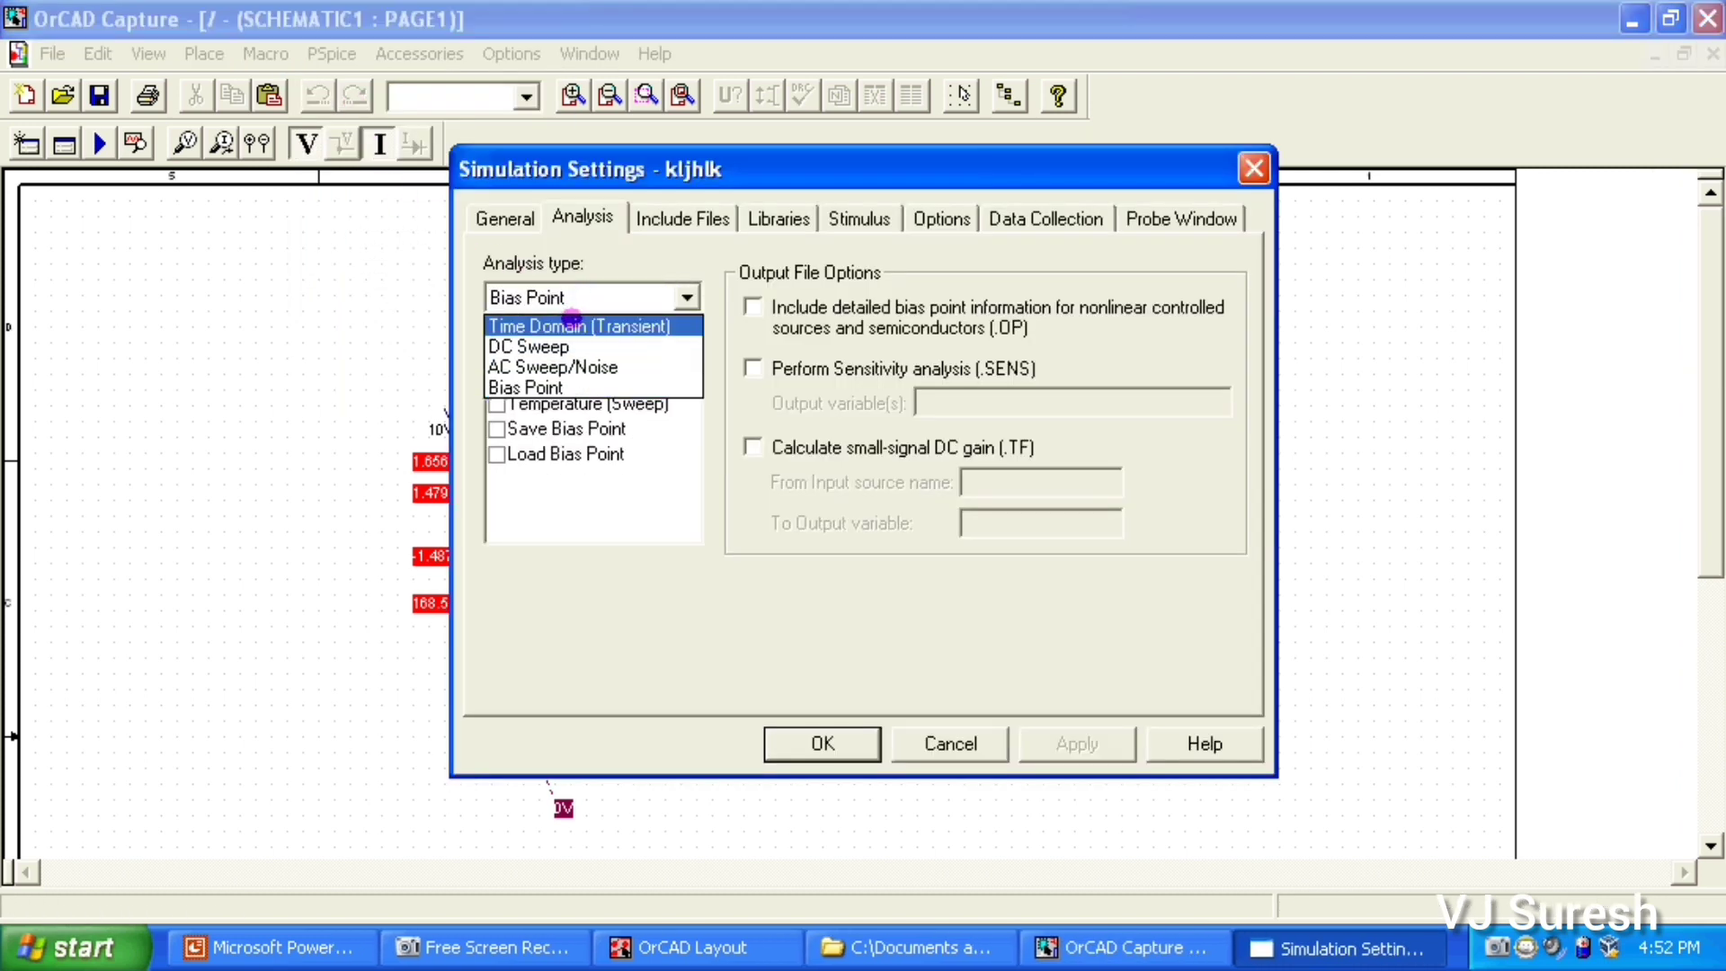
left_click(580, 321)
left_click(1075, 739)
left_click(813, 743)
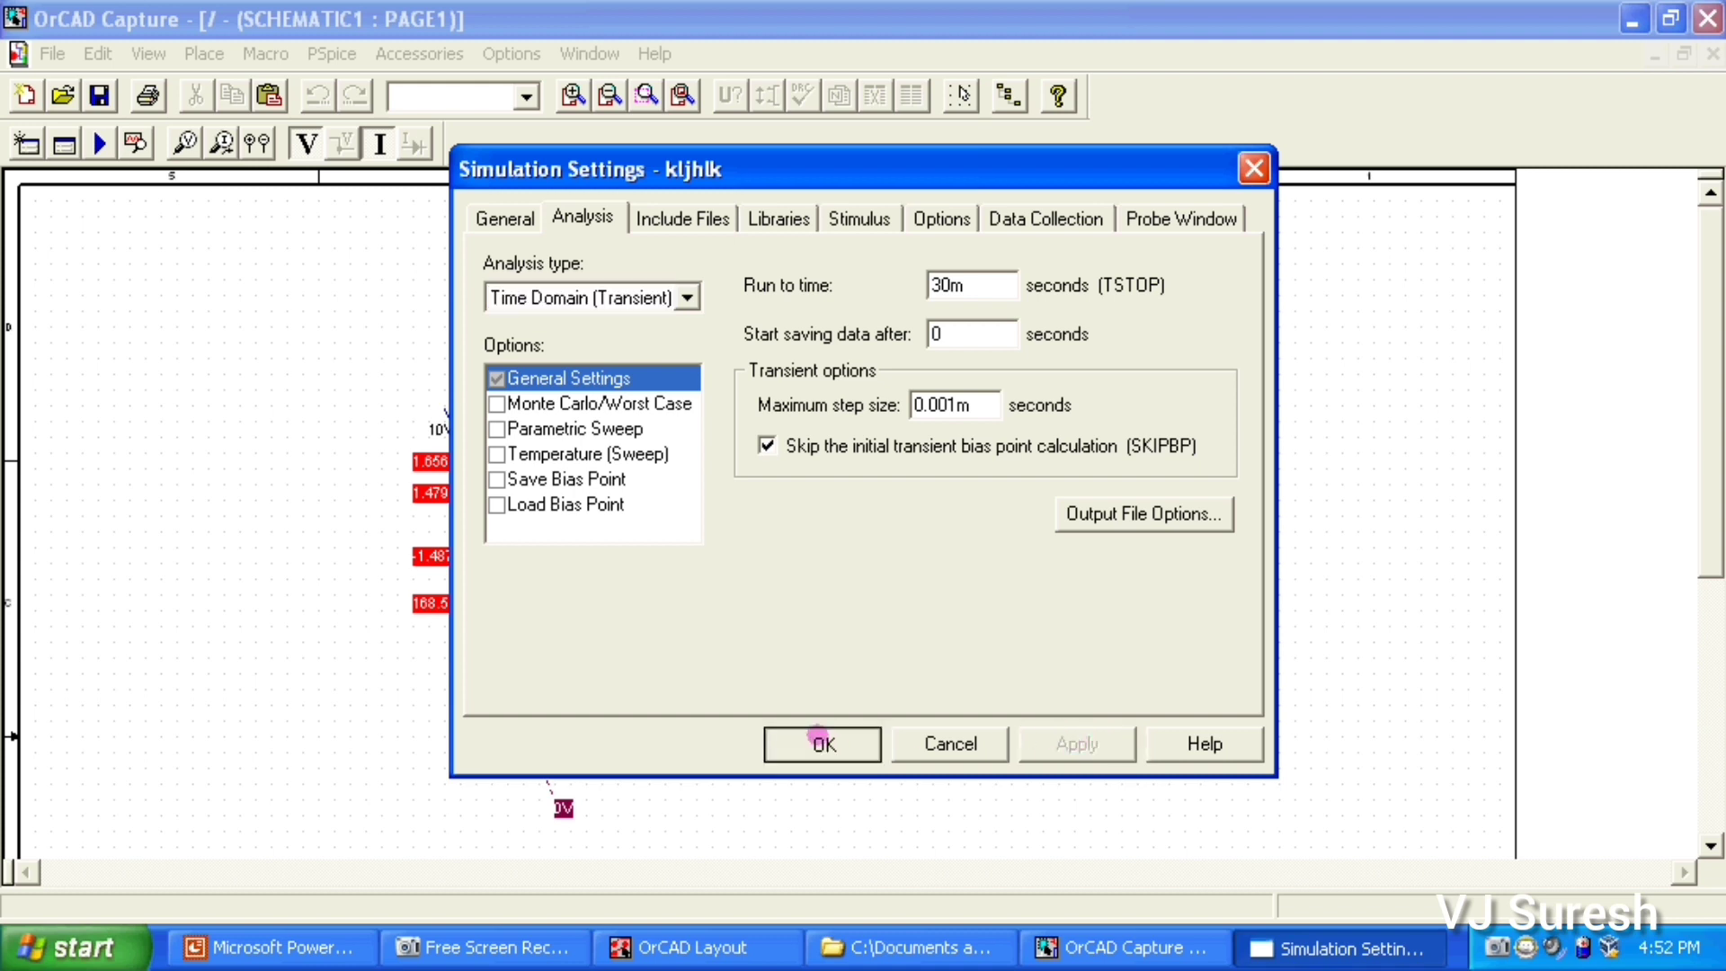
left_click(100, 143)
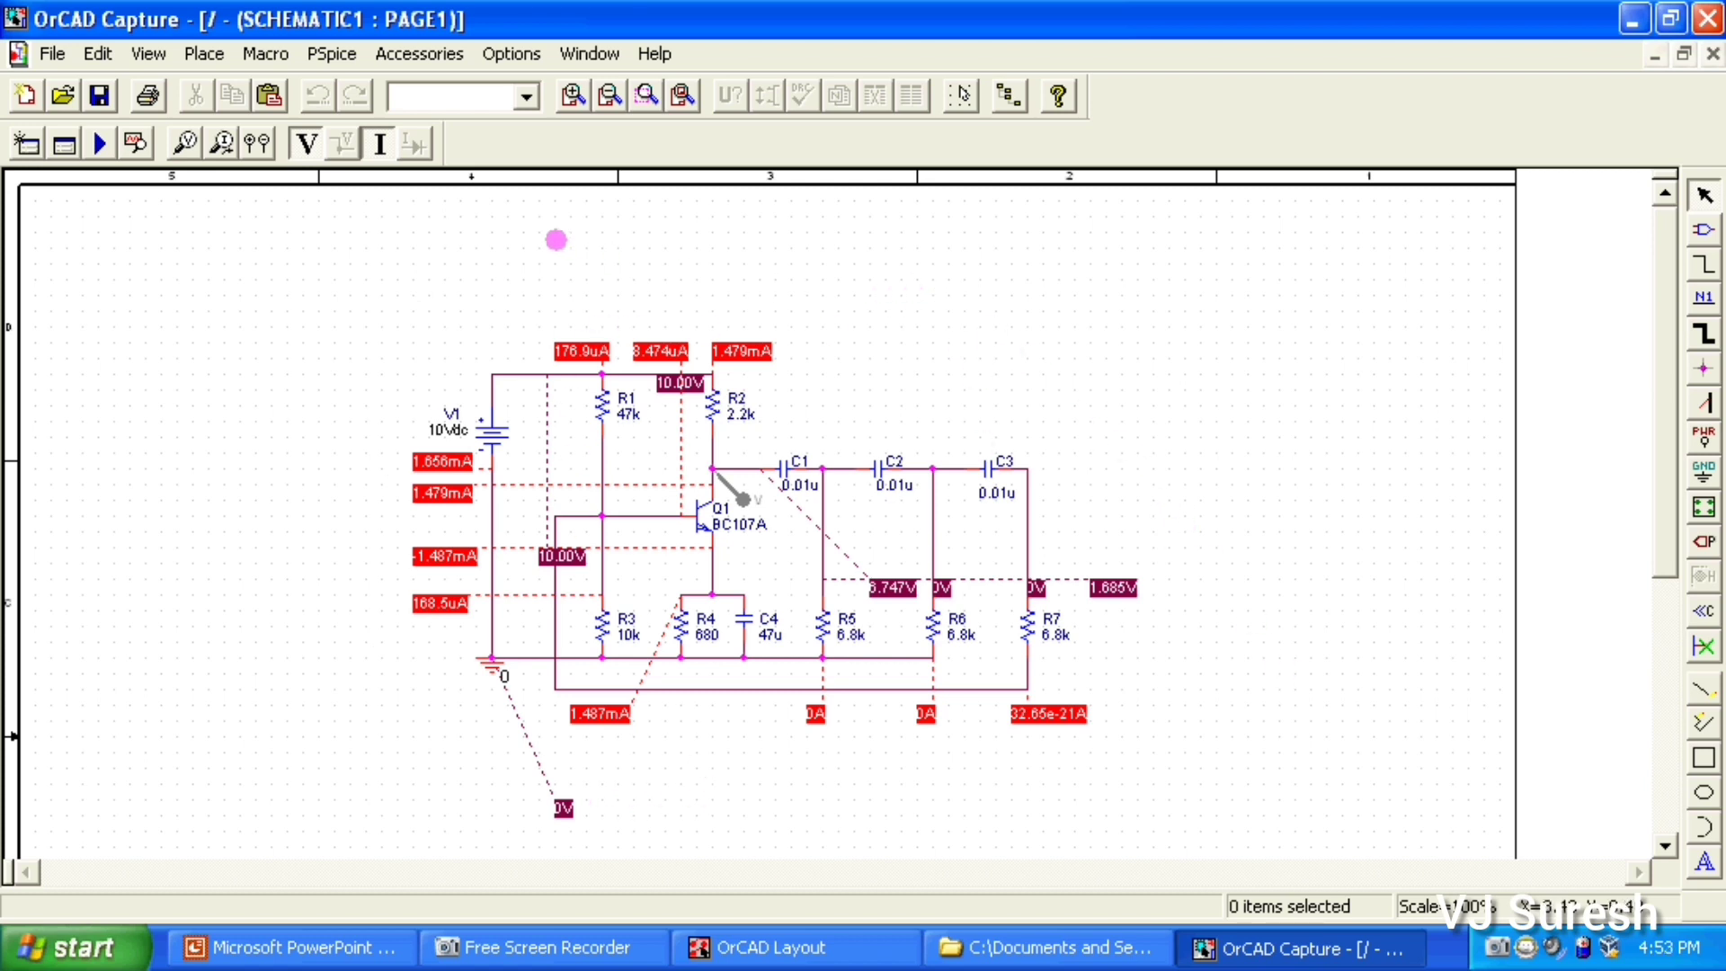
Turn off the bias current and bias voltage displays on the schematic and clear the selection
left_click(377, 144)
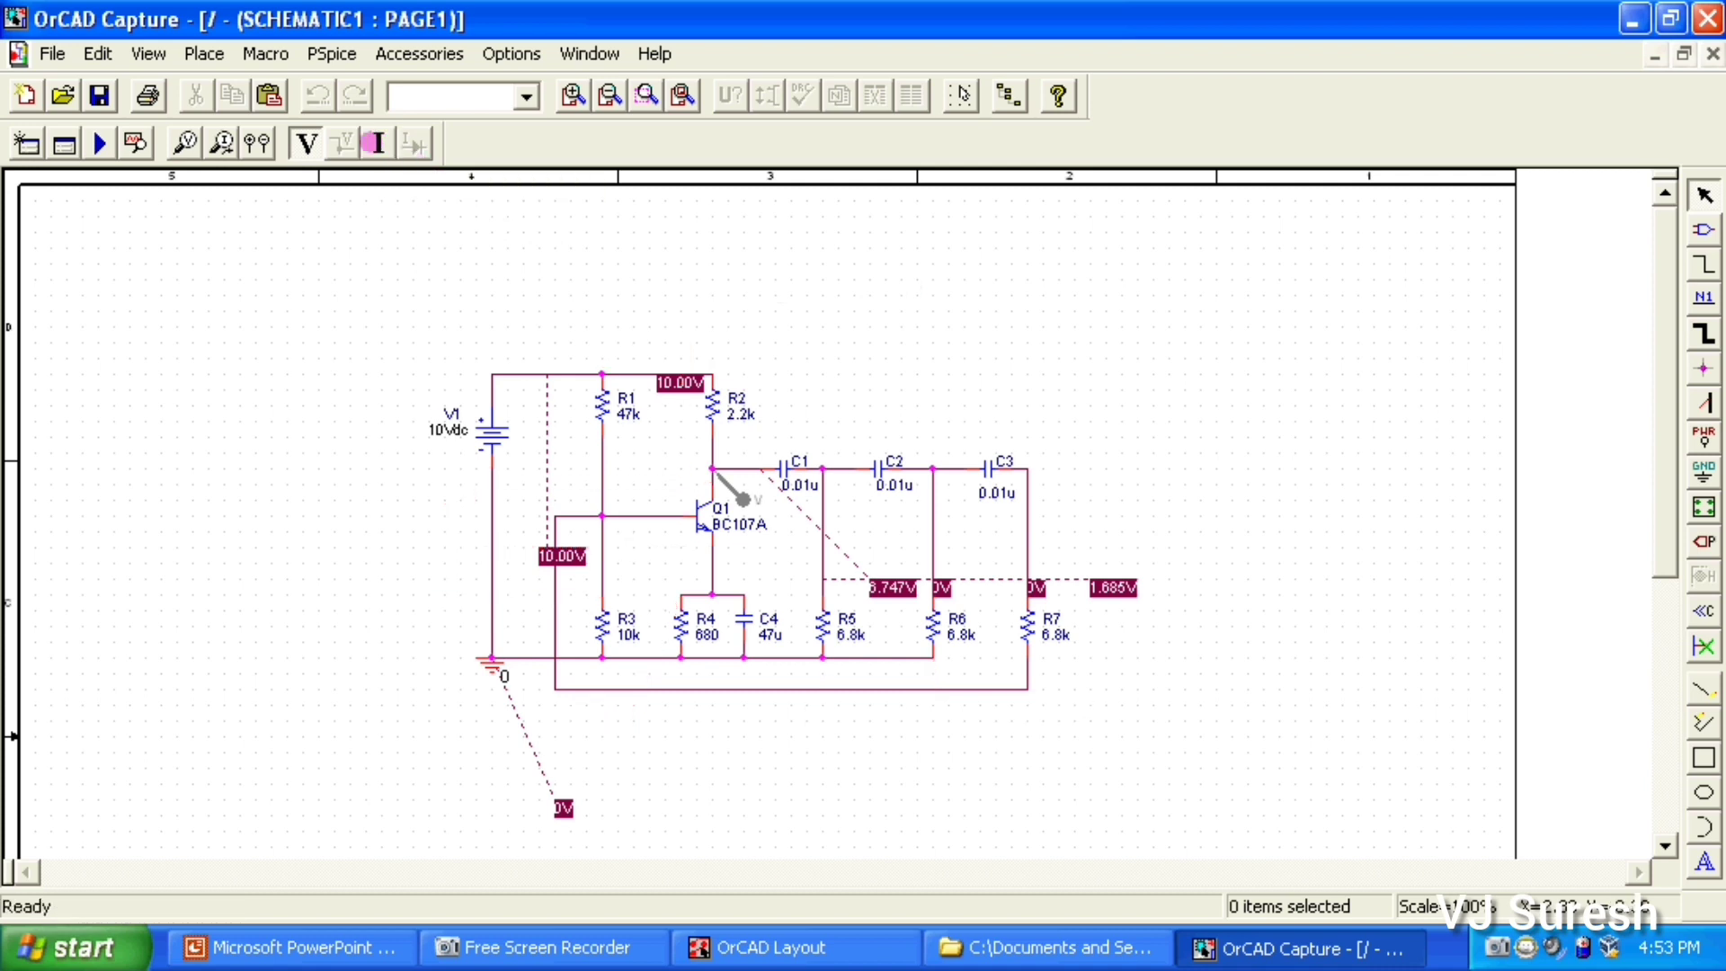
left_click(305, 144)
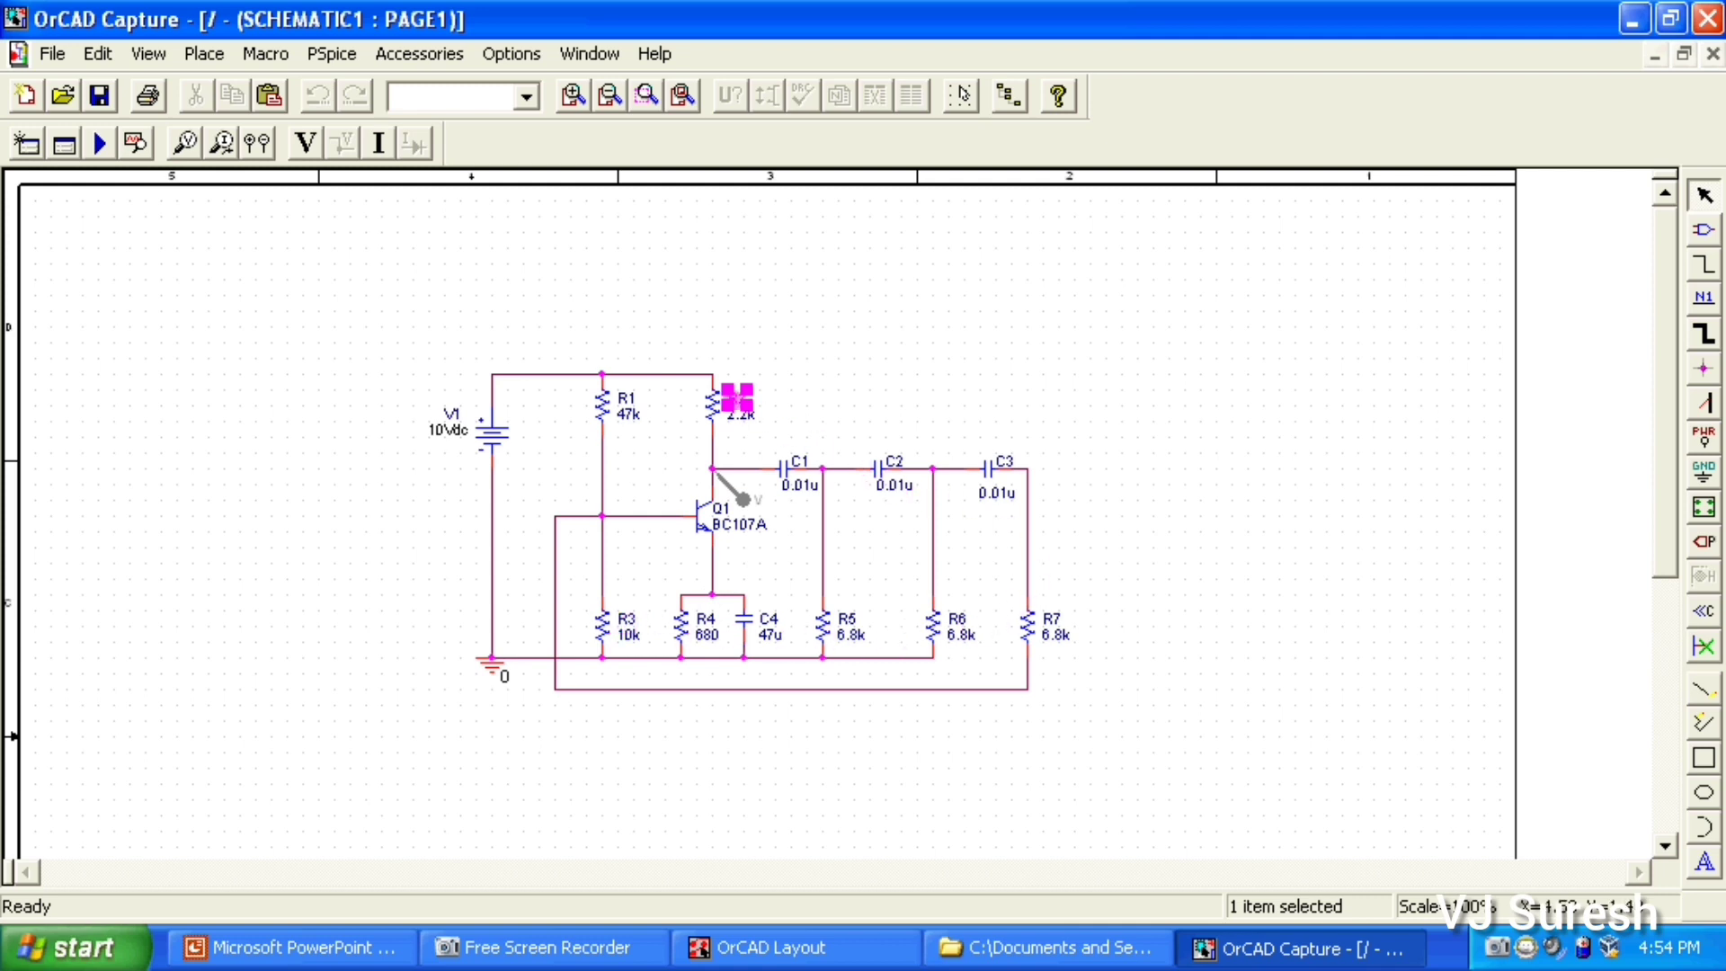
left_click(1249, 337)
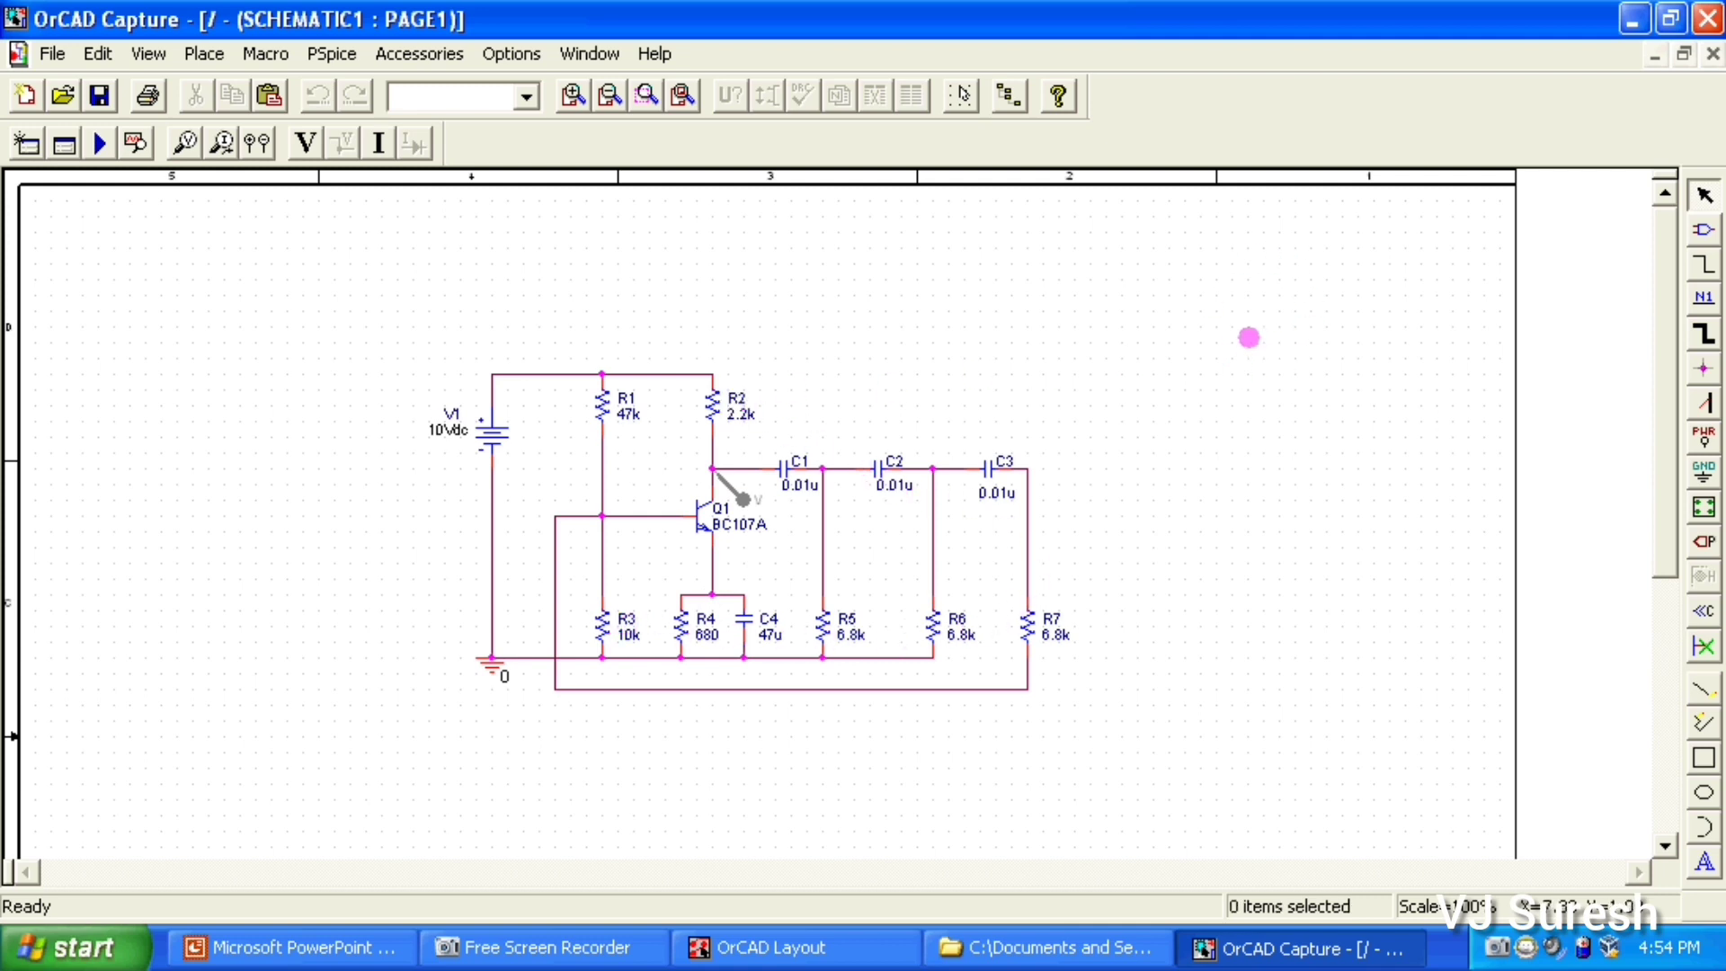
left_click(735, 397)
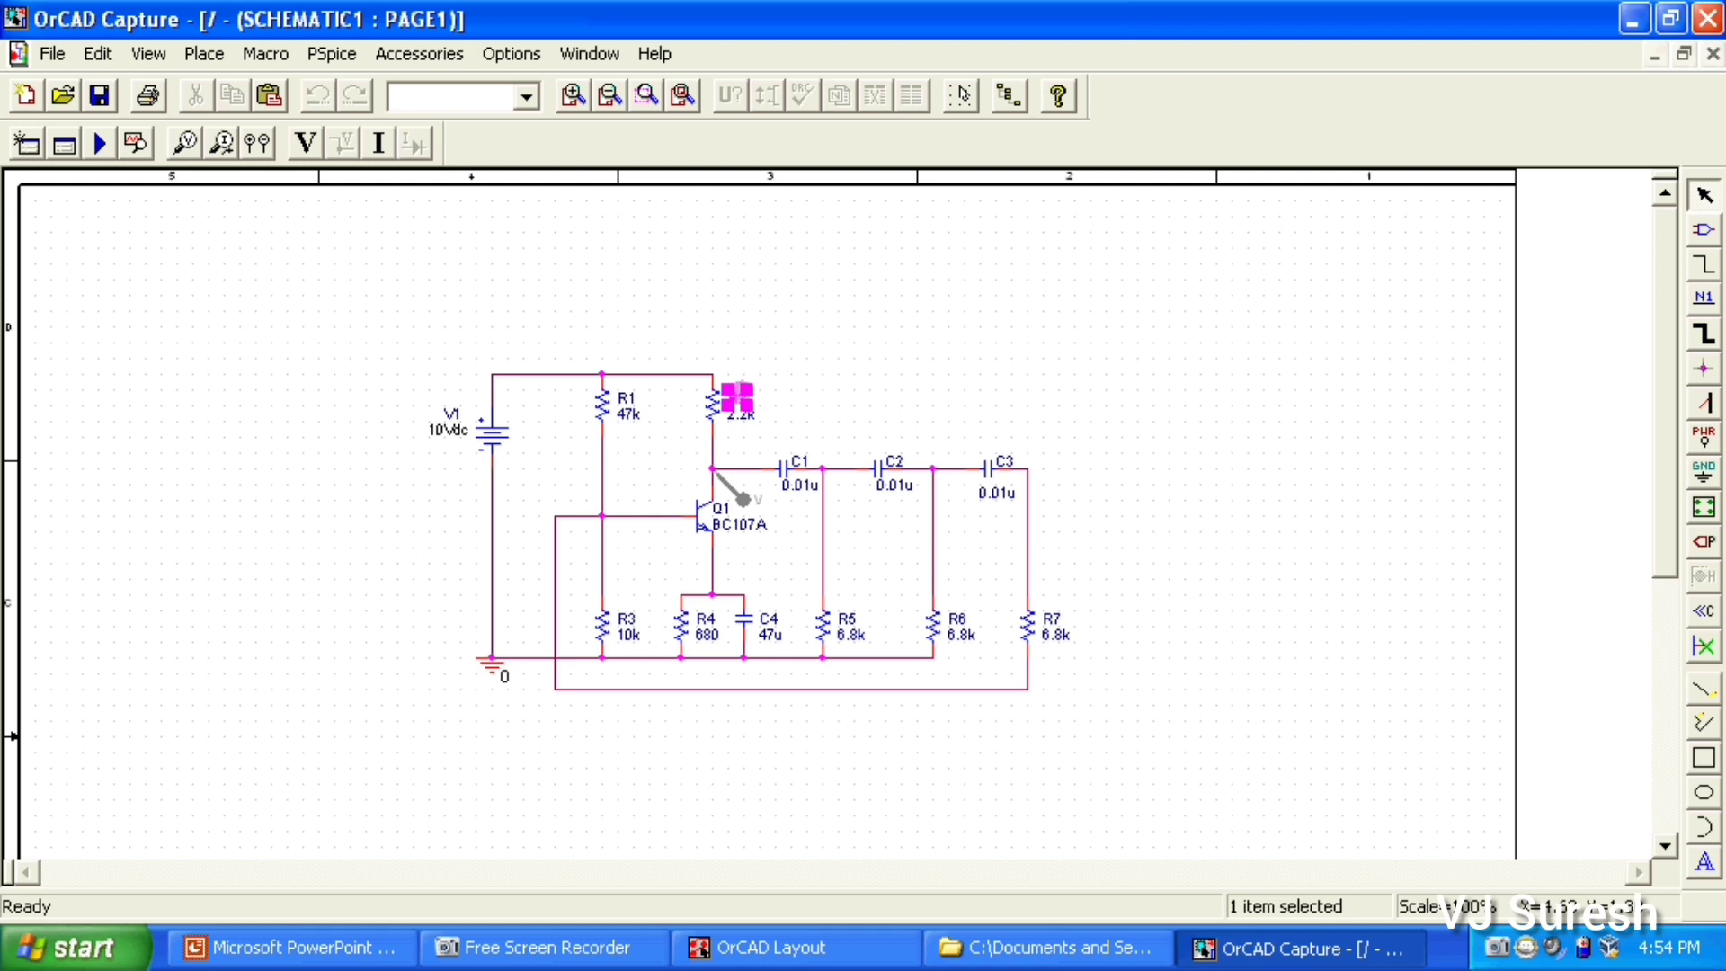
double_click(737, 396)
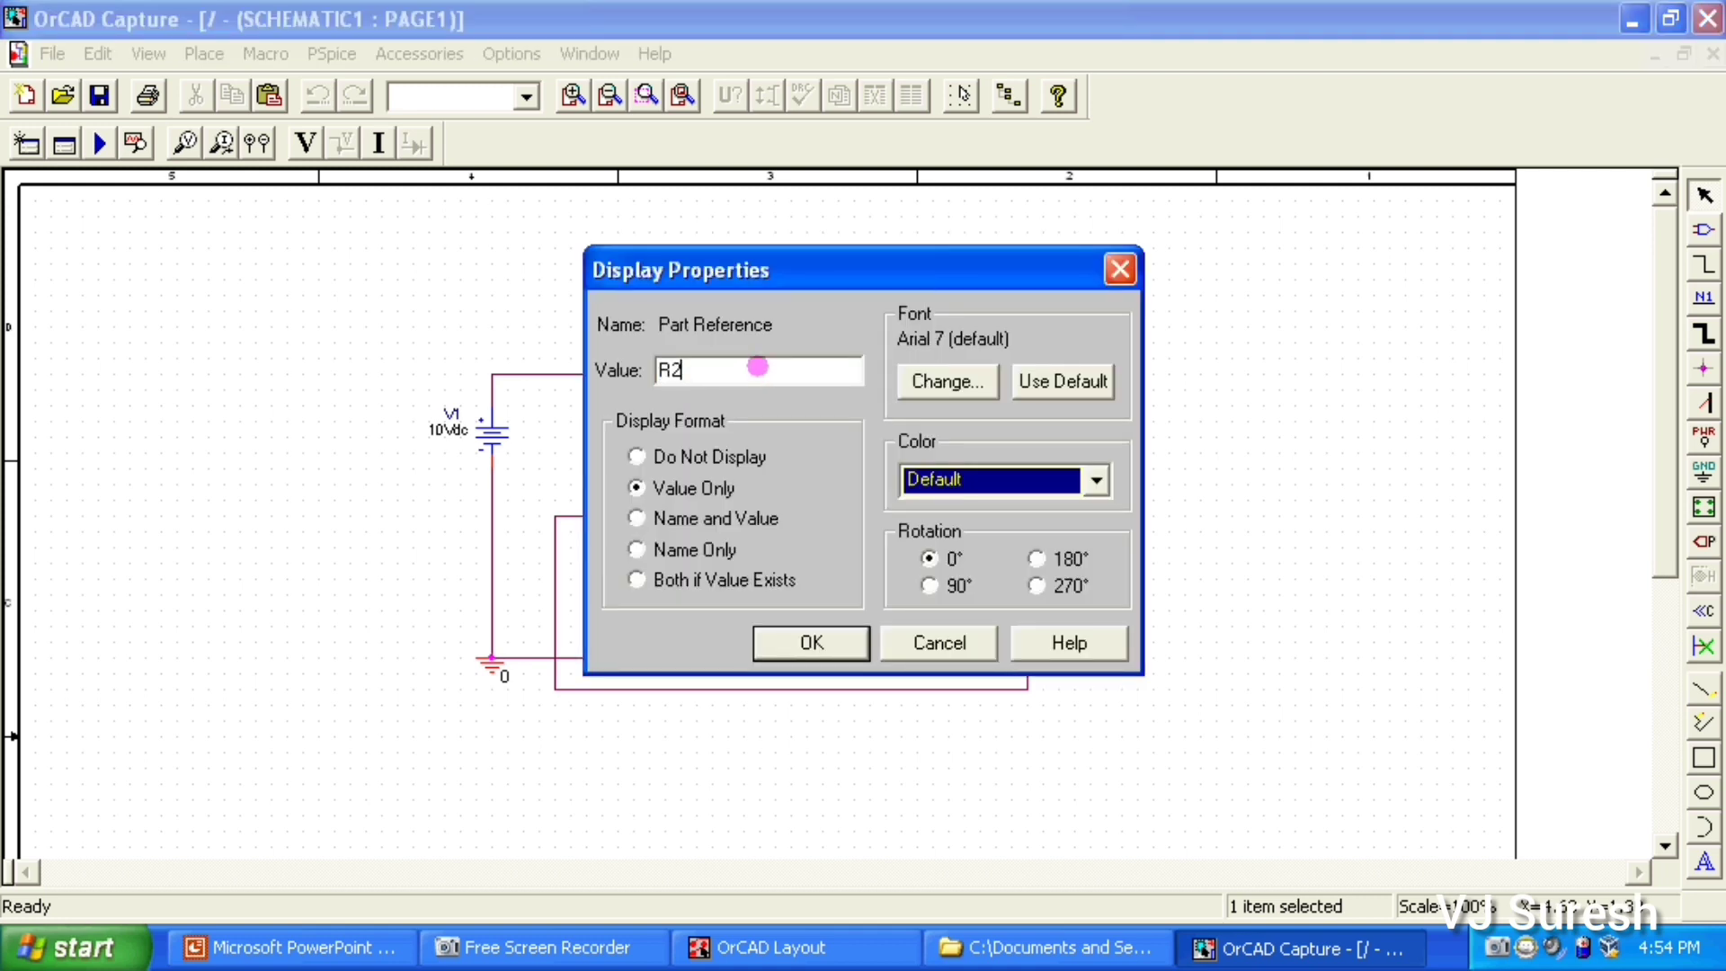
left_click_drag(830, 268, 1126, 265)
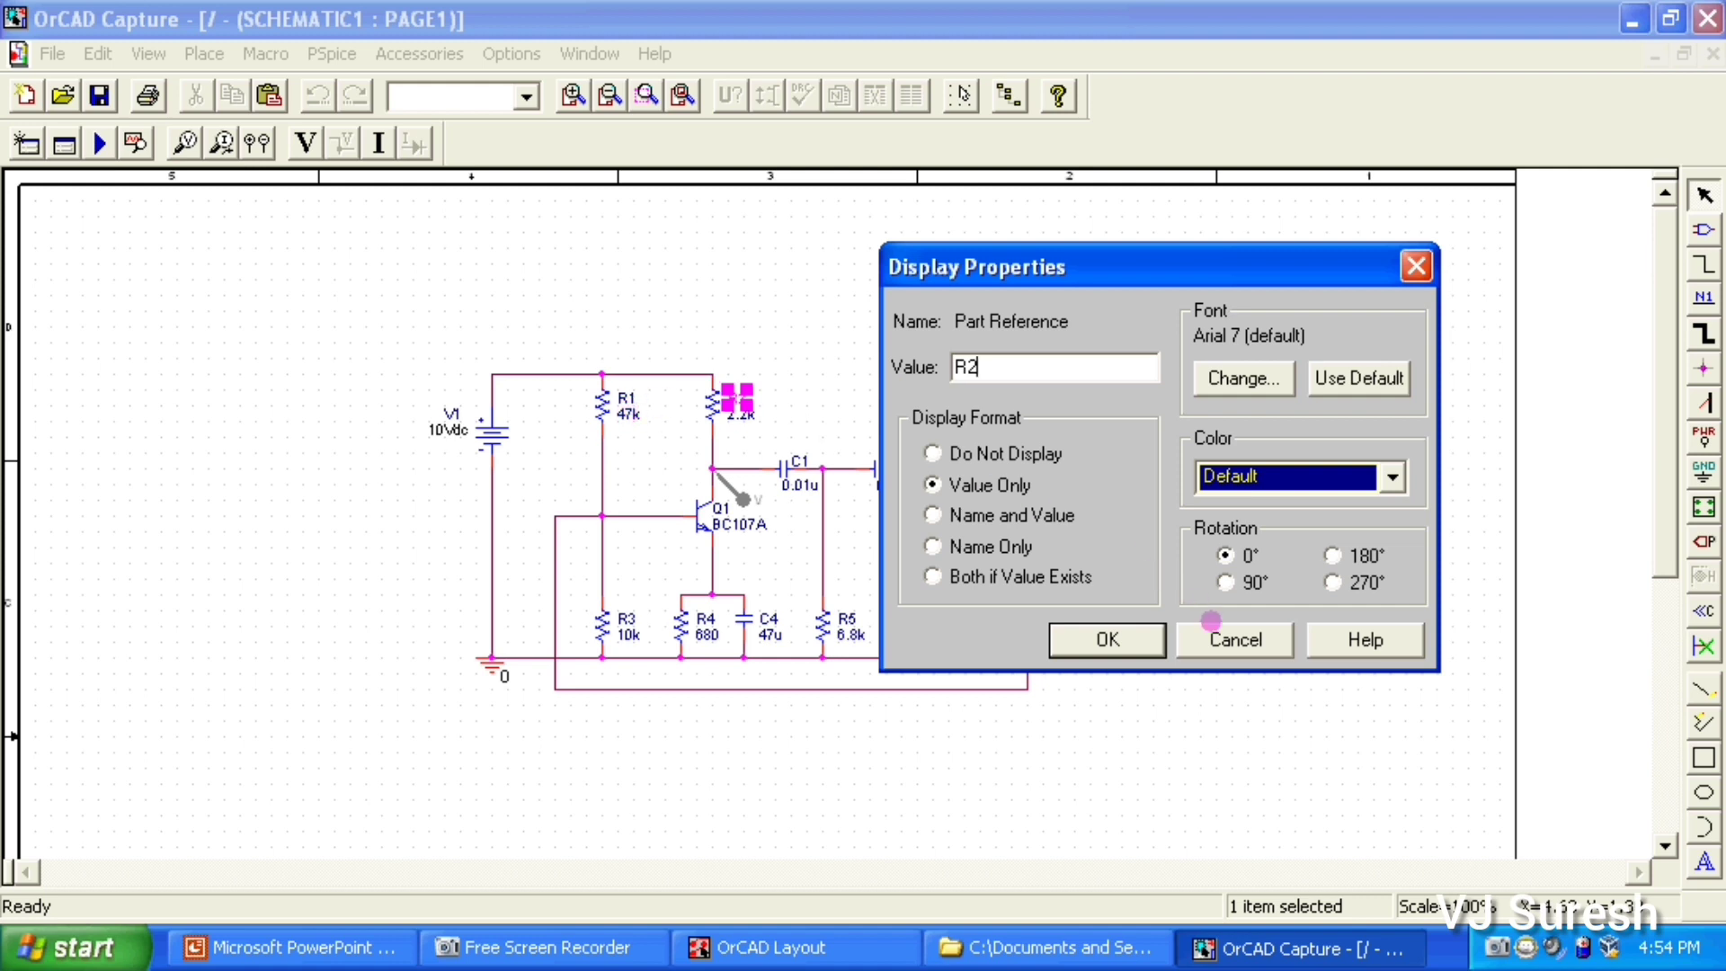
left_click(1237, 632)
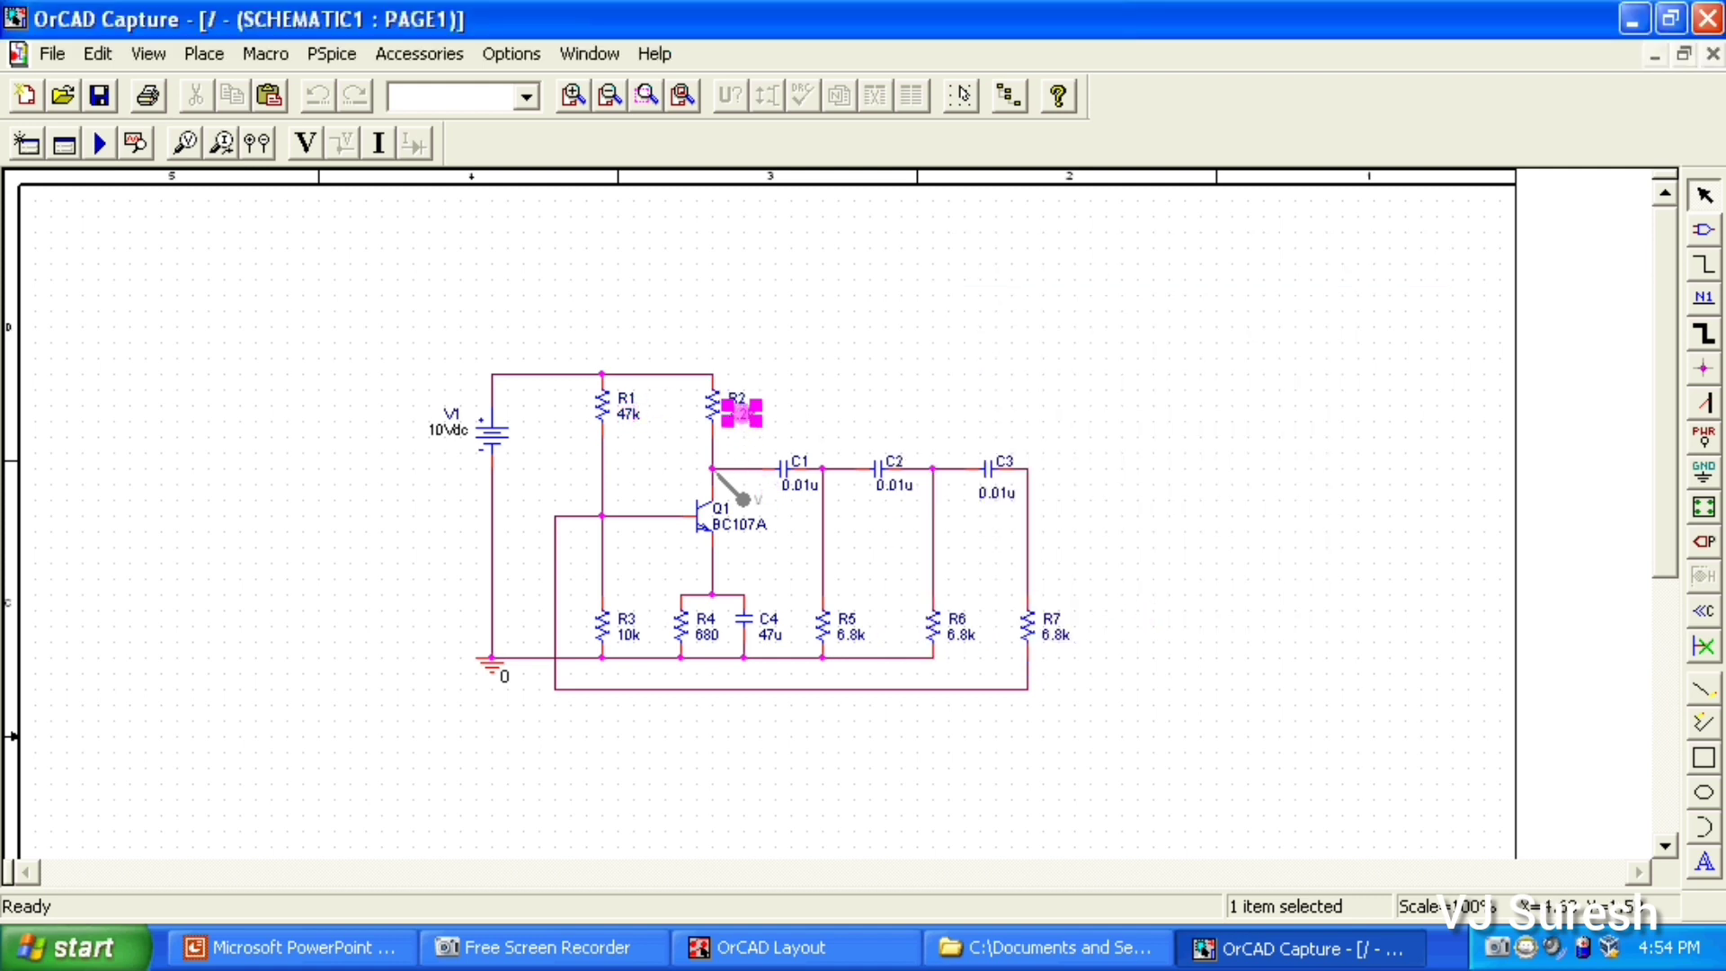
Change the 2.2k resistor's part reference to R1, duplicating the 47k resistor's reference, and try to run the simulation
left_click(736, 393)
double_click(737, 396)
left_click(786, 366)
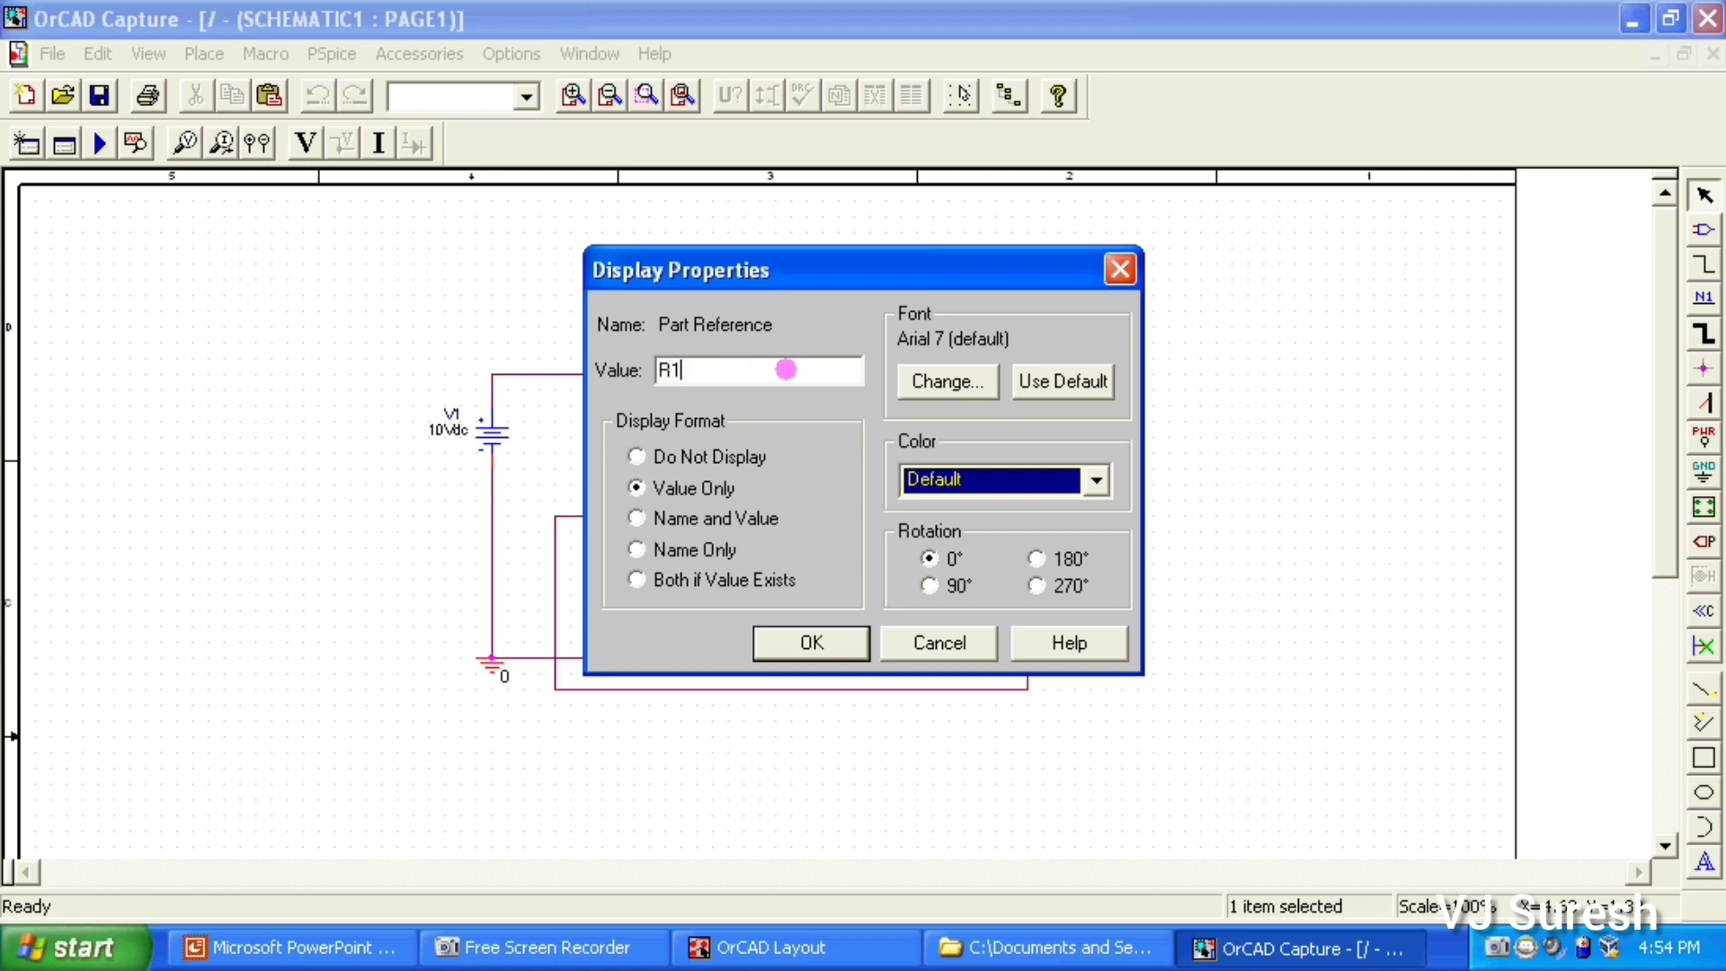
left_click(812, 642)
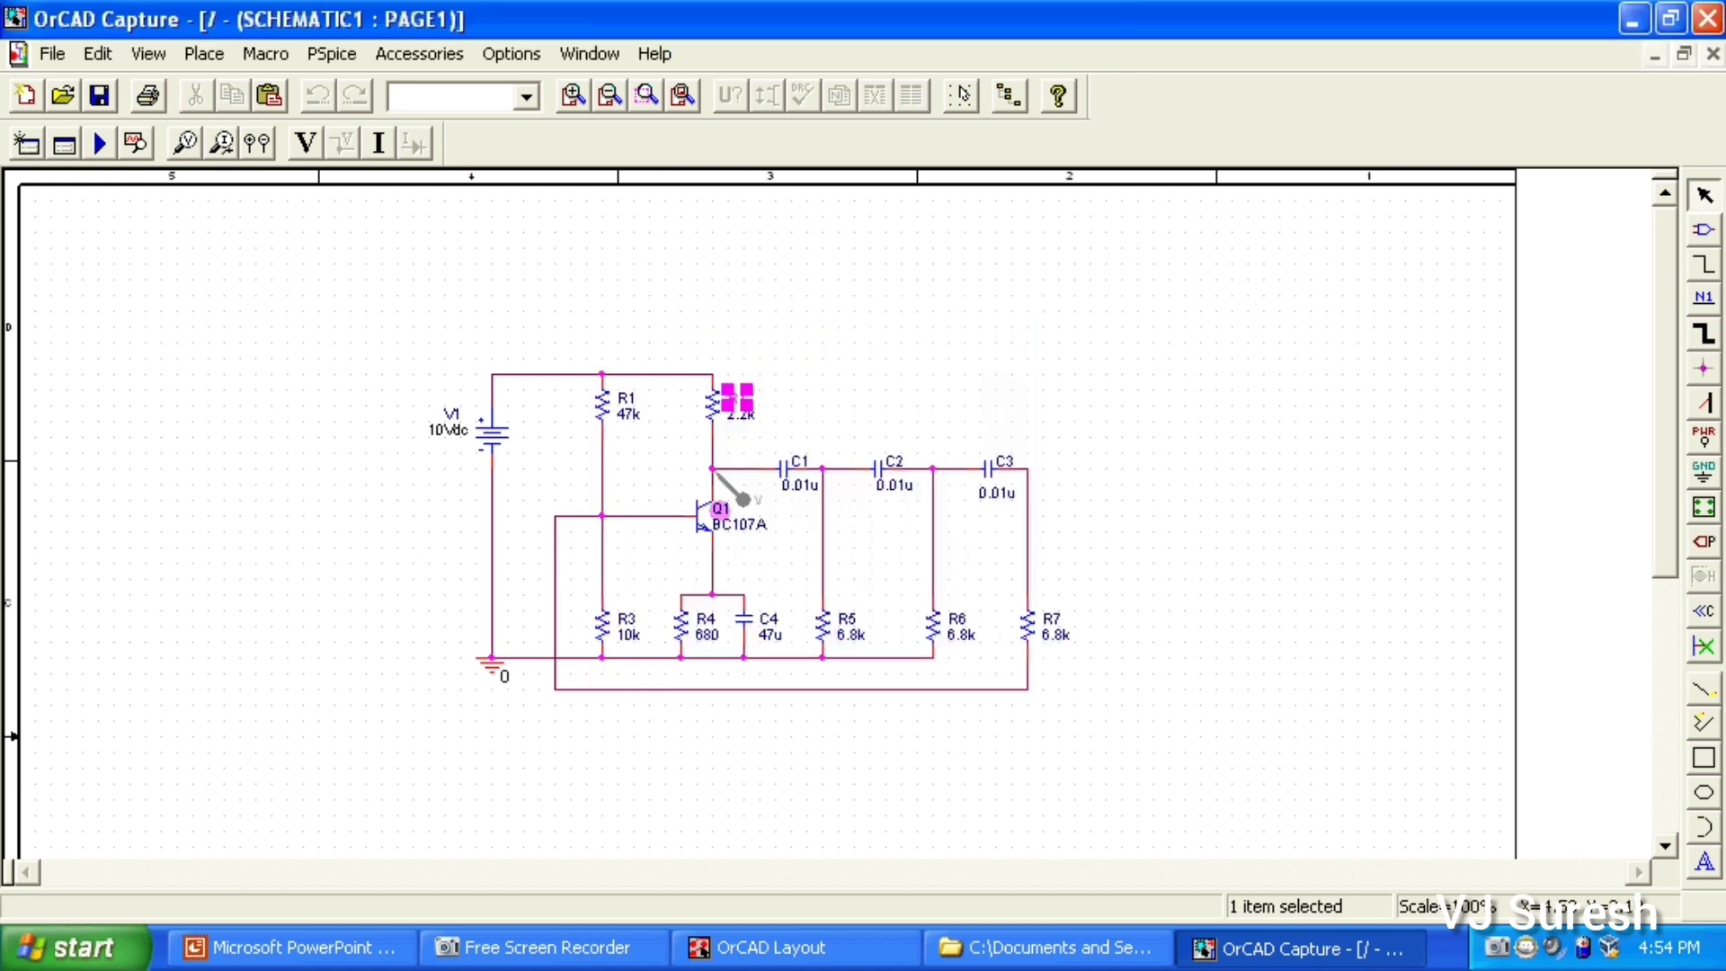
left_click(644, 431)
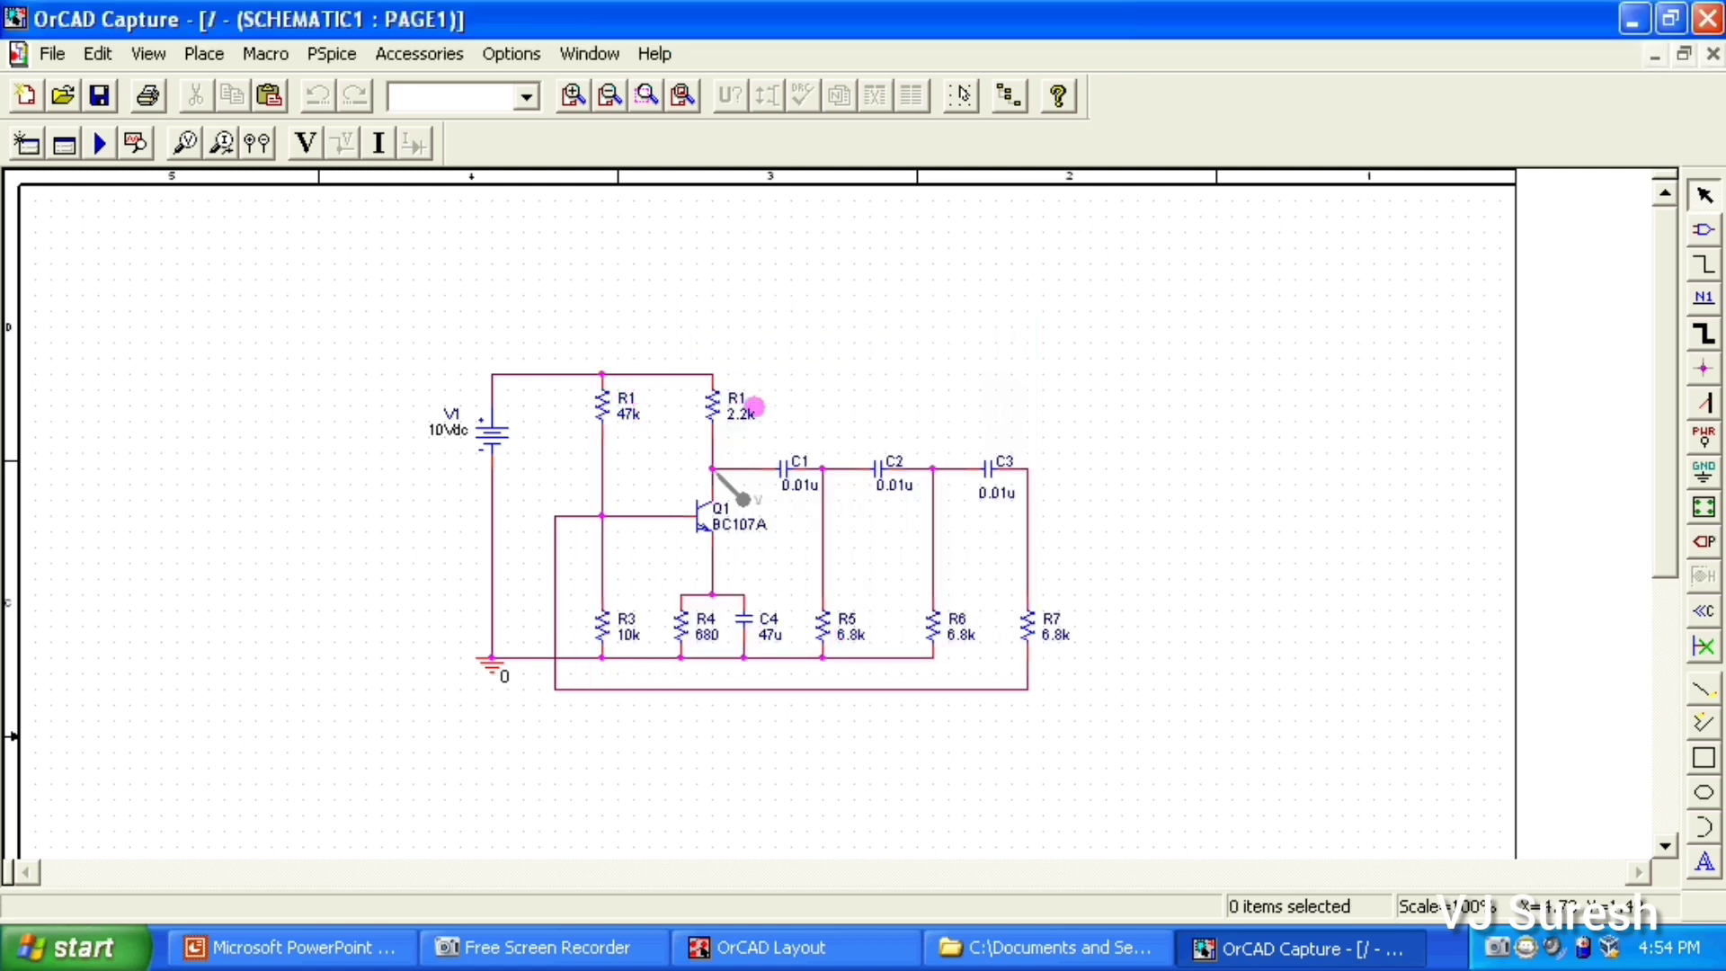
left_click(102, 143)
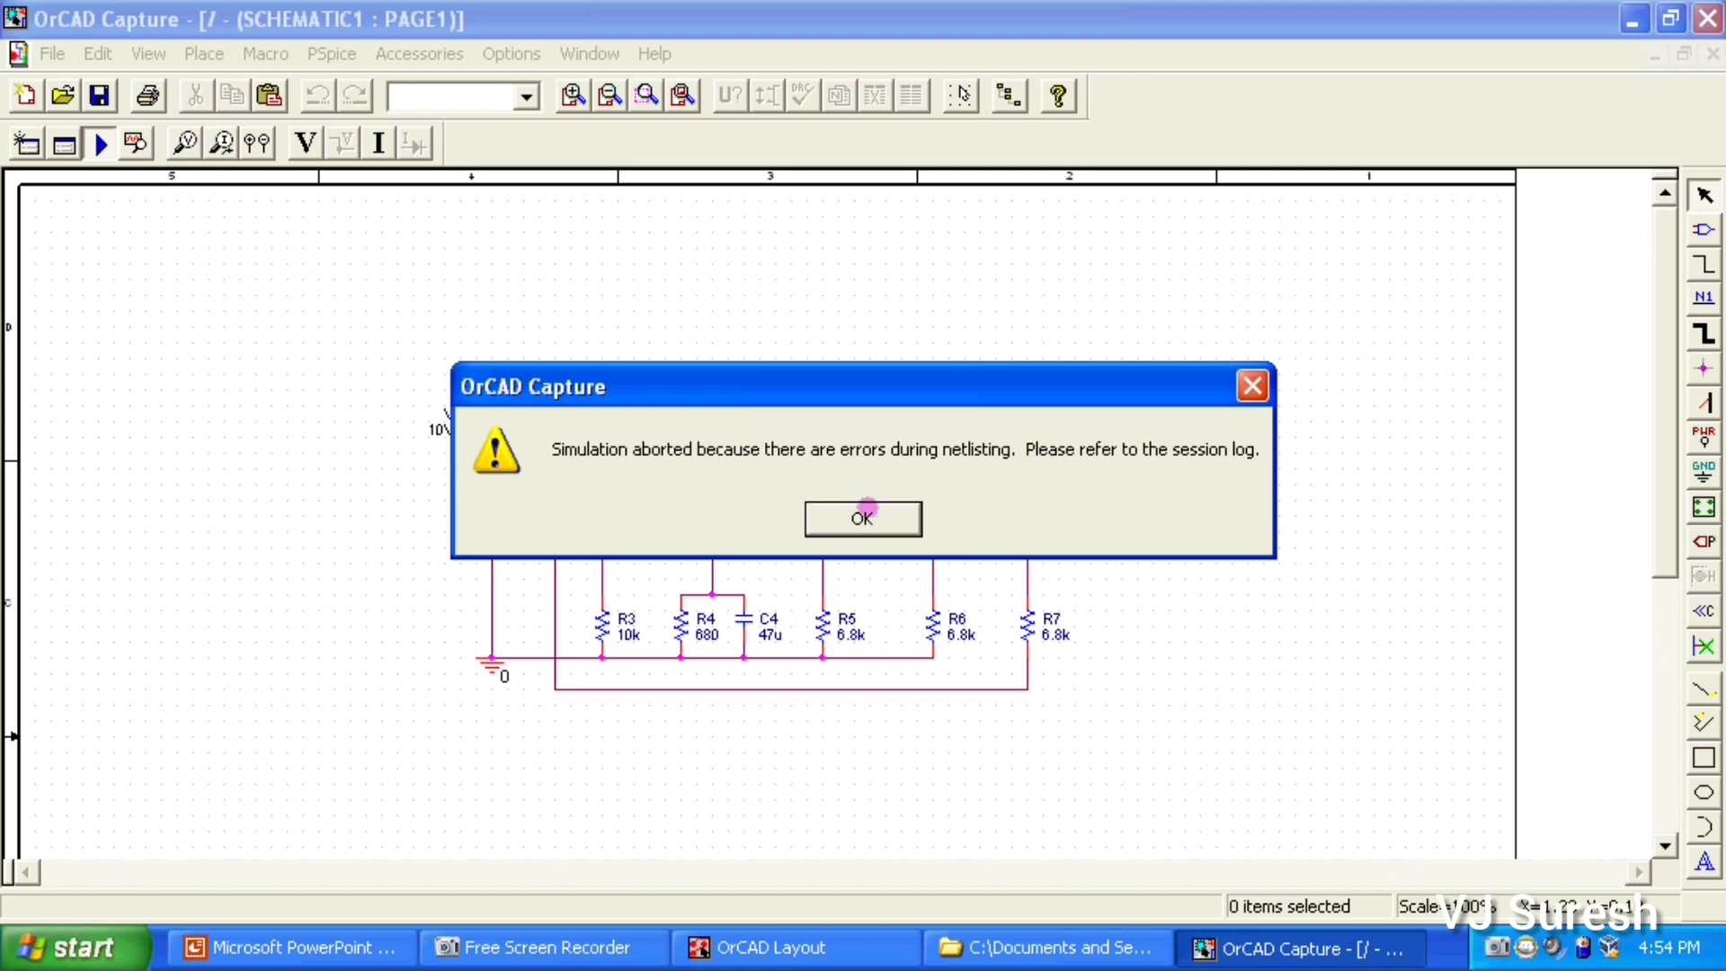
left_click(863, 516)
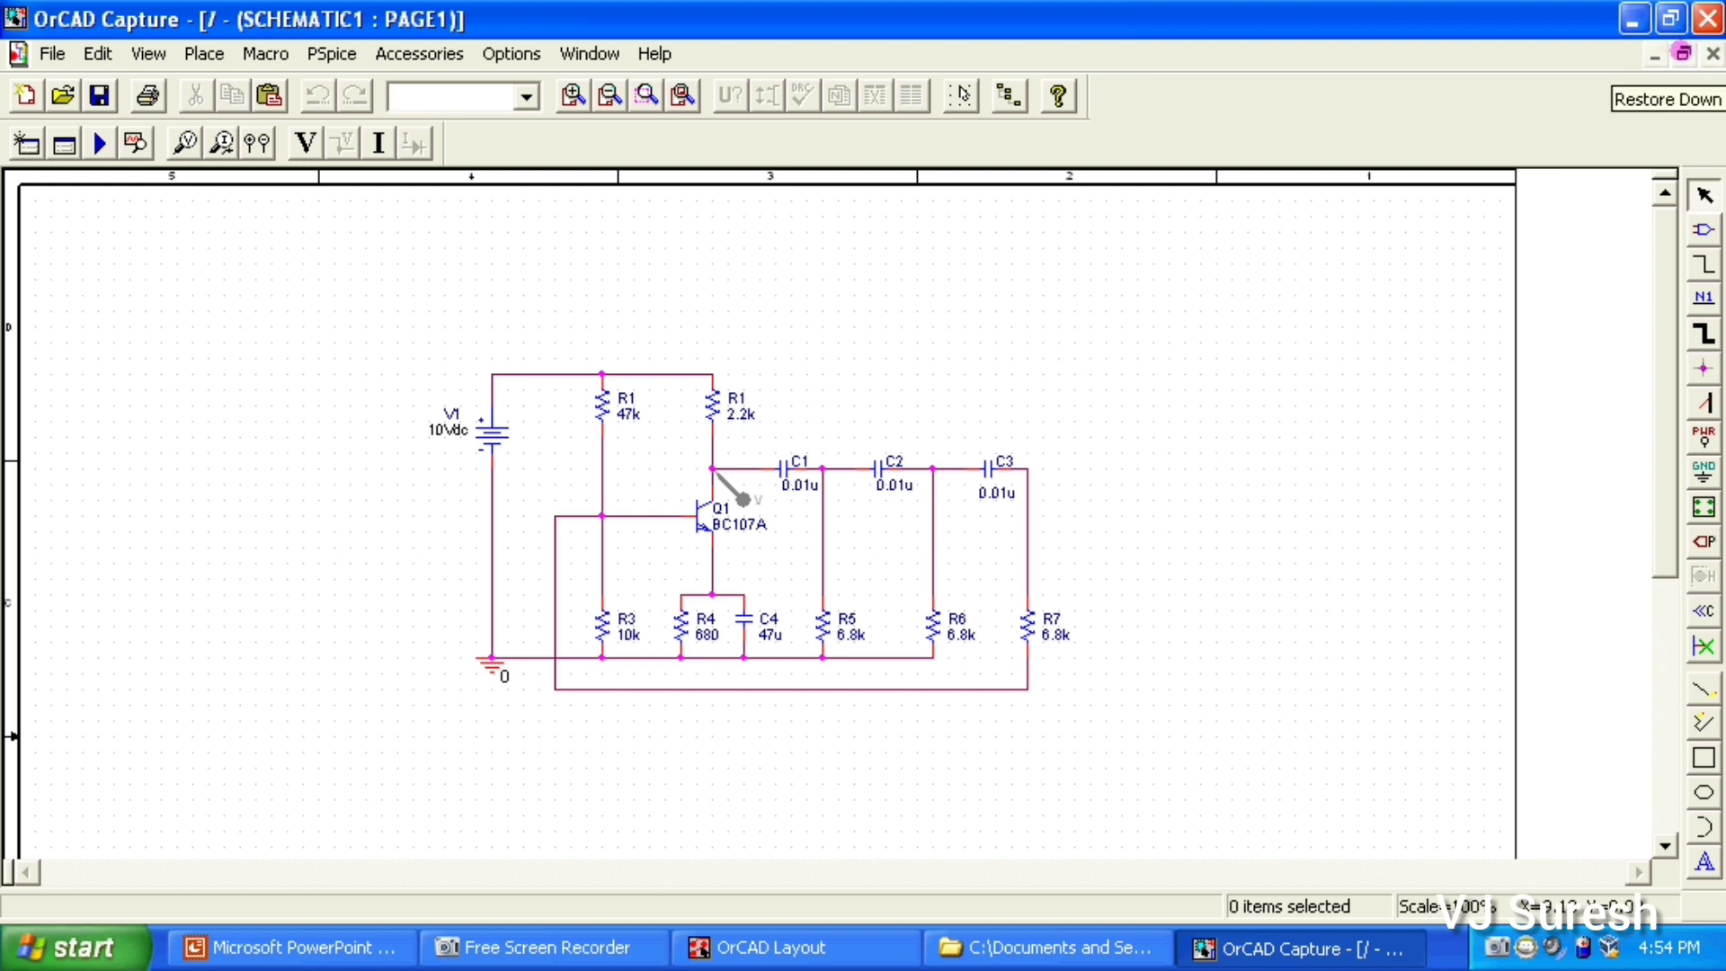
Annotate the entire kljhkl.dsn design with the action that resets part references to "?", and accept saving the design
left_click(1683, 53)
left_click_drag(914, 367, 913, 315)
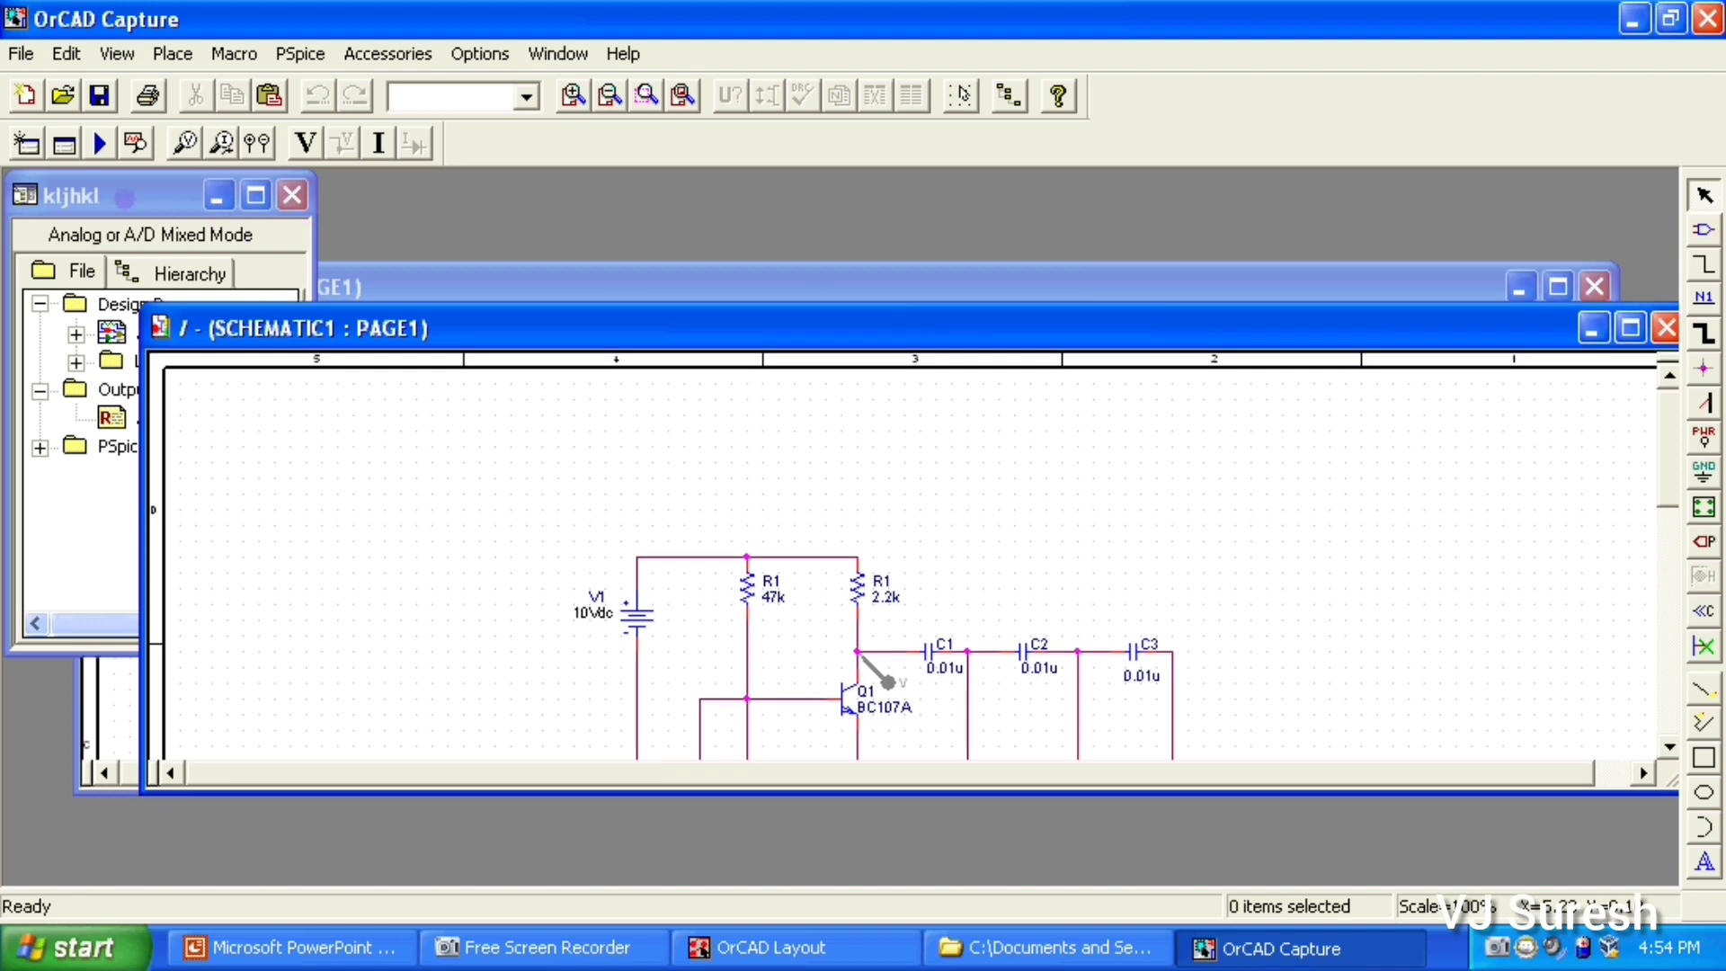
left_click(126, 196)
left_click(176, 333)
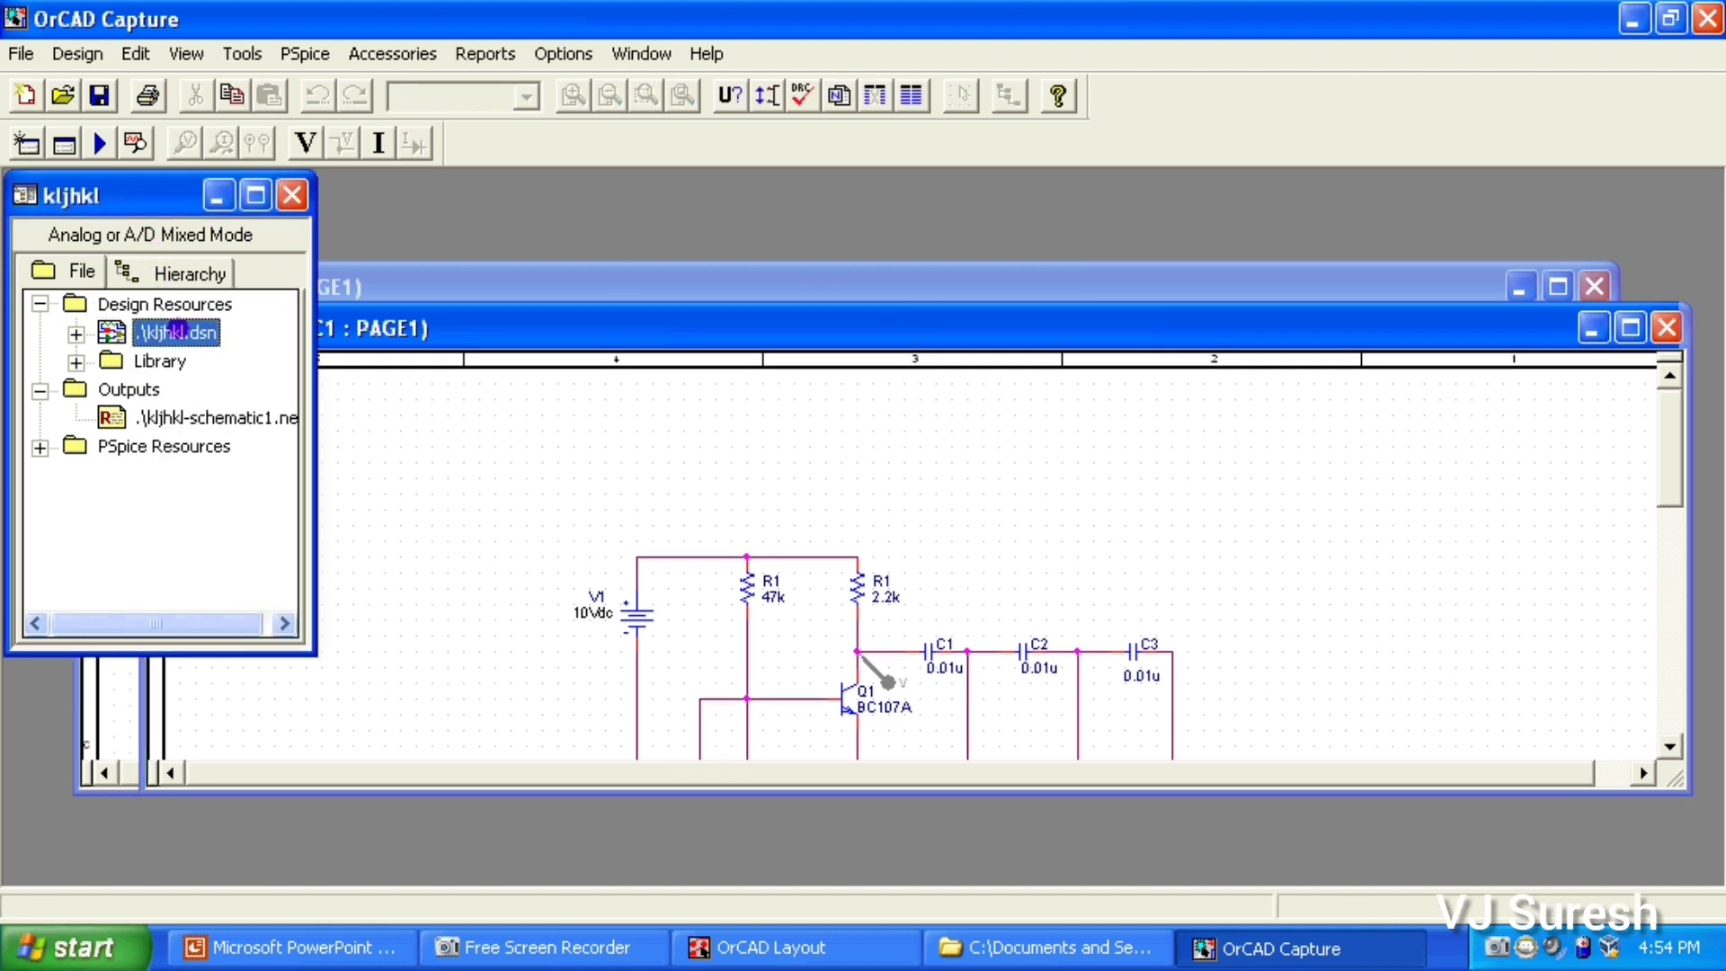
left_click(241, 56)
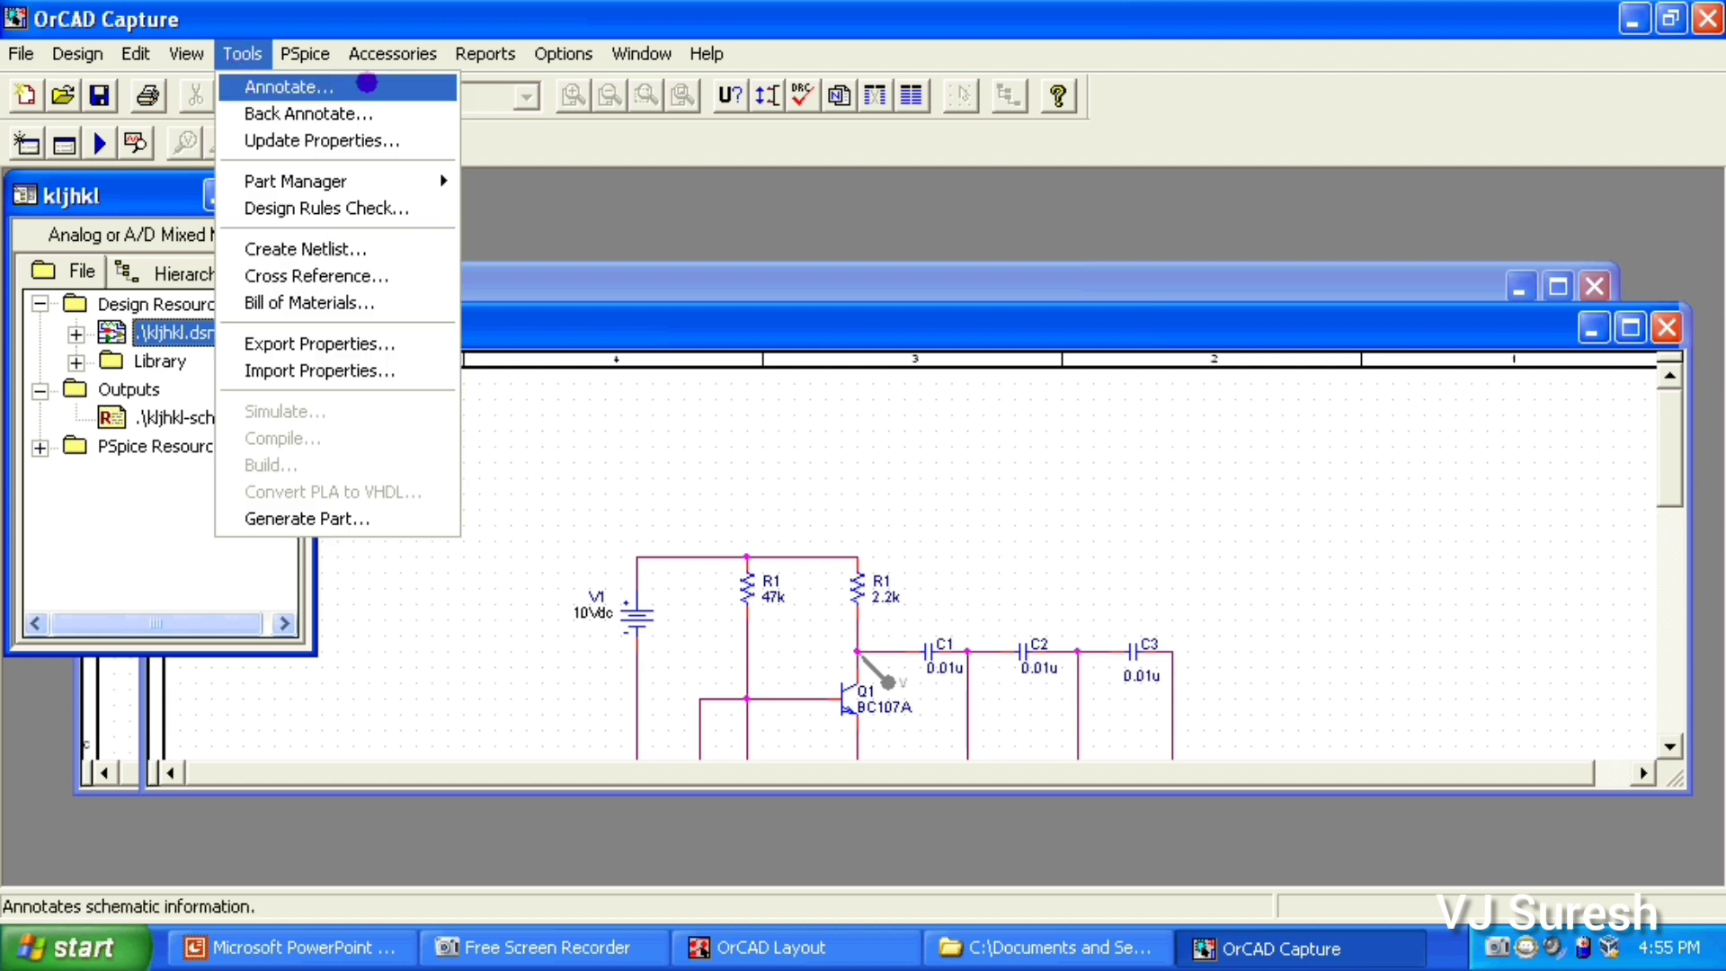
left_click(367, 84)
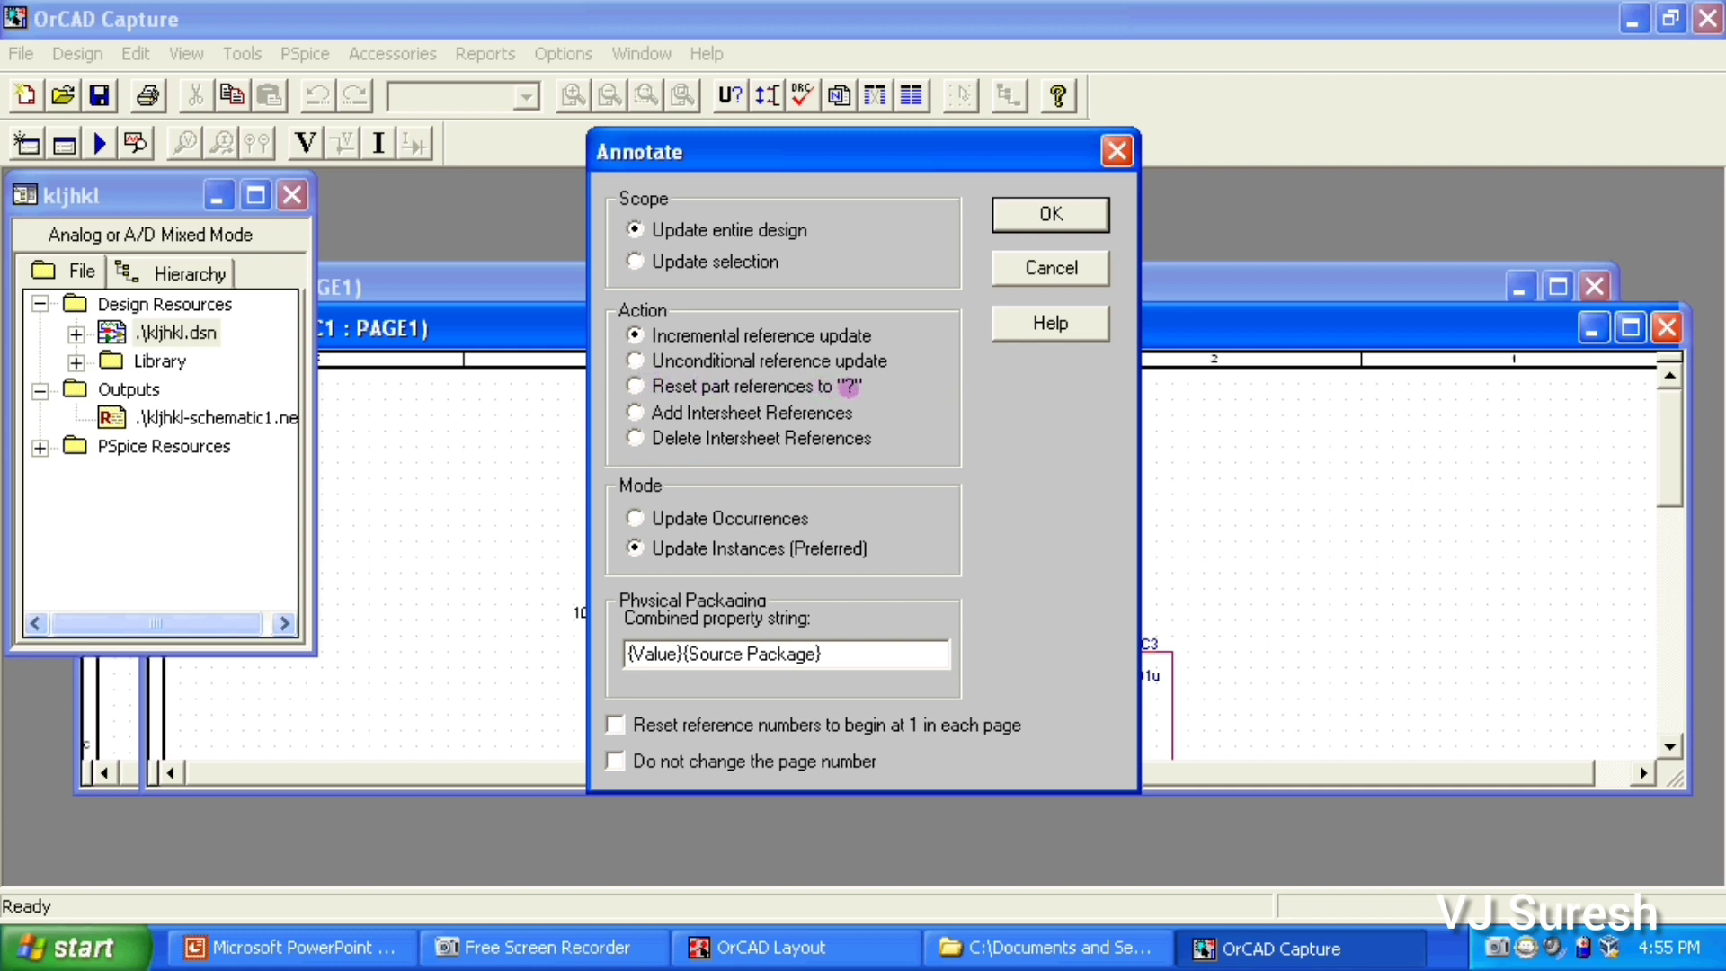
left_click(634, 384)
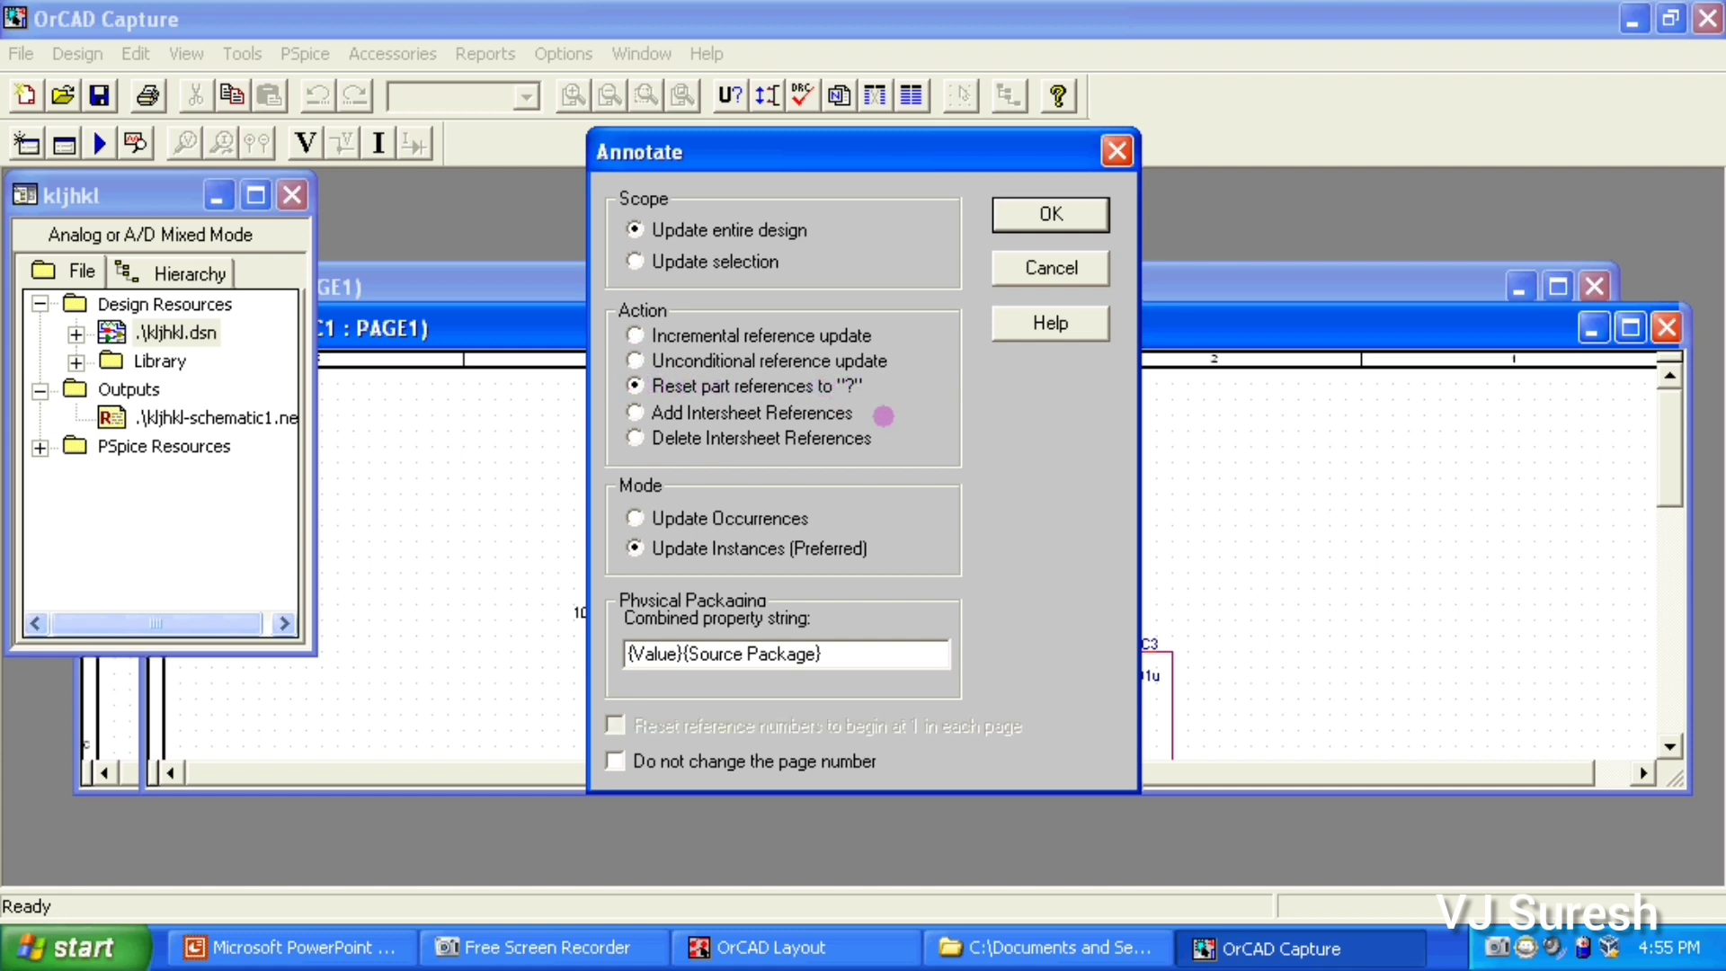
left_click(1050, 213)
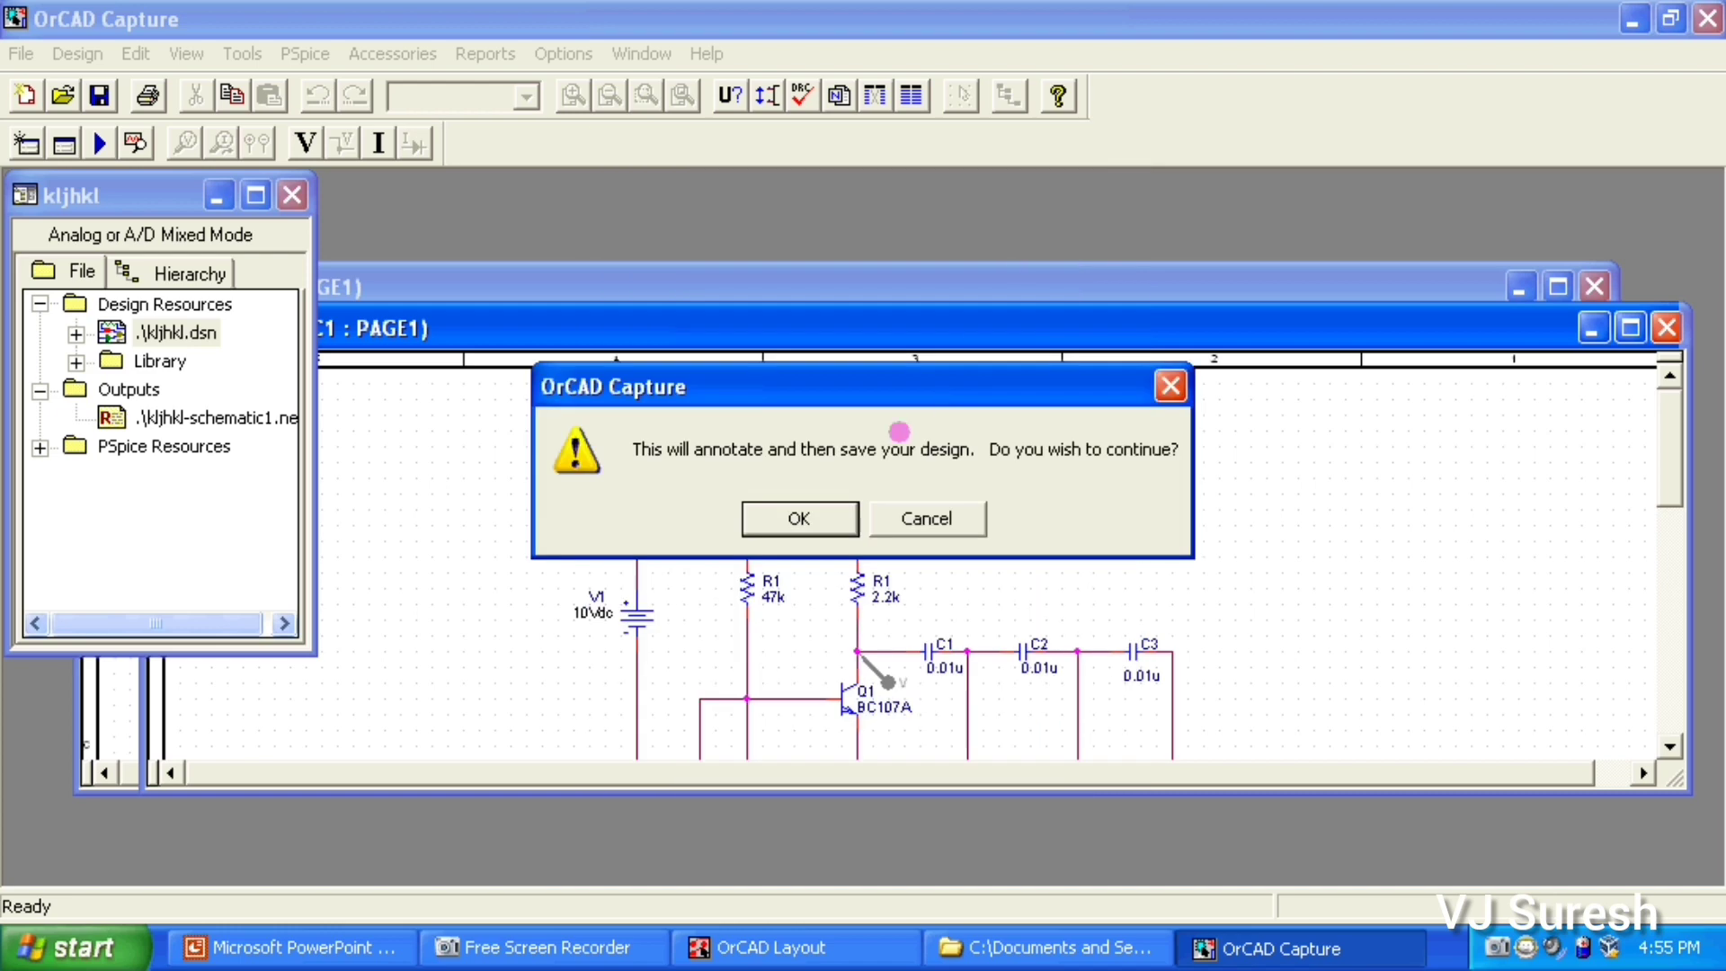
left_click(799, 518)
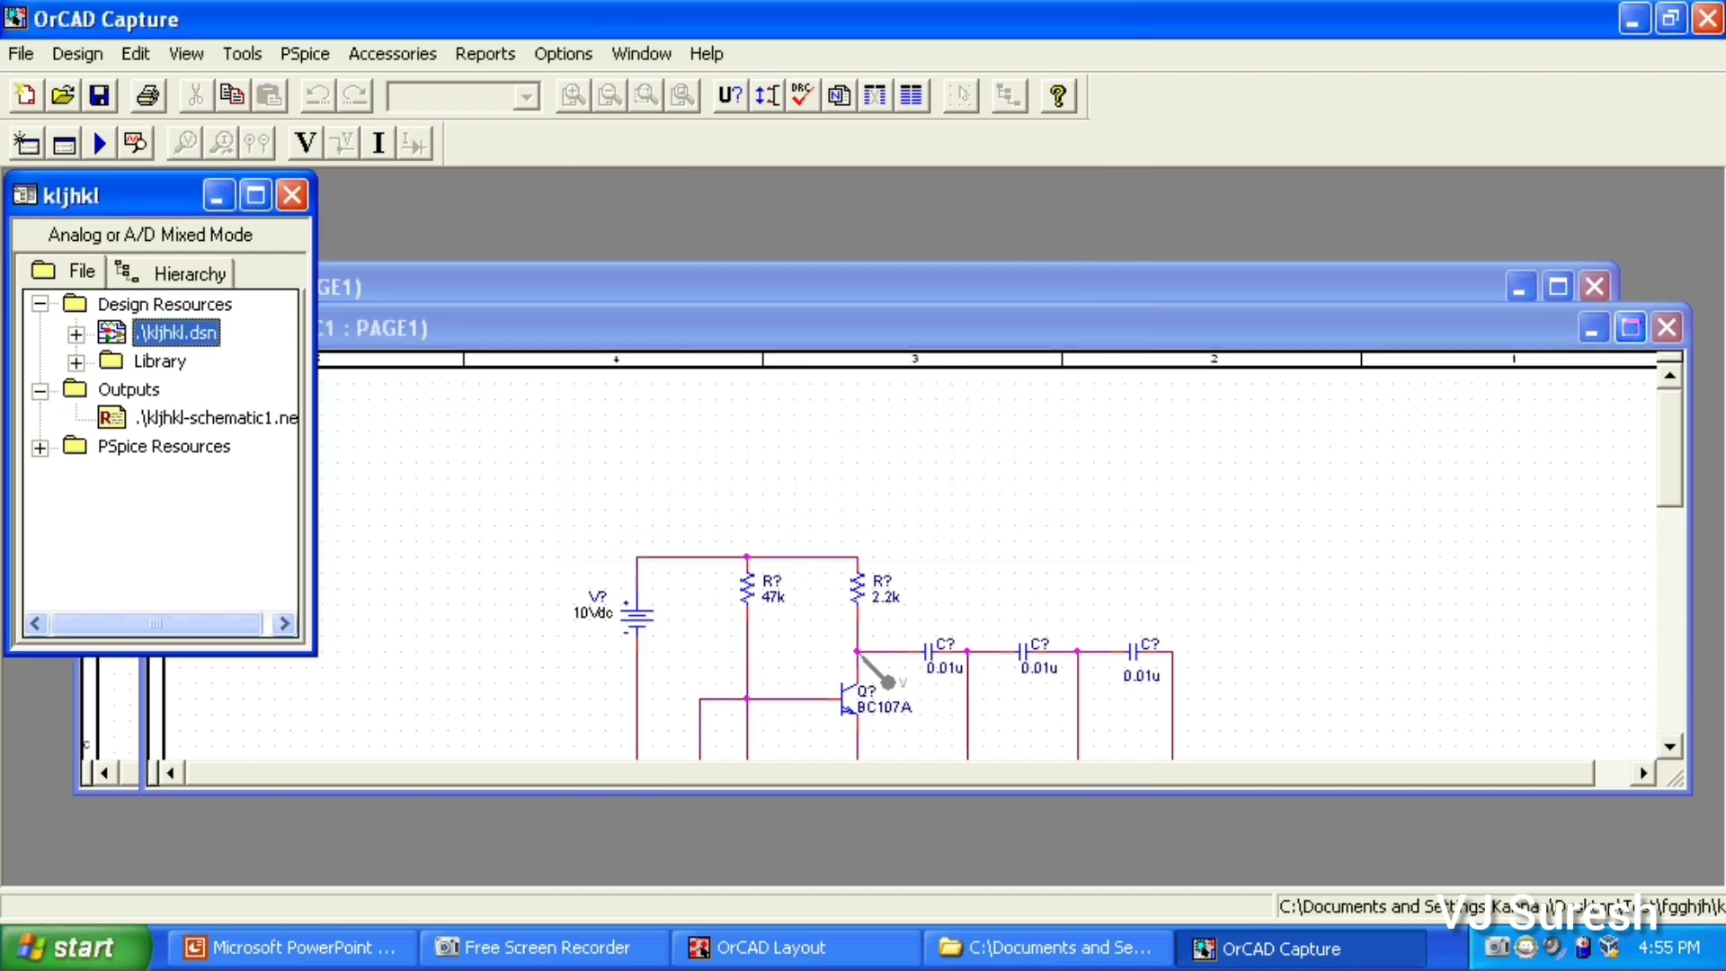
Examine the part references on the maximized, enlarged schematic page, and restore the page window to its smaller size
left_click(1630, 328)
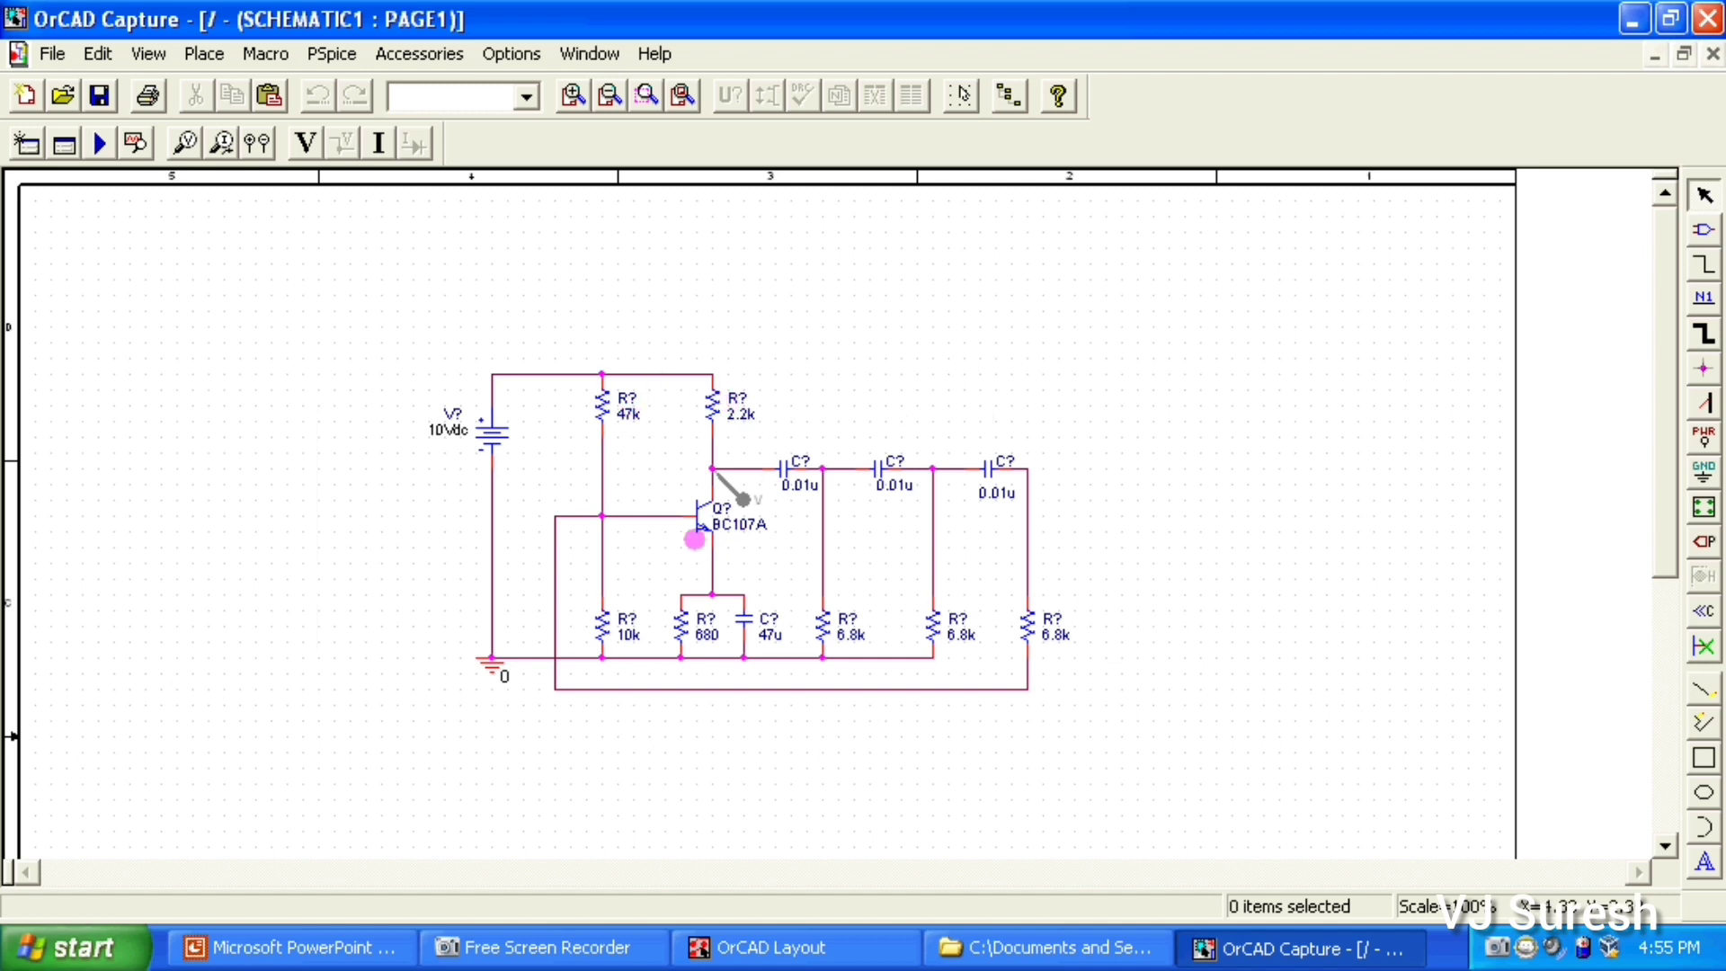
left_click(572, 93)
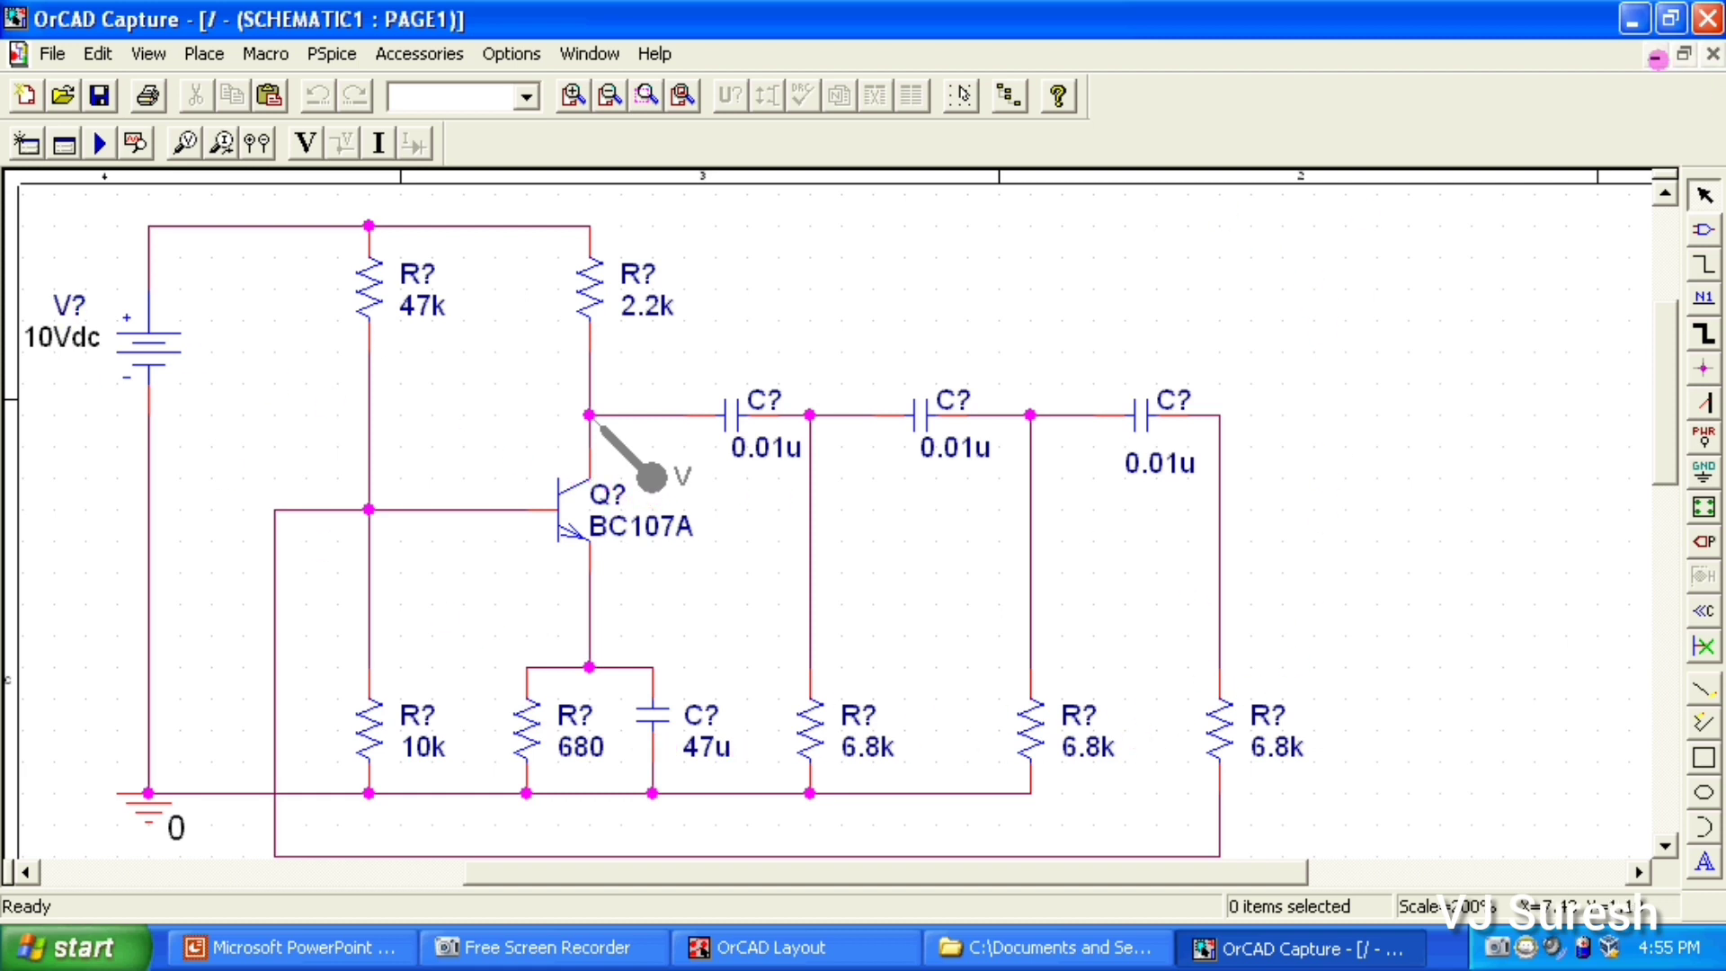
left_click(1680, 54)
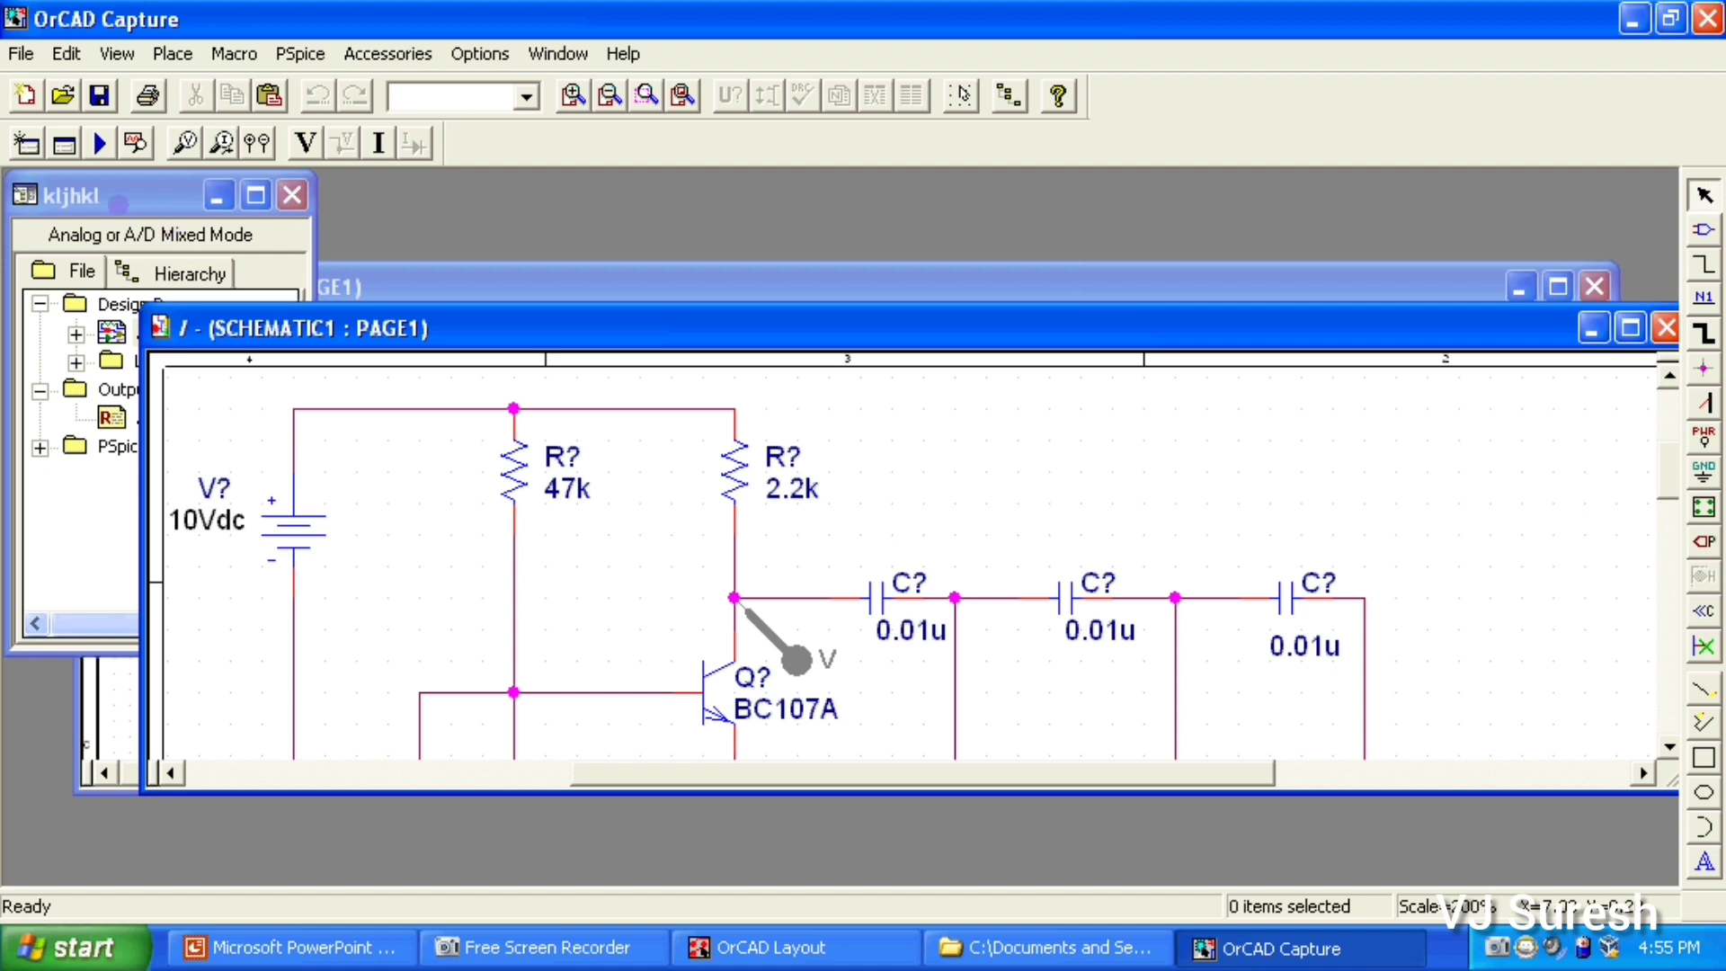
Annotate the entire kljhkl.dsn design with an incremental reference update to renumber its parts, and accept the confirmation
left_click(118, 203)
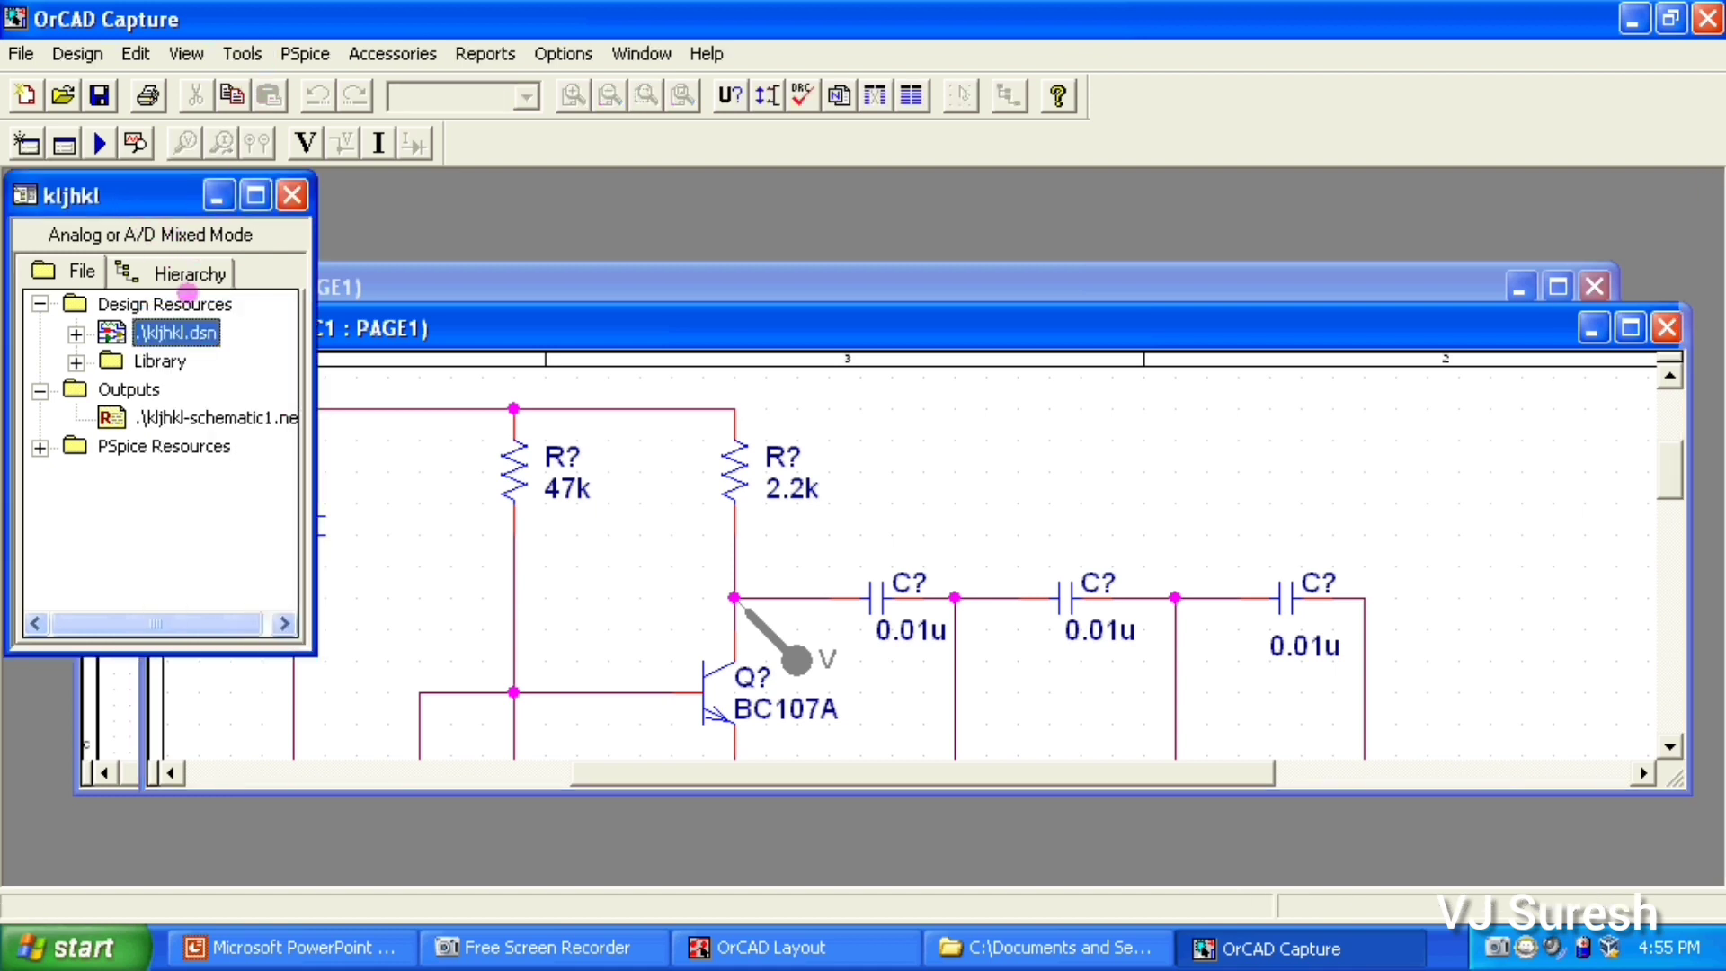
left_click(184, 303)
left_click(242, 54)
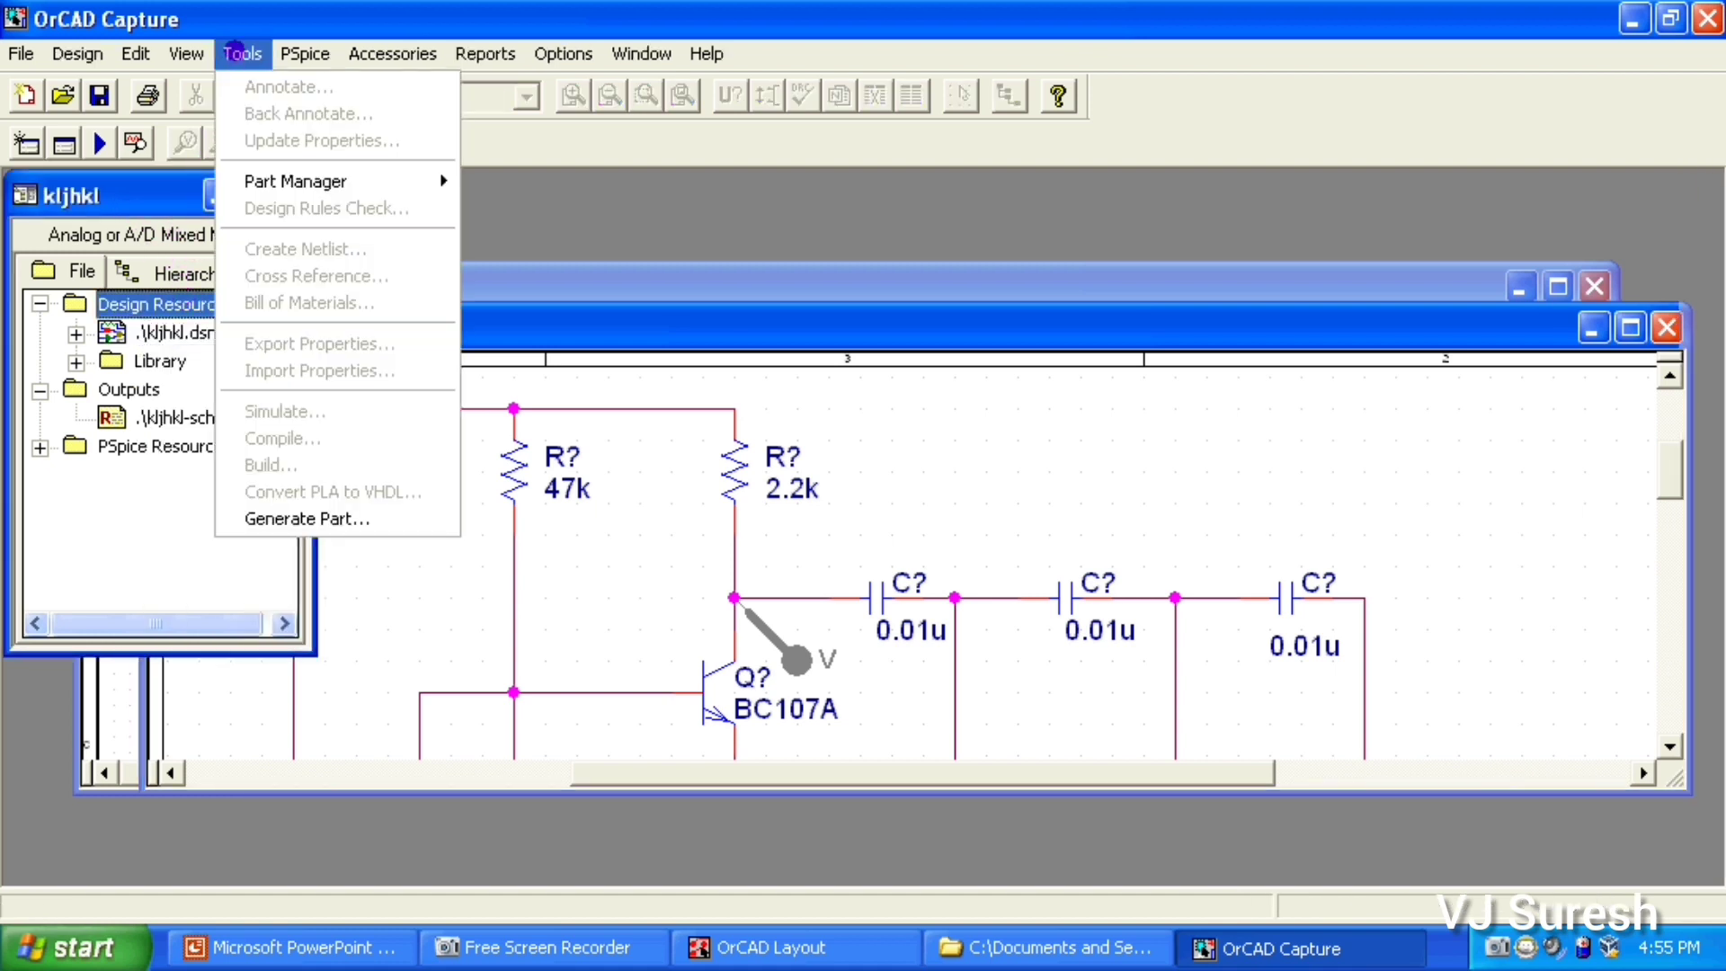
left_click(167, 193)
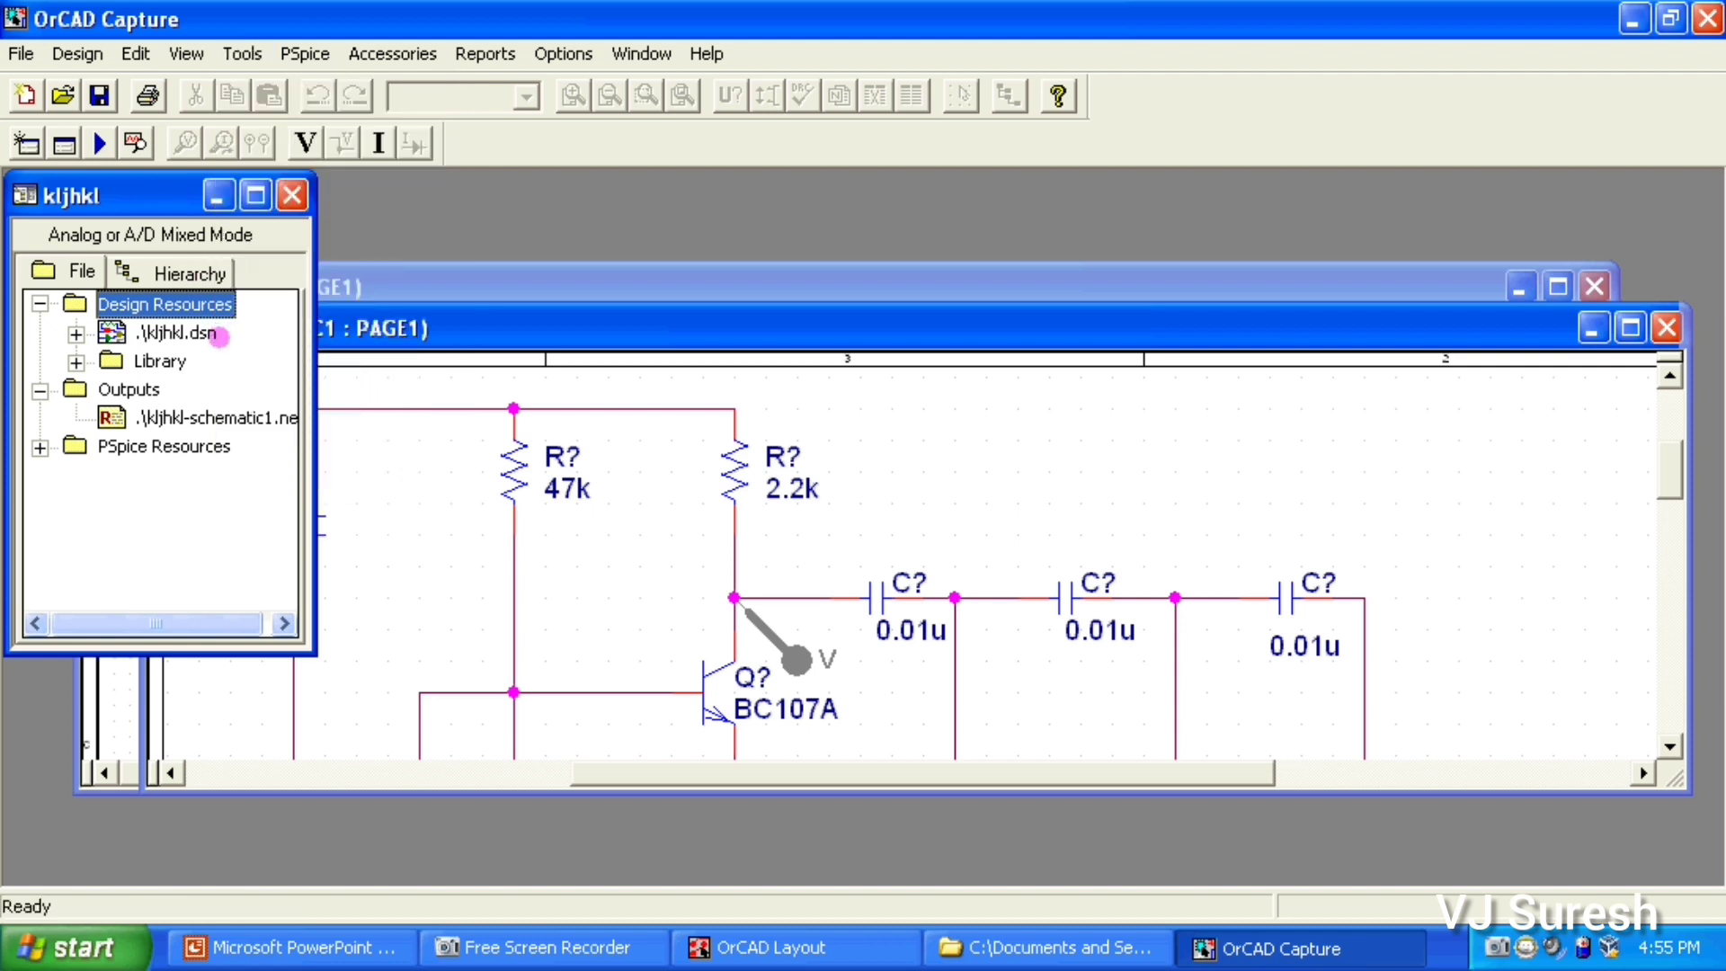
left_click(179, 333)
left_click(242, 54)
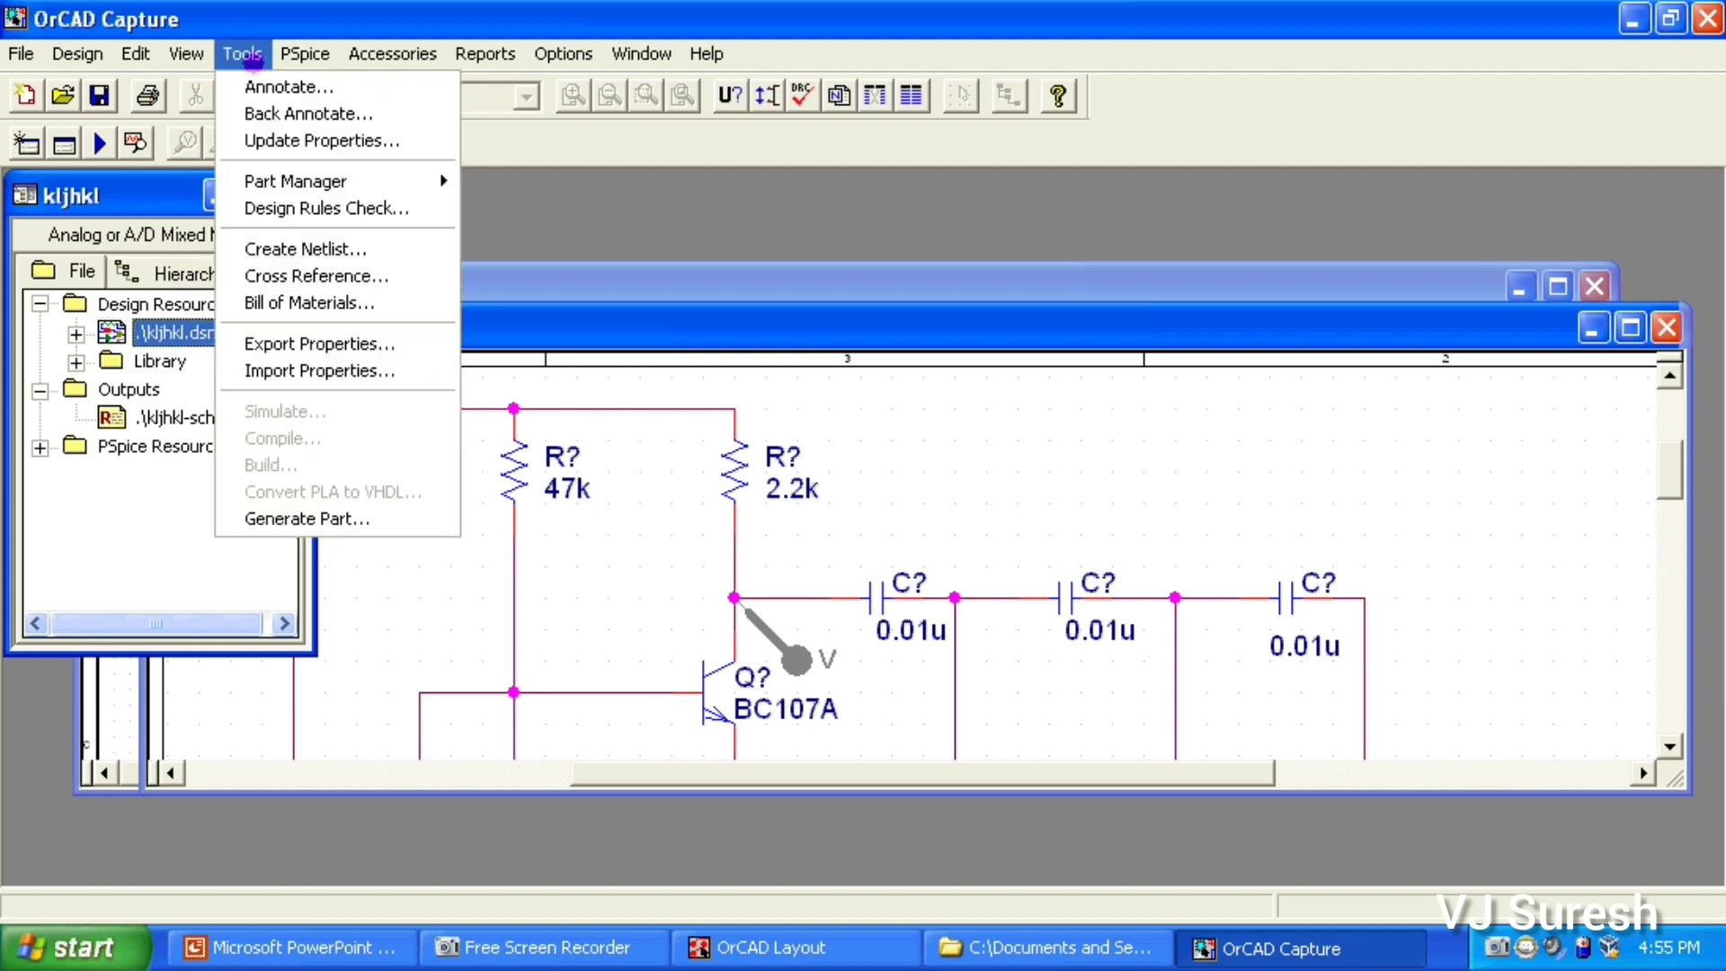
left_click(265, 84)
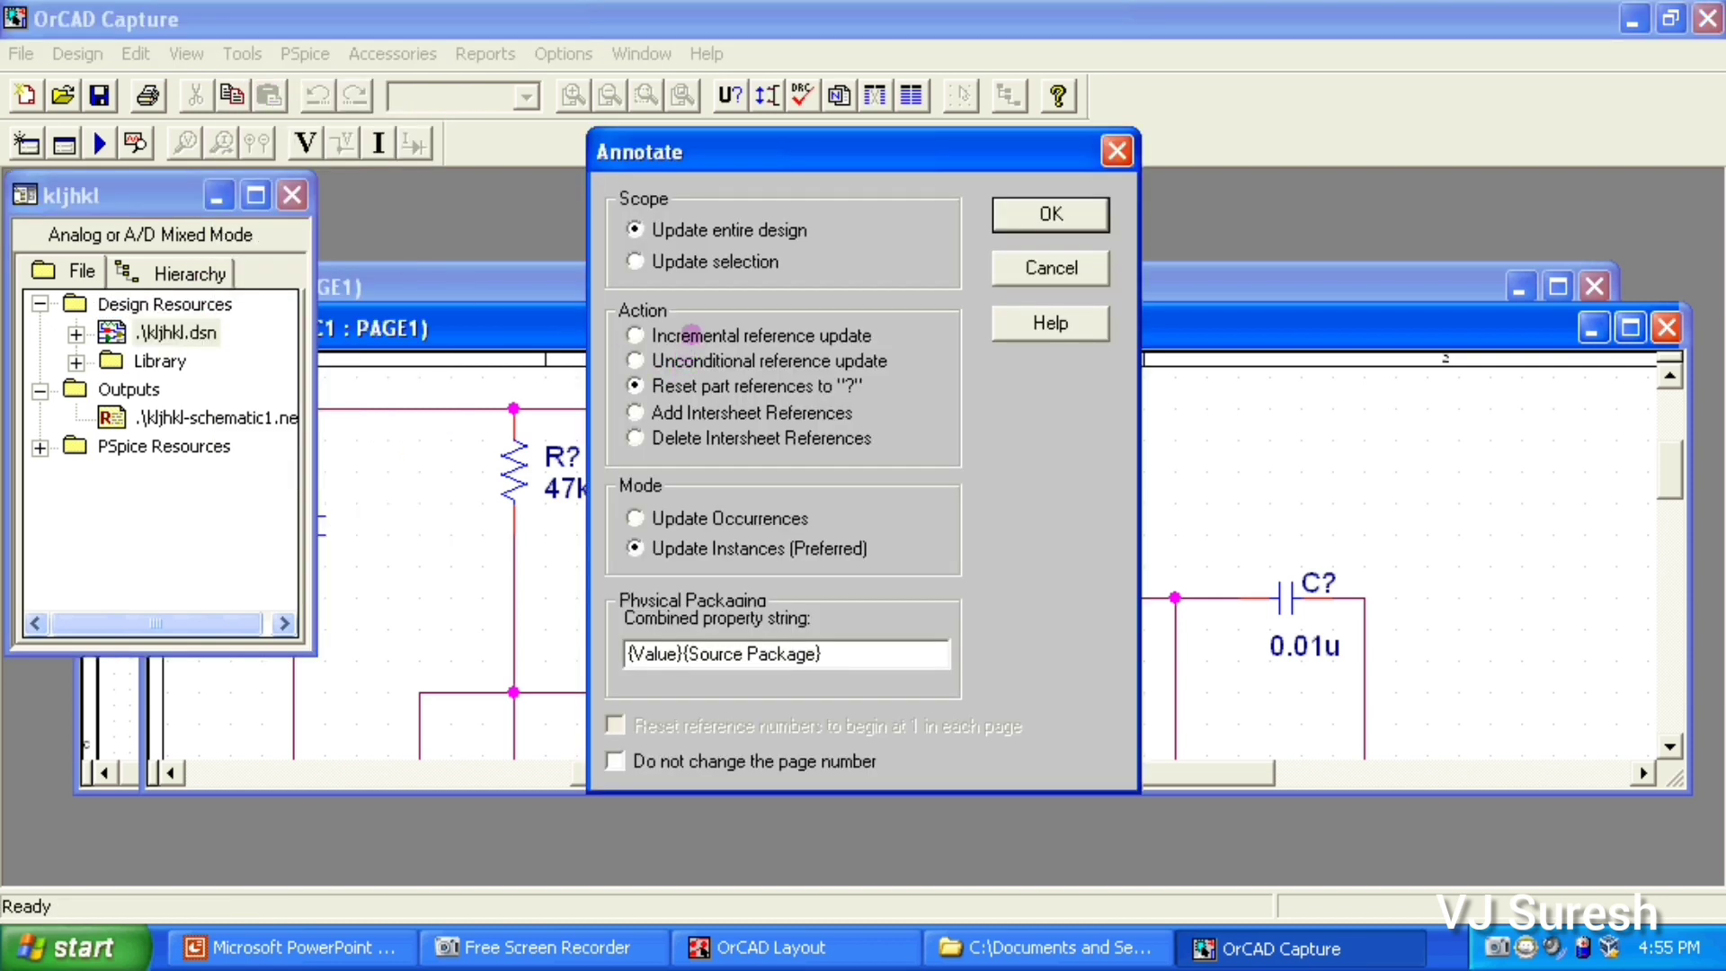
left_click(690, 334)
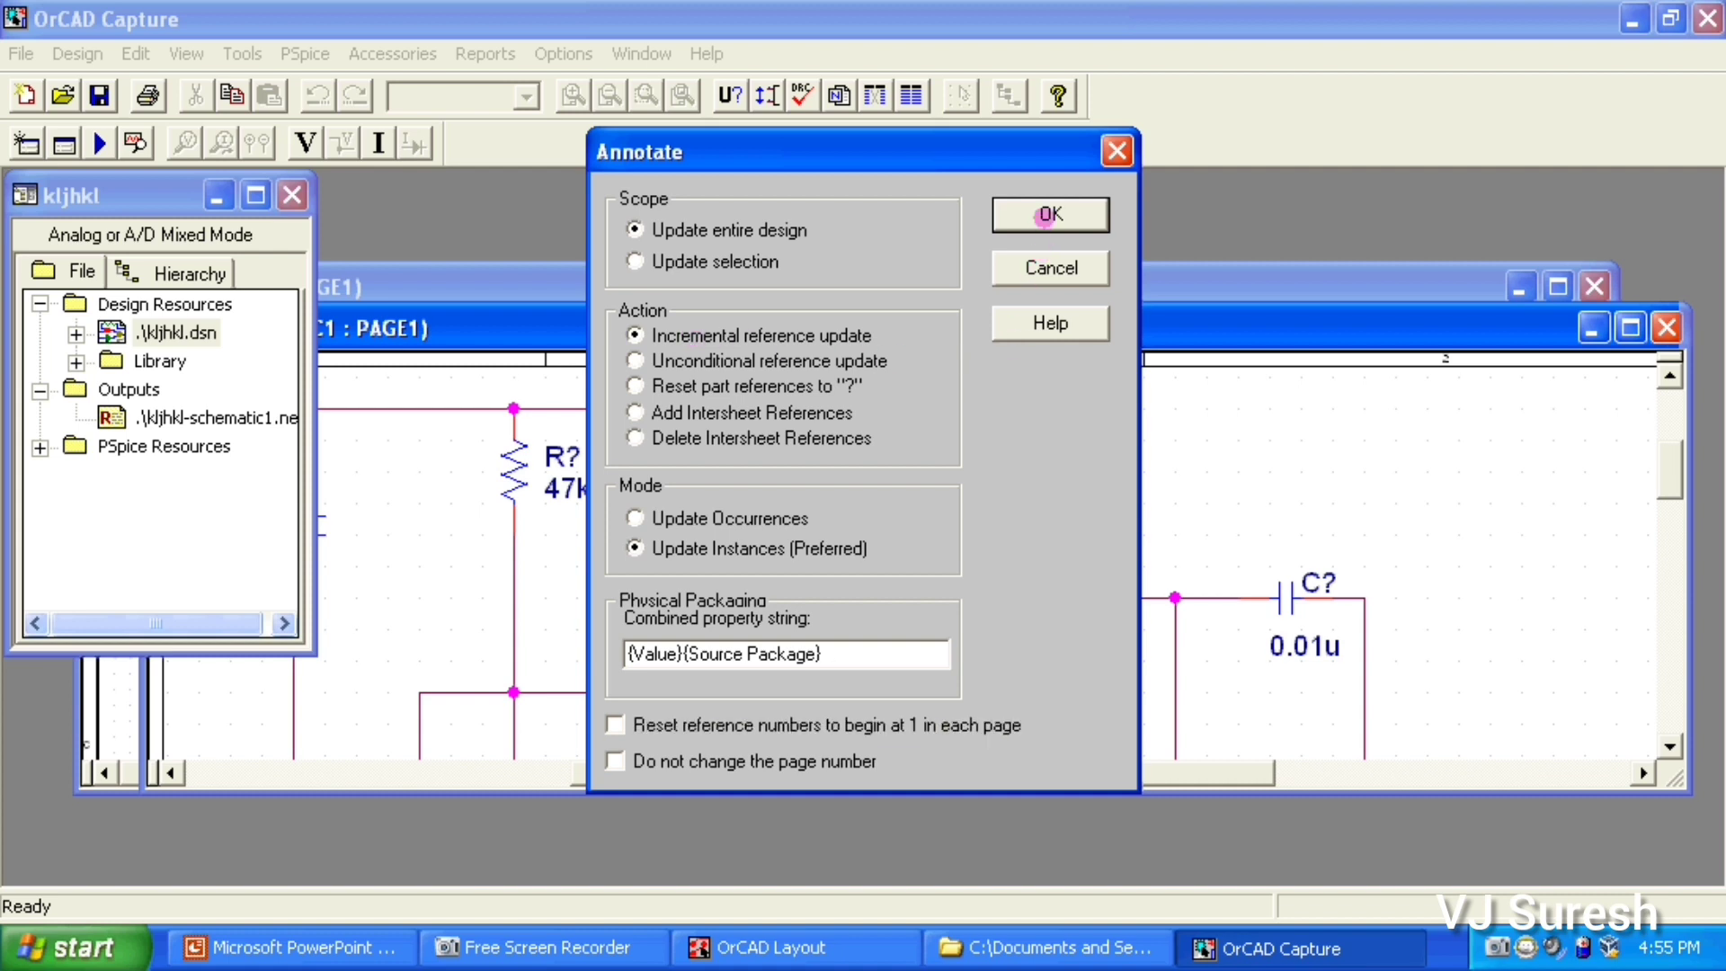
left_click(1048, 214)
left_click(800, 518)
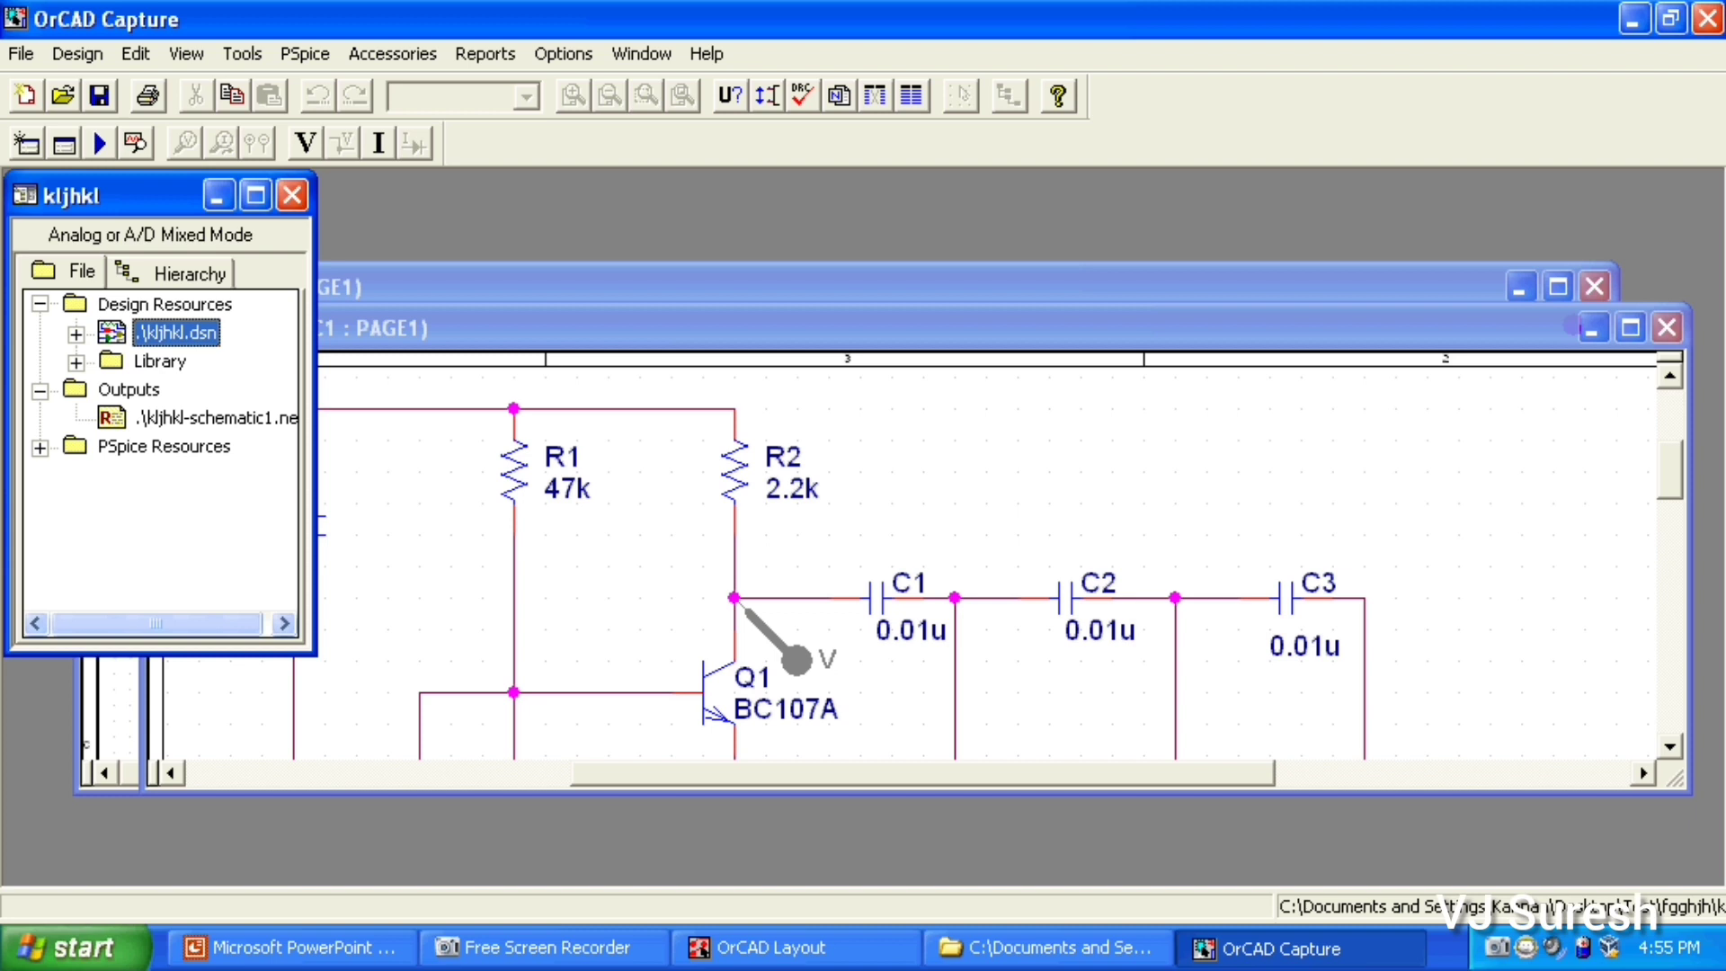
Maximize the schematic page, run the PSpice transient simulation, and enlarge the waveform window
left_click(1630, 328)
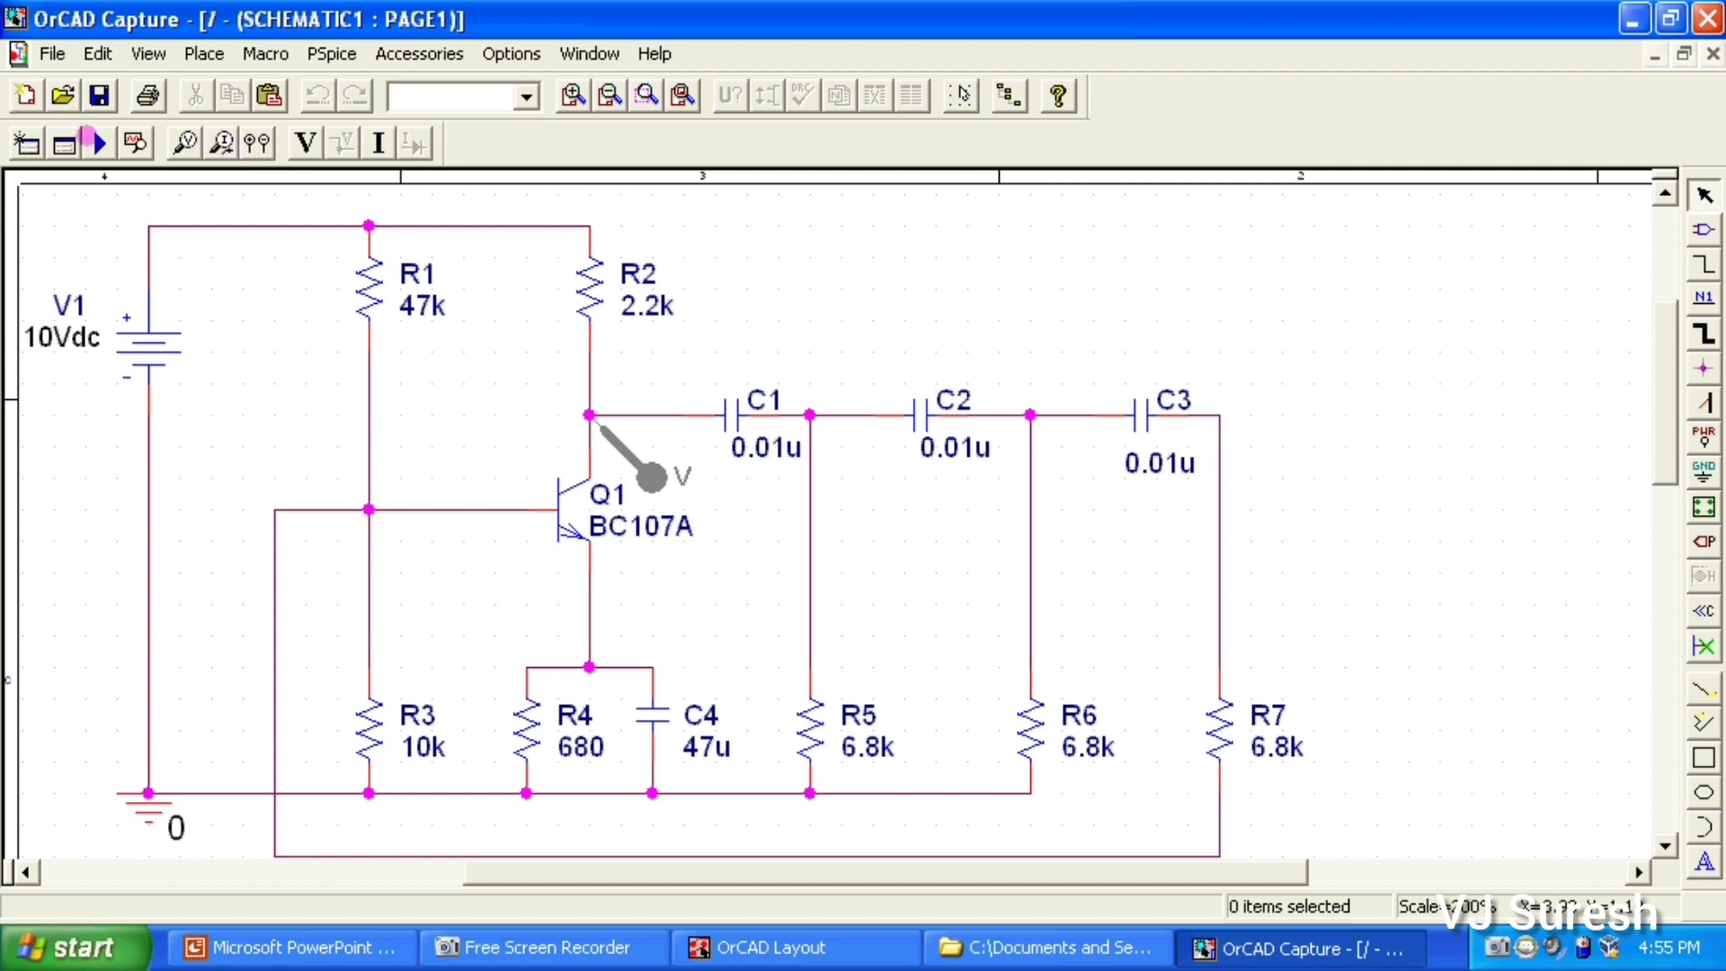
left_click(97, 142)
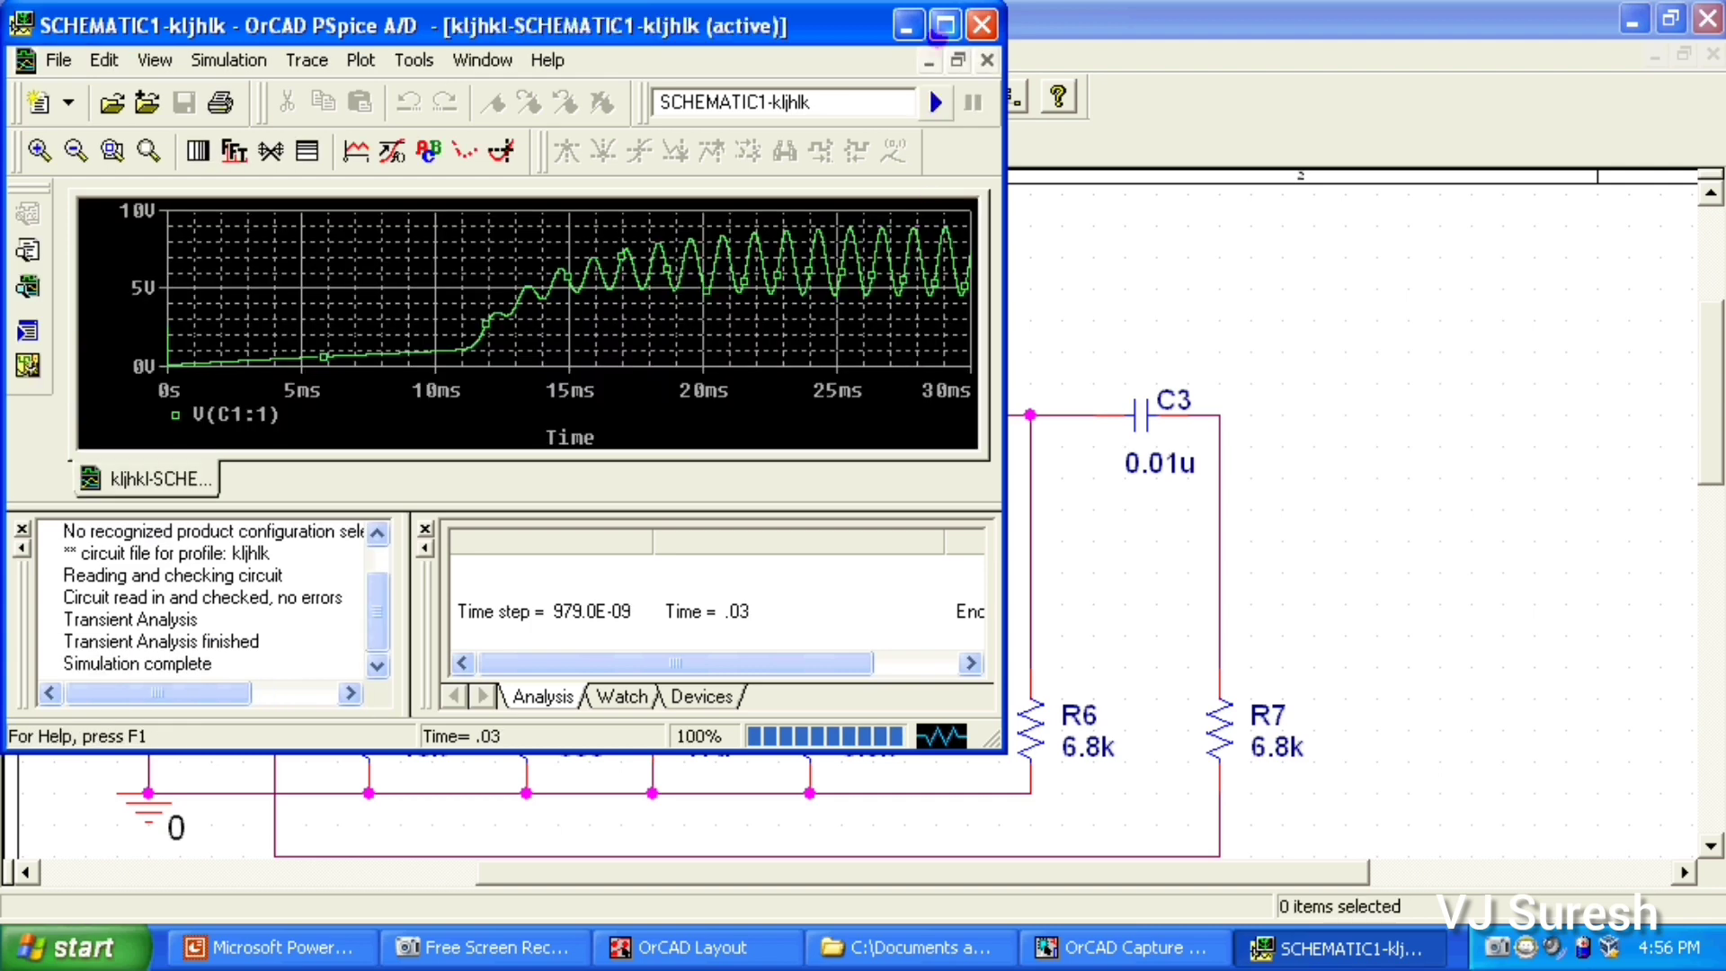
left_click(945, 26)
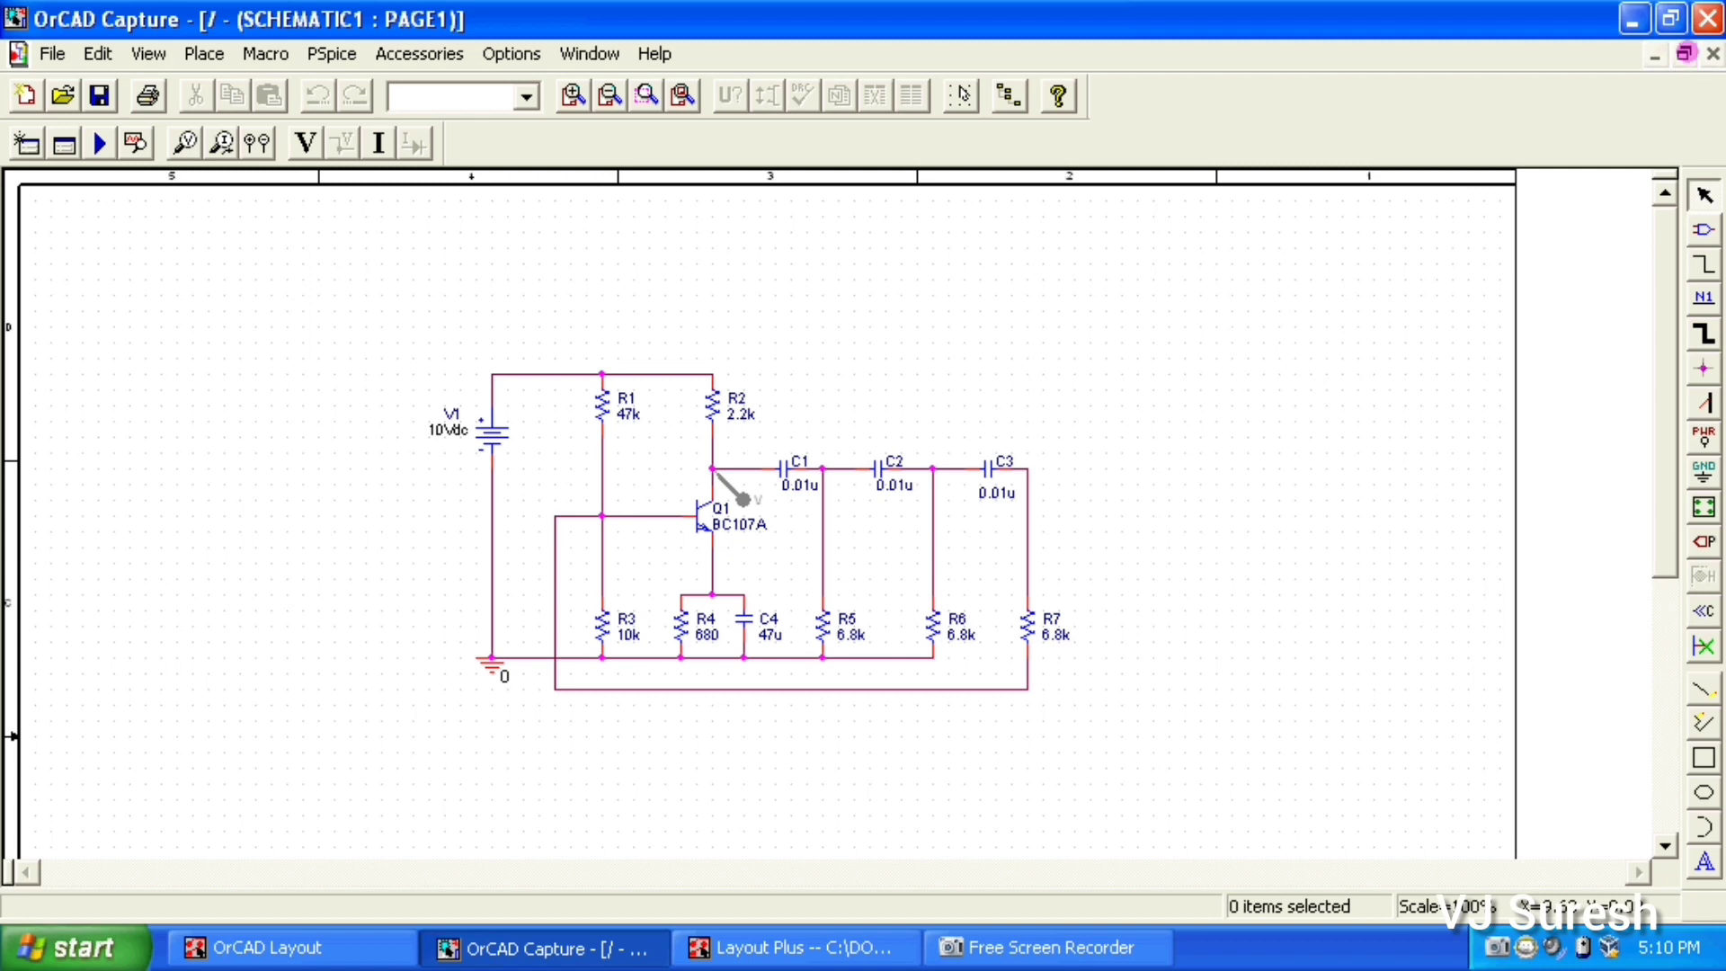
Examine the netlist creation formats for kljhkl.dsn and the full netlist file path for Layout, and cancel without creating a netlist
left_click(1684, 54)
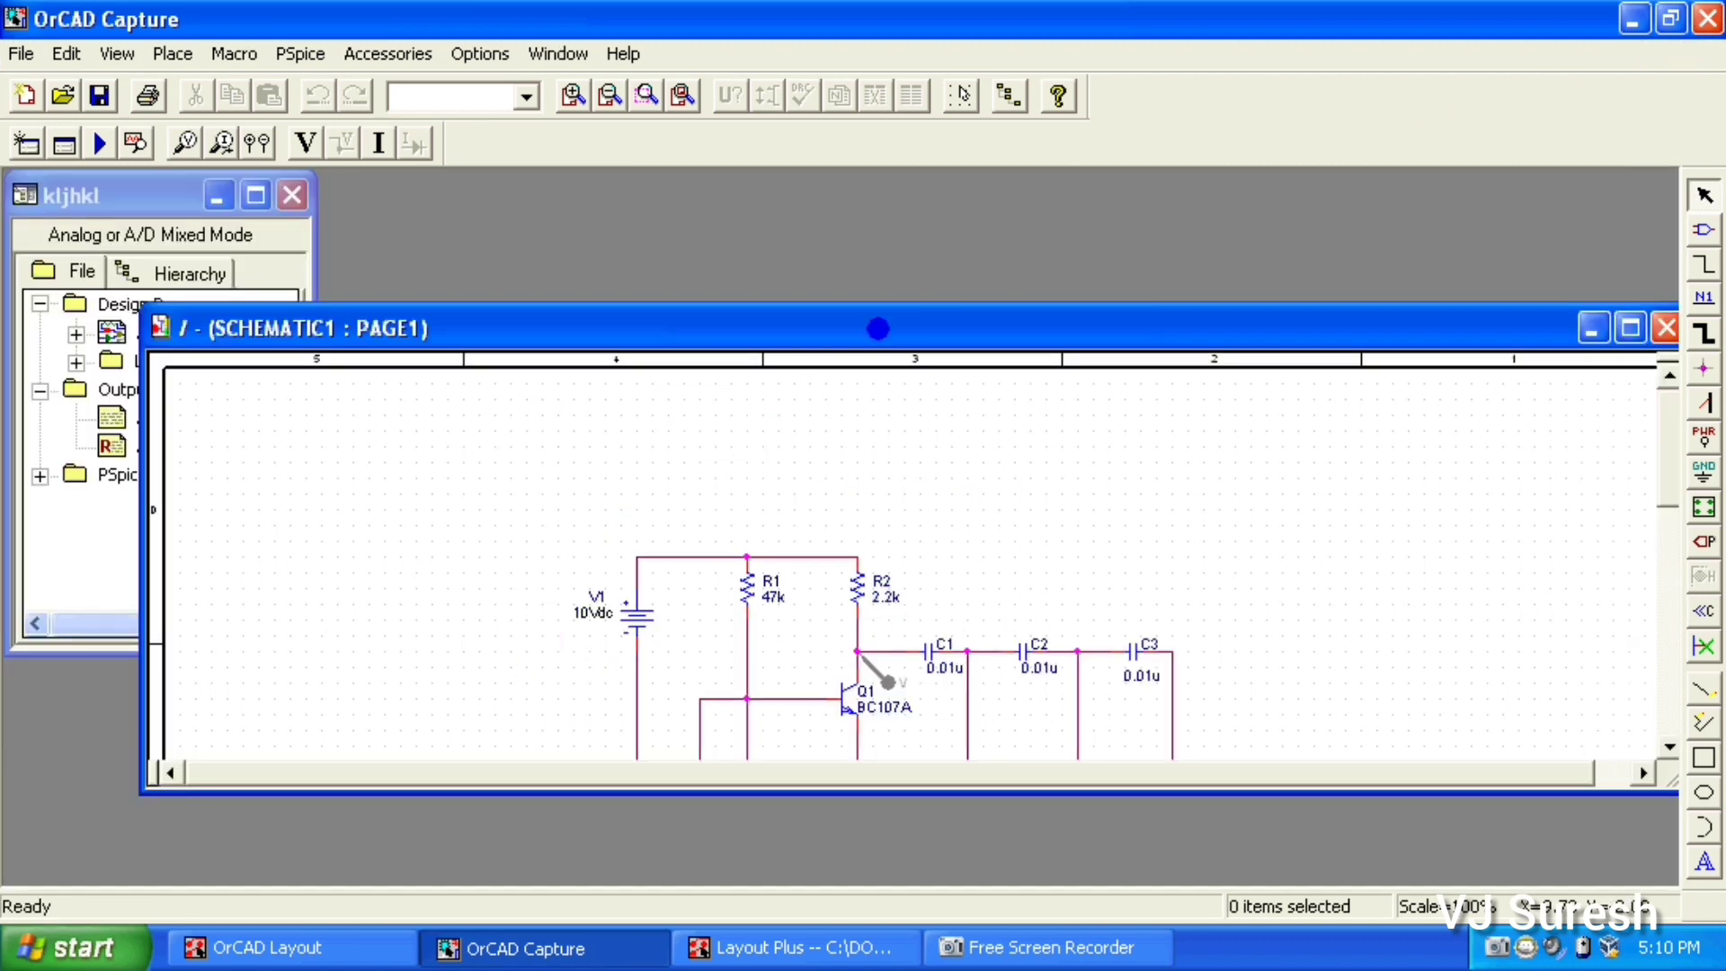
left_click_drag(878, 324, 876, 276)
left_click(144, 189)
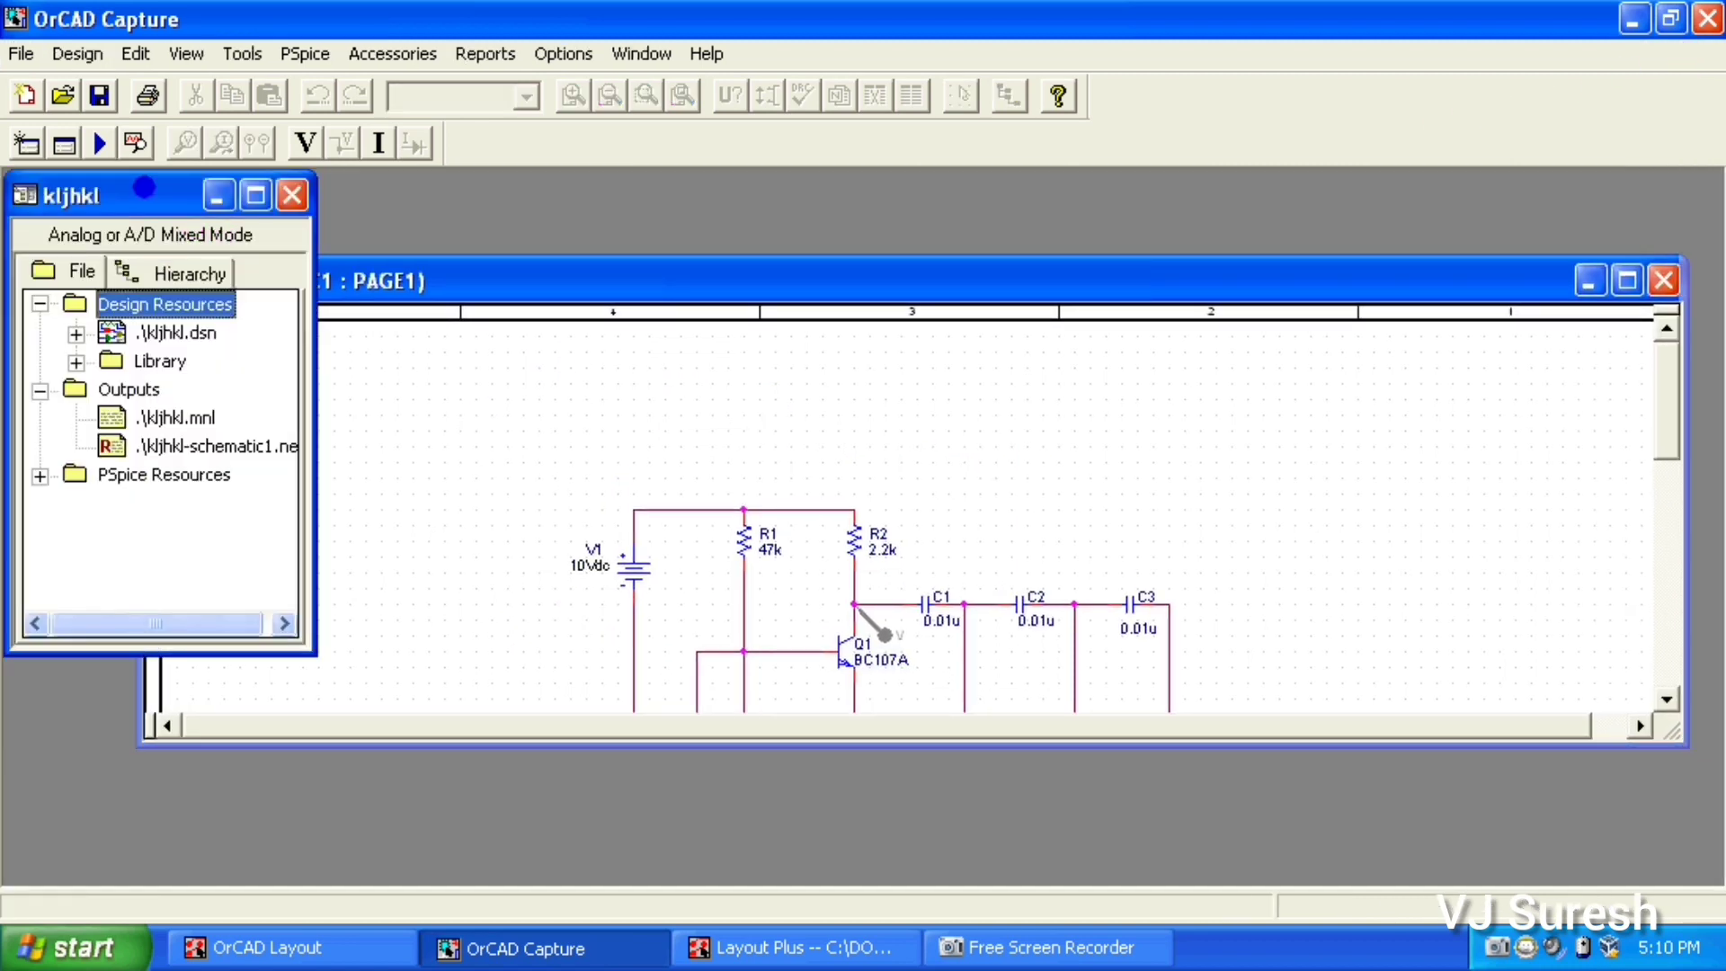
left_click(168, 329)
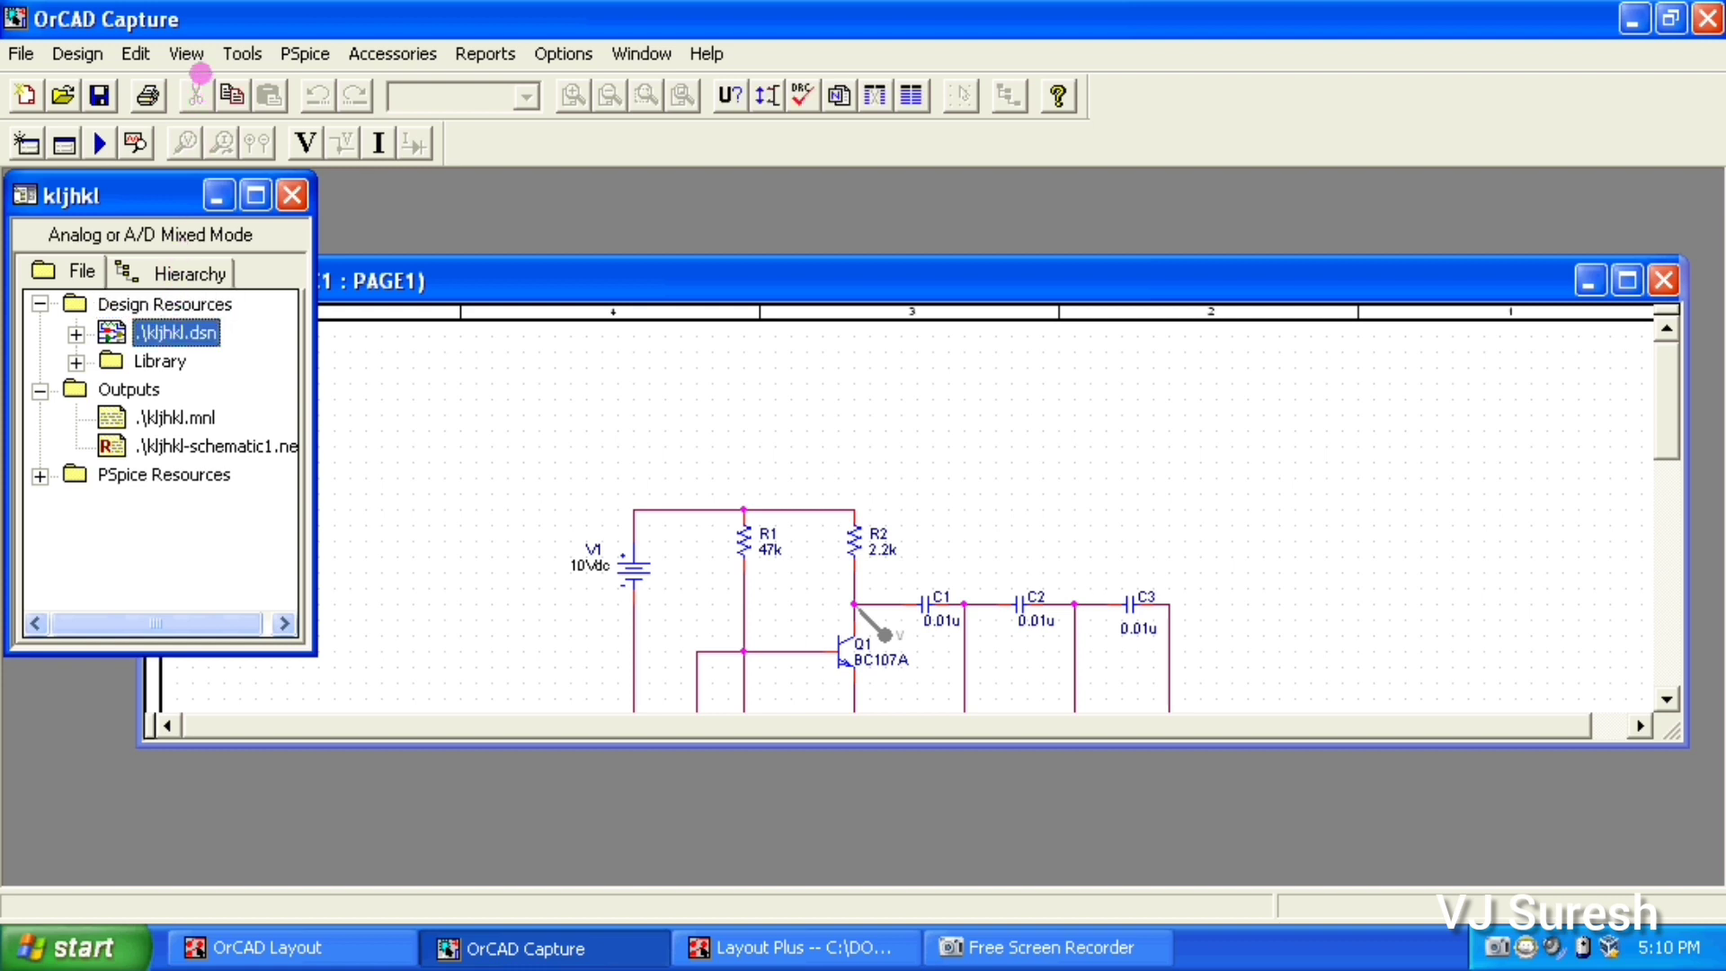
left_click(249, 52)
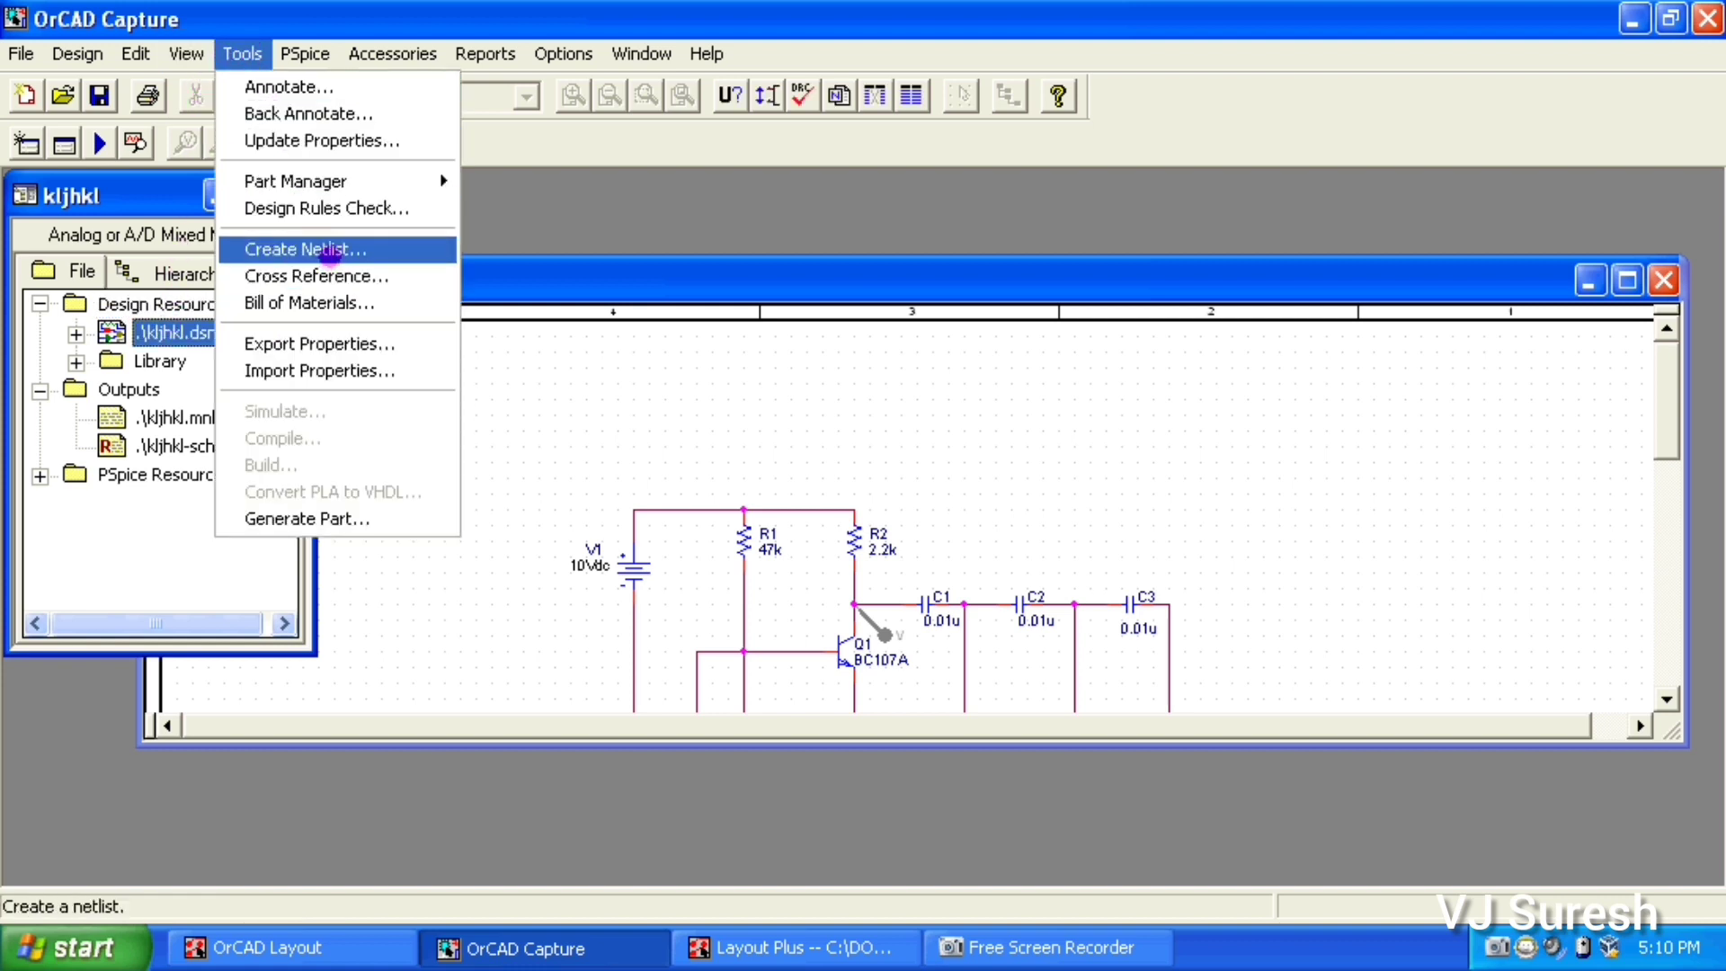
left_click(330, 246)
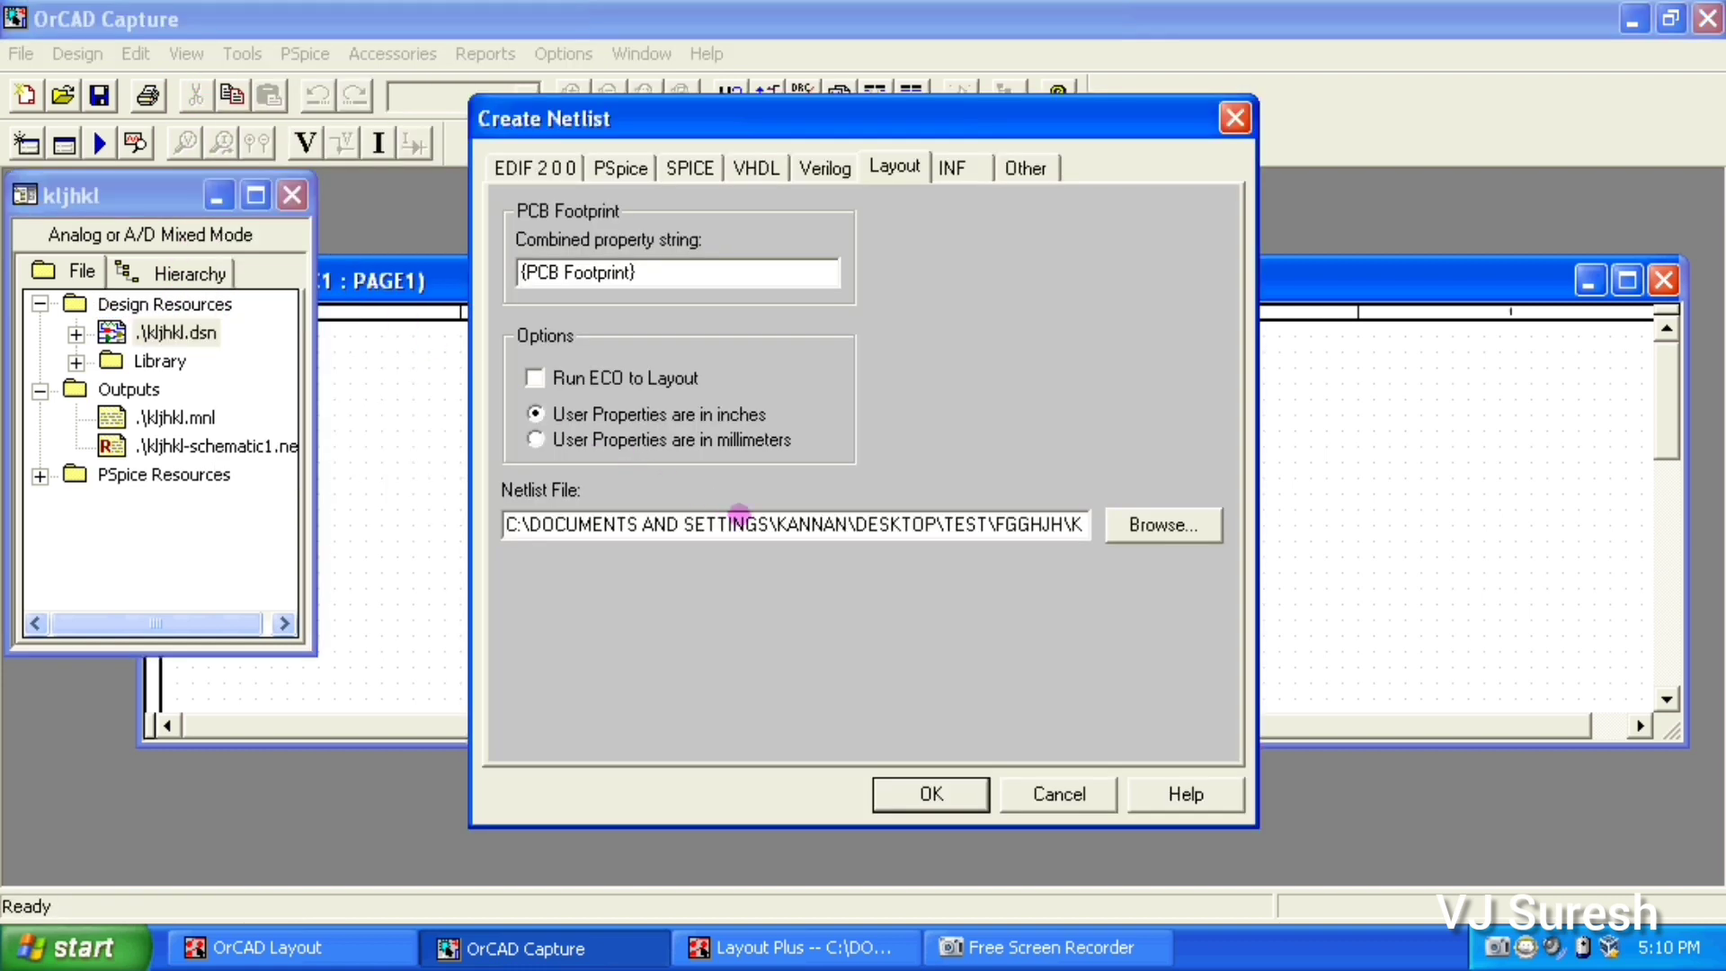
left_click(542, 164)
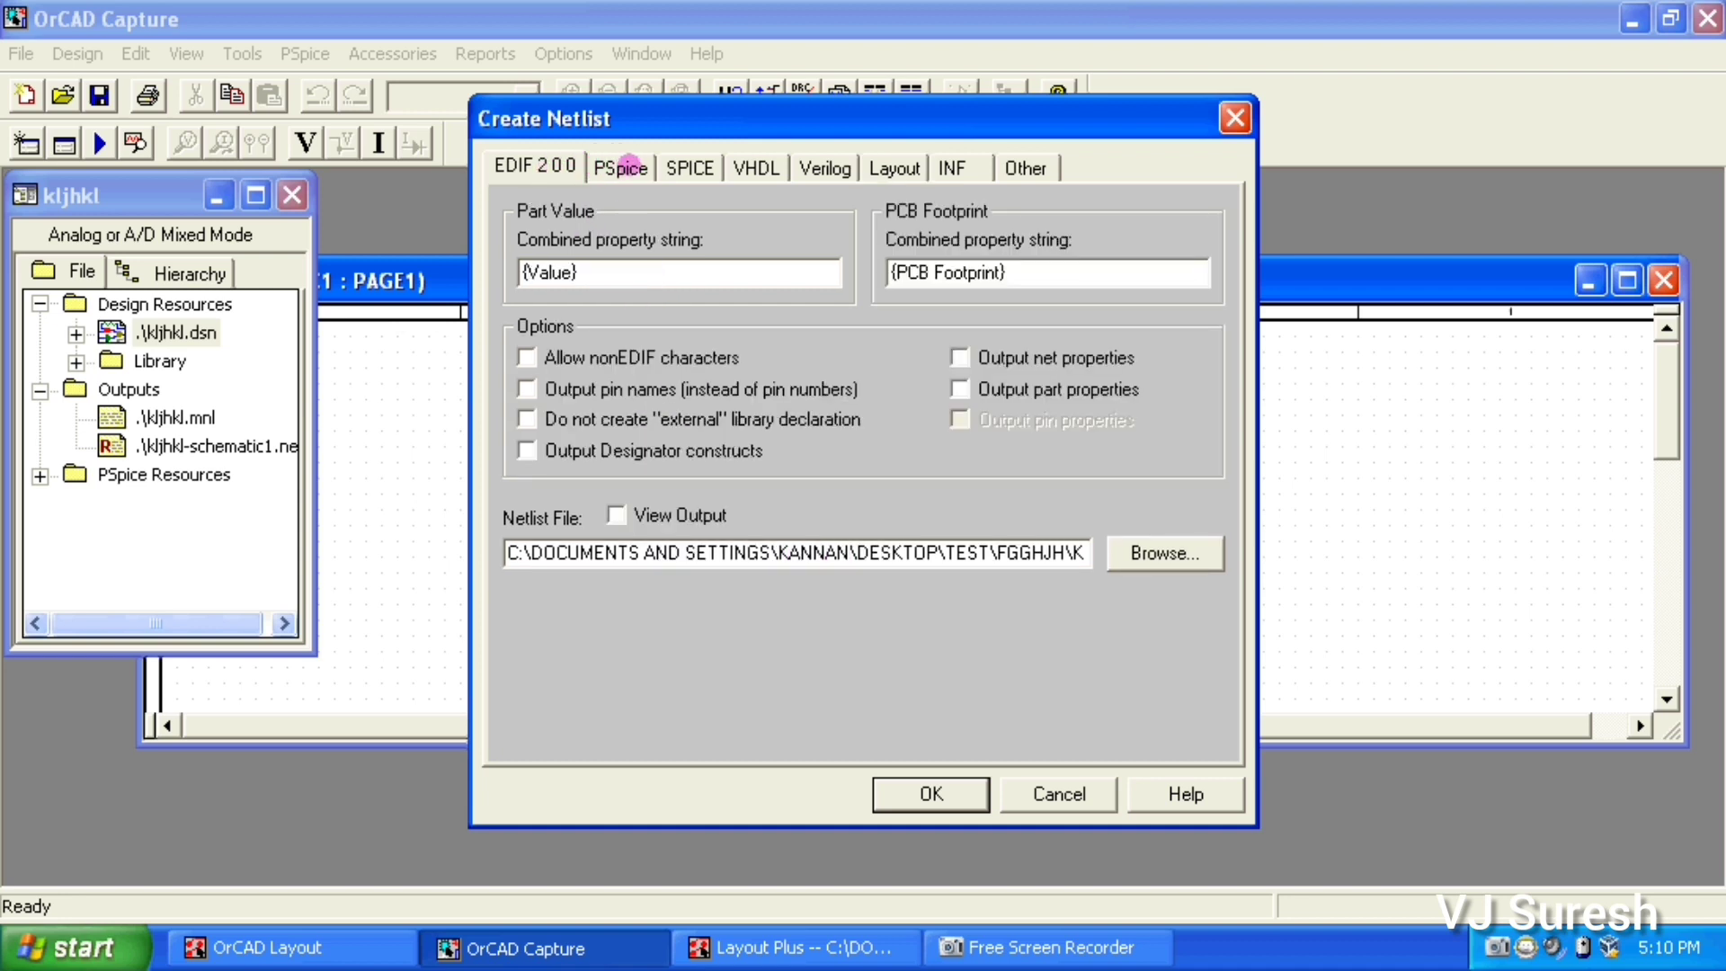
left_click(637, 166)
left_click(890, 167)
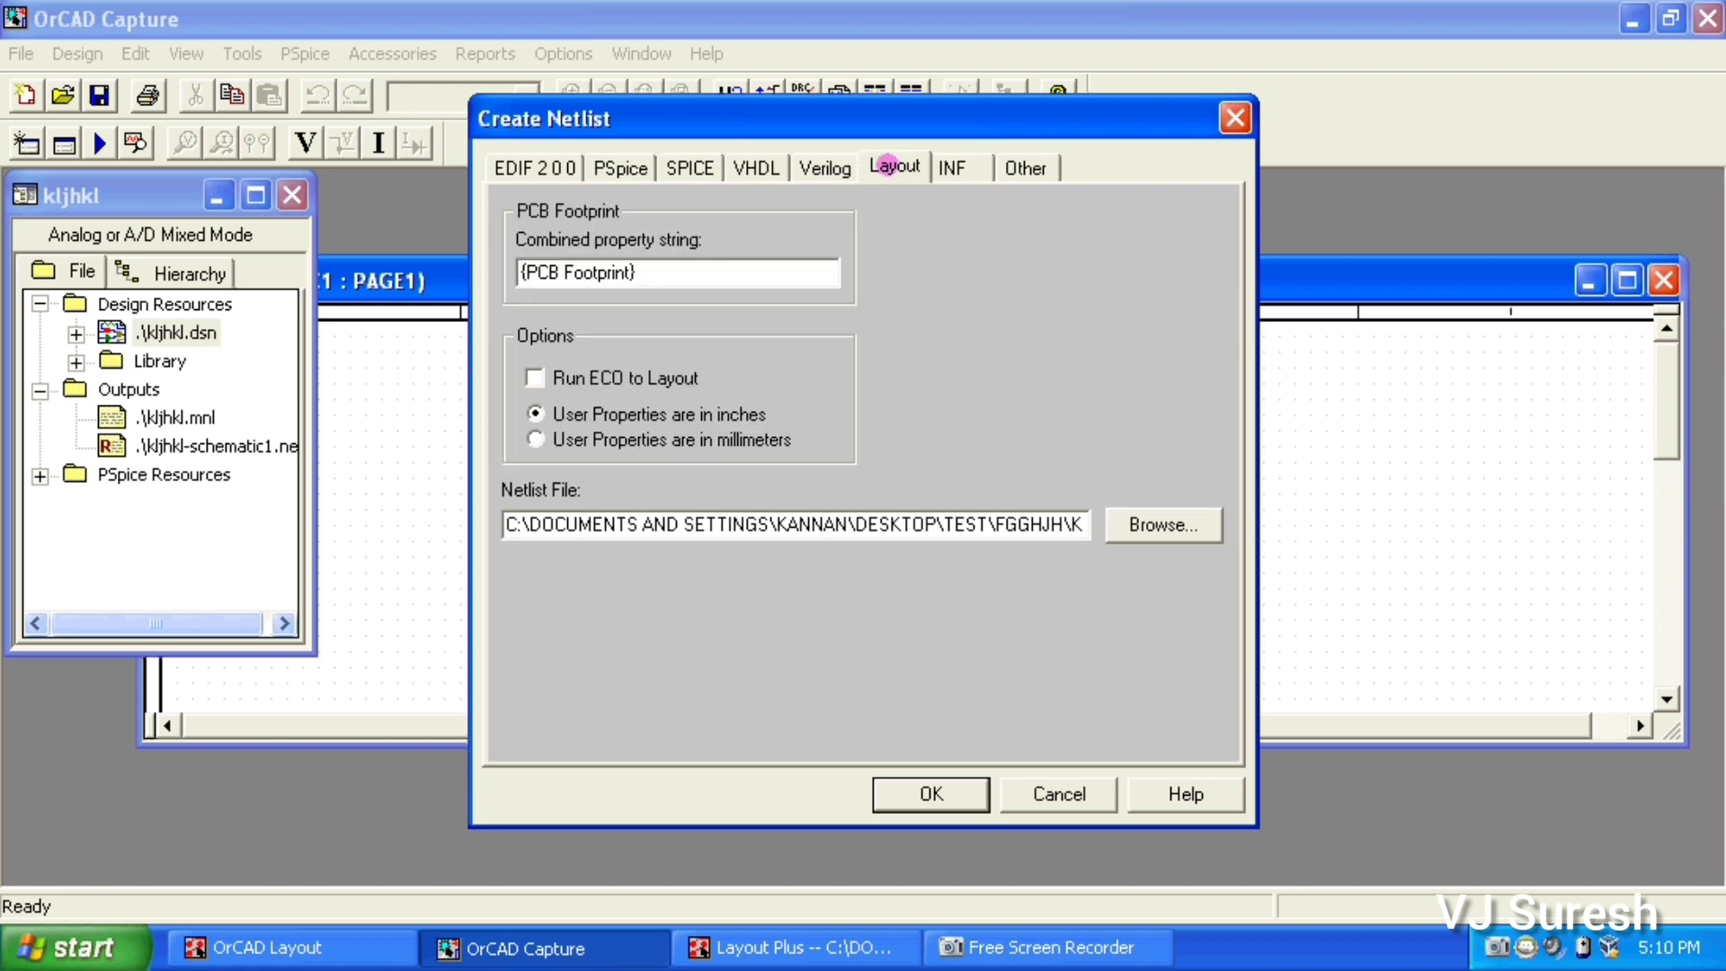
left_click(1063, 525)
key("Right")
key("Right")
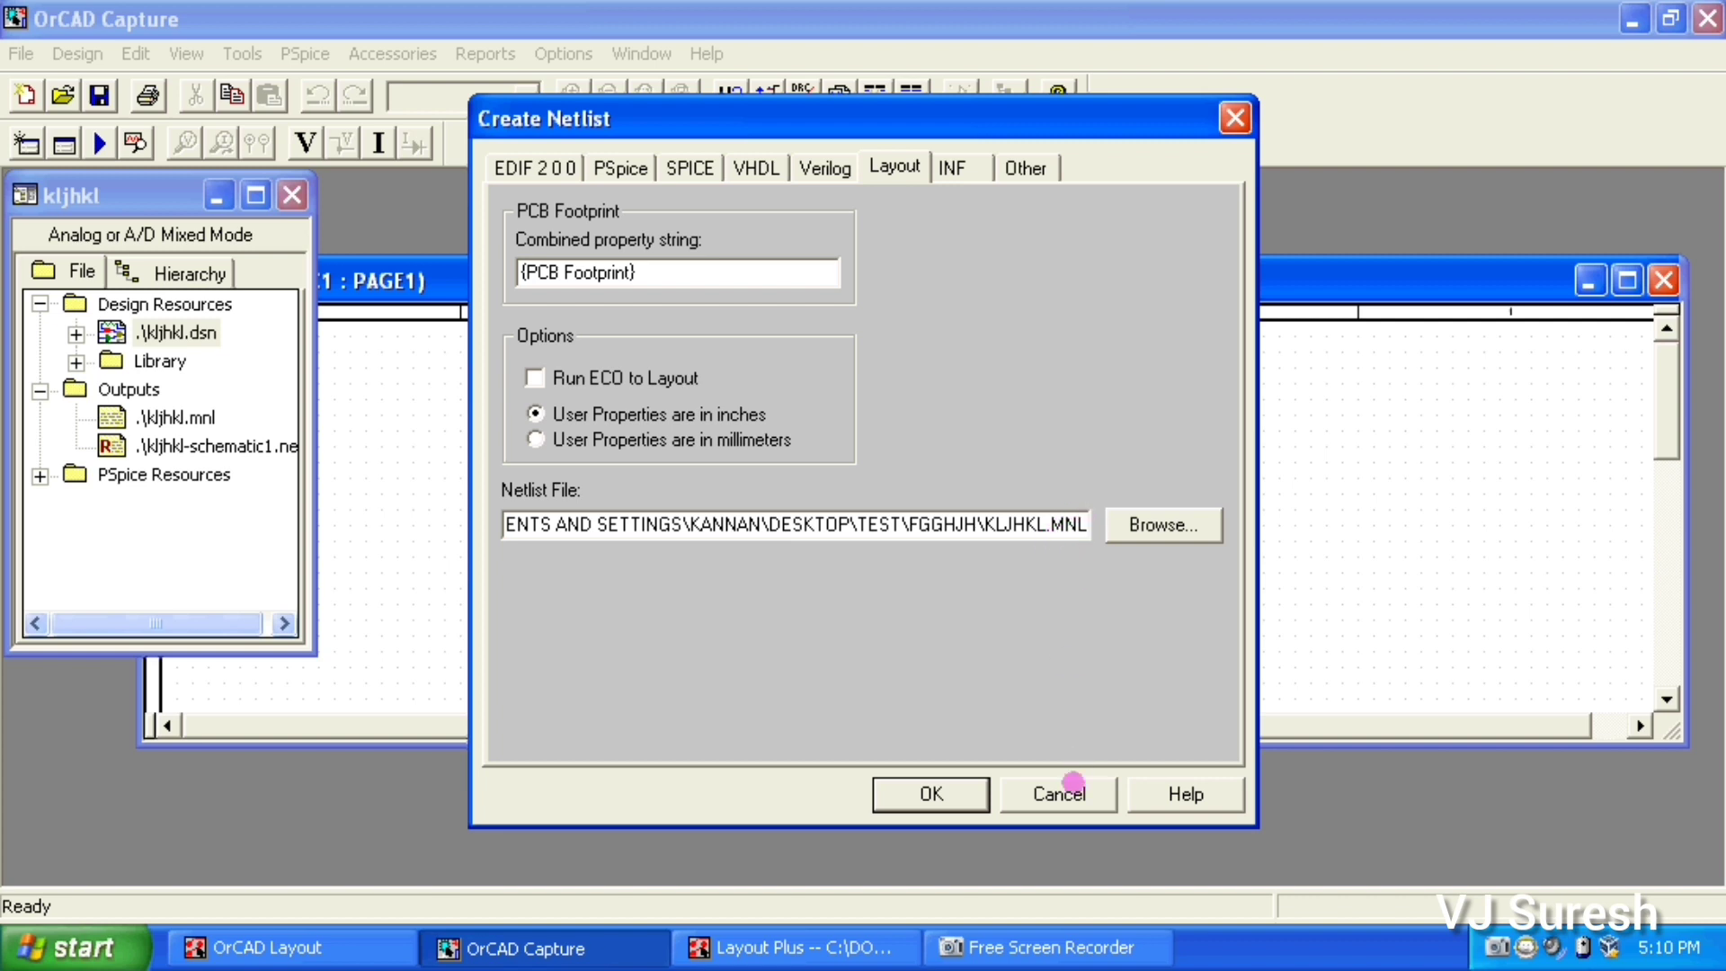
left_click(1062, 791)
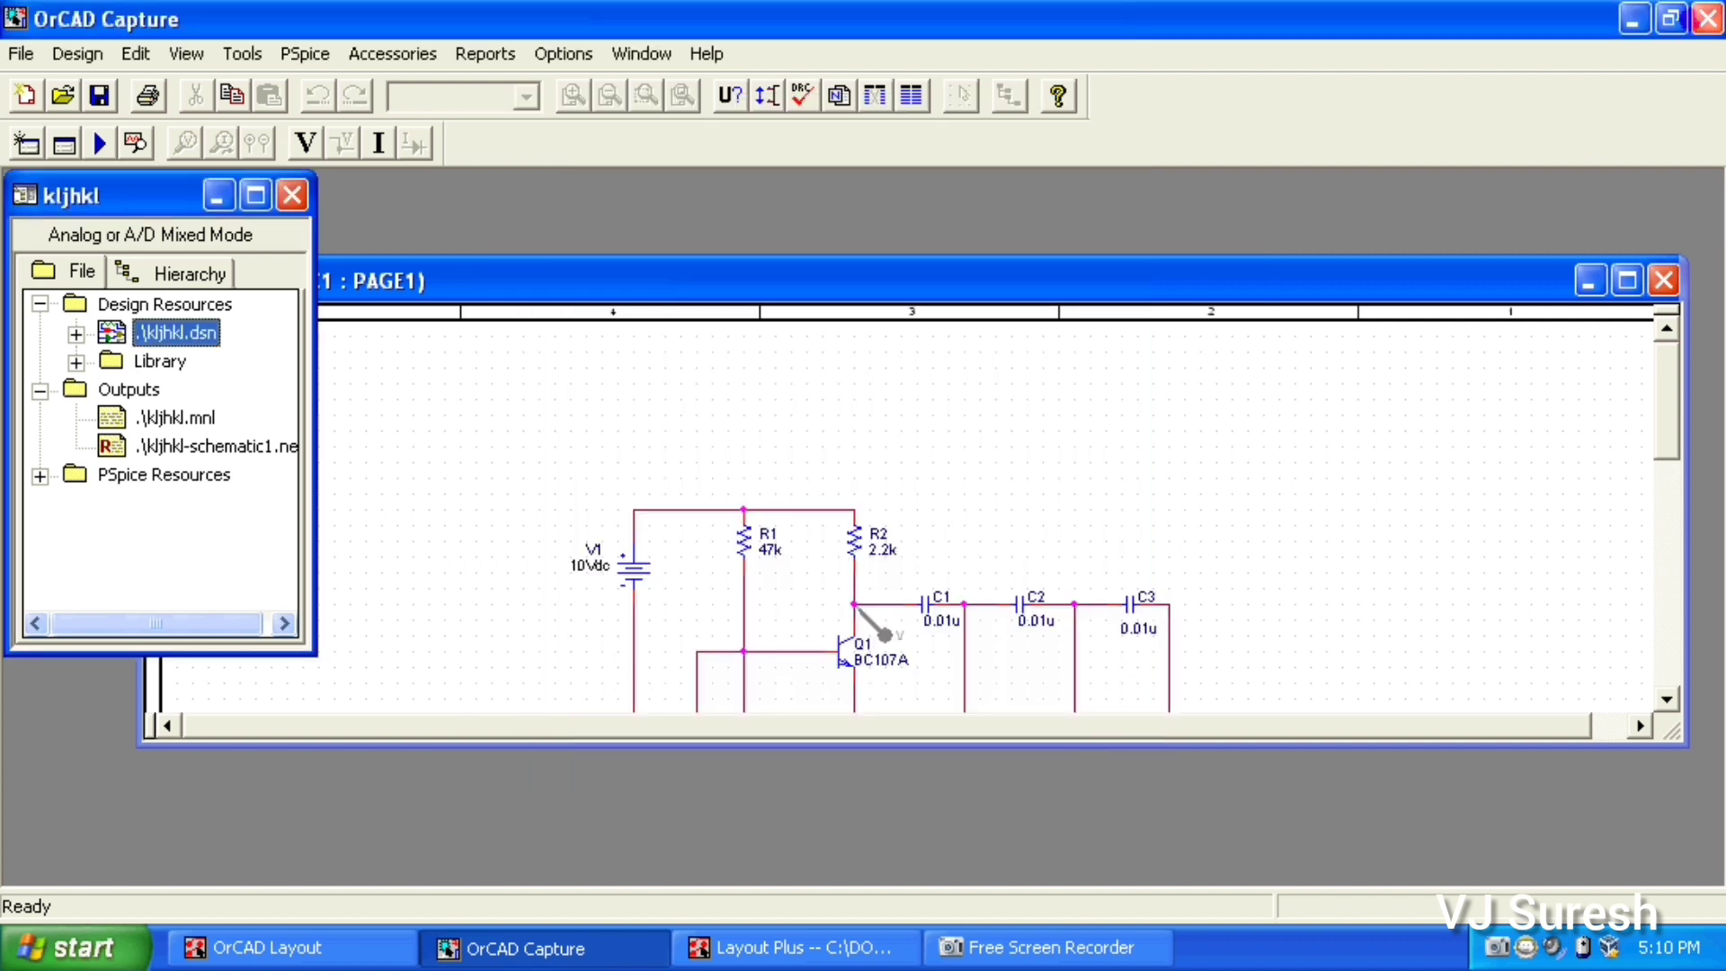
Try to exit the schematic program, cancel at the save prompt, and minimize it to show the desktop
left_click(1707, 18)
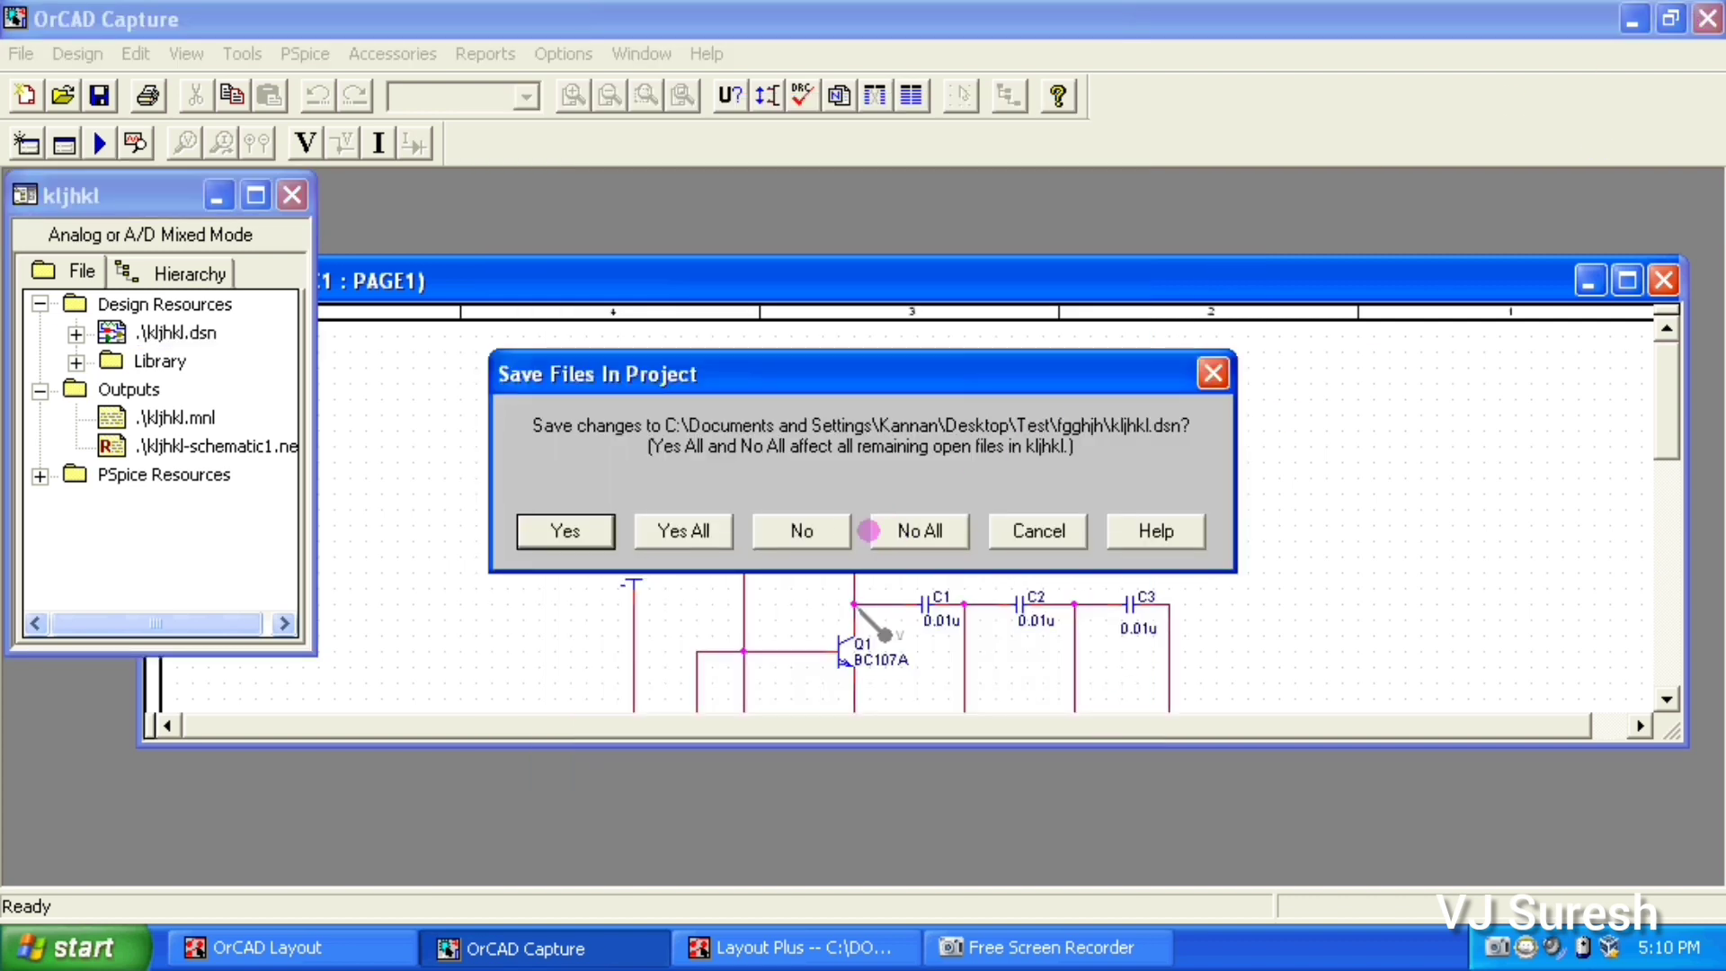
left_click(1023, 528)
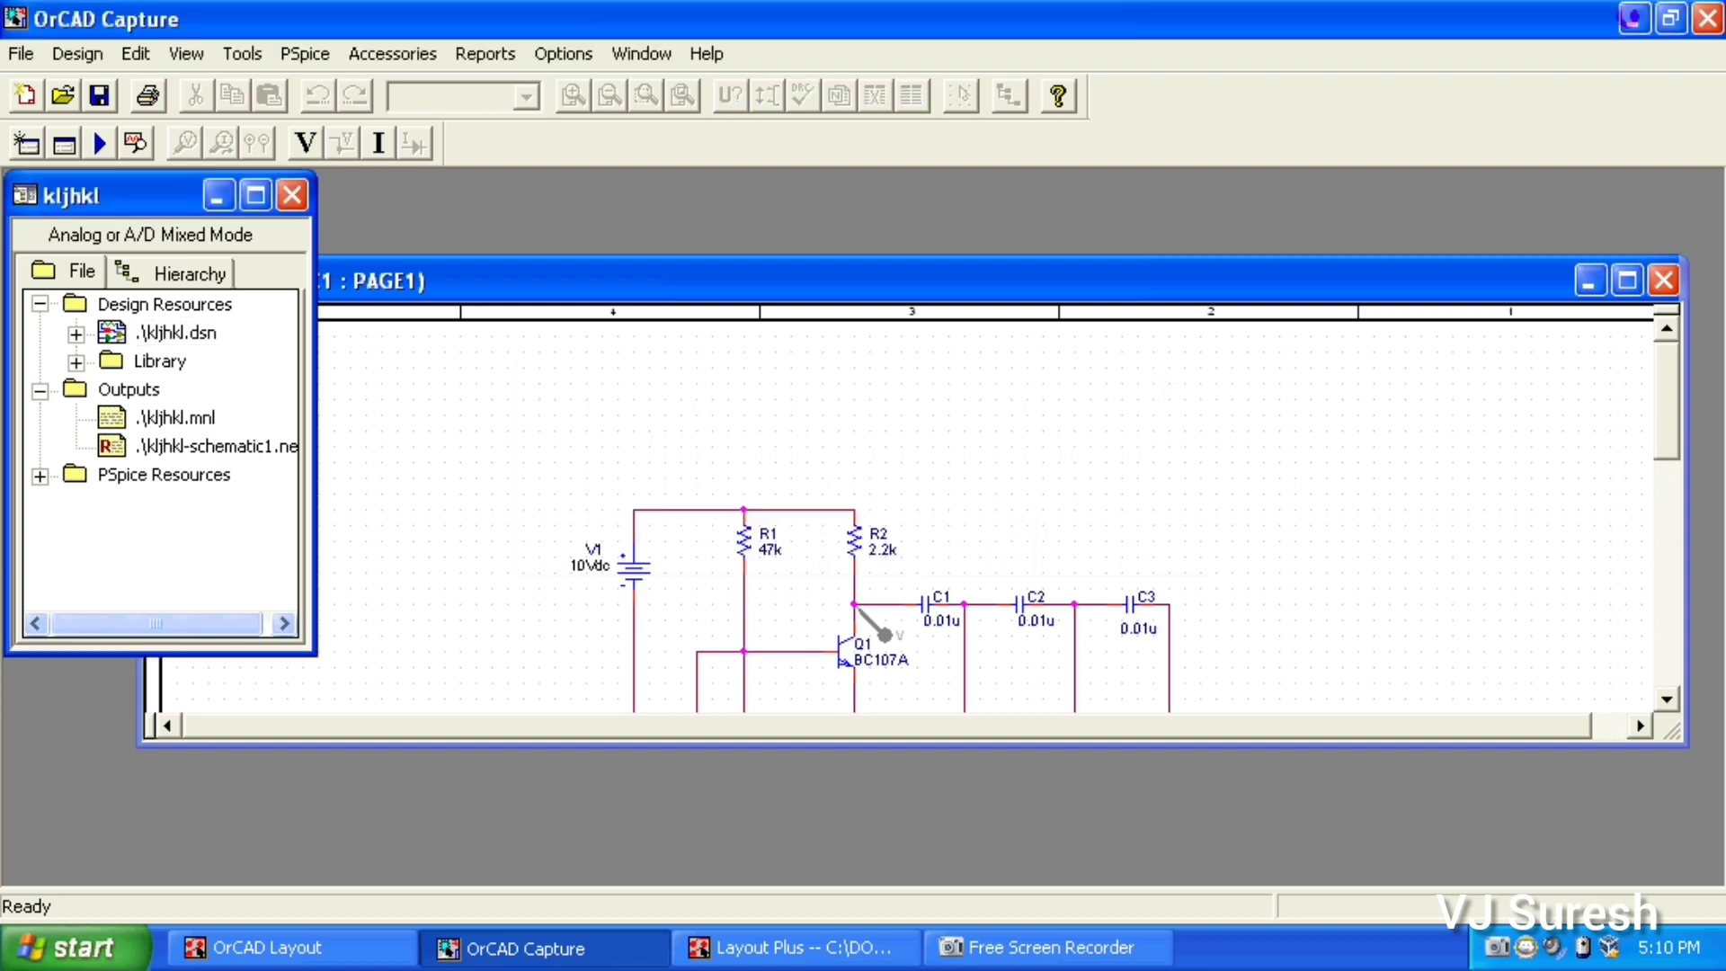
key("super+d")
Switch to Layout Plus with RC OSCILLATOR.MAX, shrink its window to a tall narrow shape, and place it on the desktop's right half
left_click(828, 942)
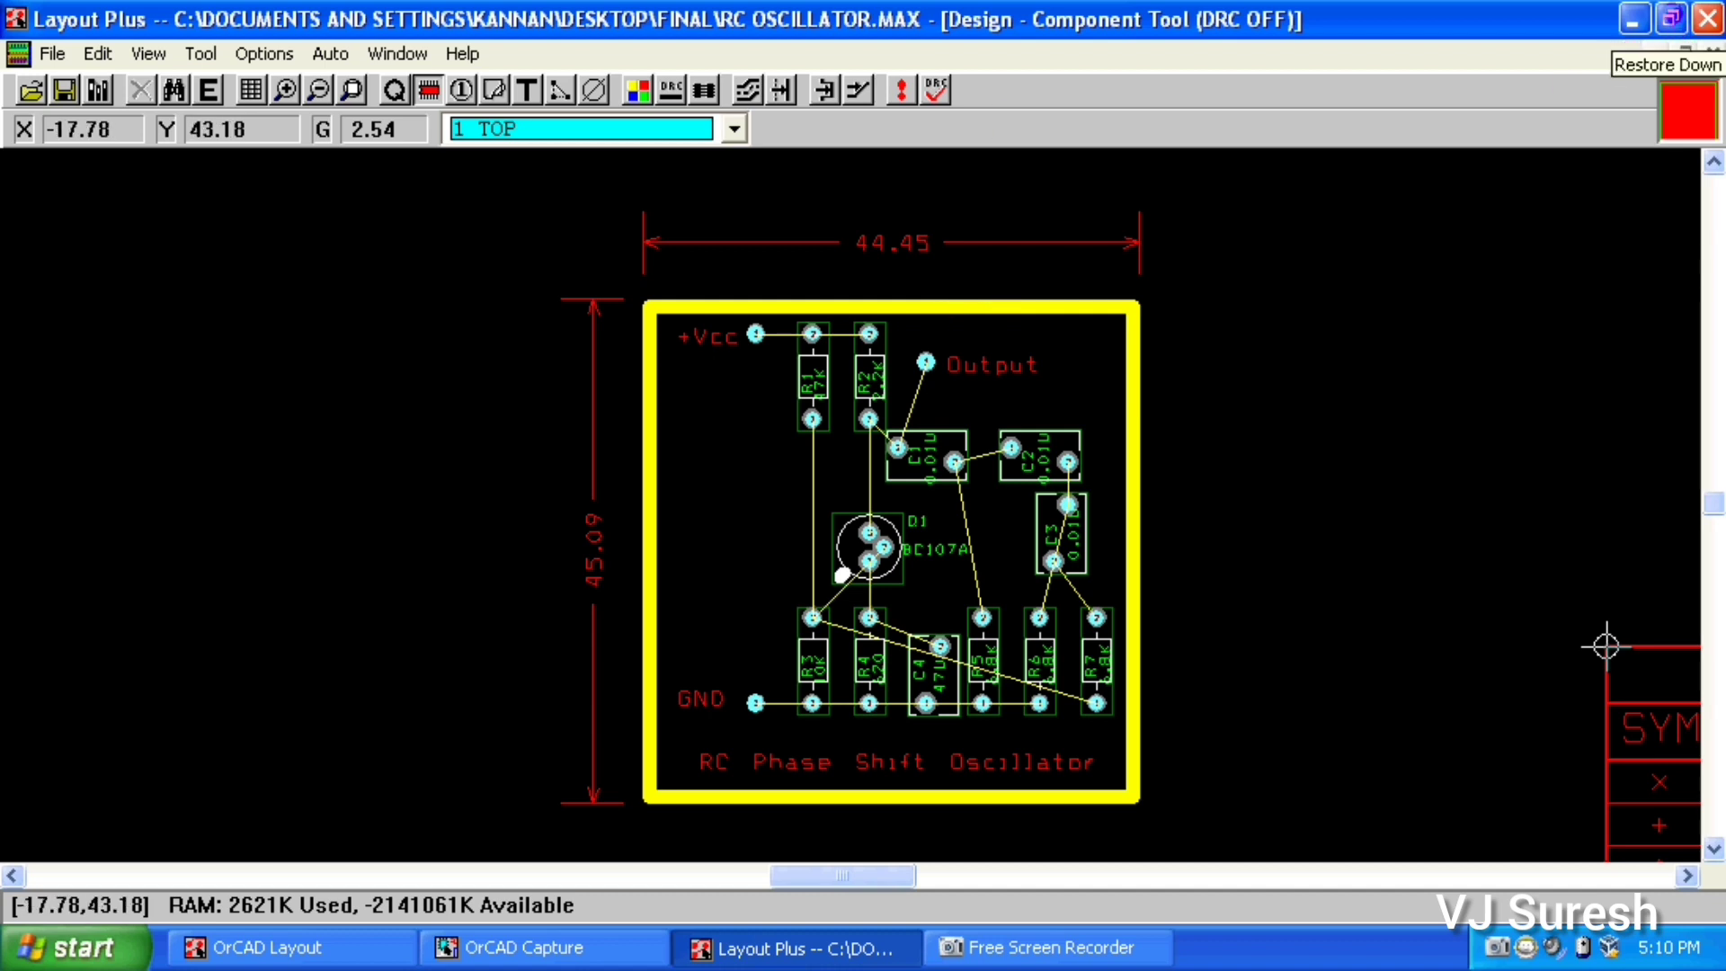
left_click(1671, 18)
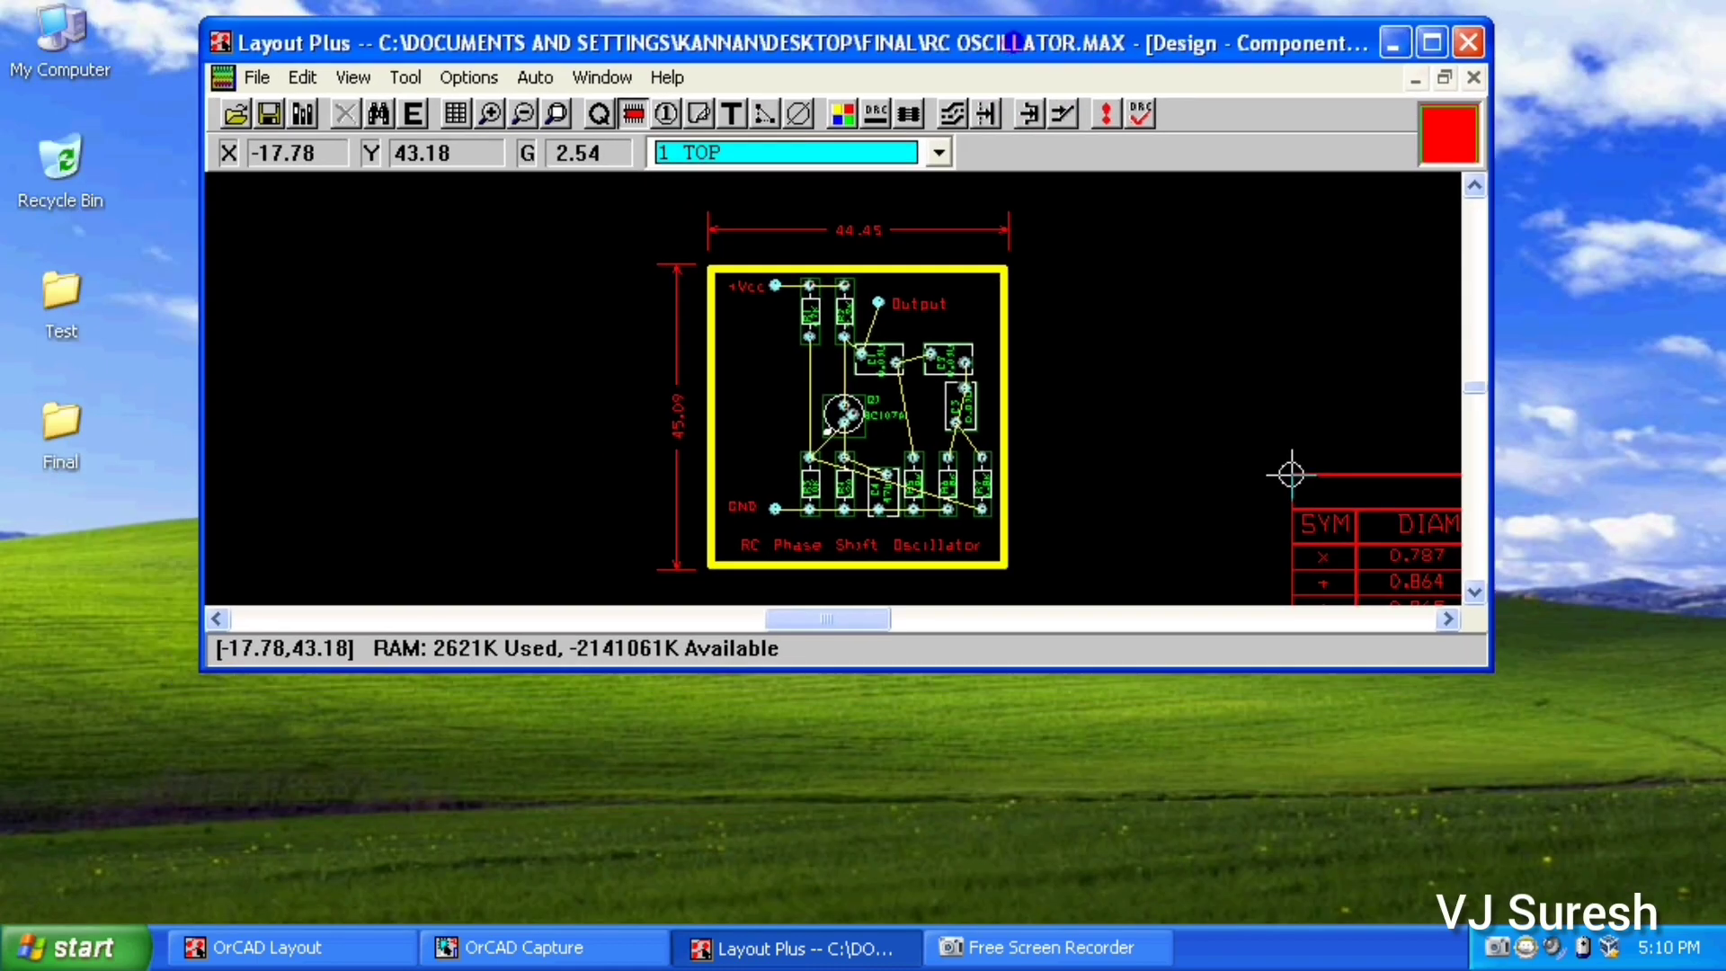
left_click_drag(1013, 42, 1057, 39)
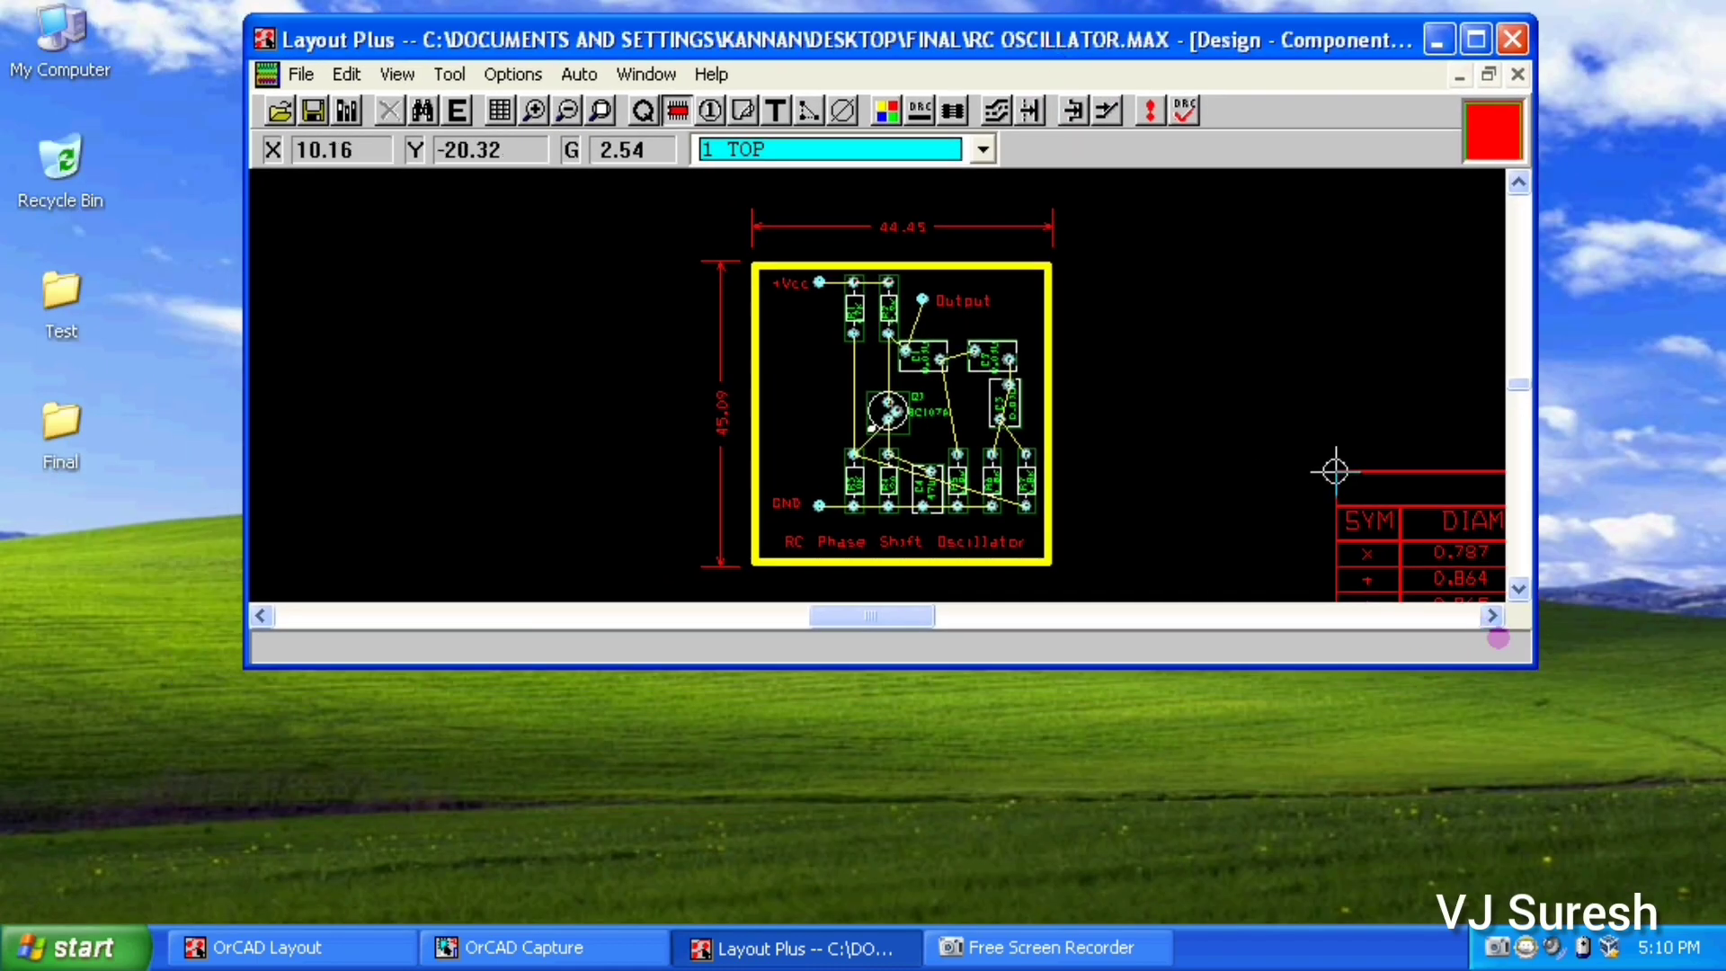
left_click_drag(1526, 663, 877, 859)
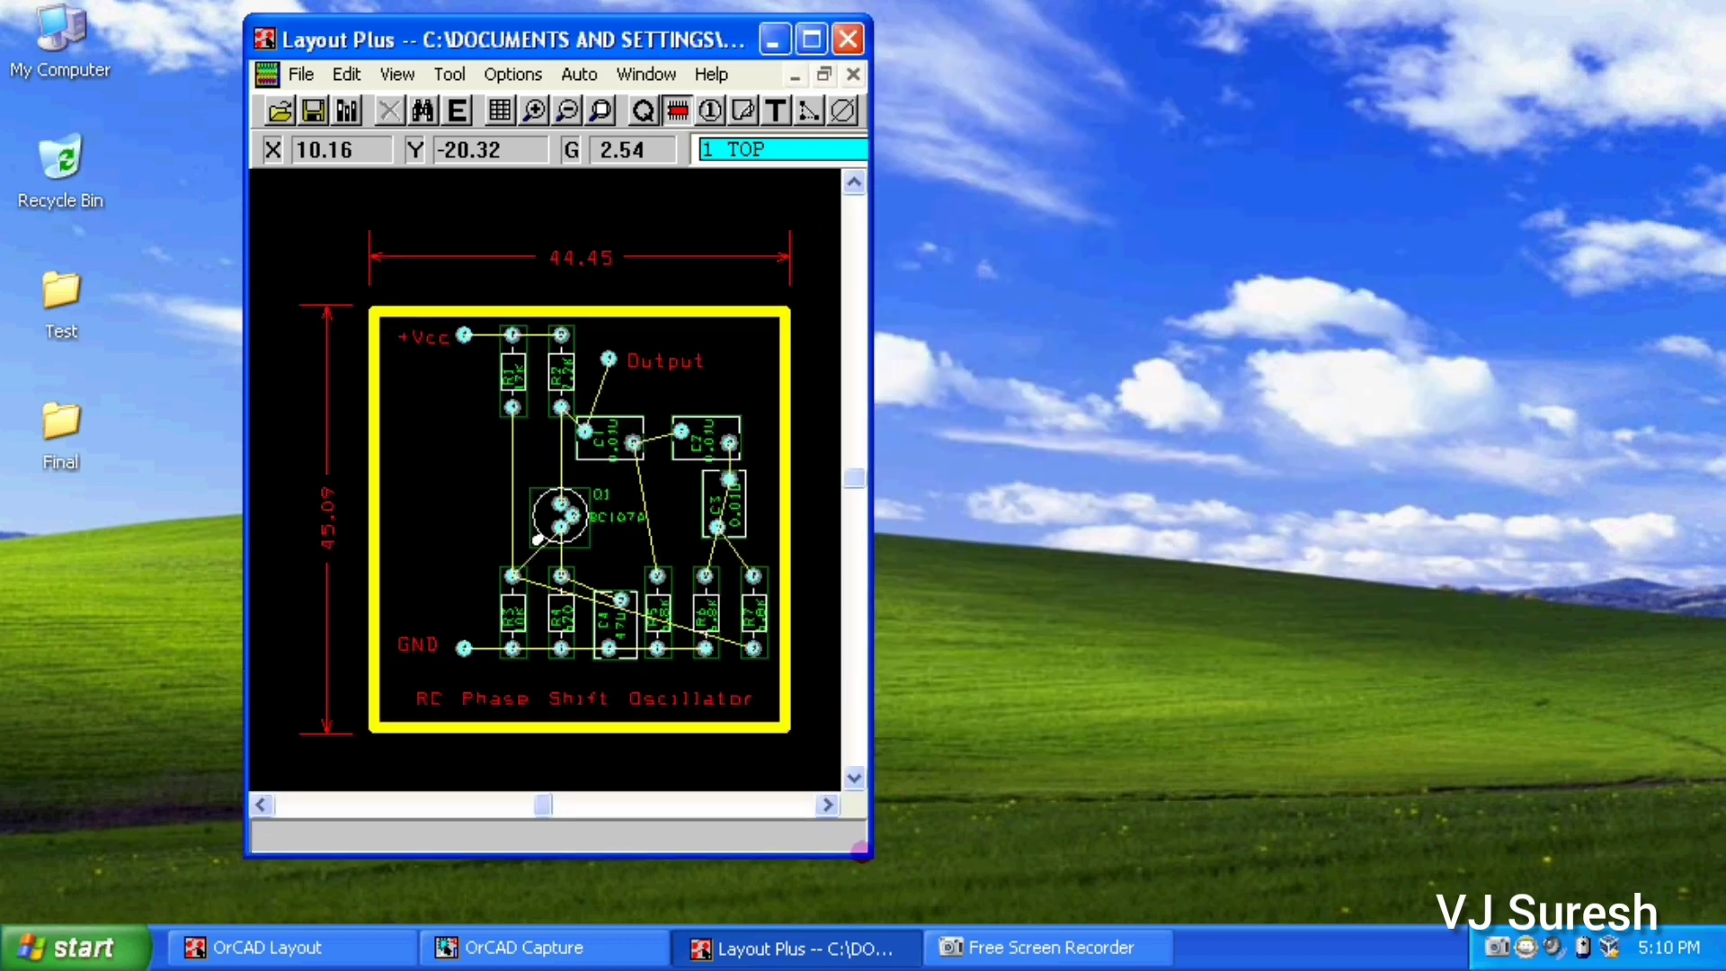
left_click_drag(588, 39, 1329, 46)
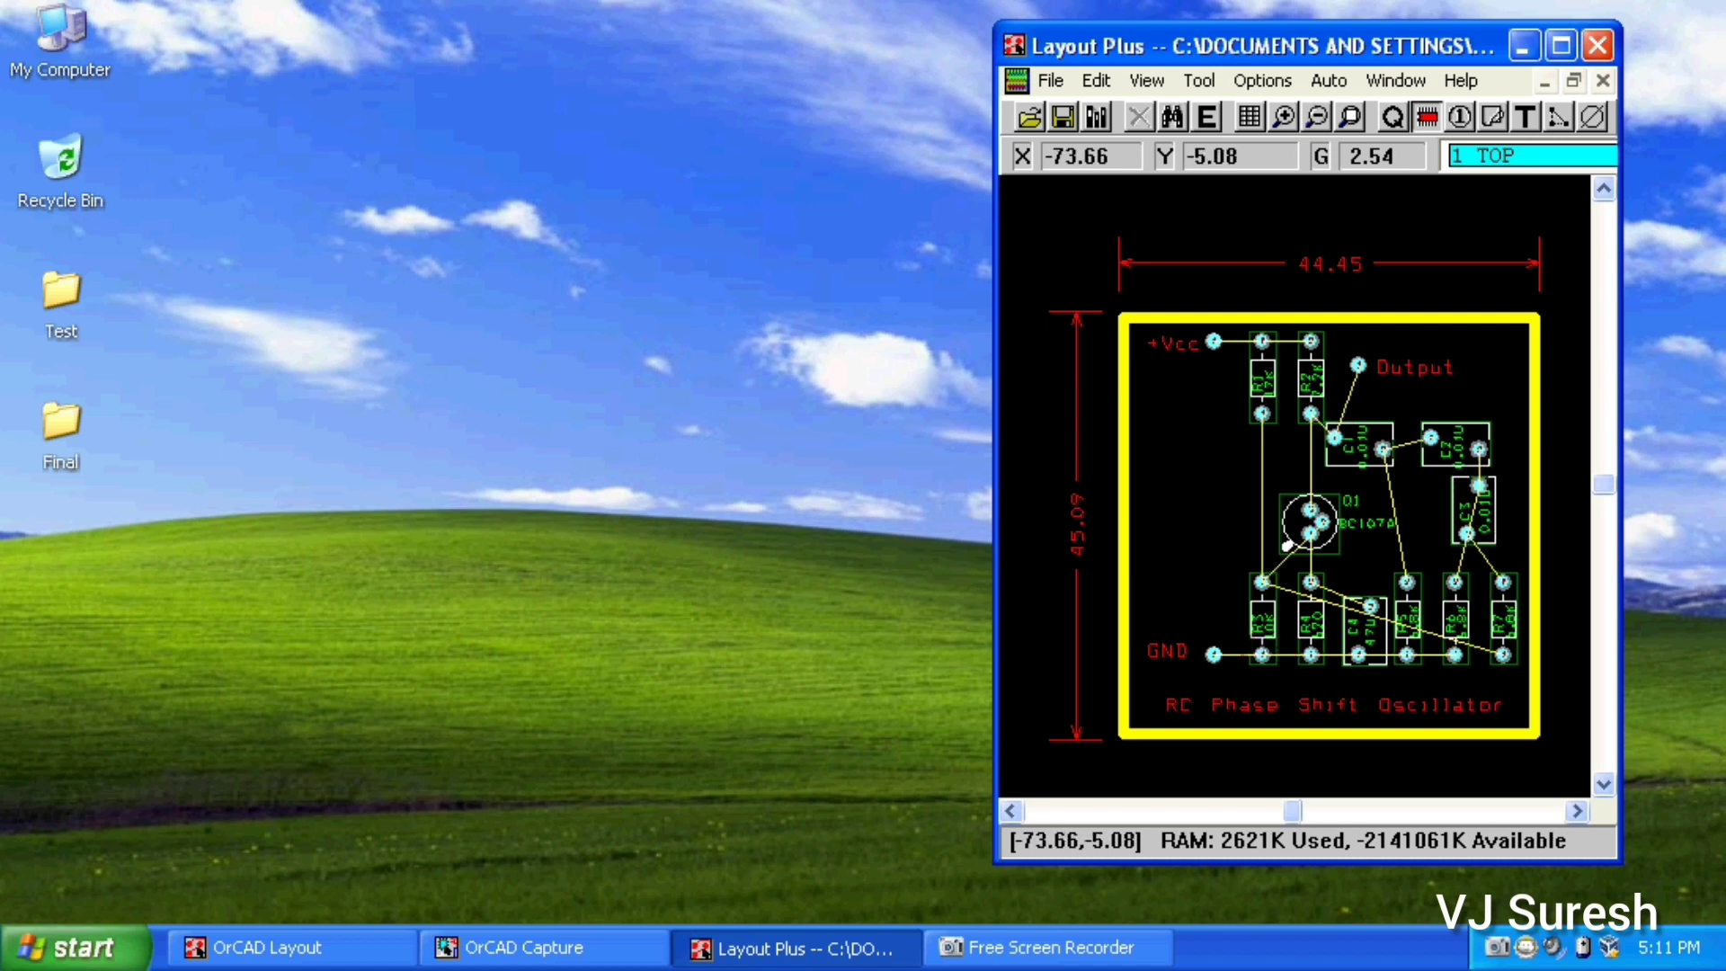
left_click(612, 600)
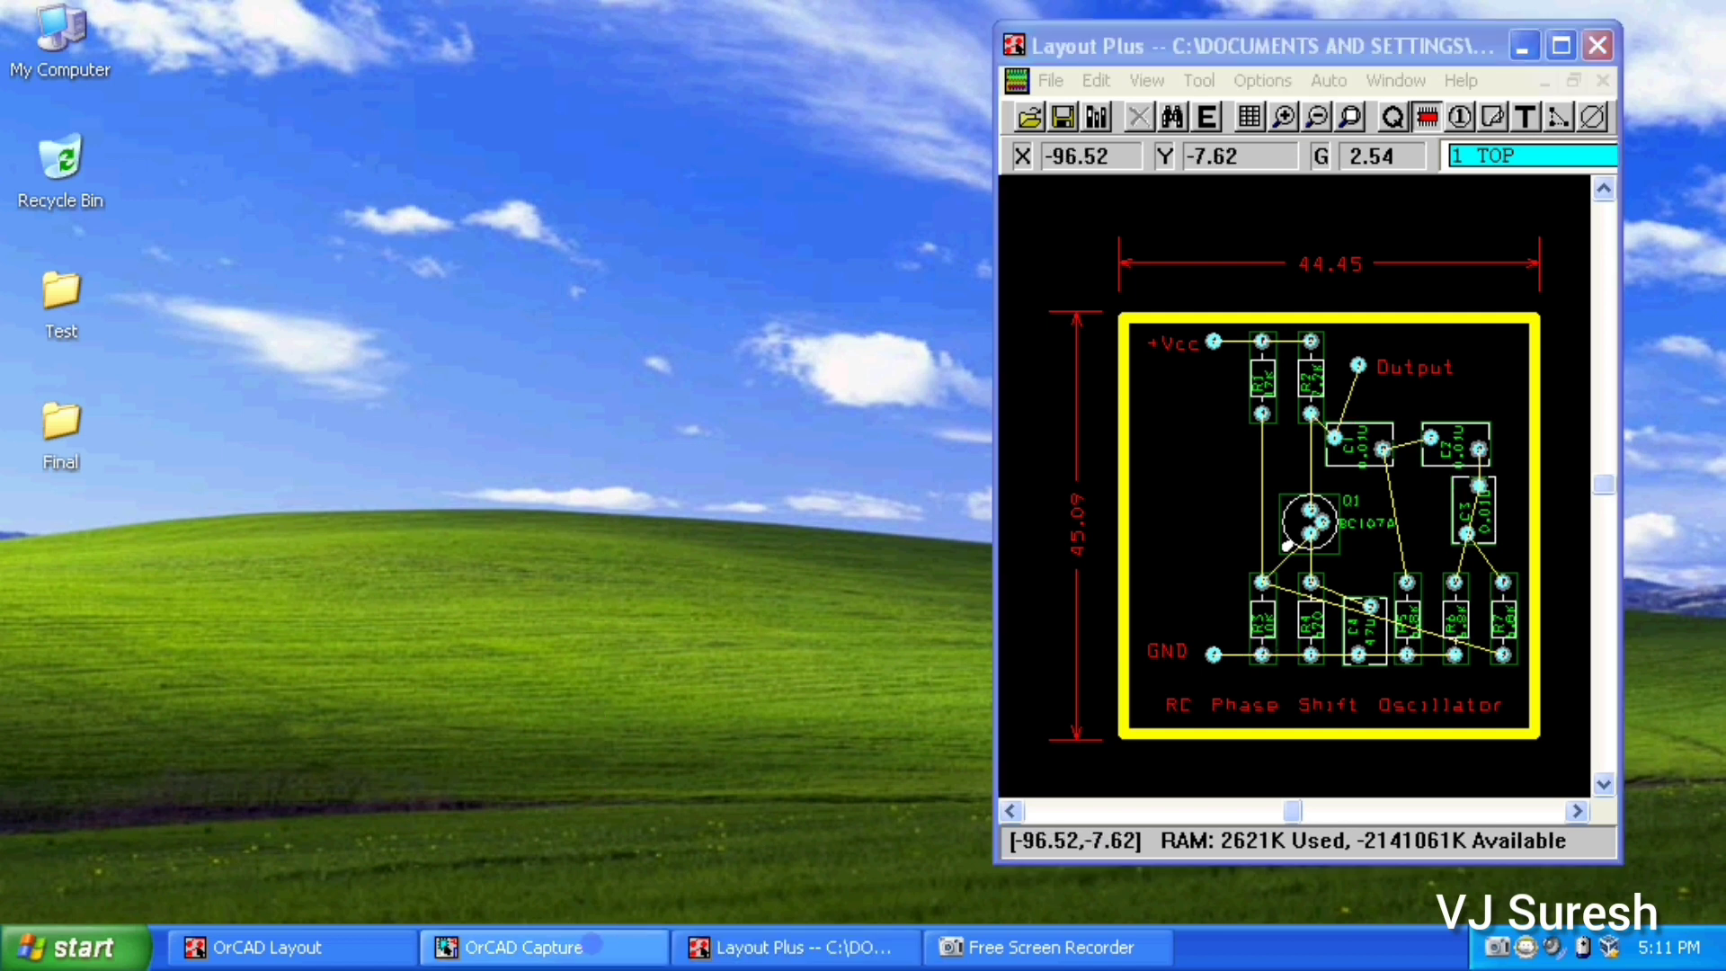
Switch to OrCAD Capture, close the schematic page, and close the kljhkl project without saving any of its files
left_click(593, 946)
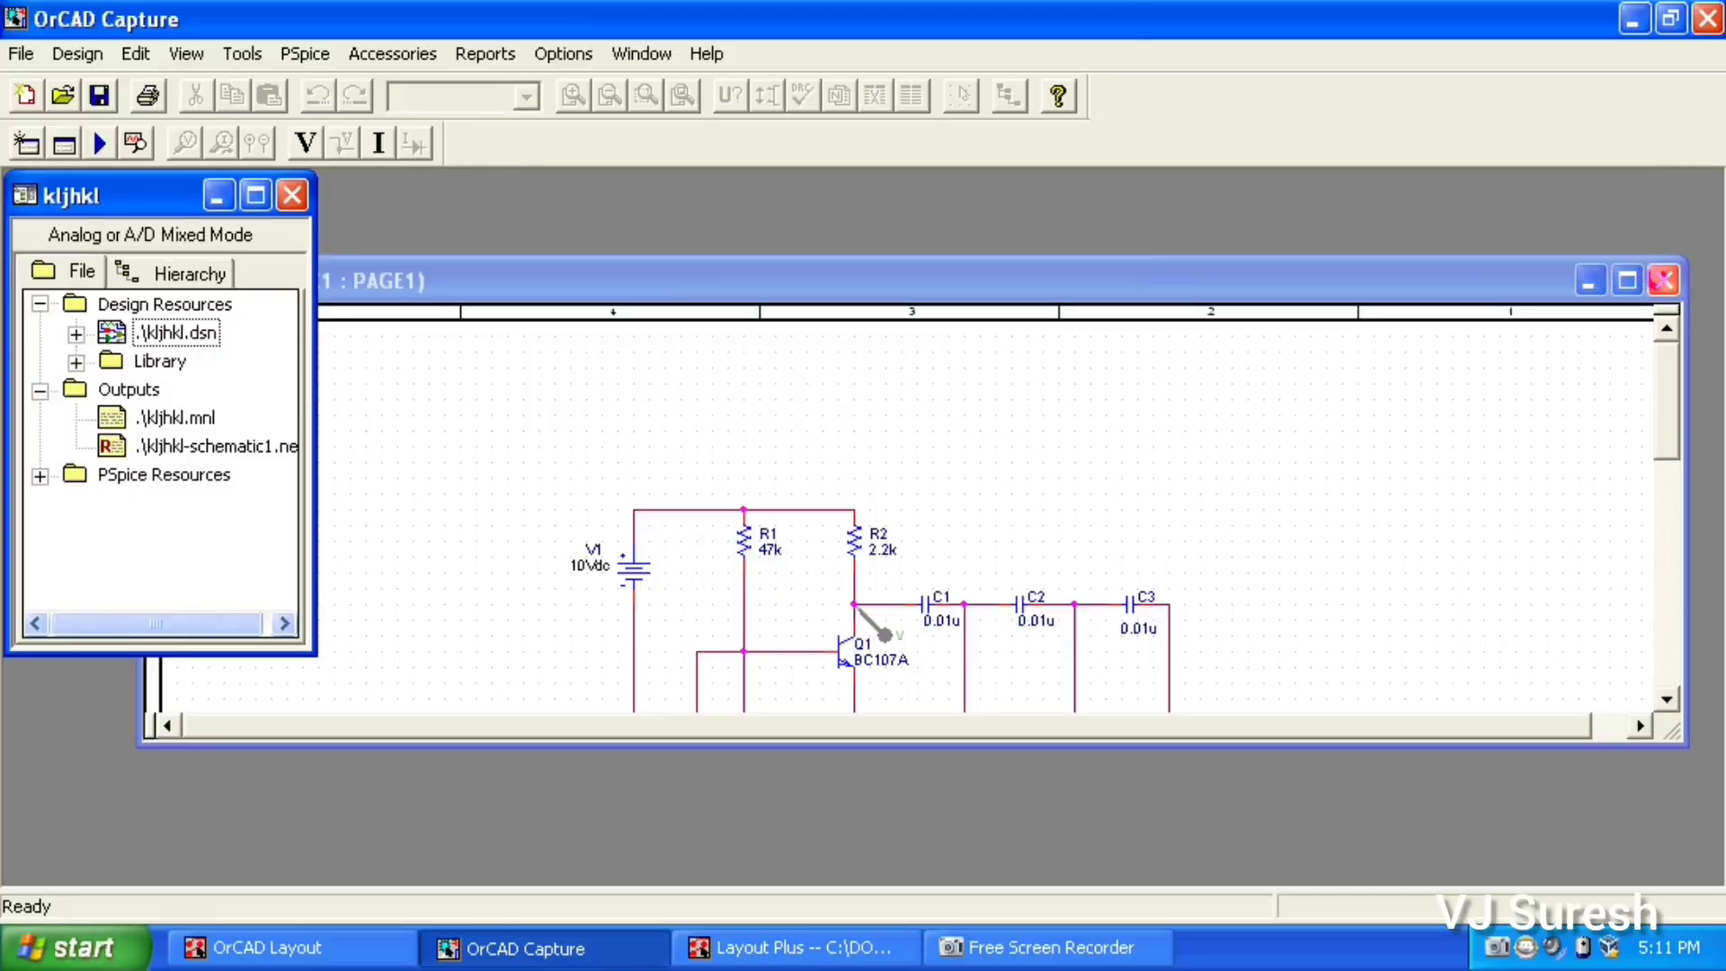
left_click(1664, 281)
left_click(879, 516)
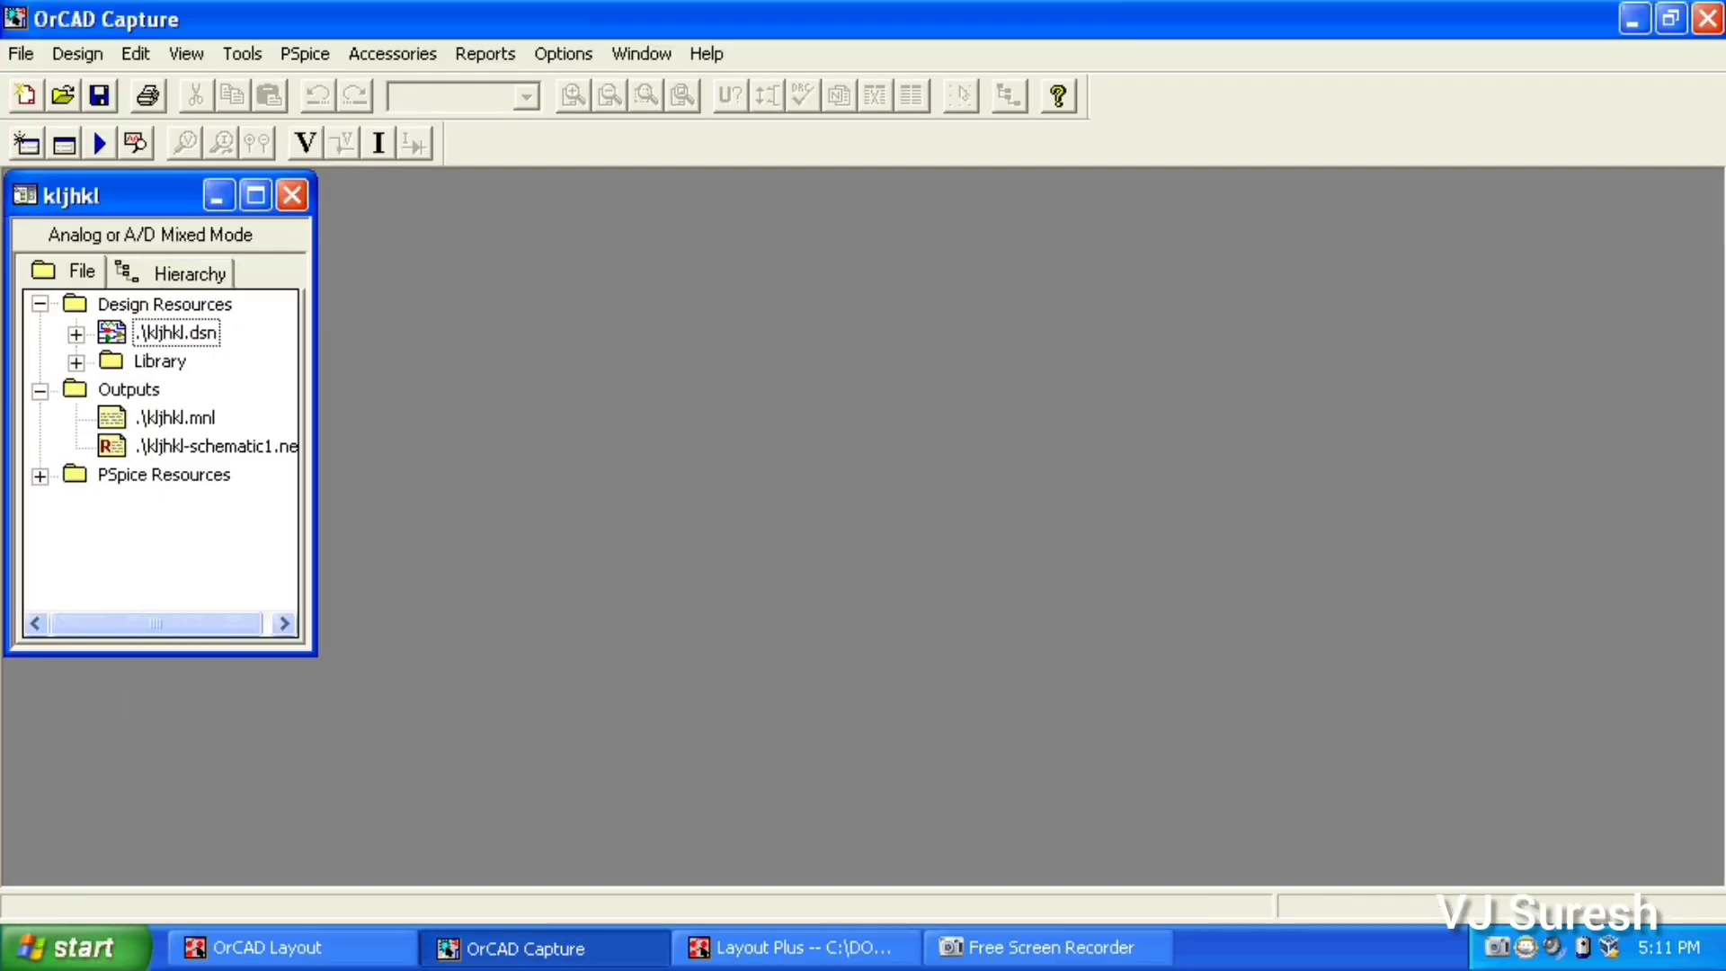
left_click(292, 195)
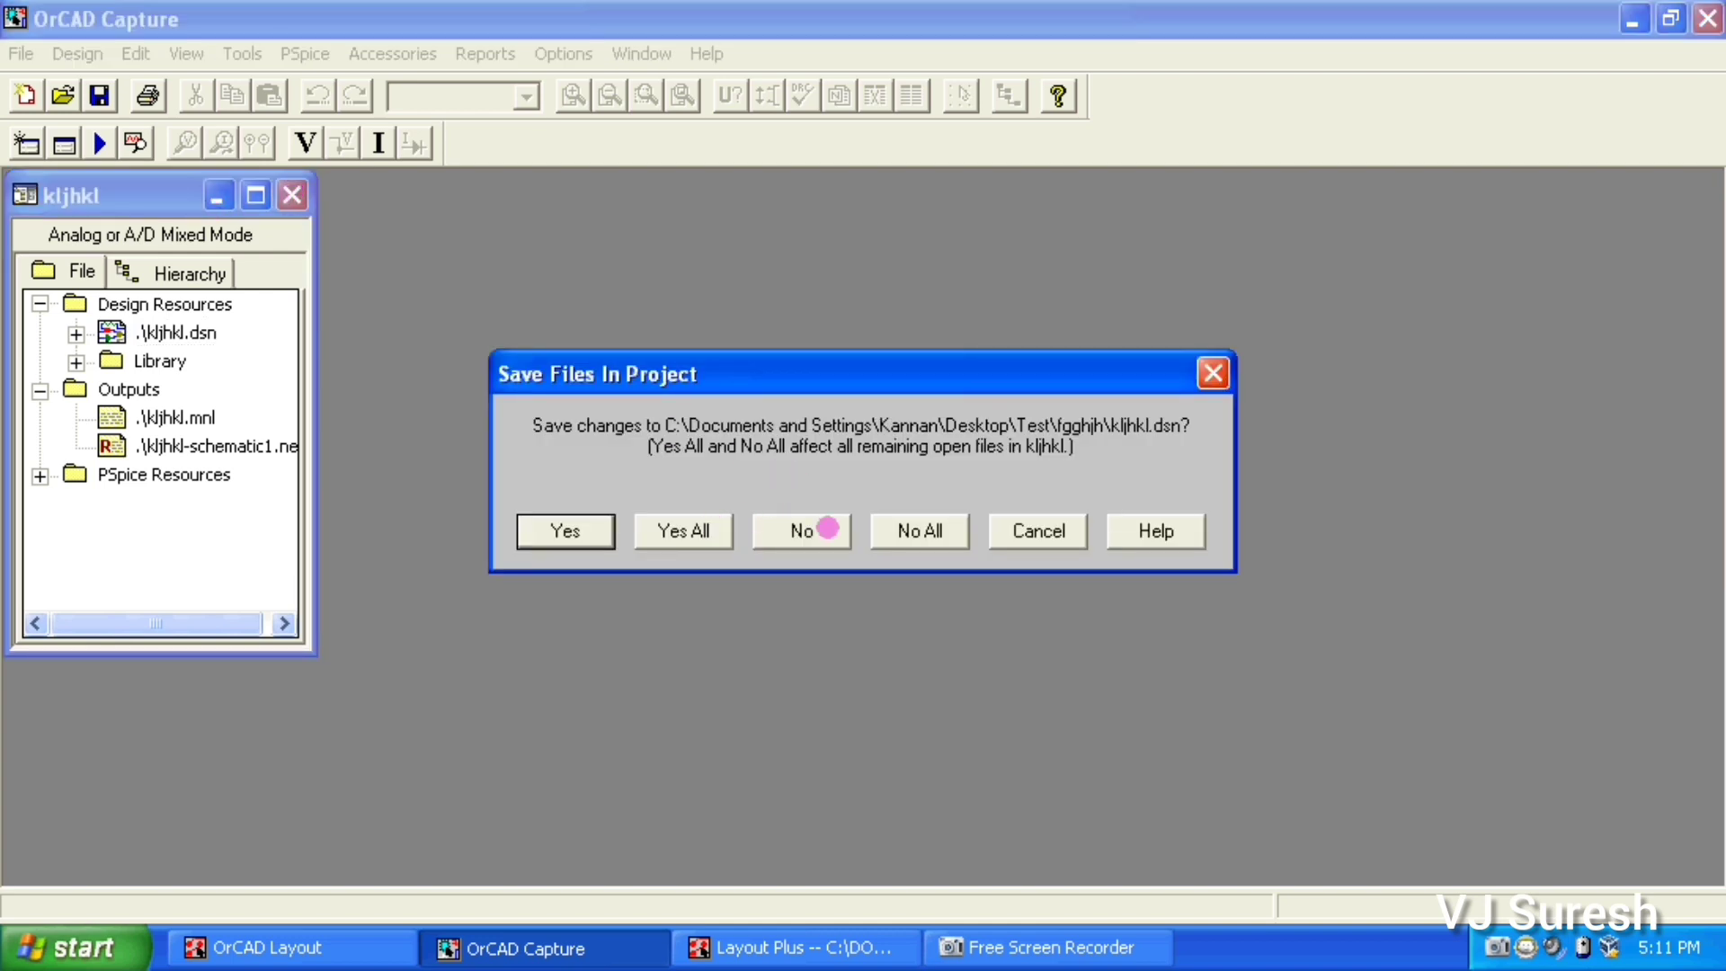
left_click(901, 530)
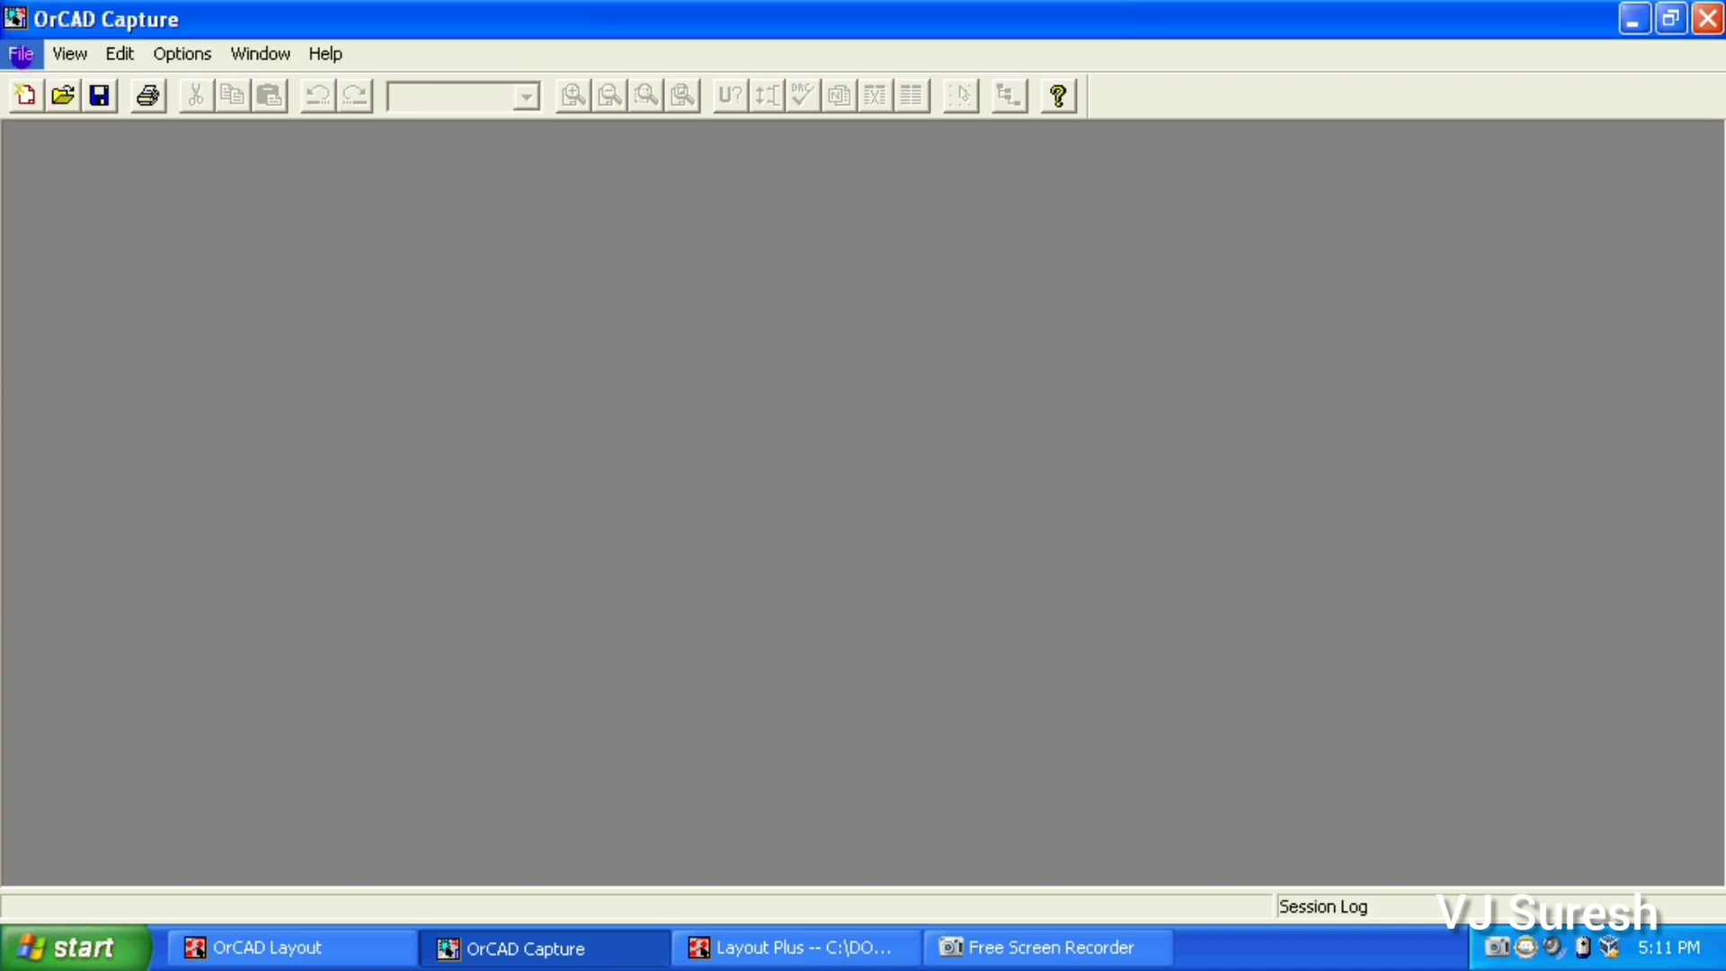
Open the RC Oscillator project from the Final folder
left_click(19, 54)
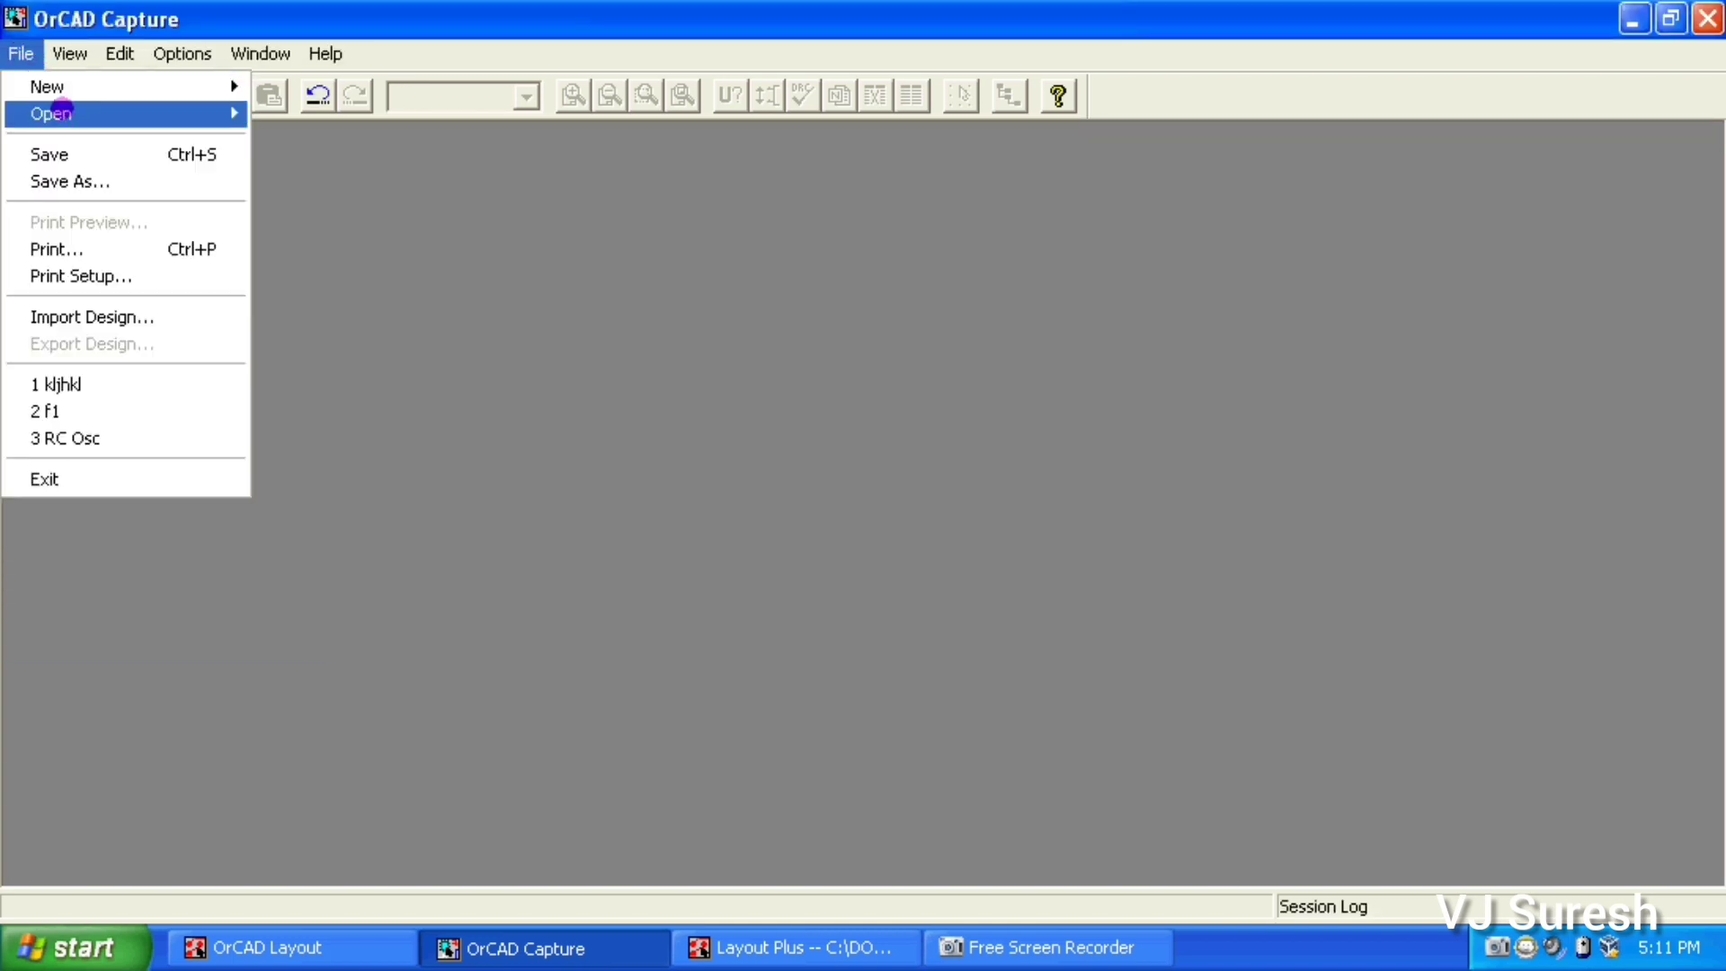
mouse_move(54, 113)
left_click(301, 112)
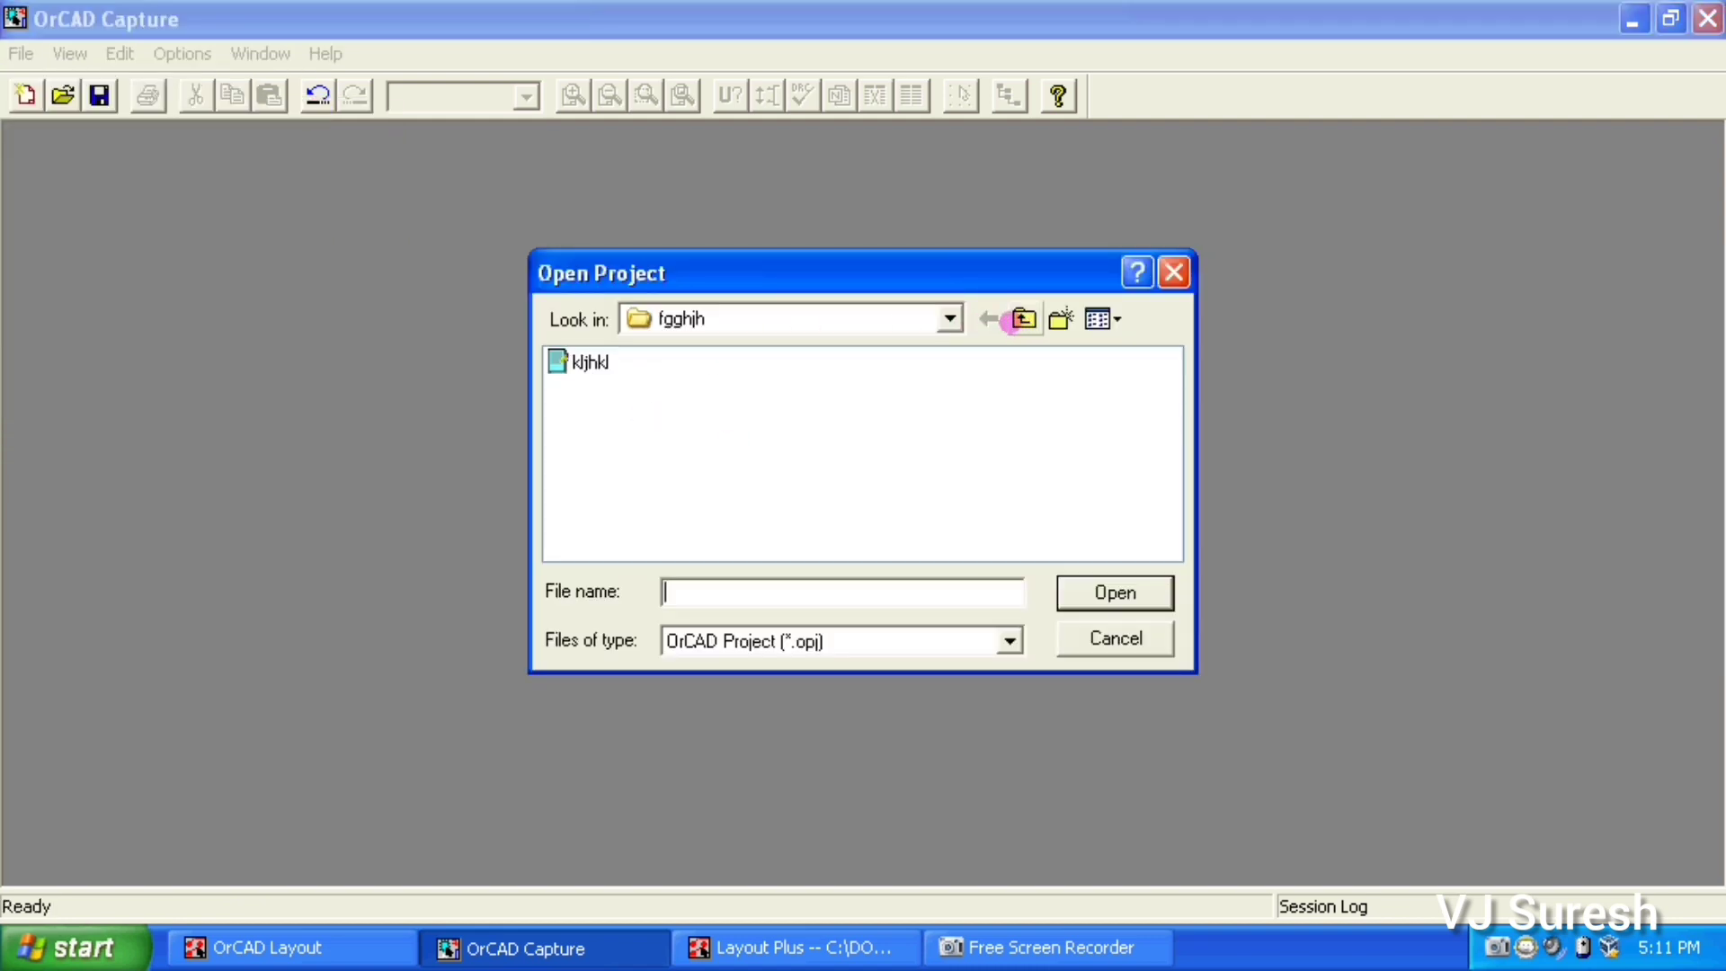
left_click(948, 318)
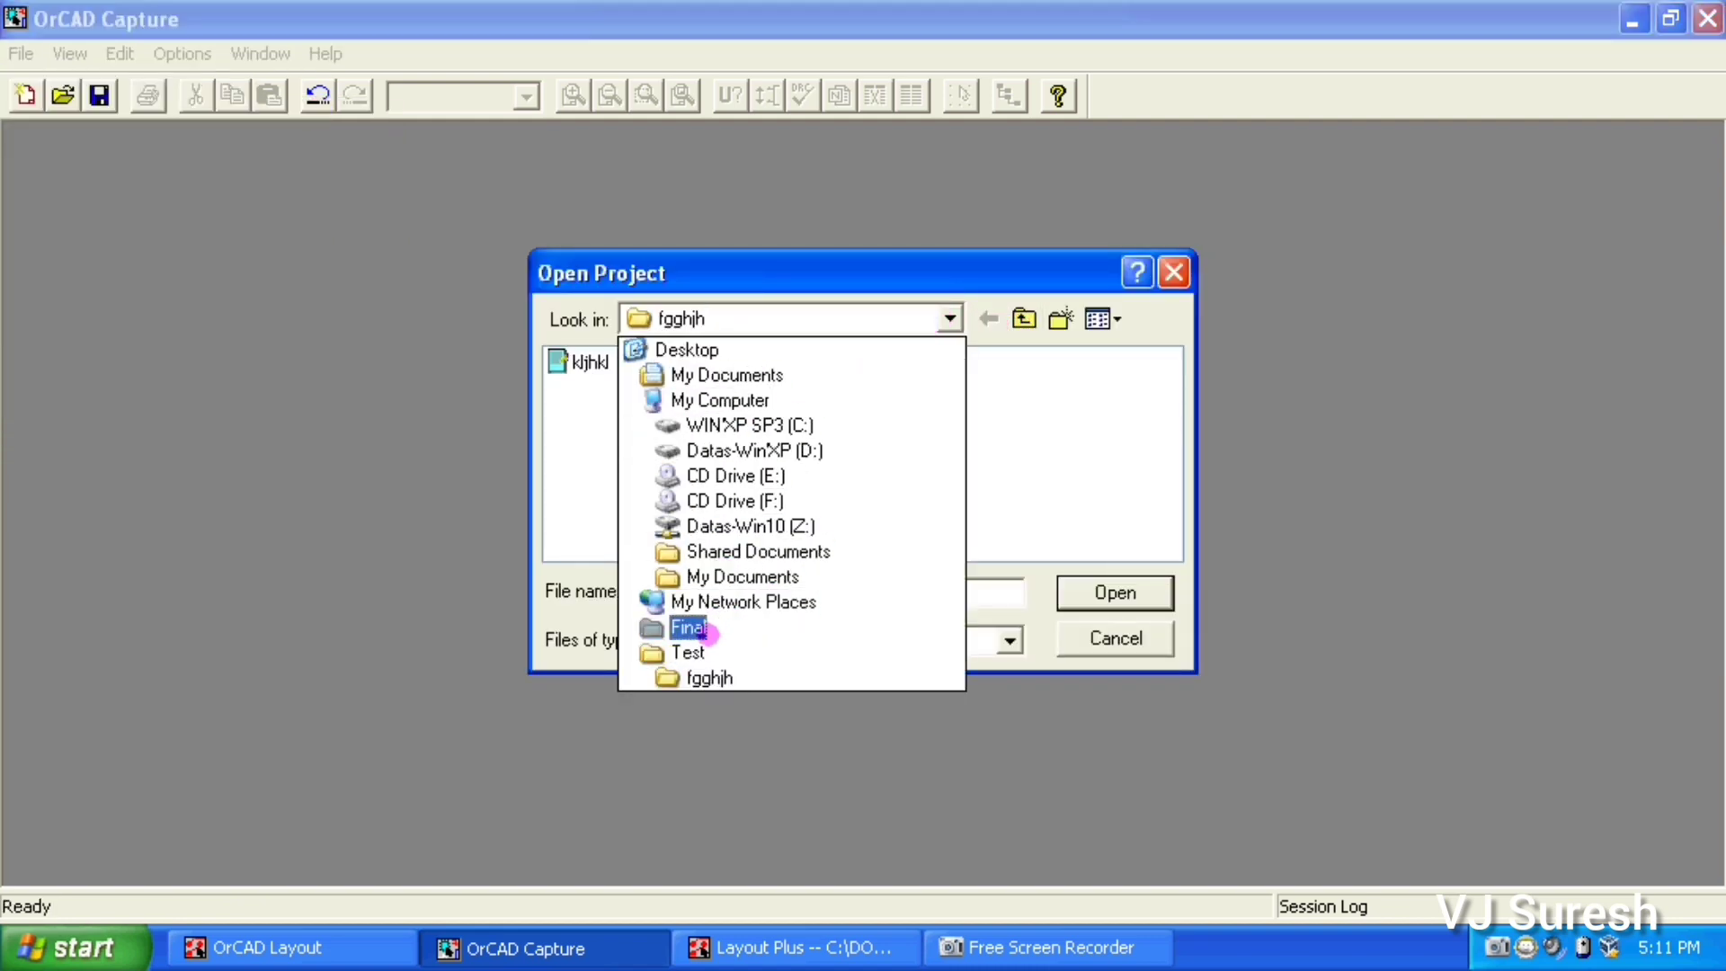
left_click(708, 629)
left_click(645, 363)
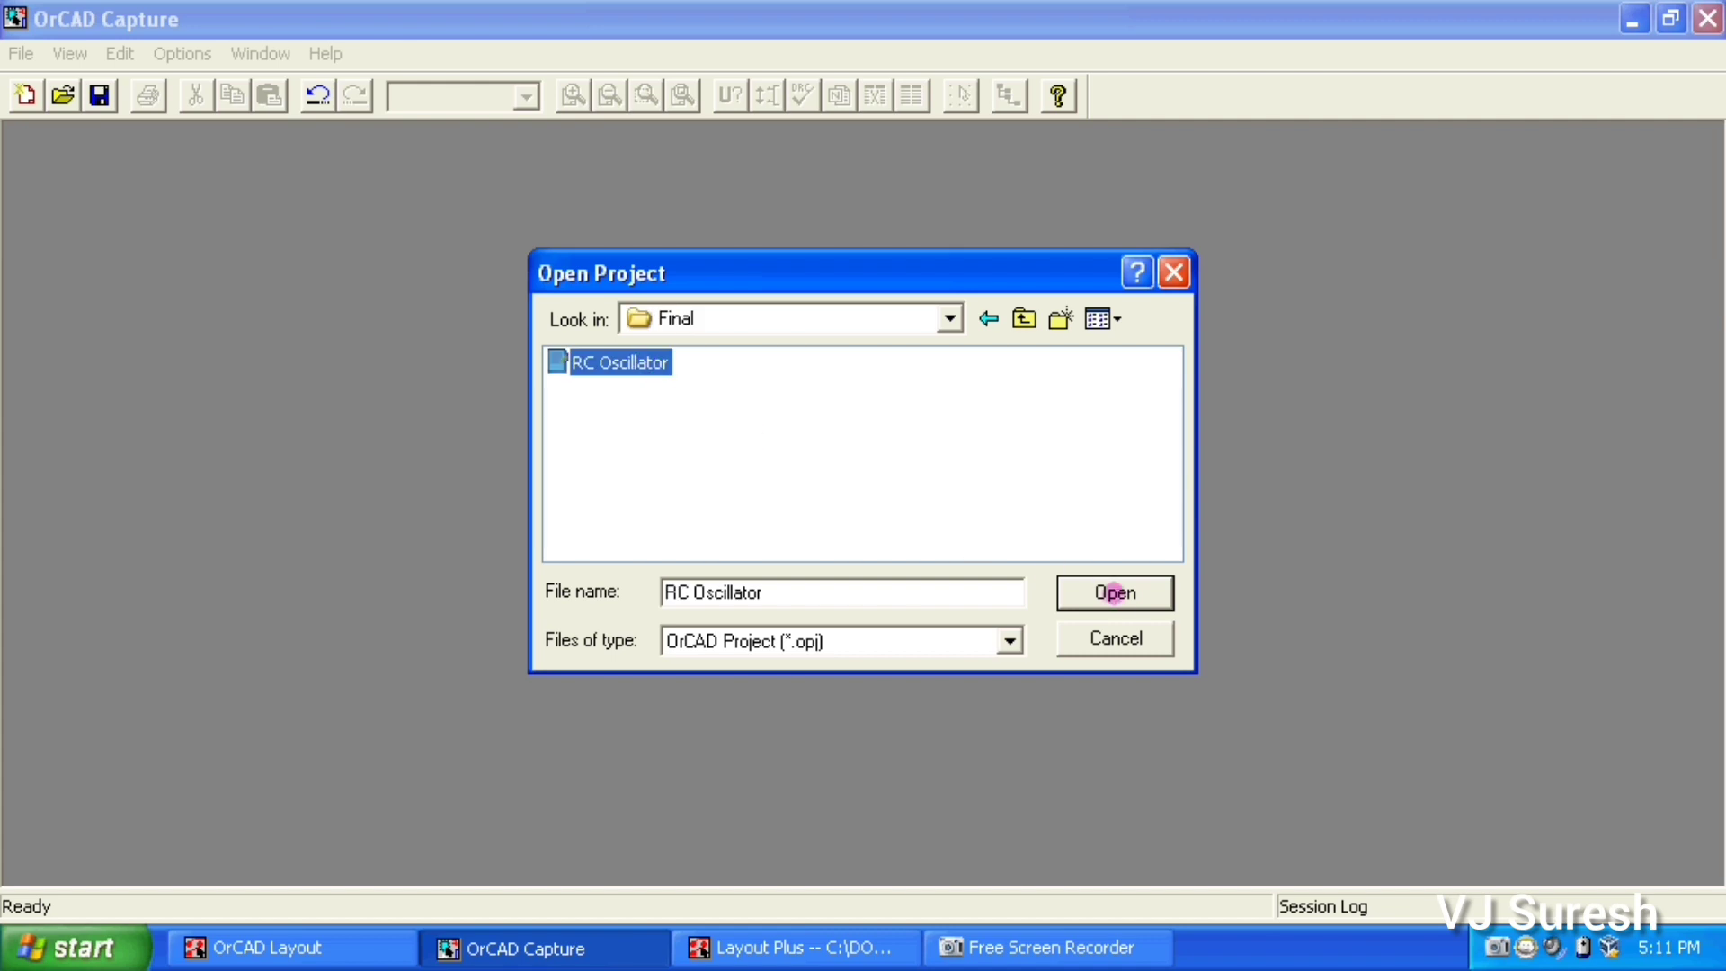
left_click(1115, 593)
Open PAGE1 of SCHEMATIC1 in rc oscillator.dsn and maximize it to show the whole RC phase-shift oscillator circuit
double_click(206, 331)
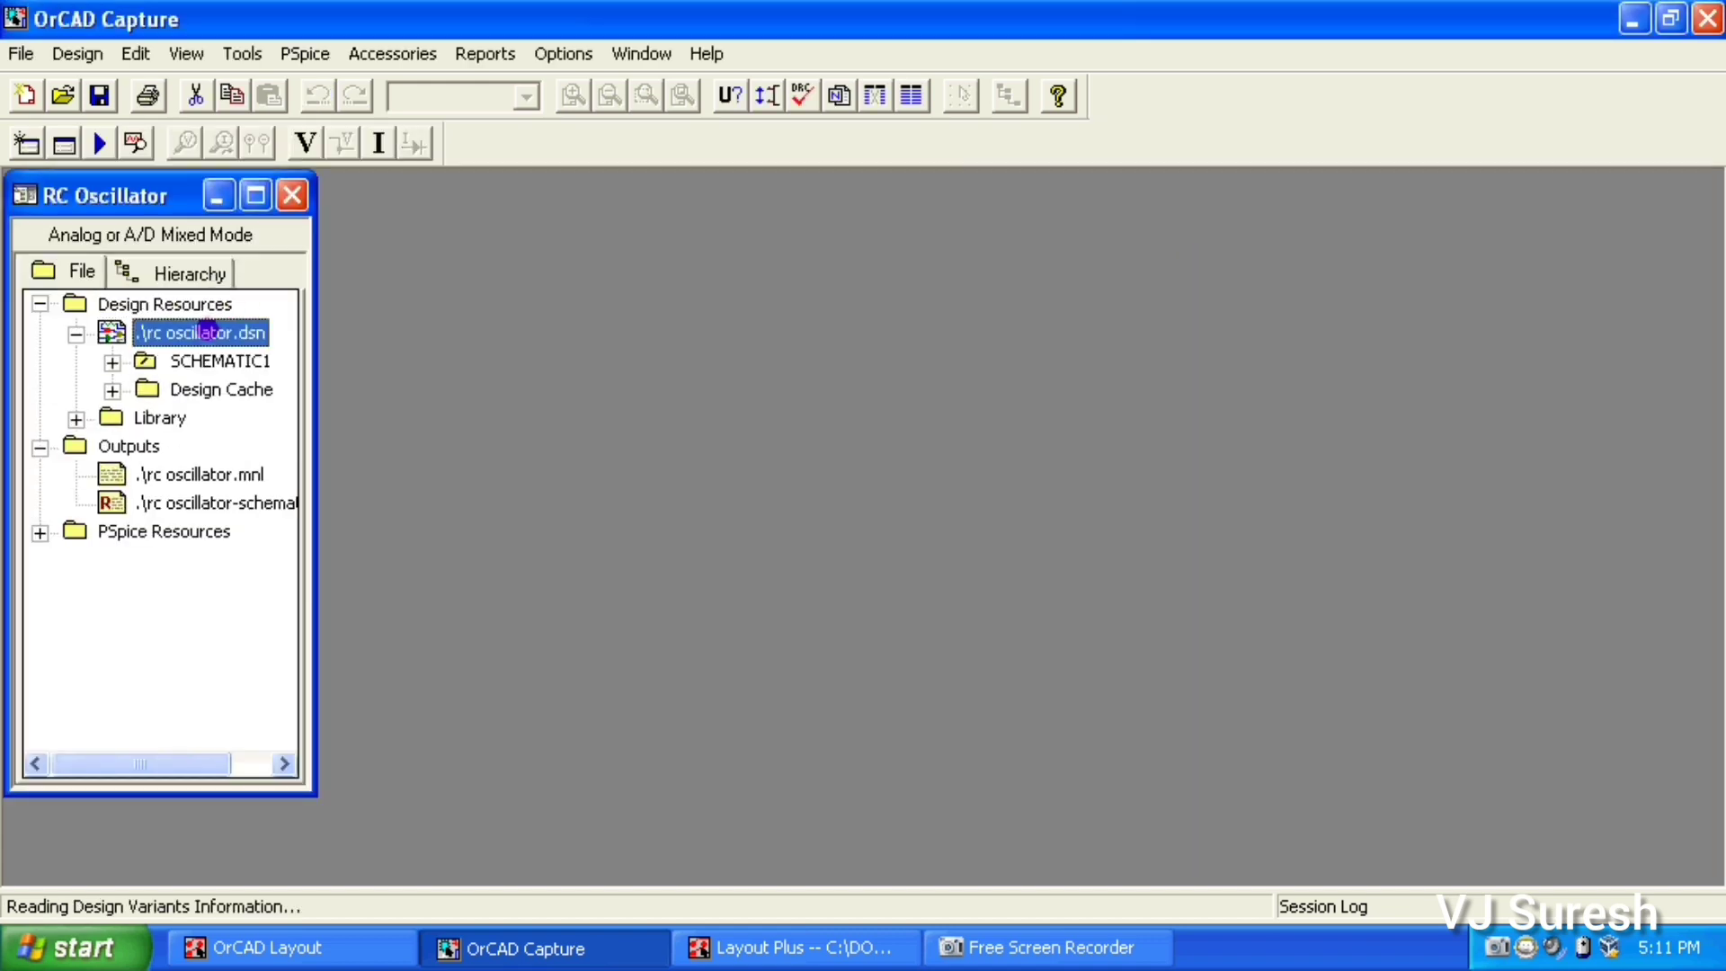
double_click(209, 358)
double_click(225, 386)
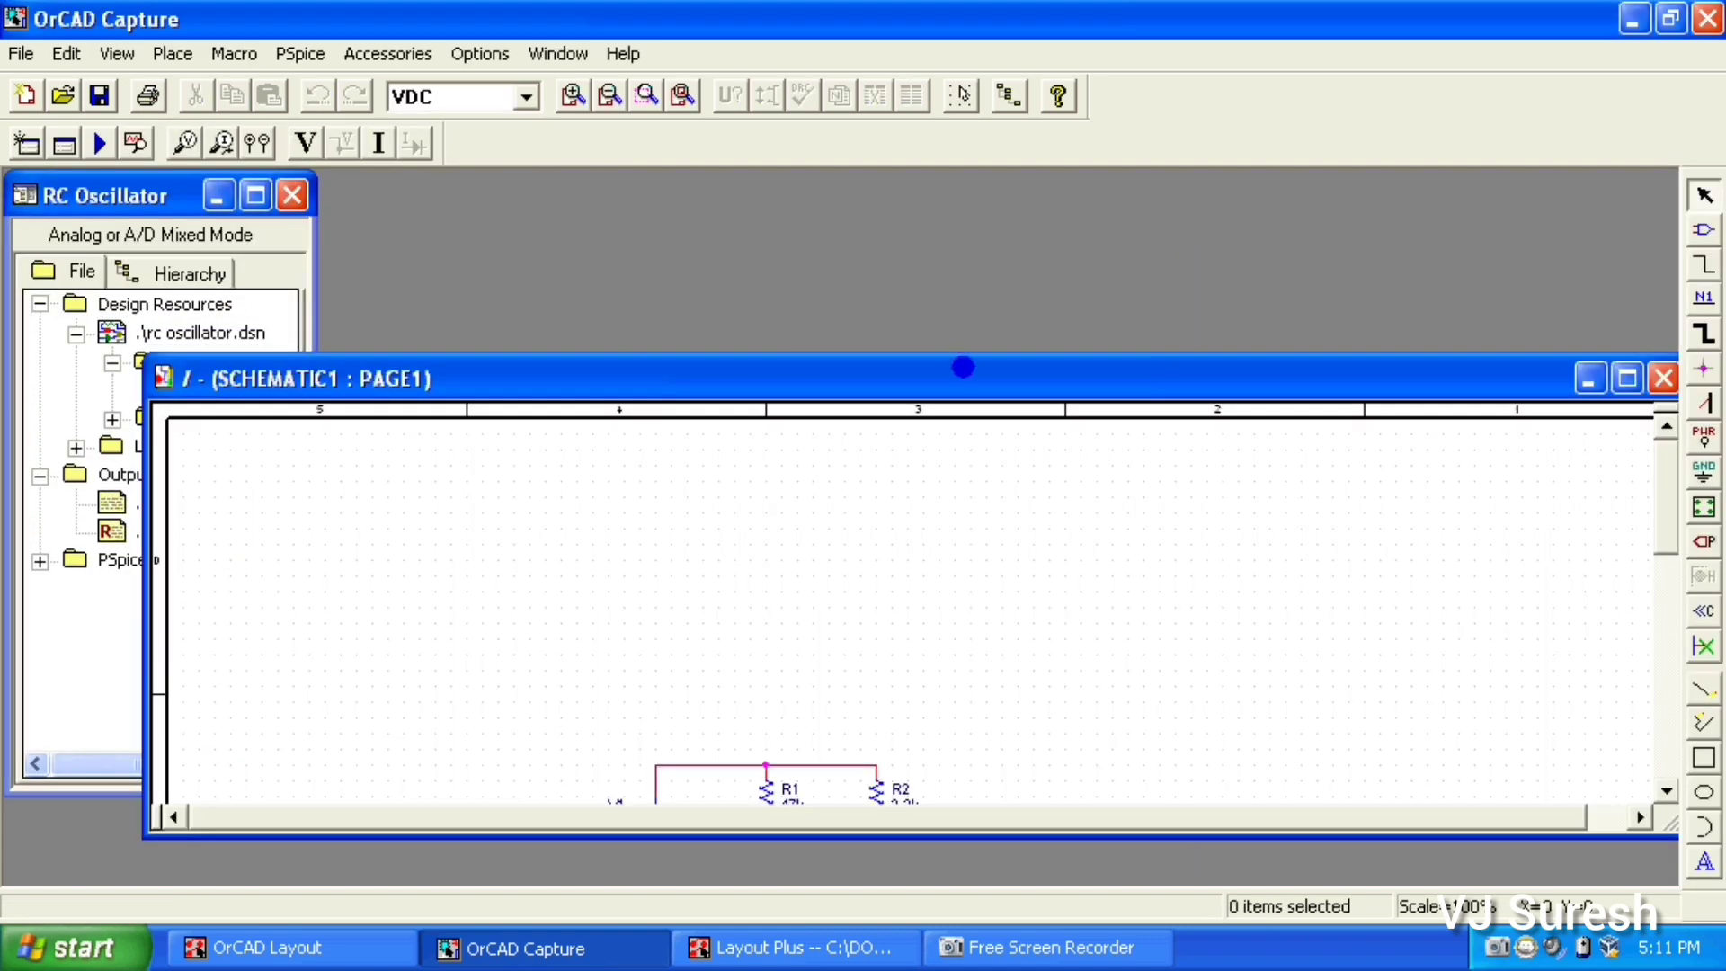
double_click(968, 369)
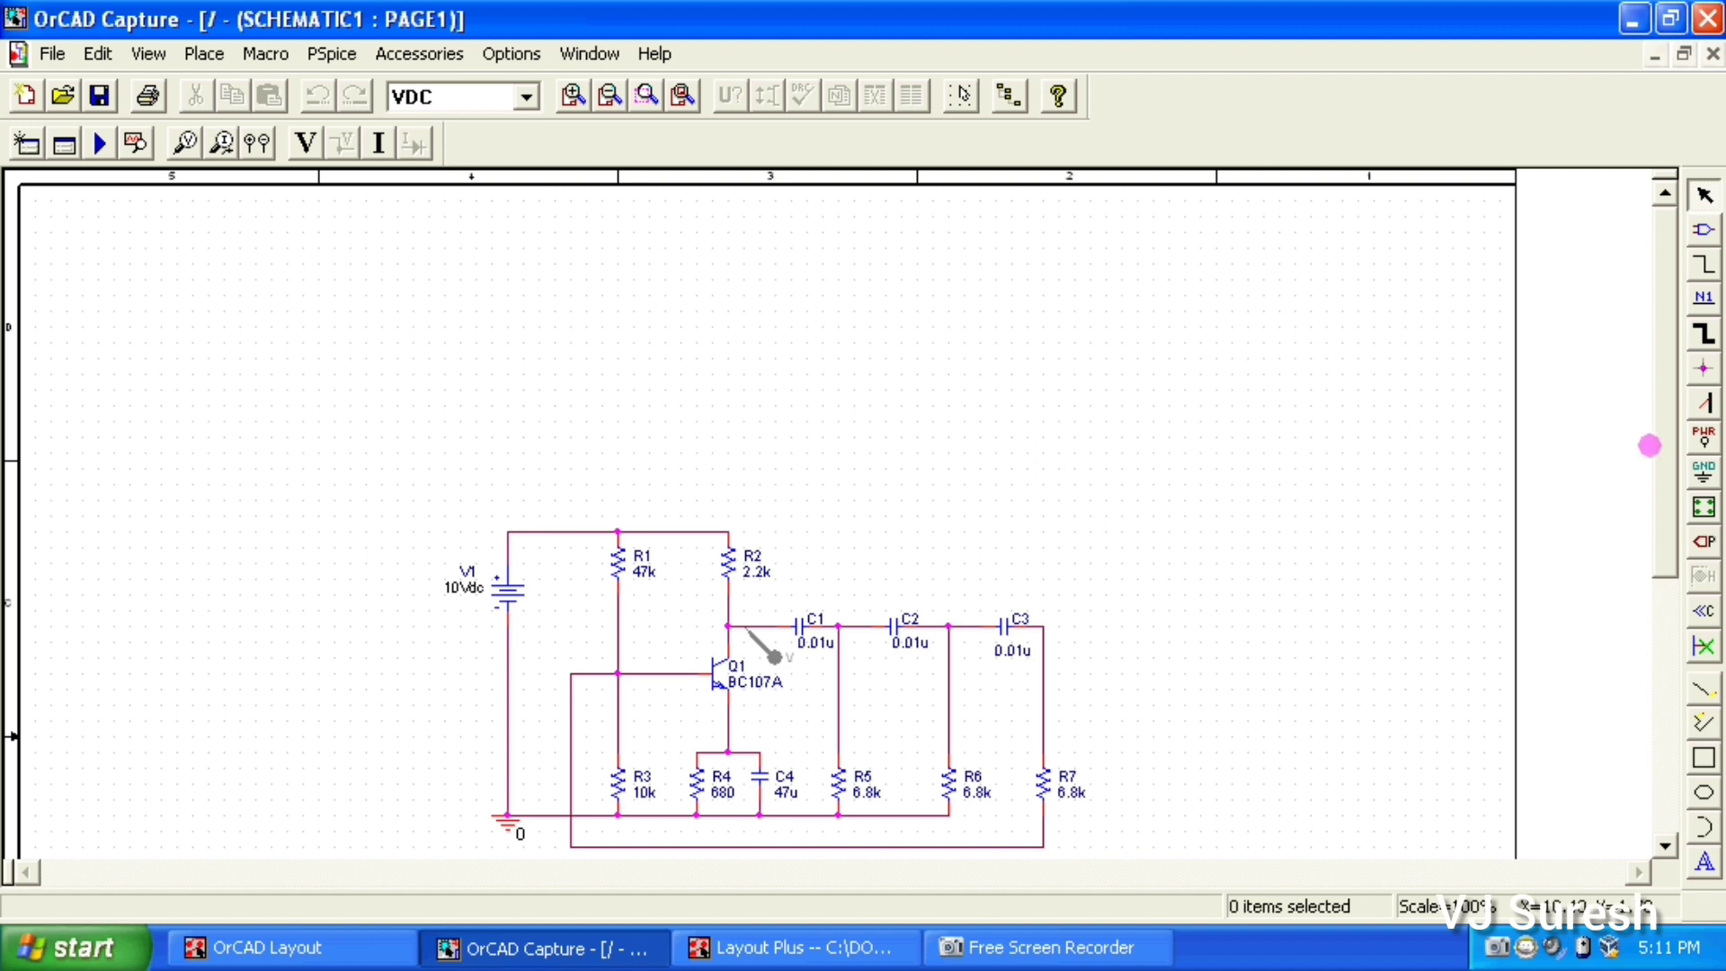
left_click_drag(1658, 459, 1662, 559)
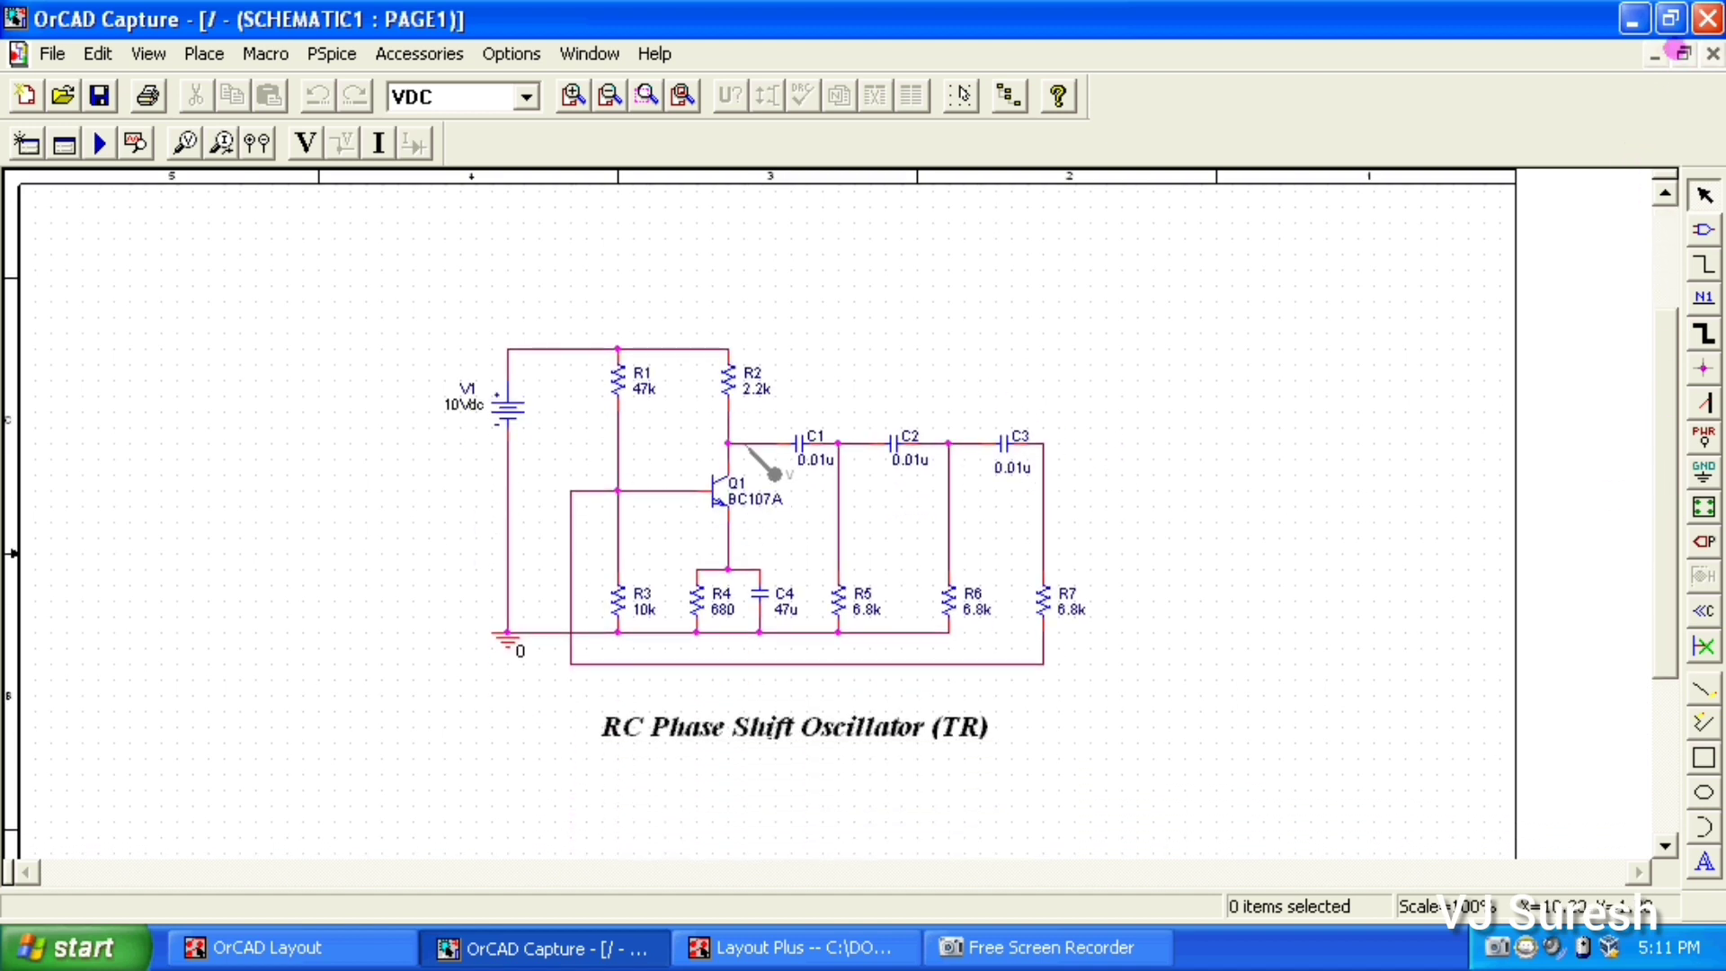
Restore the Capture window to a smaller size, place it beside the Layout Plus window, and redraw the board
double_click(1032, 29)
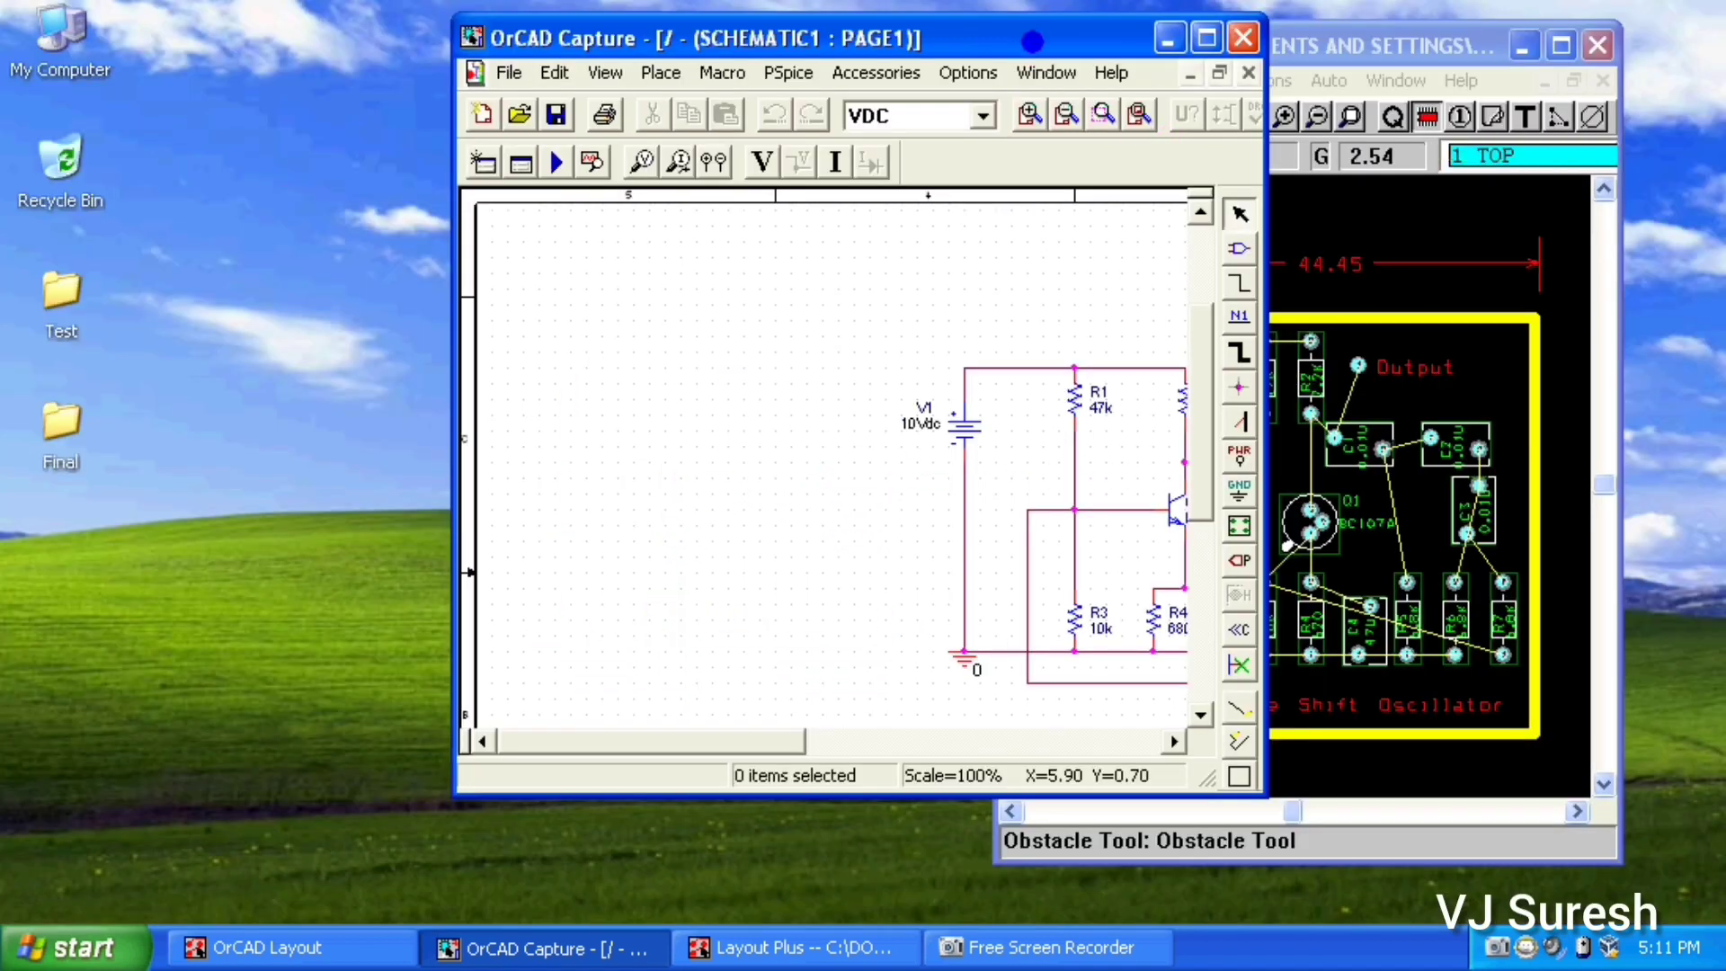
left_click_drag(1032, 42, 648, 44)
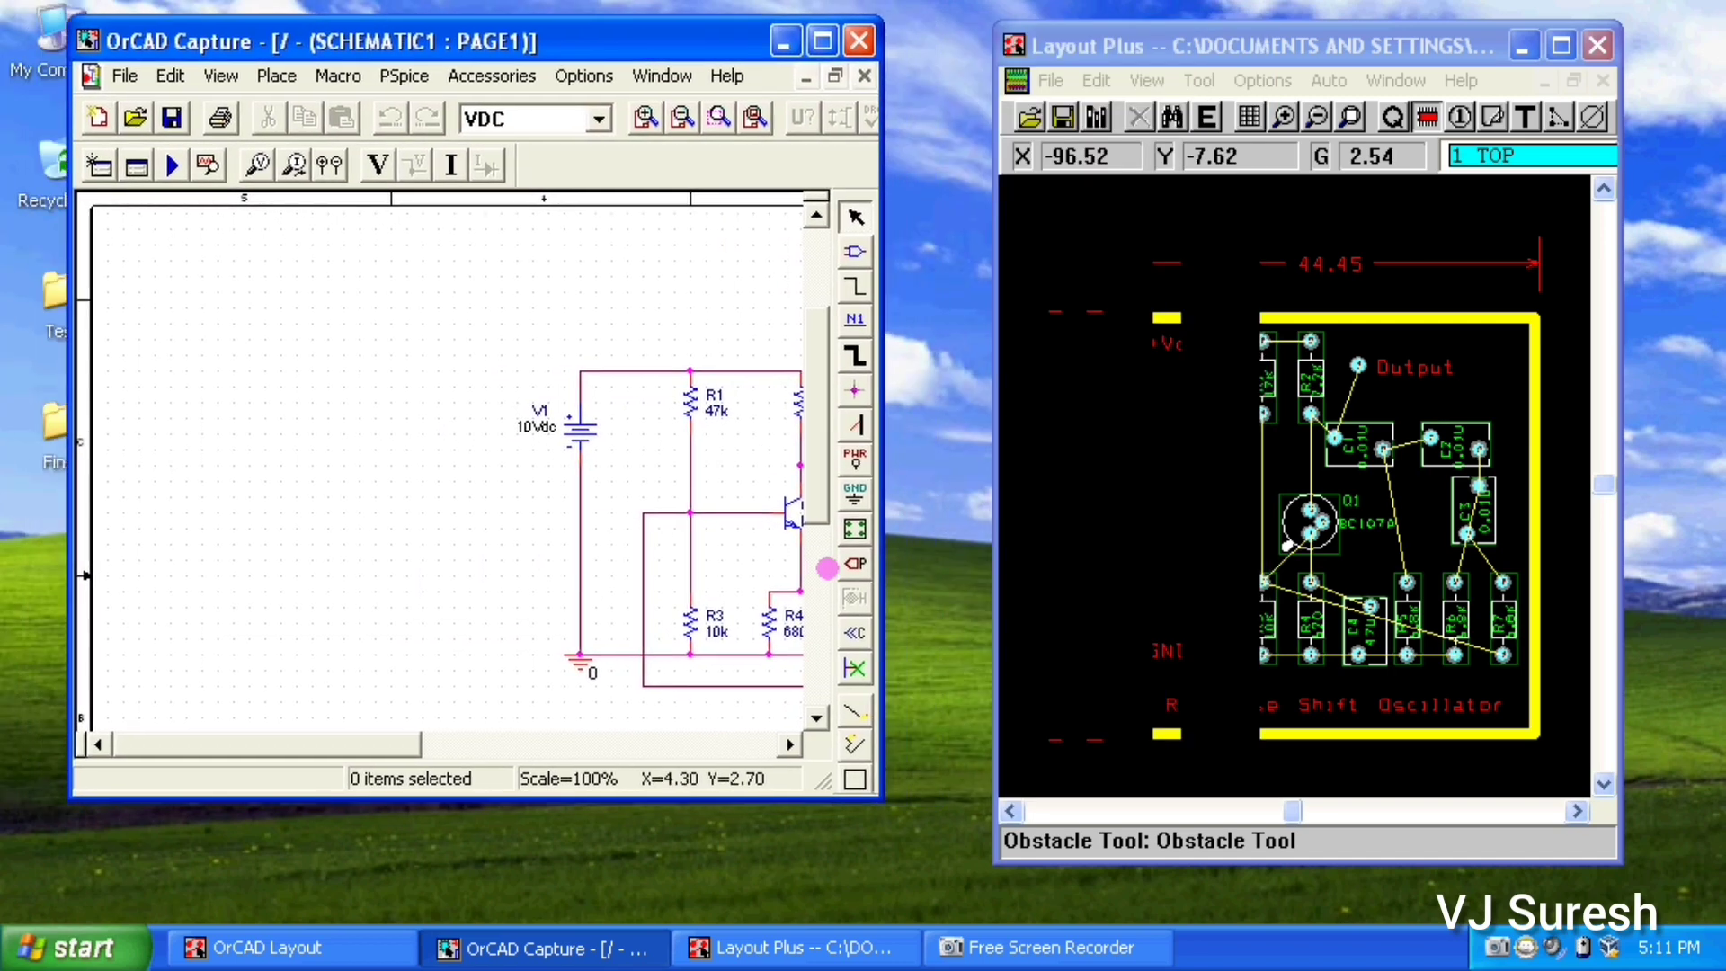
left_click_drag(405, 744, 563, 744)
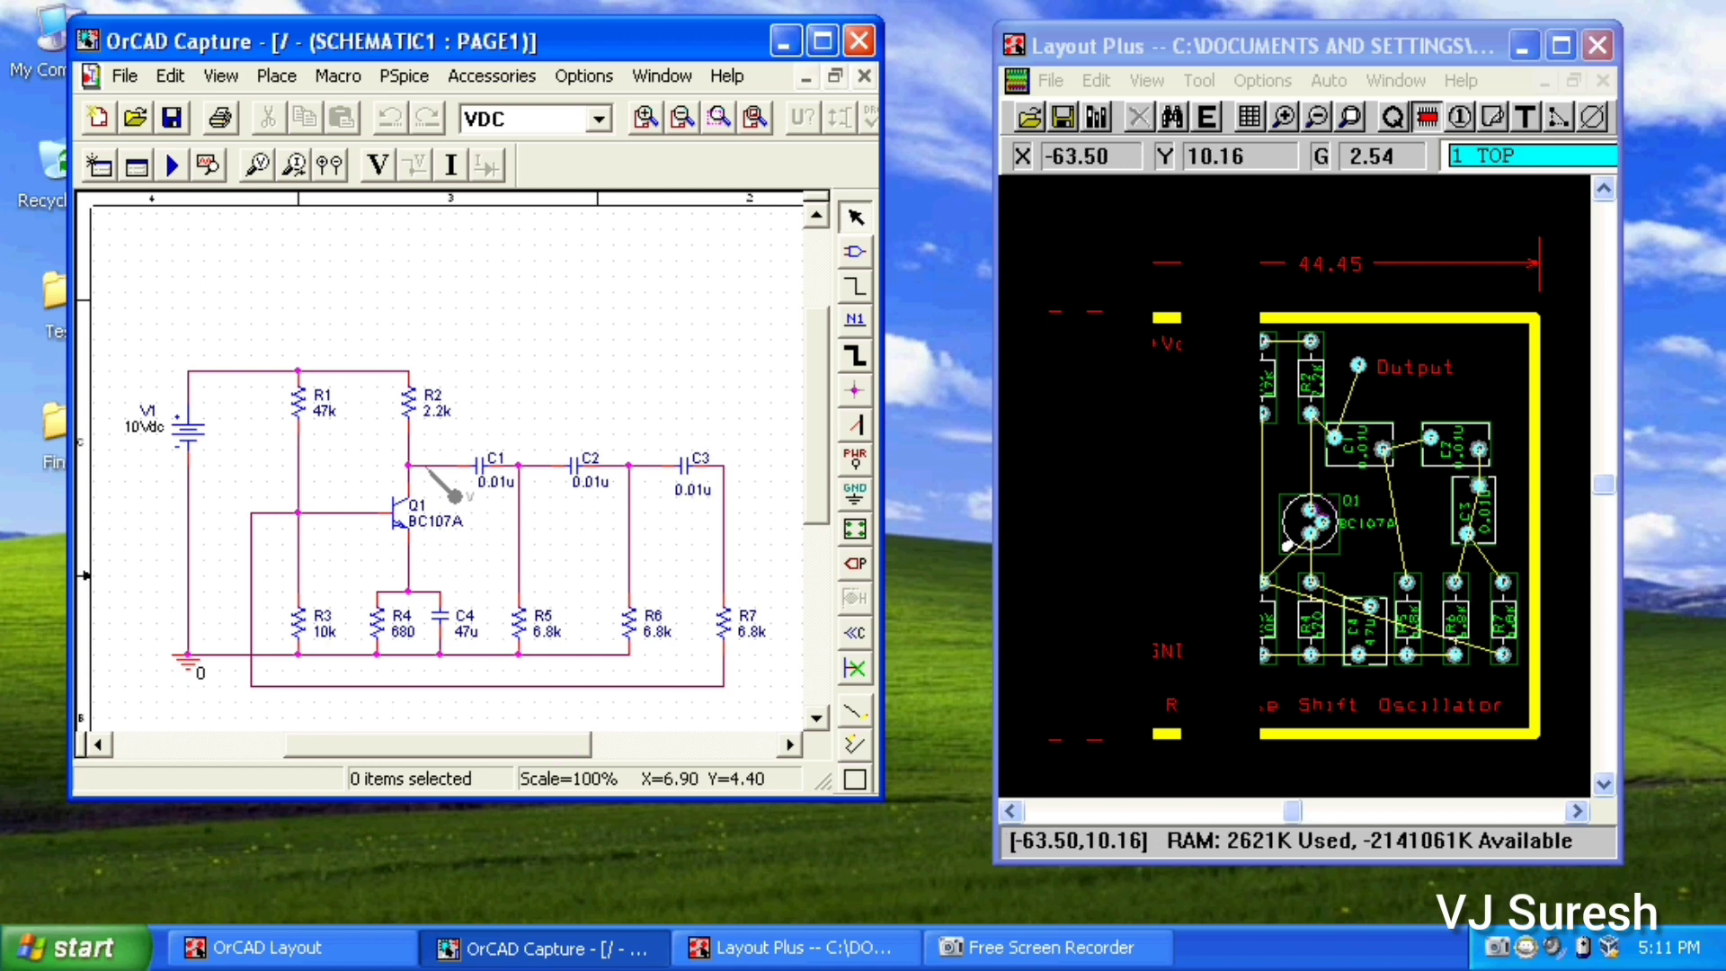
left_click(1146, 81)
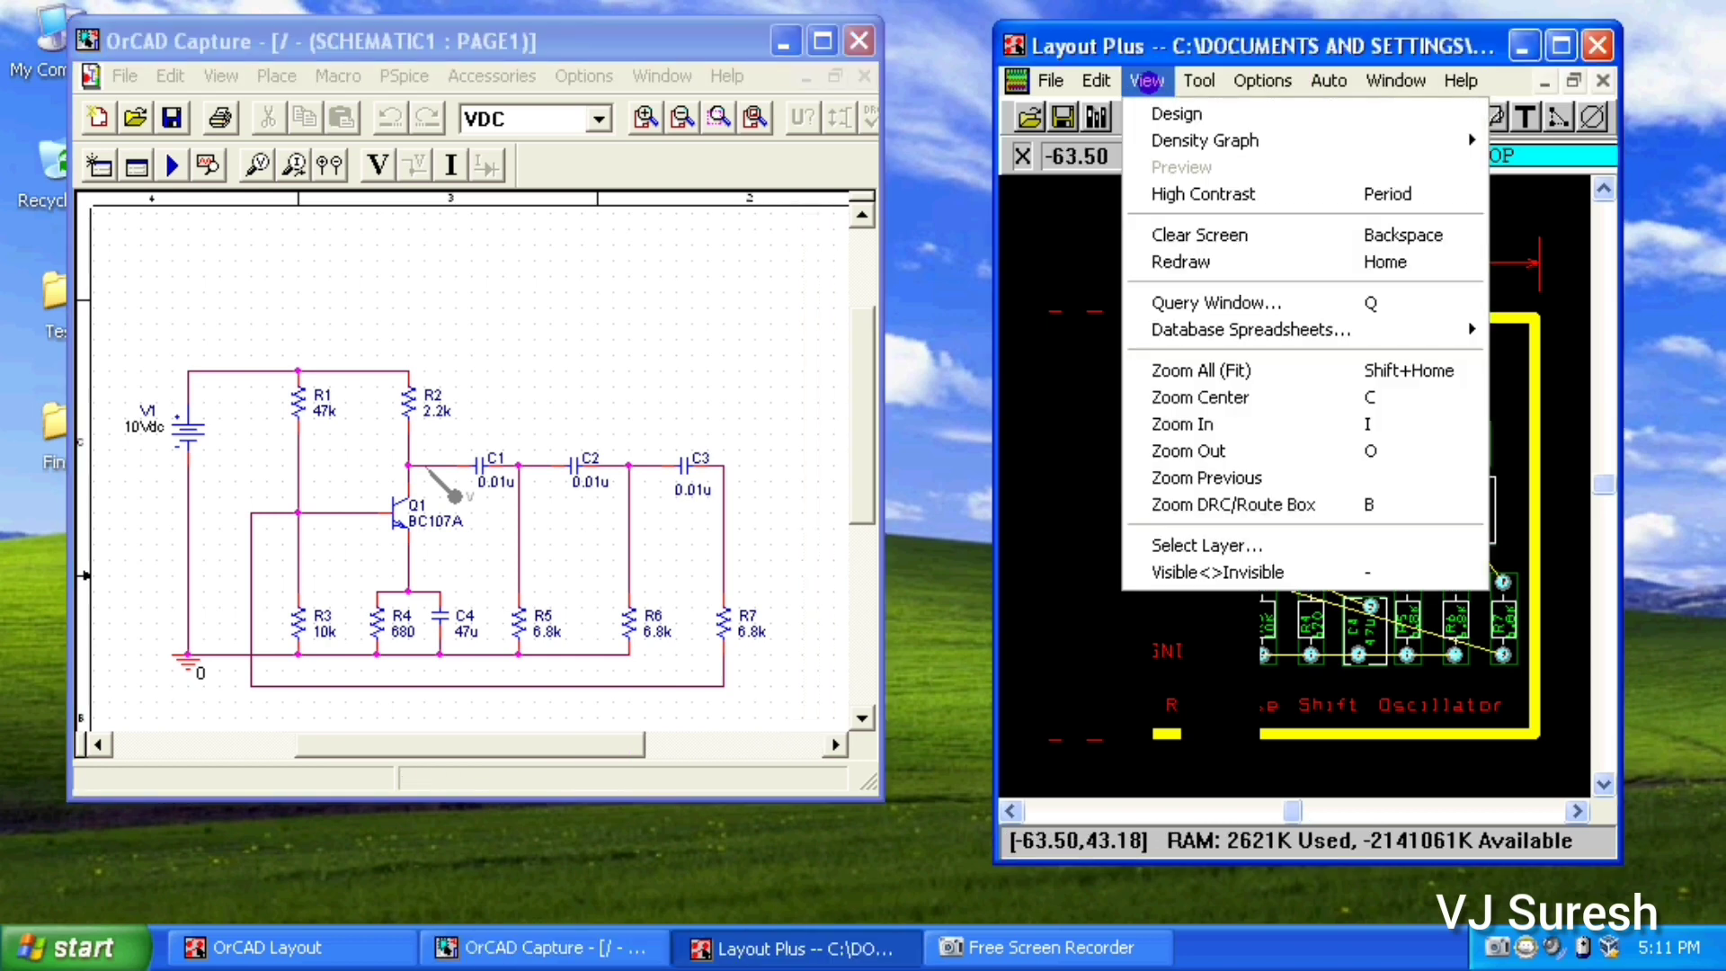
left_click(1214, 262)
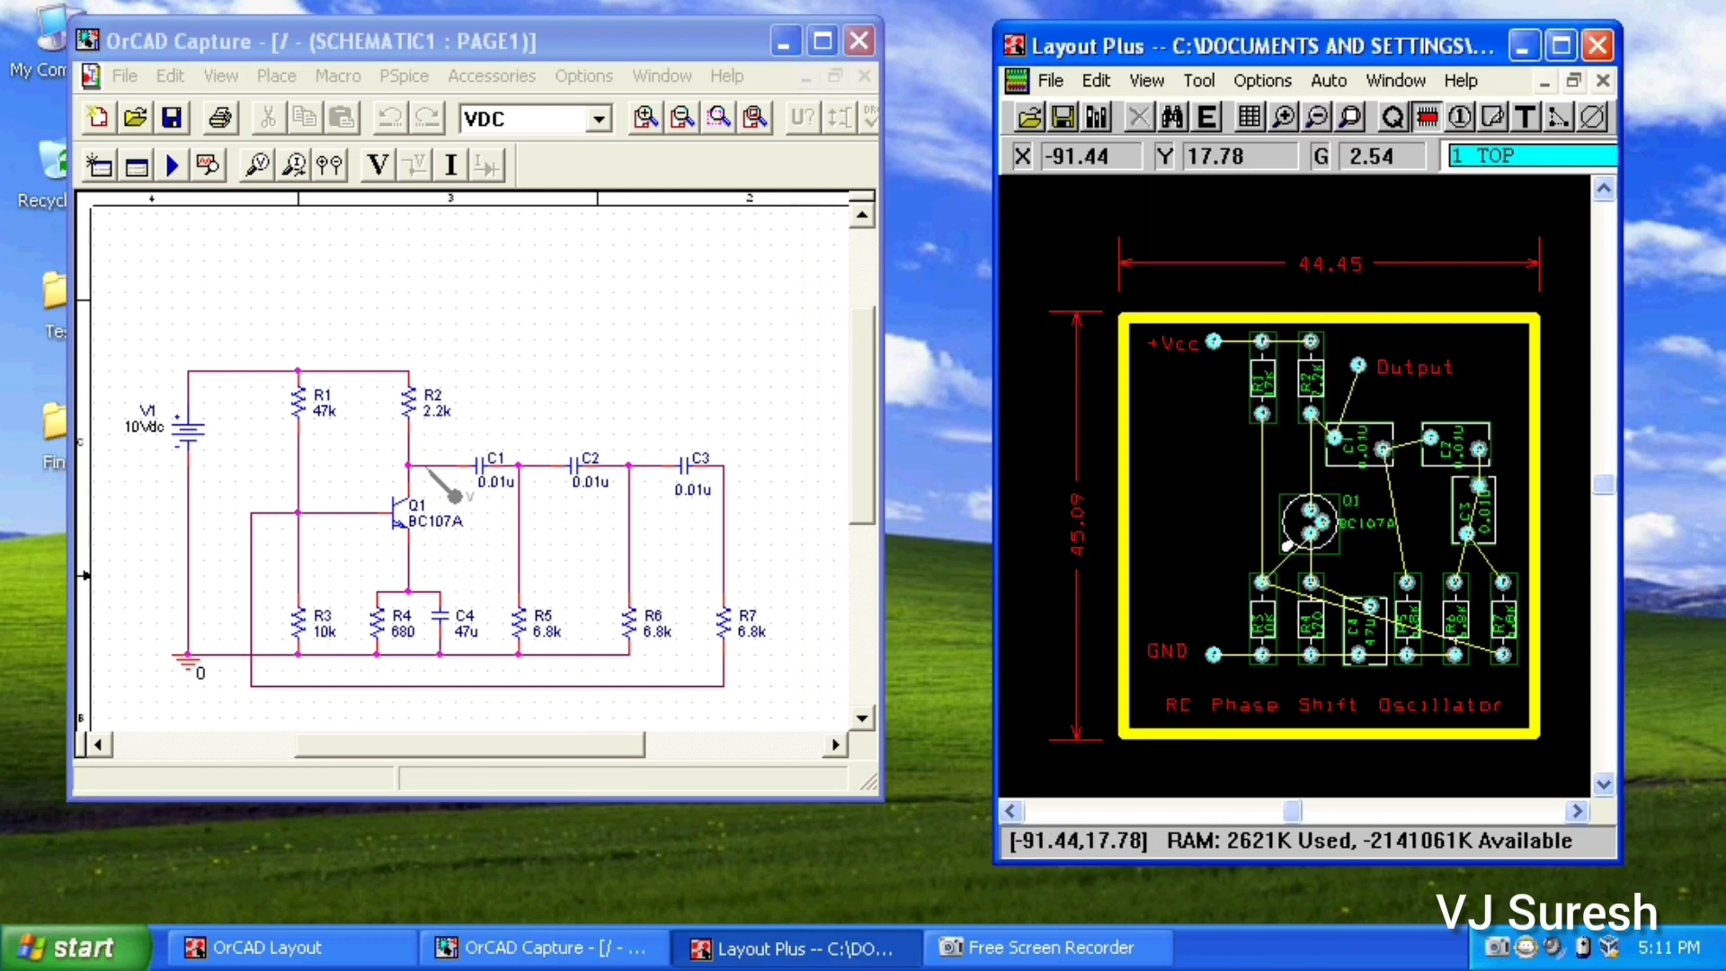
Switch to OrCAD Capture, view the RC Oscillator project file tree, and return to the maximized schematic page
left_click(557, 426)
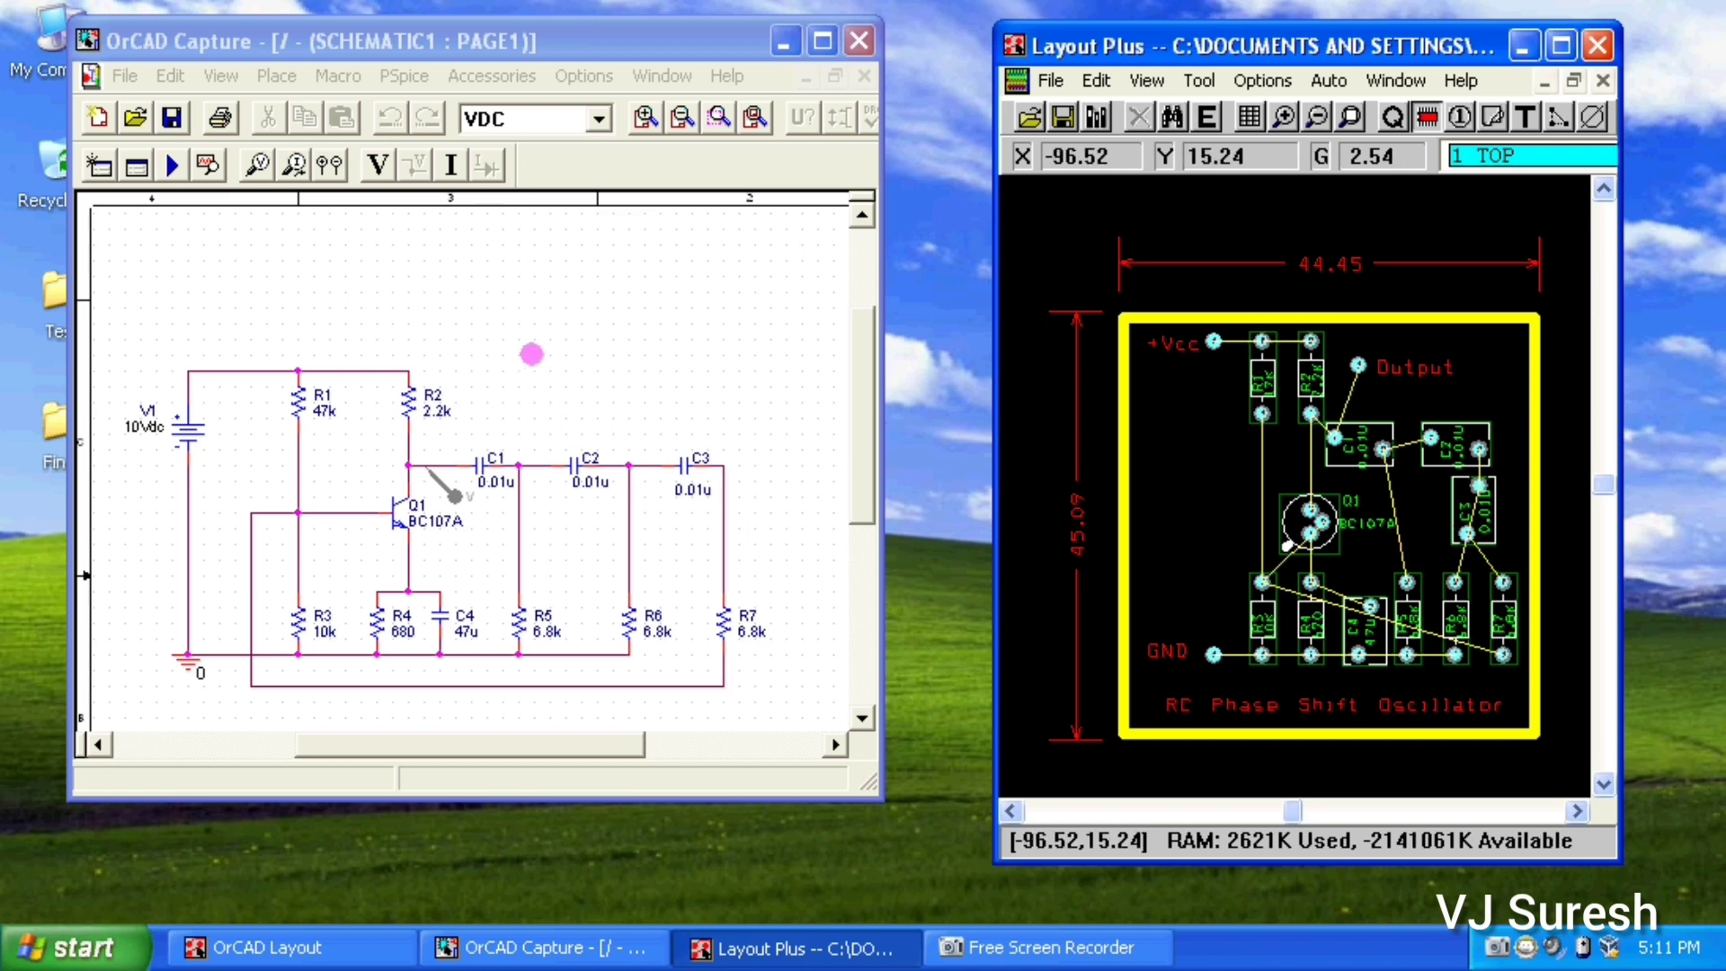
left_click(567, 40)
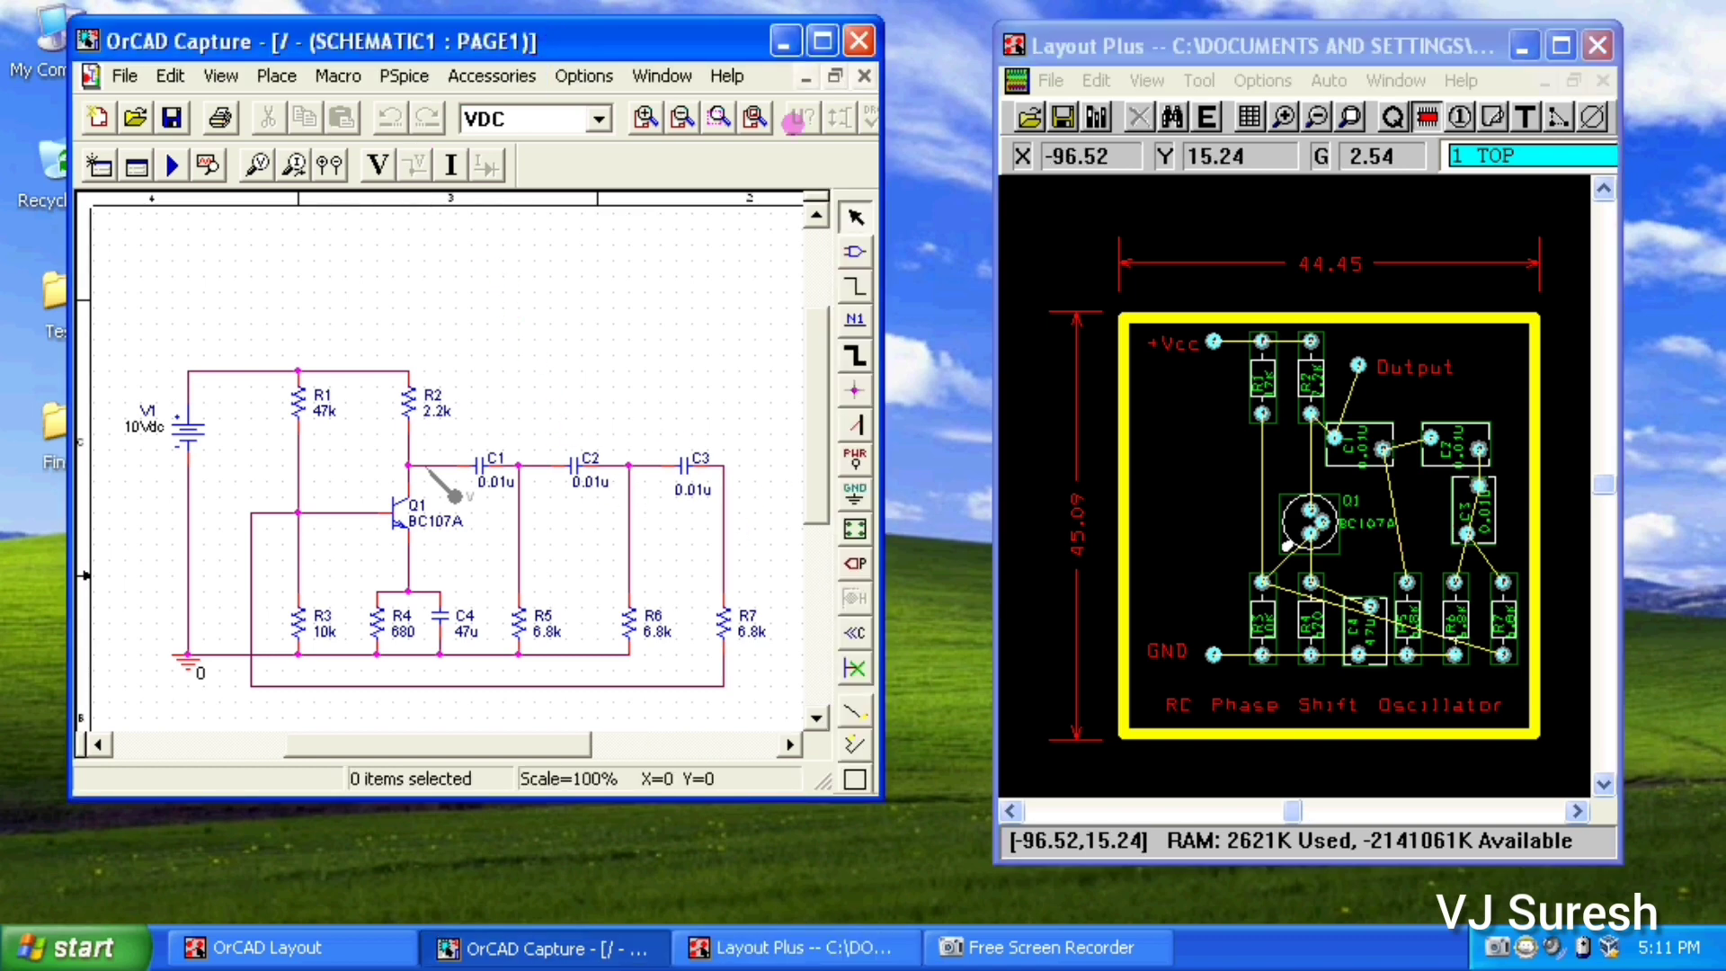
left_click(833, 76)
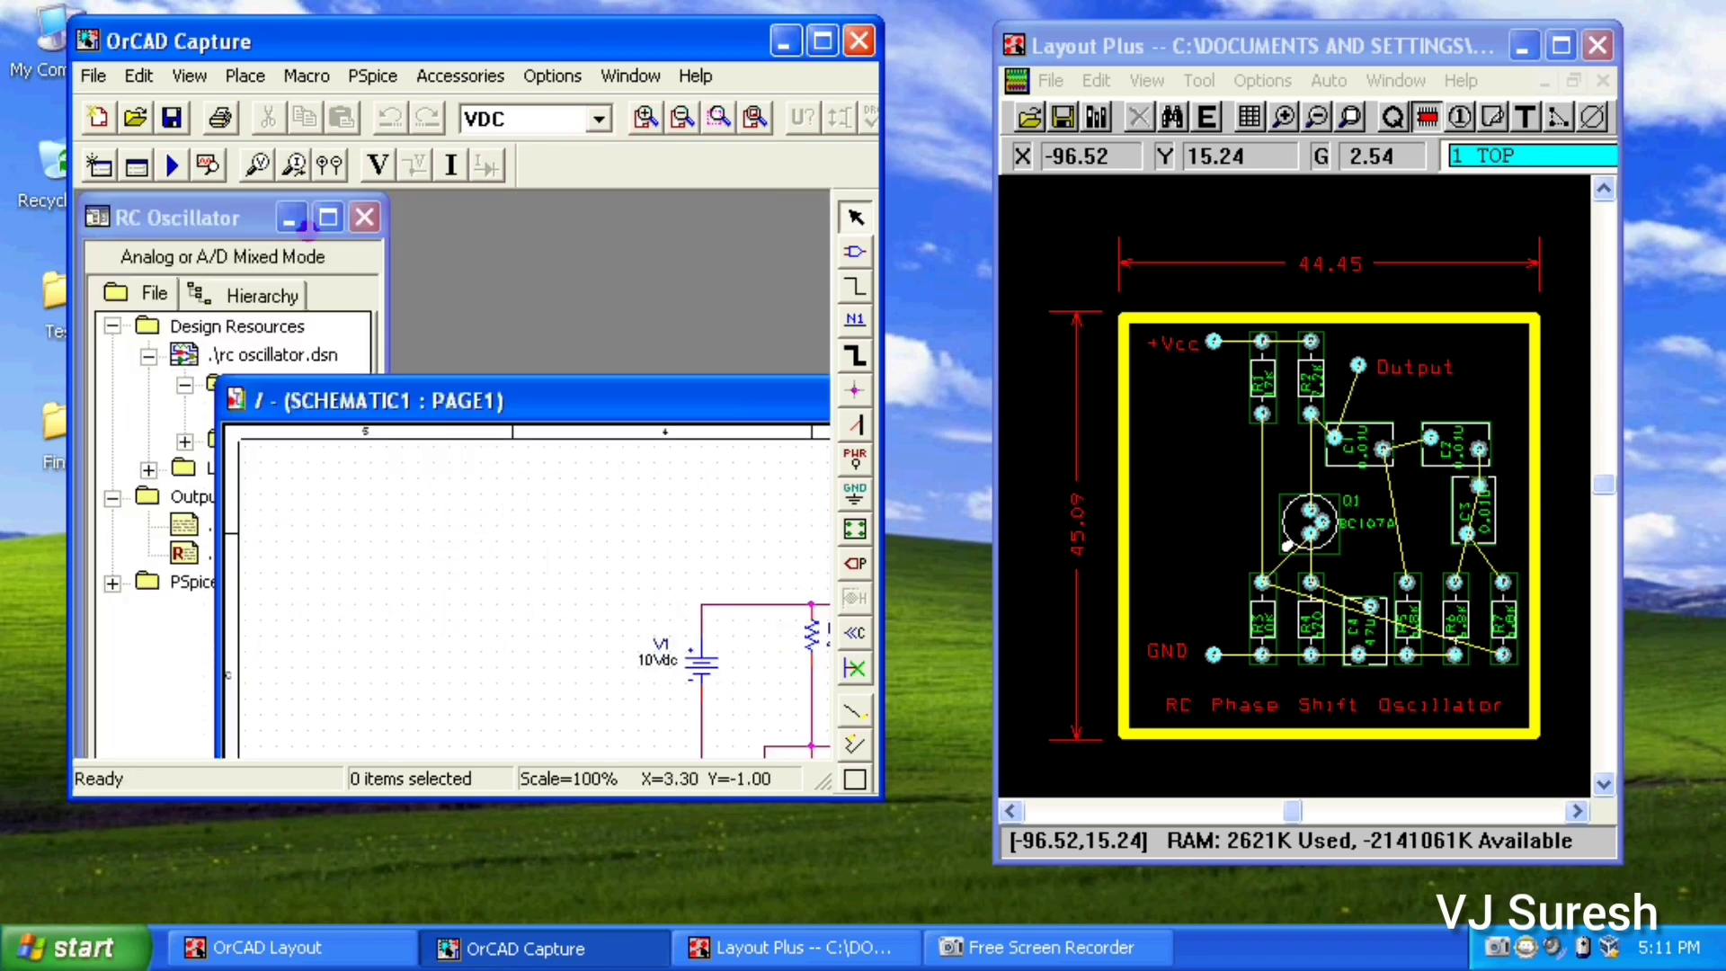
left_click(223, 217)
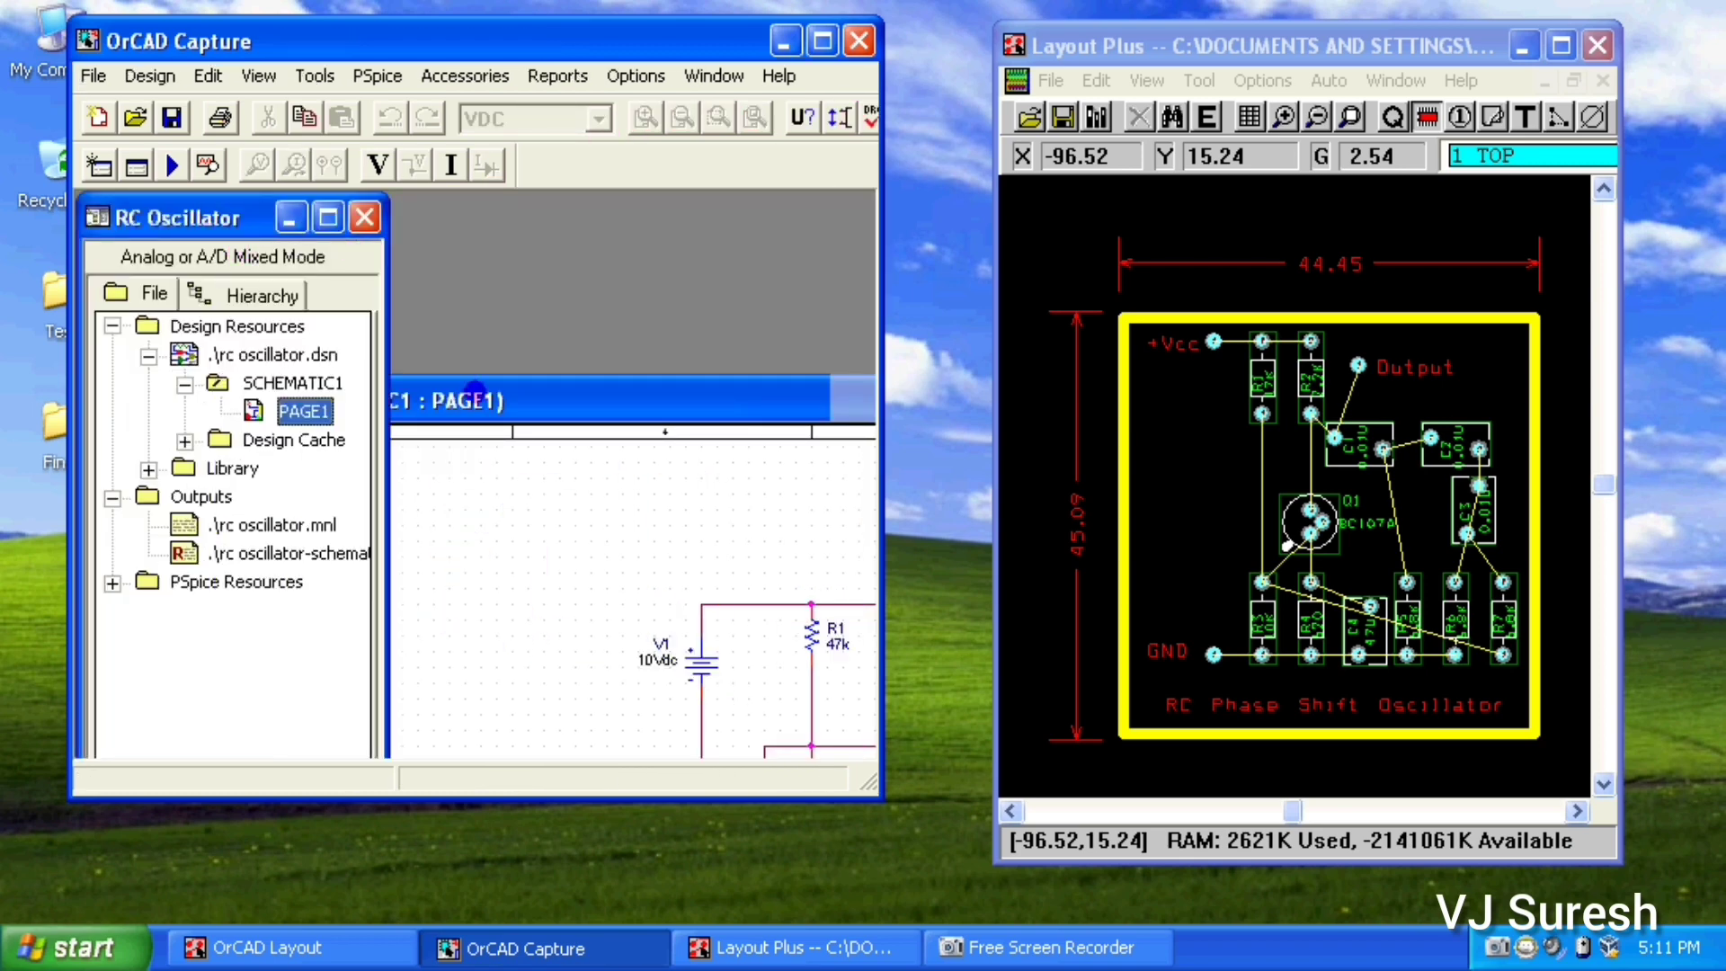
double_click(474, 393)
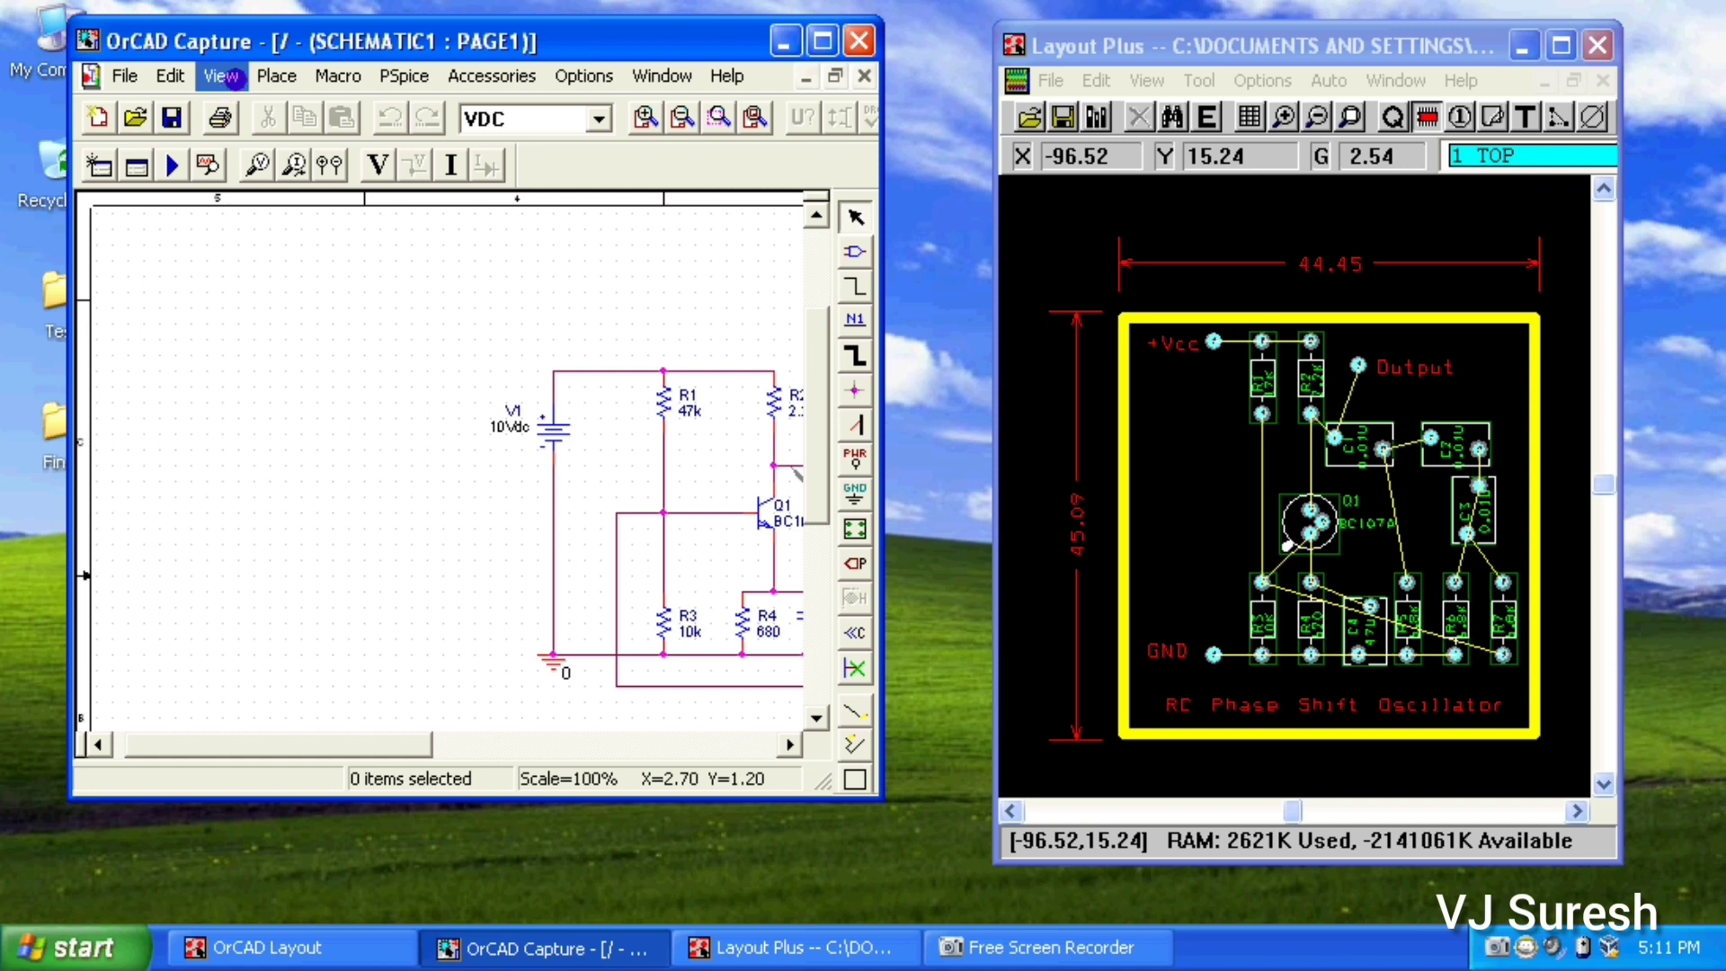
left_click_drag(400, 741, 555, 741)
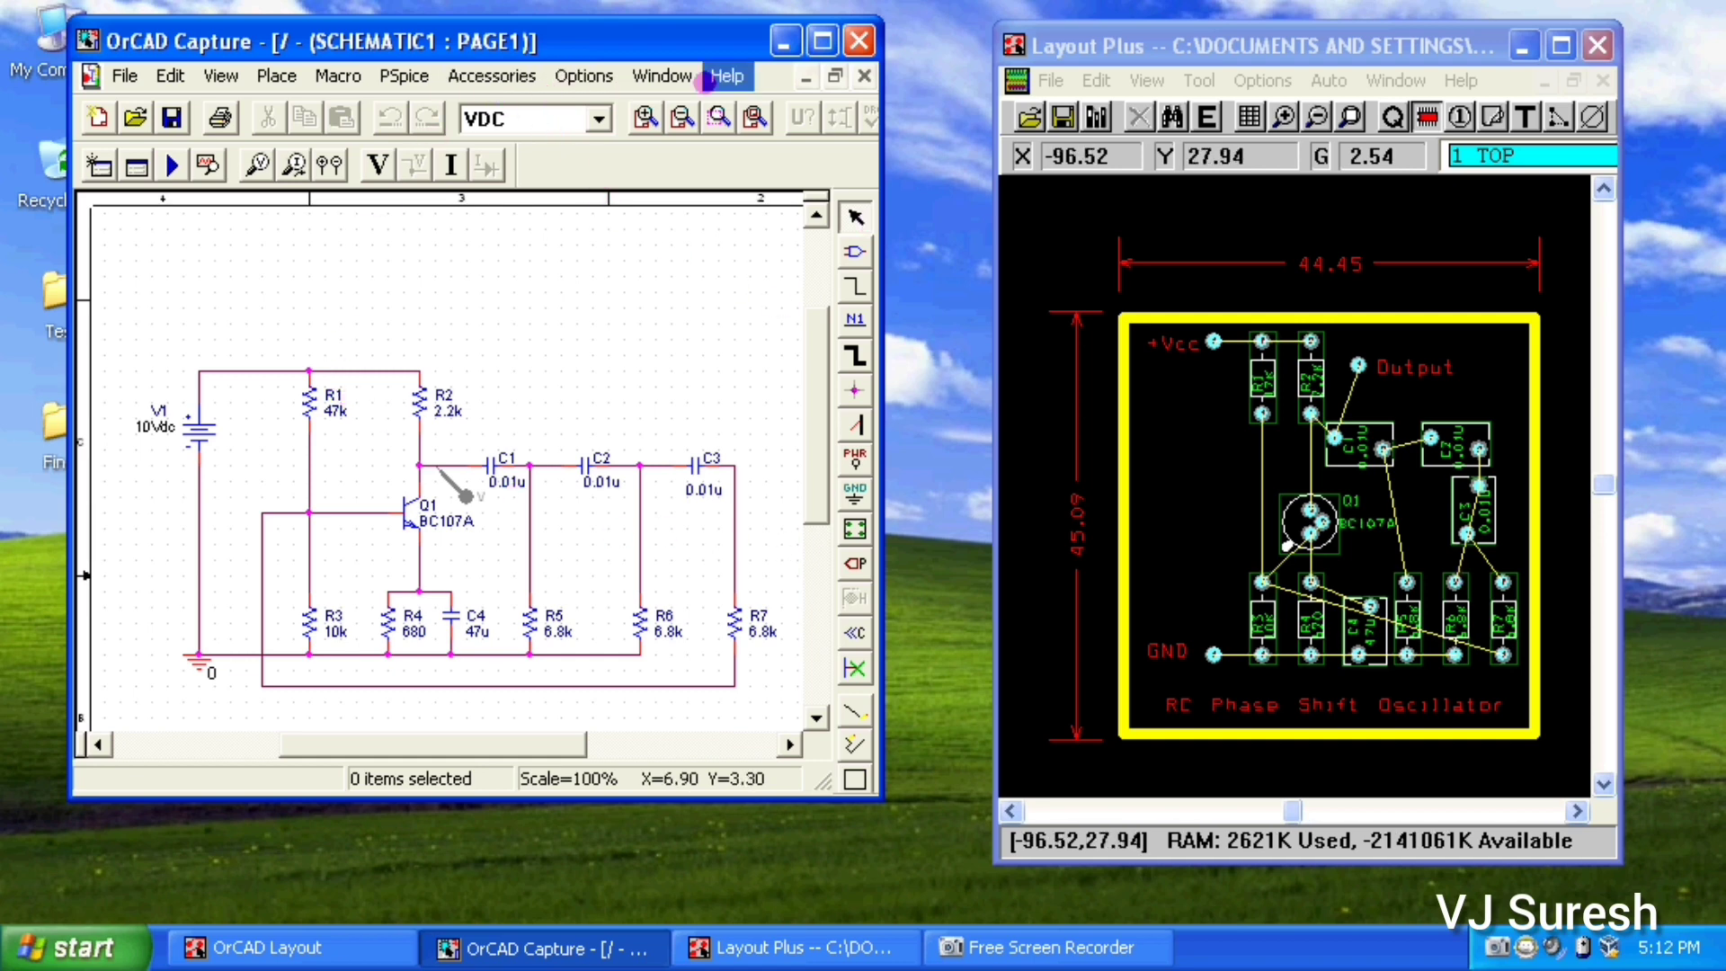
left_click(584, 75)
left_click(600, 107)
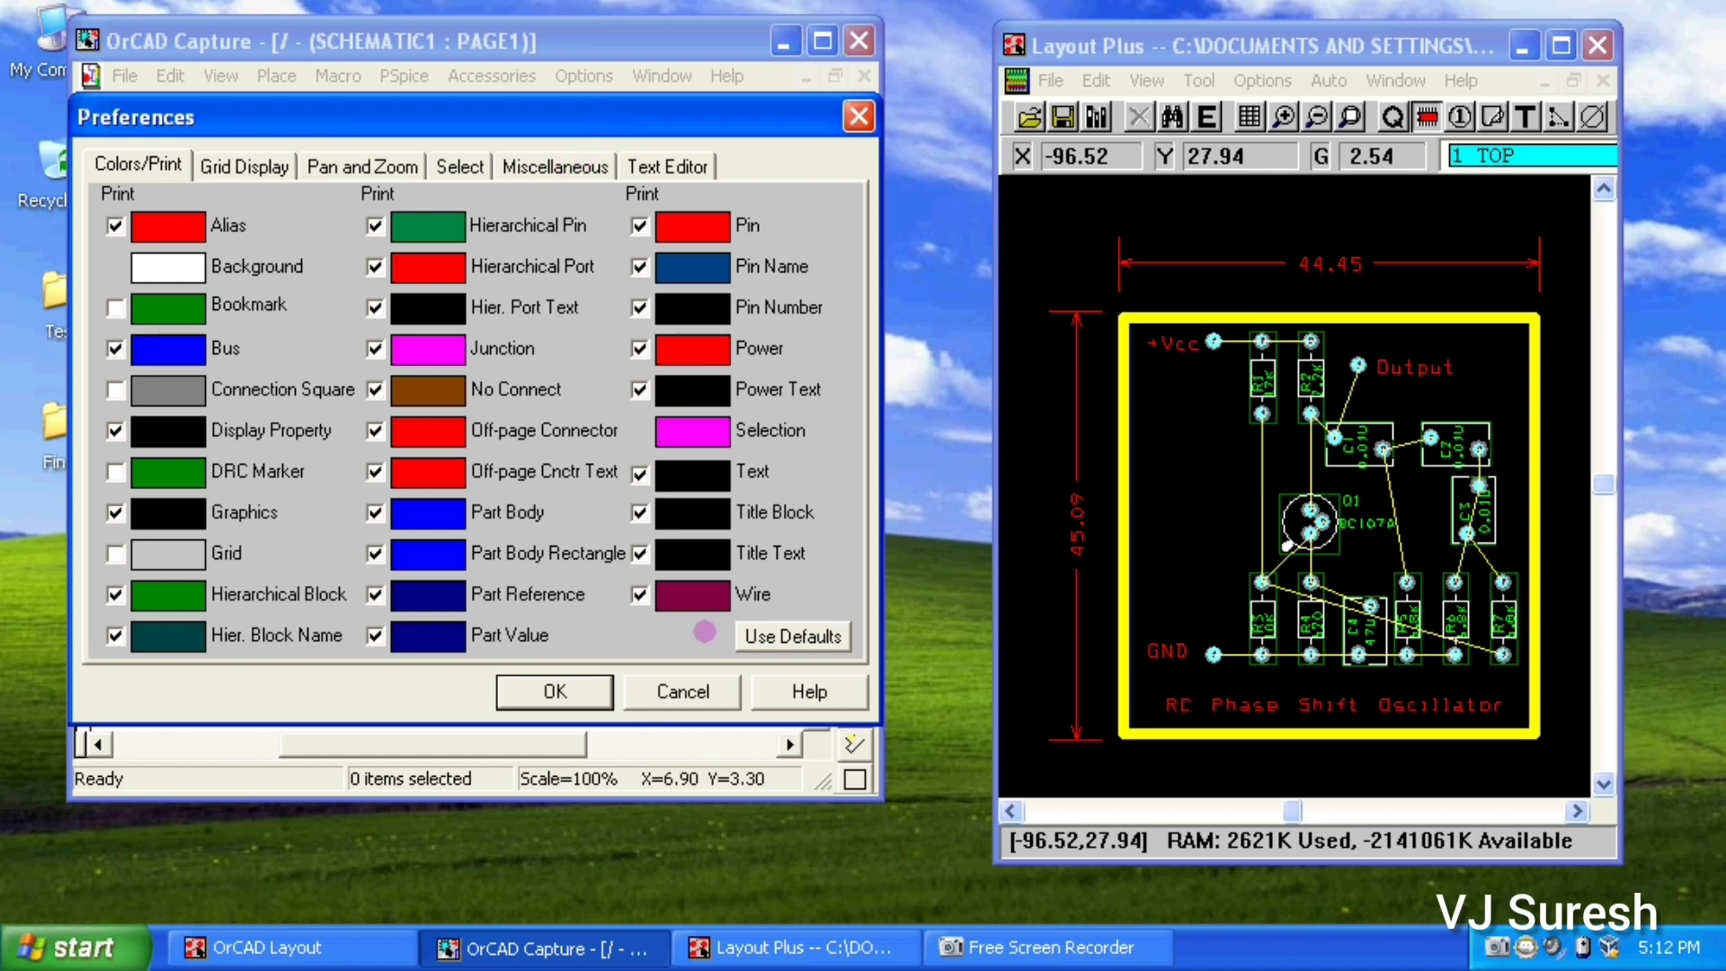
left_click(683, 691)
Enable Intertool Communication in Capture's miscellaneous preferences
left_click(584, 76)
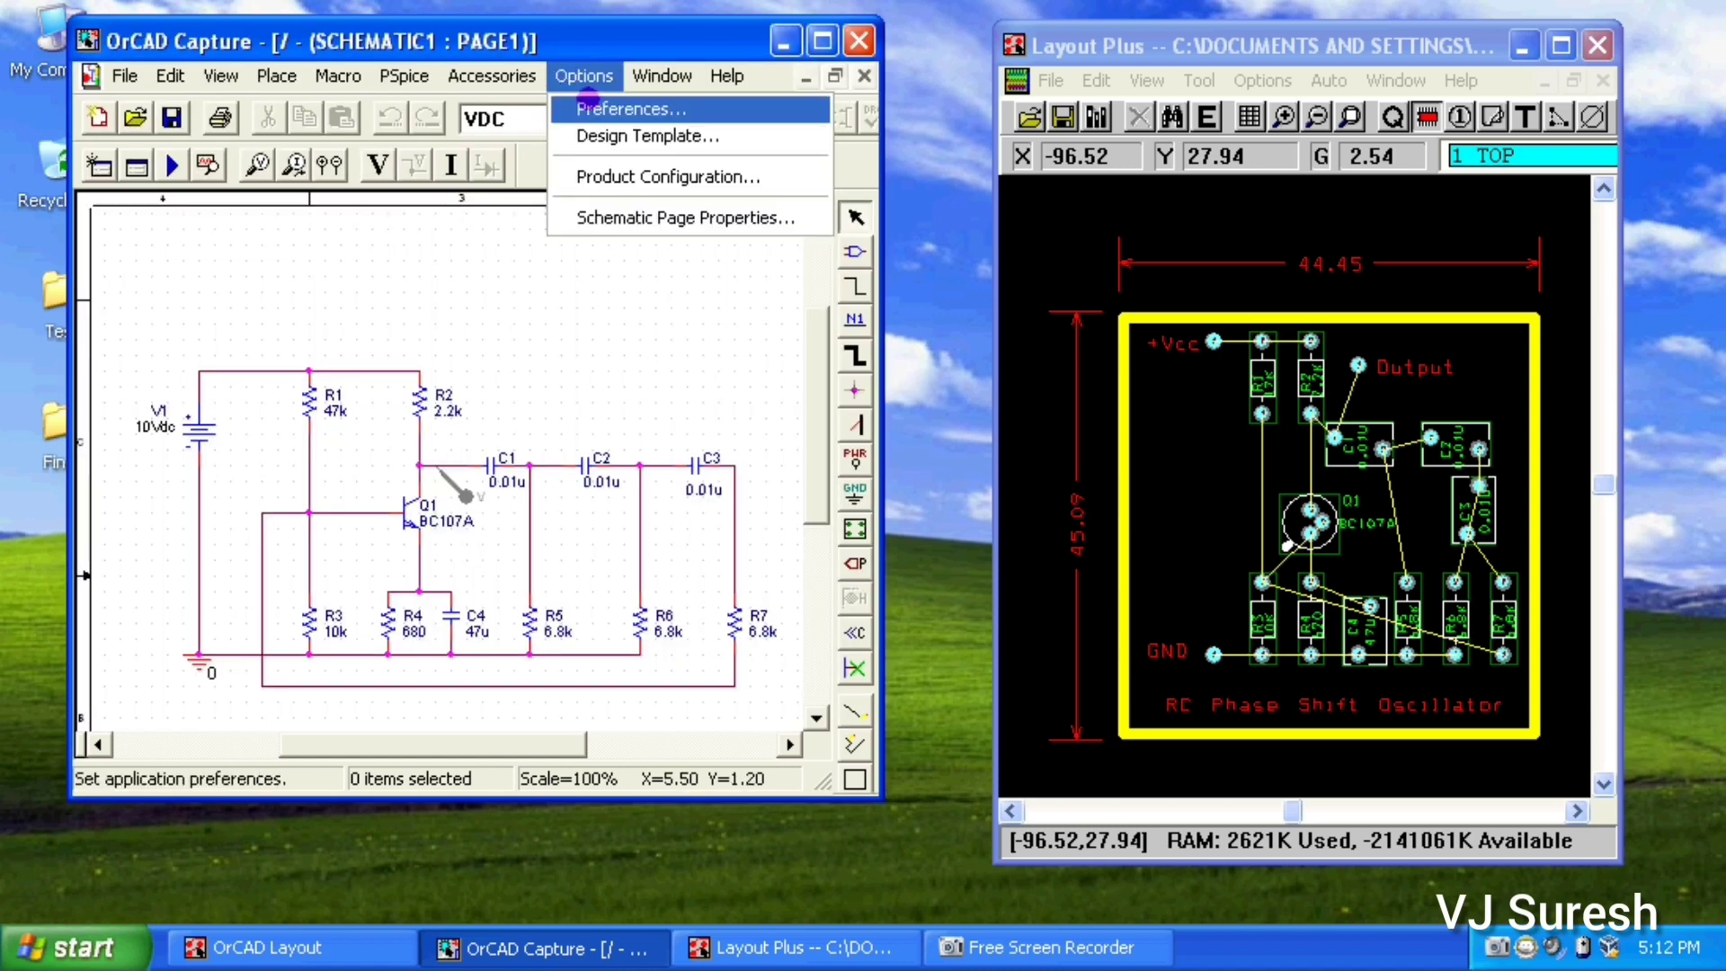
left_click(587, 106)
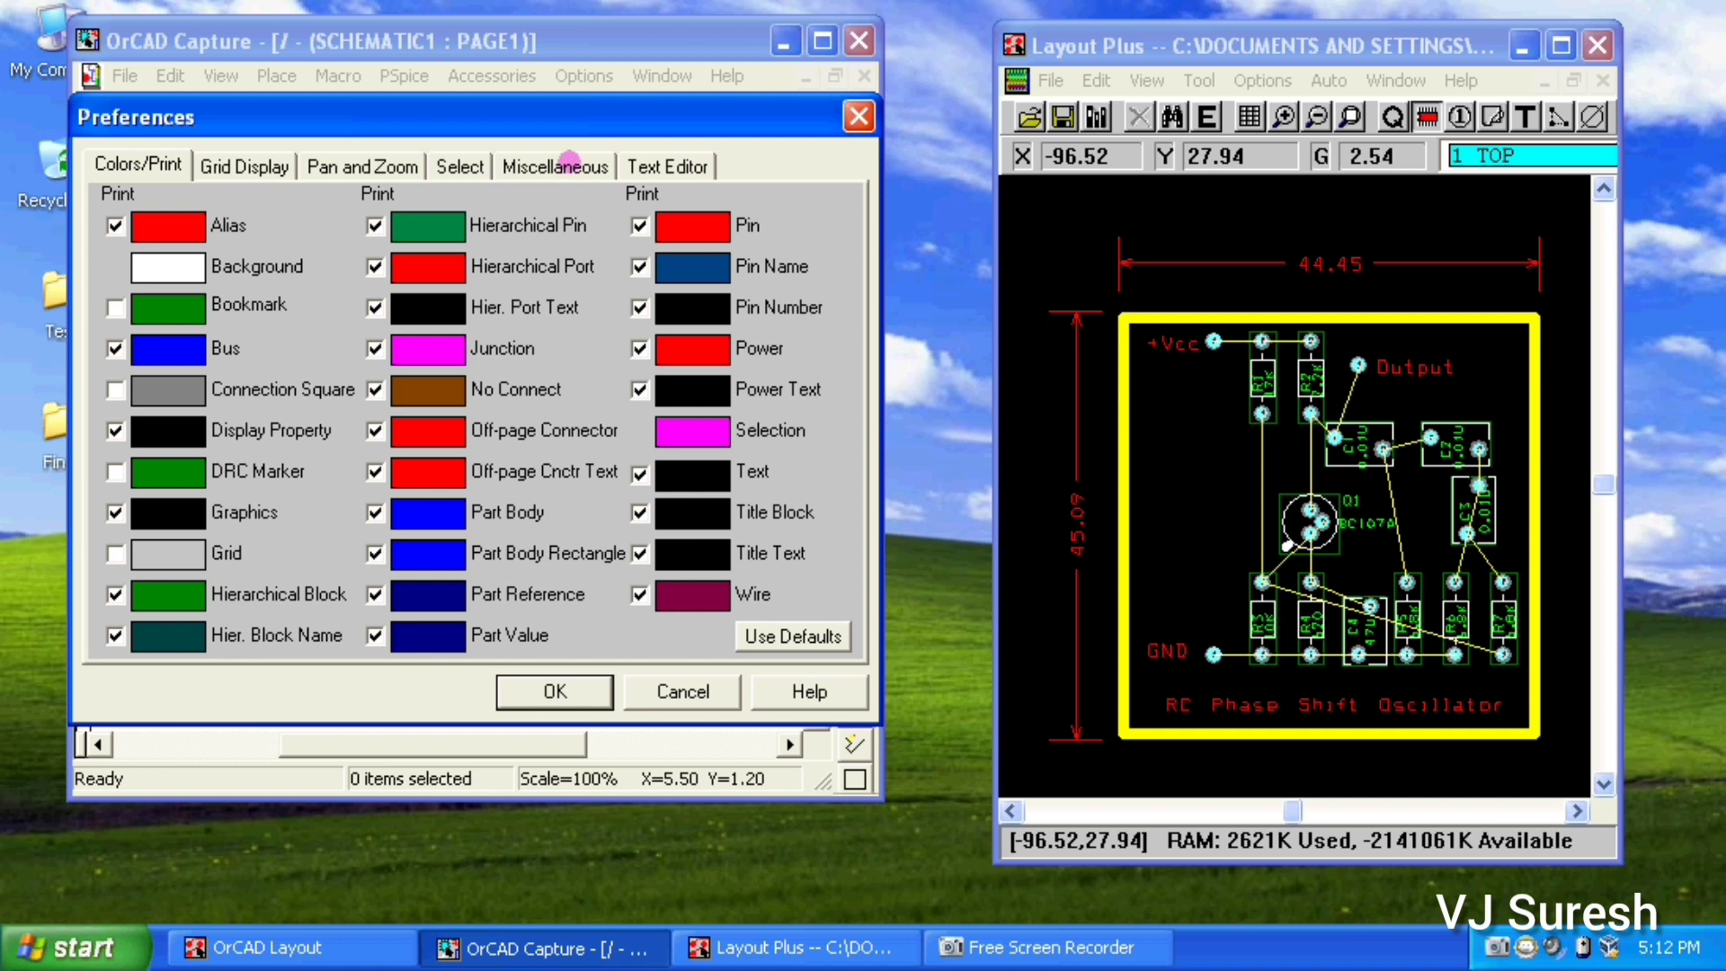
left_click(569, 163)
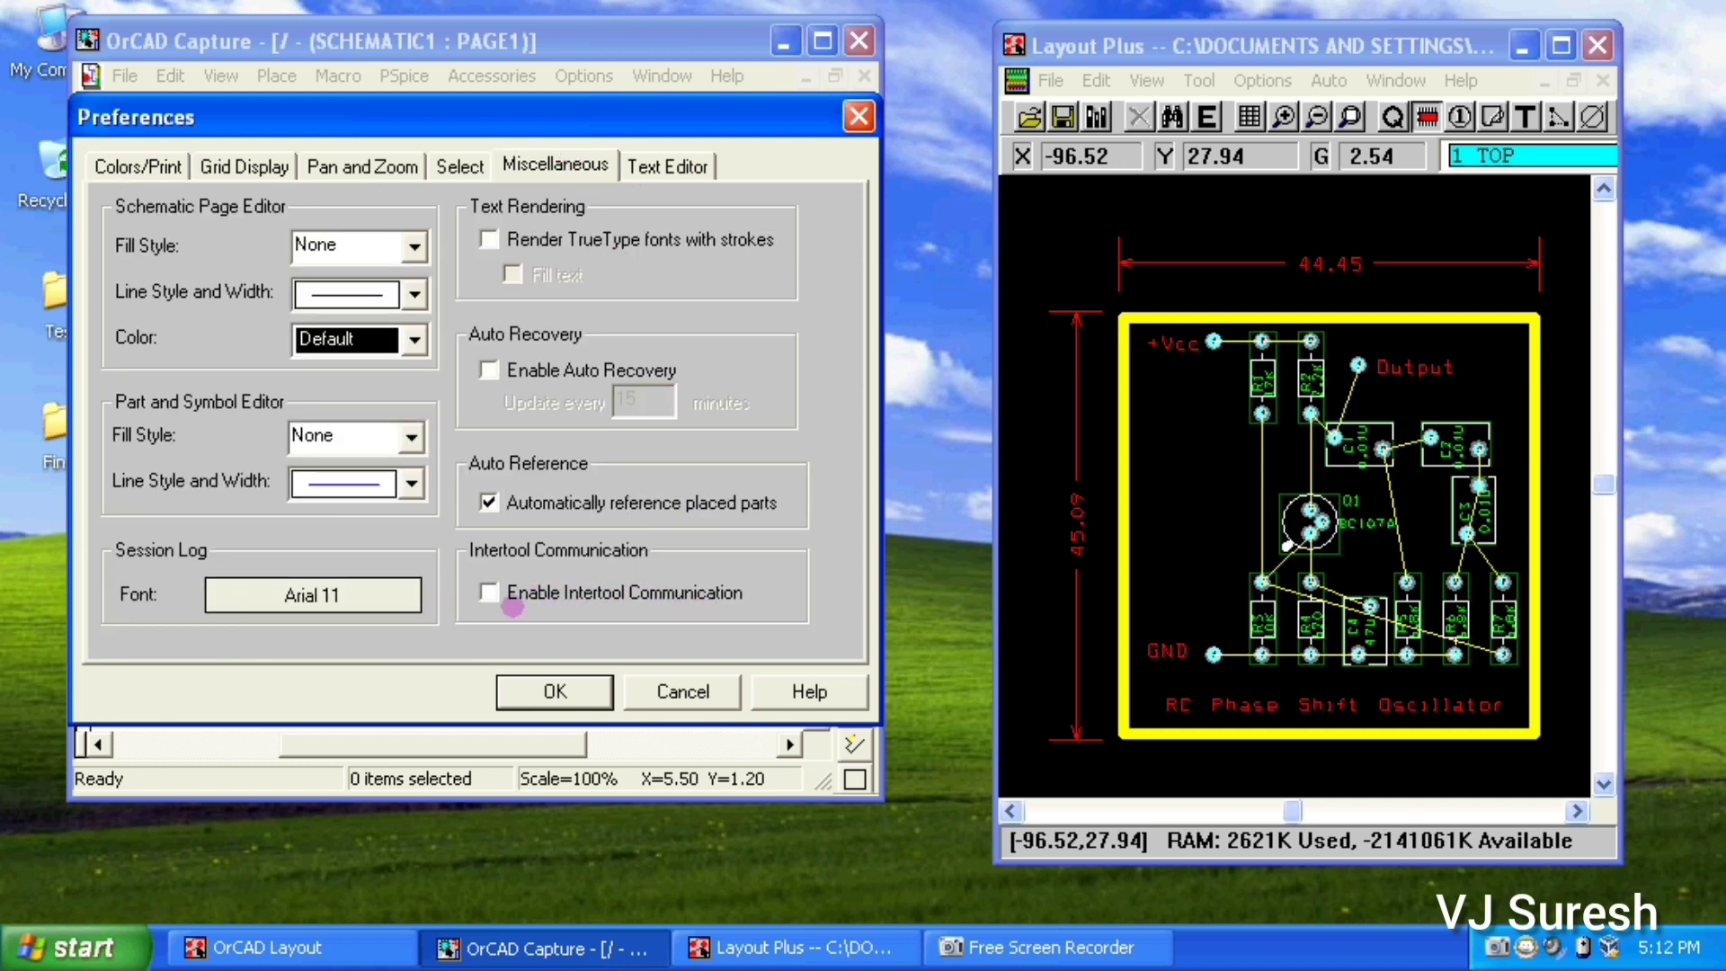
left_click(555, 692)
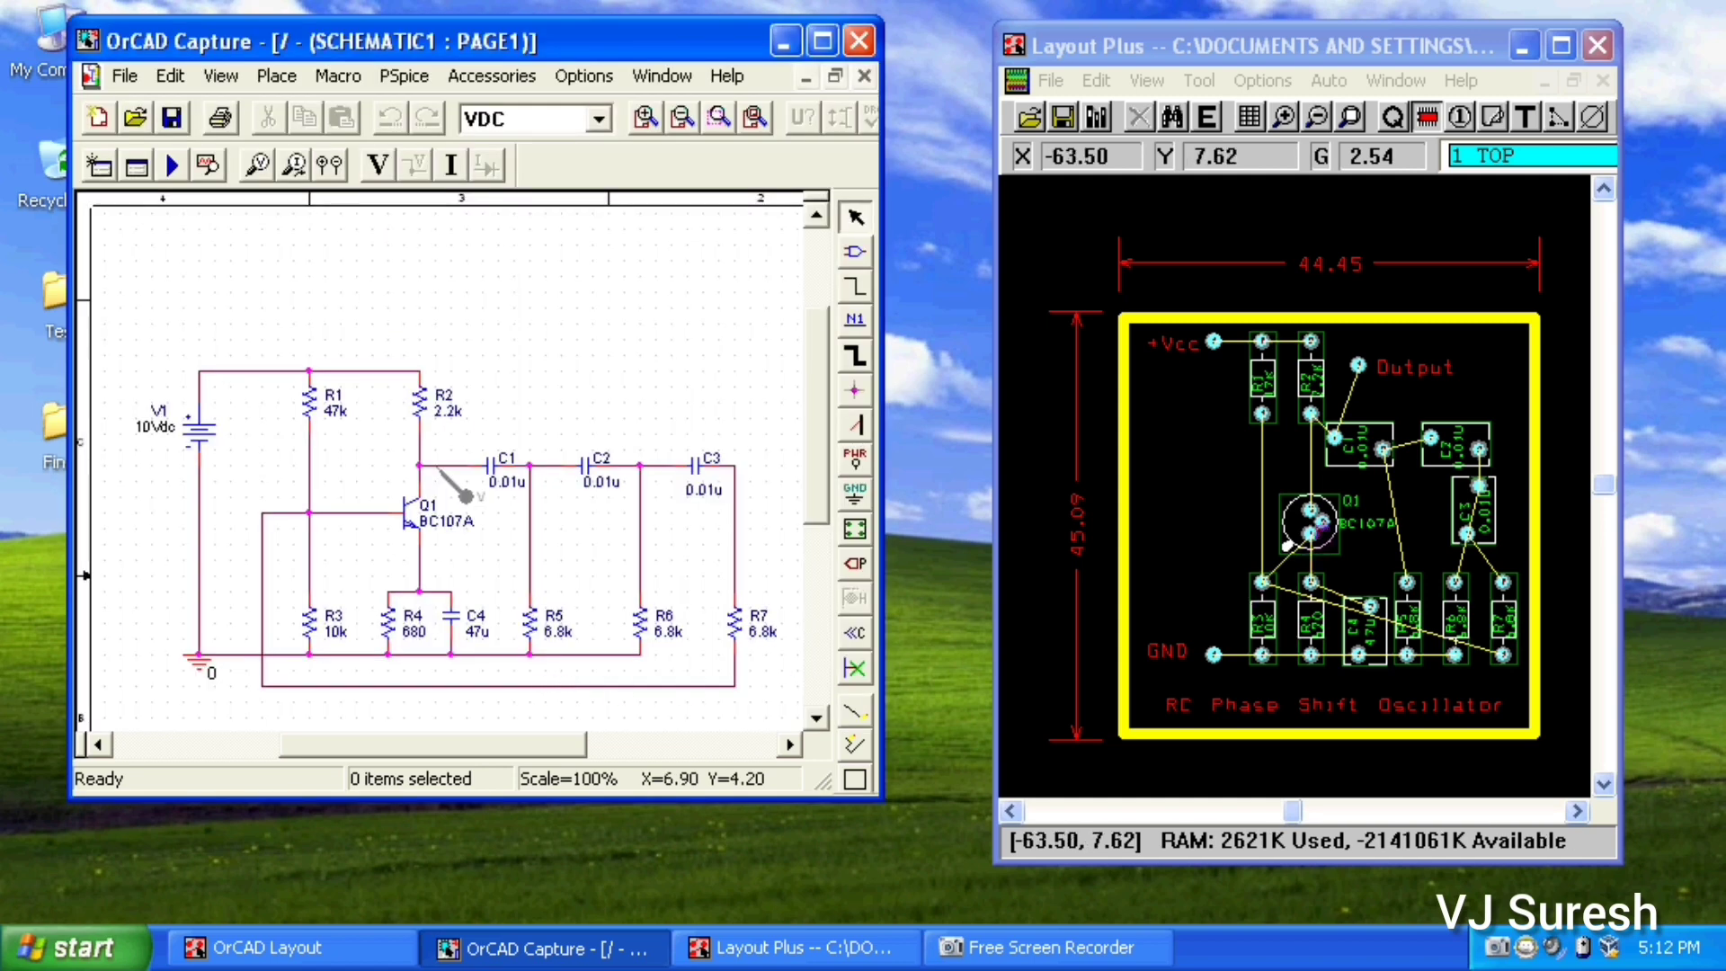
Cross-probe Q1, C1, C4 and R1 between the board layout and the schematic, and make the Capture window taller
left_click(1287, 545)
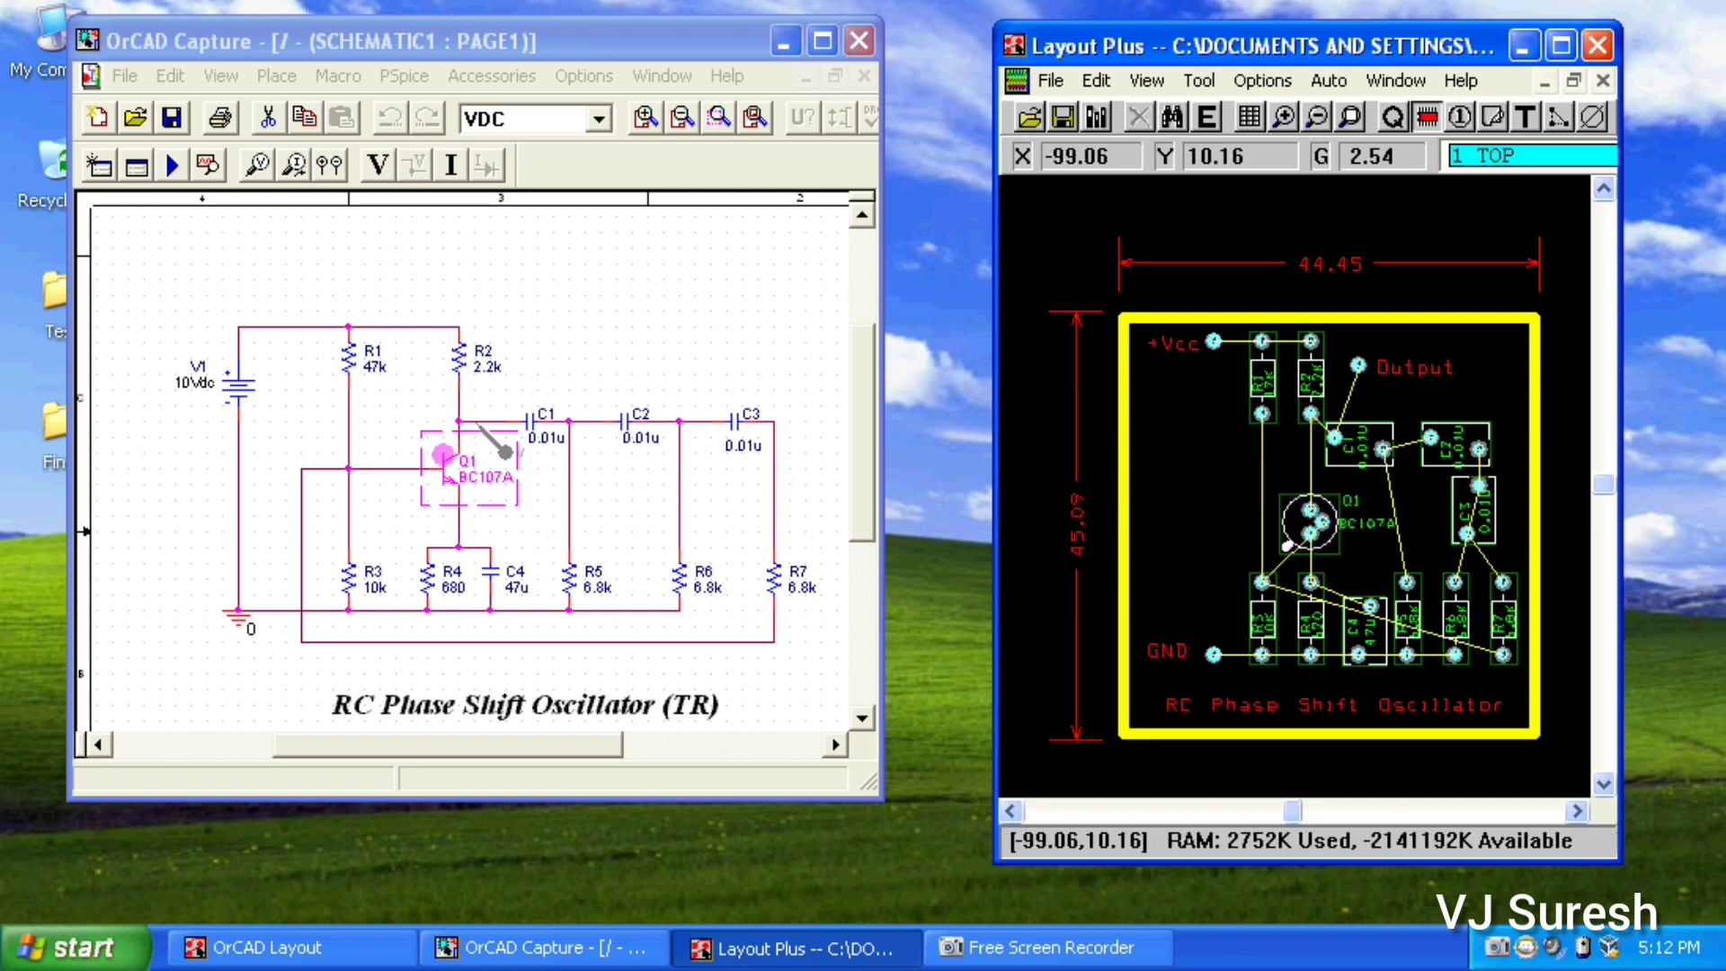
left_click(506, 449)
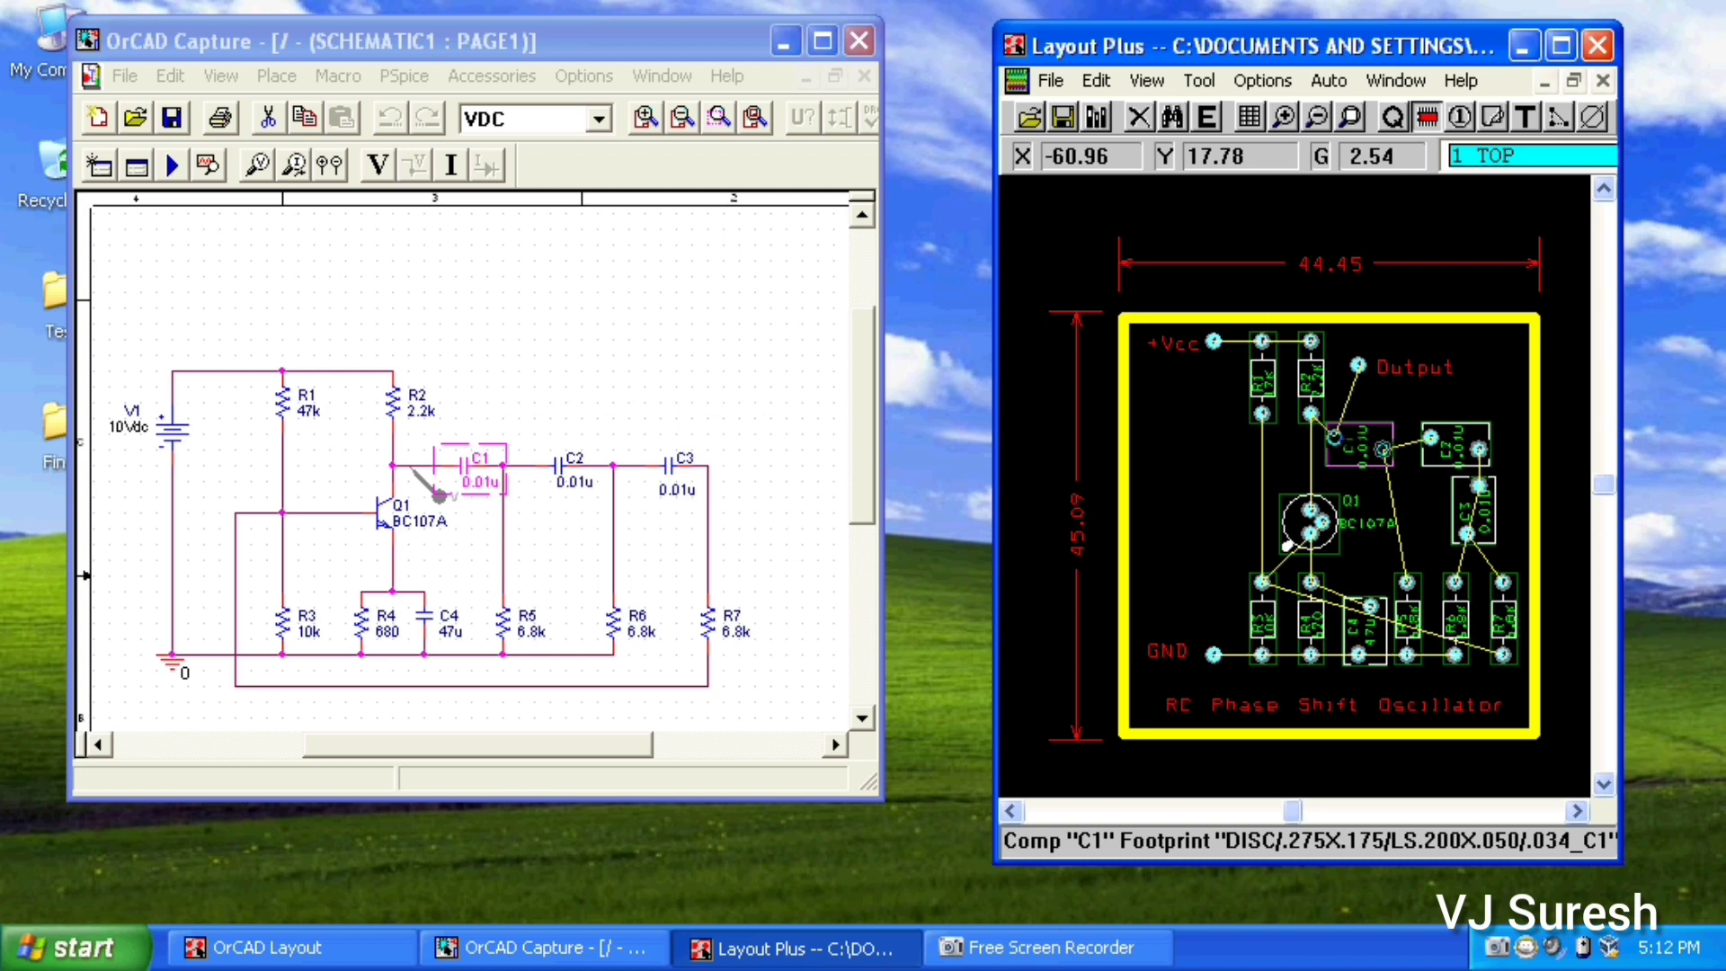
left_click(1355, 629)
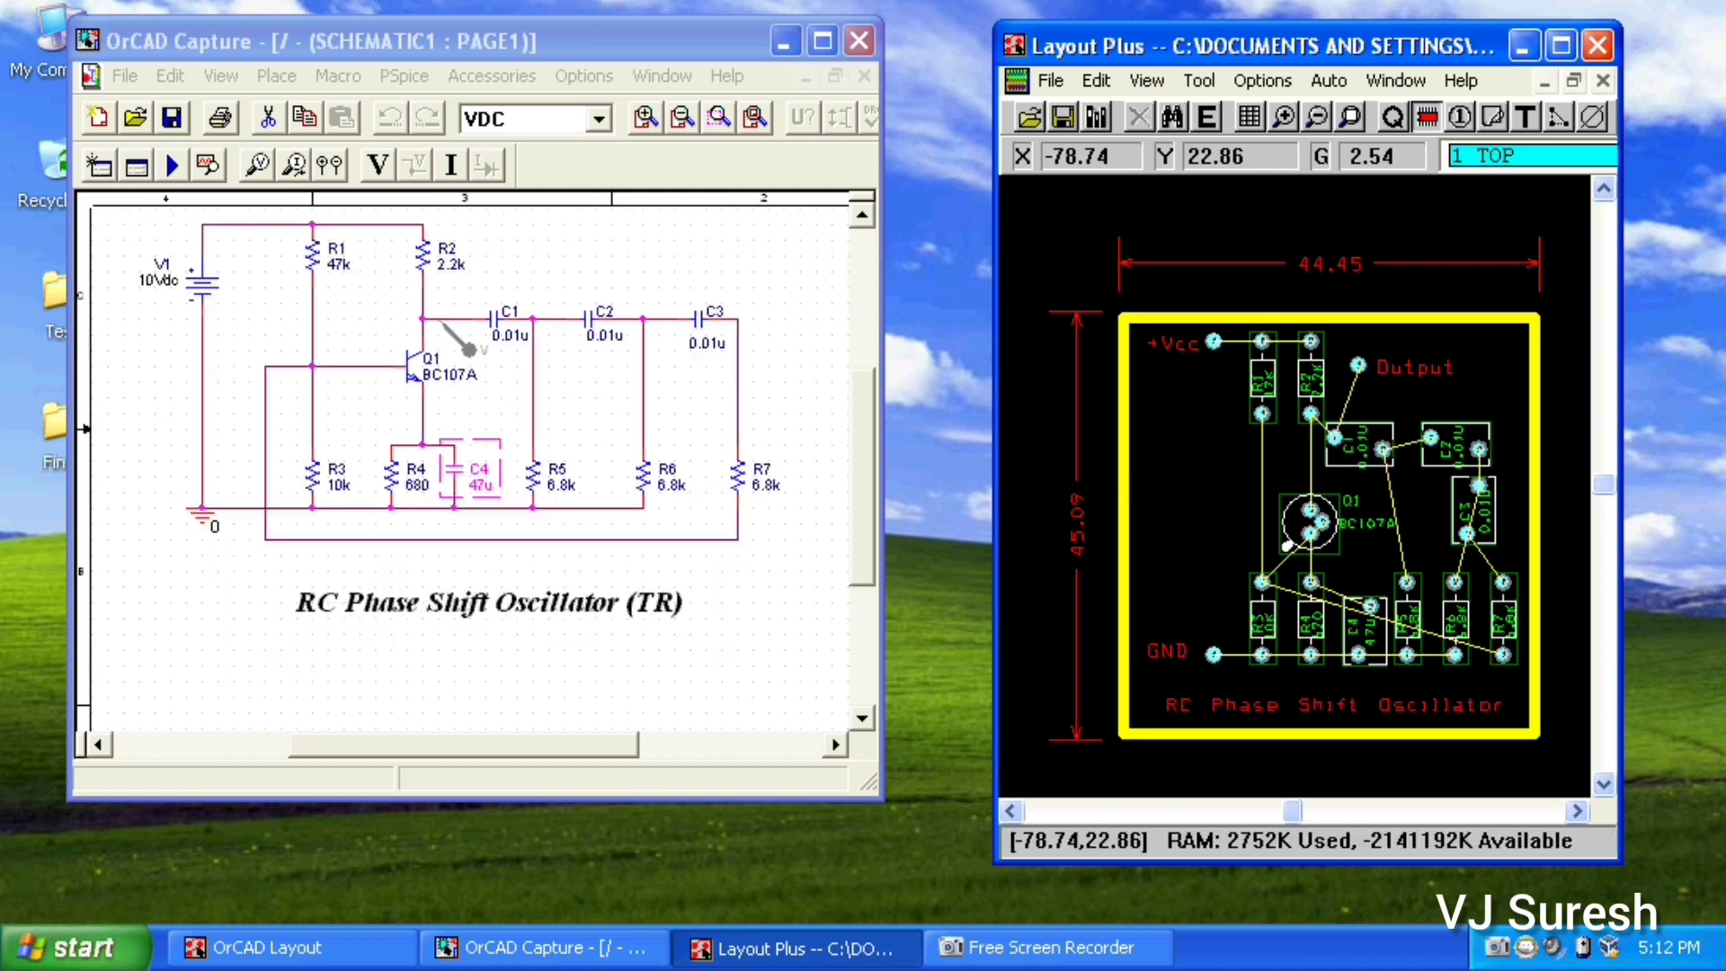
left_click(1262, 377)
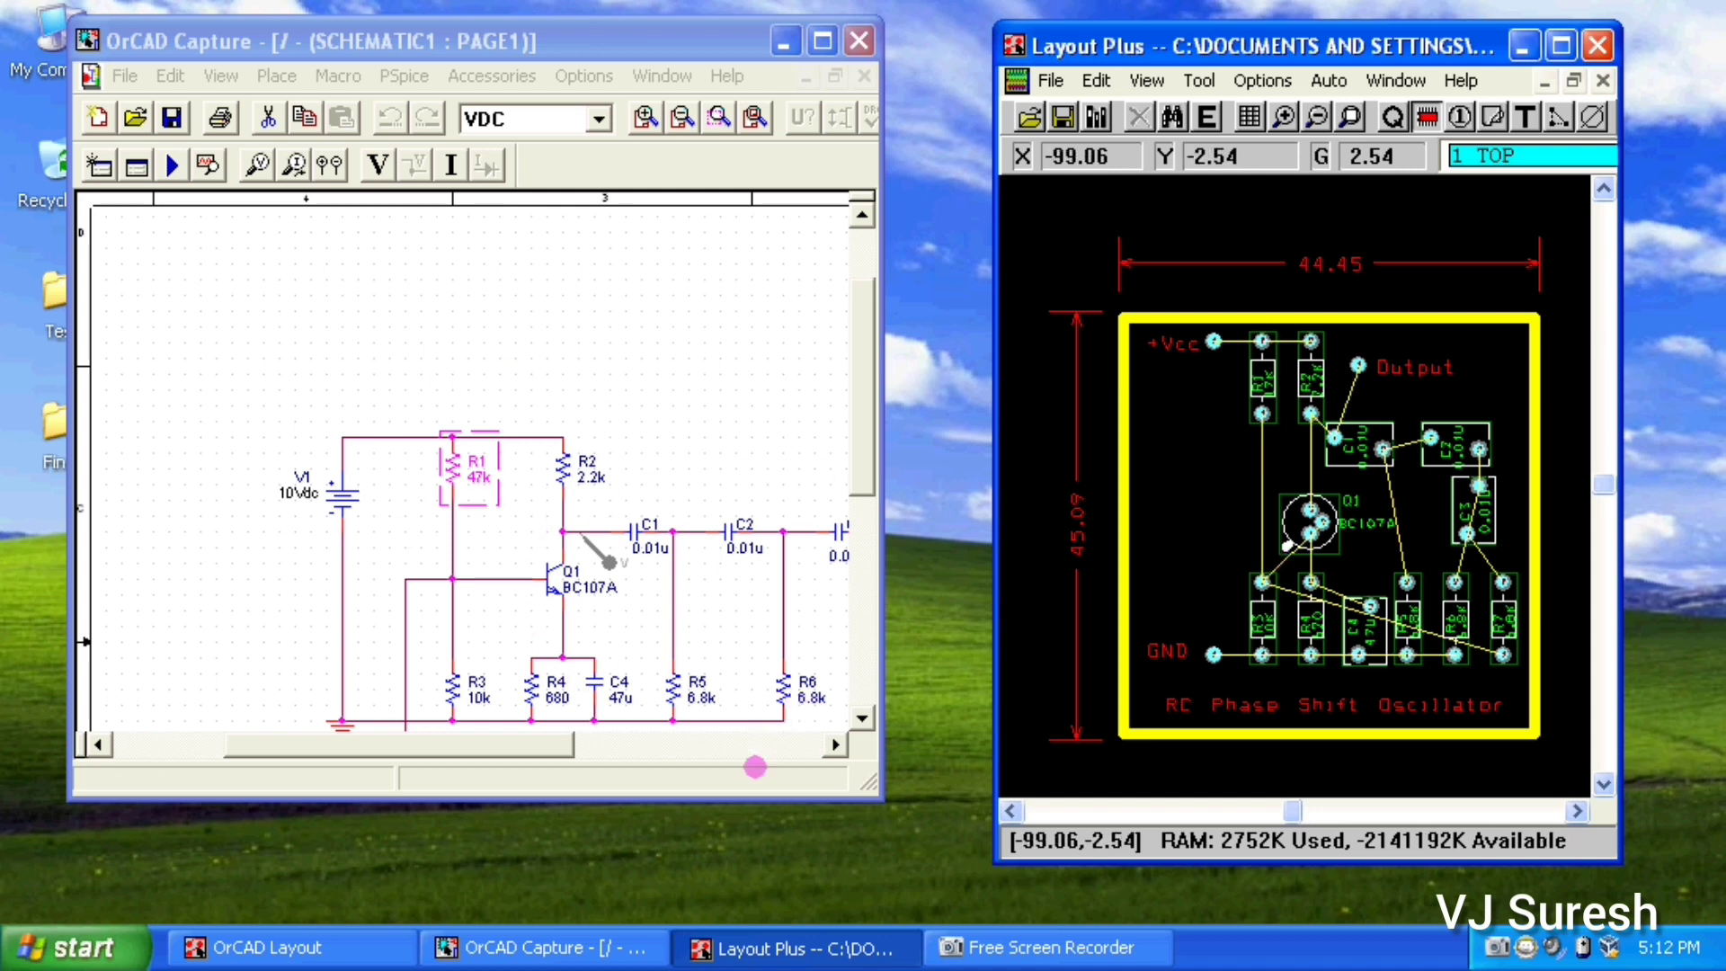
left_click_drag(757, 797, 771, 882)
left_click_drag(500, 833, 608, 833)
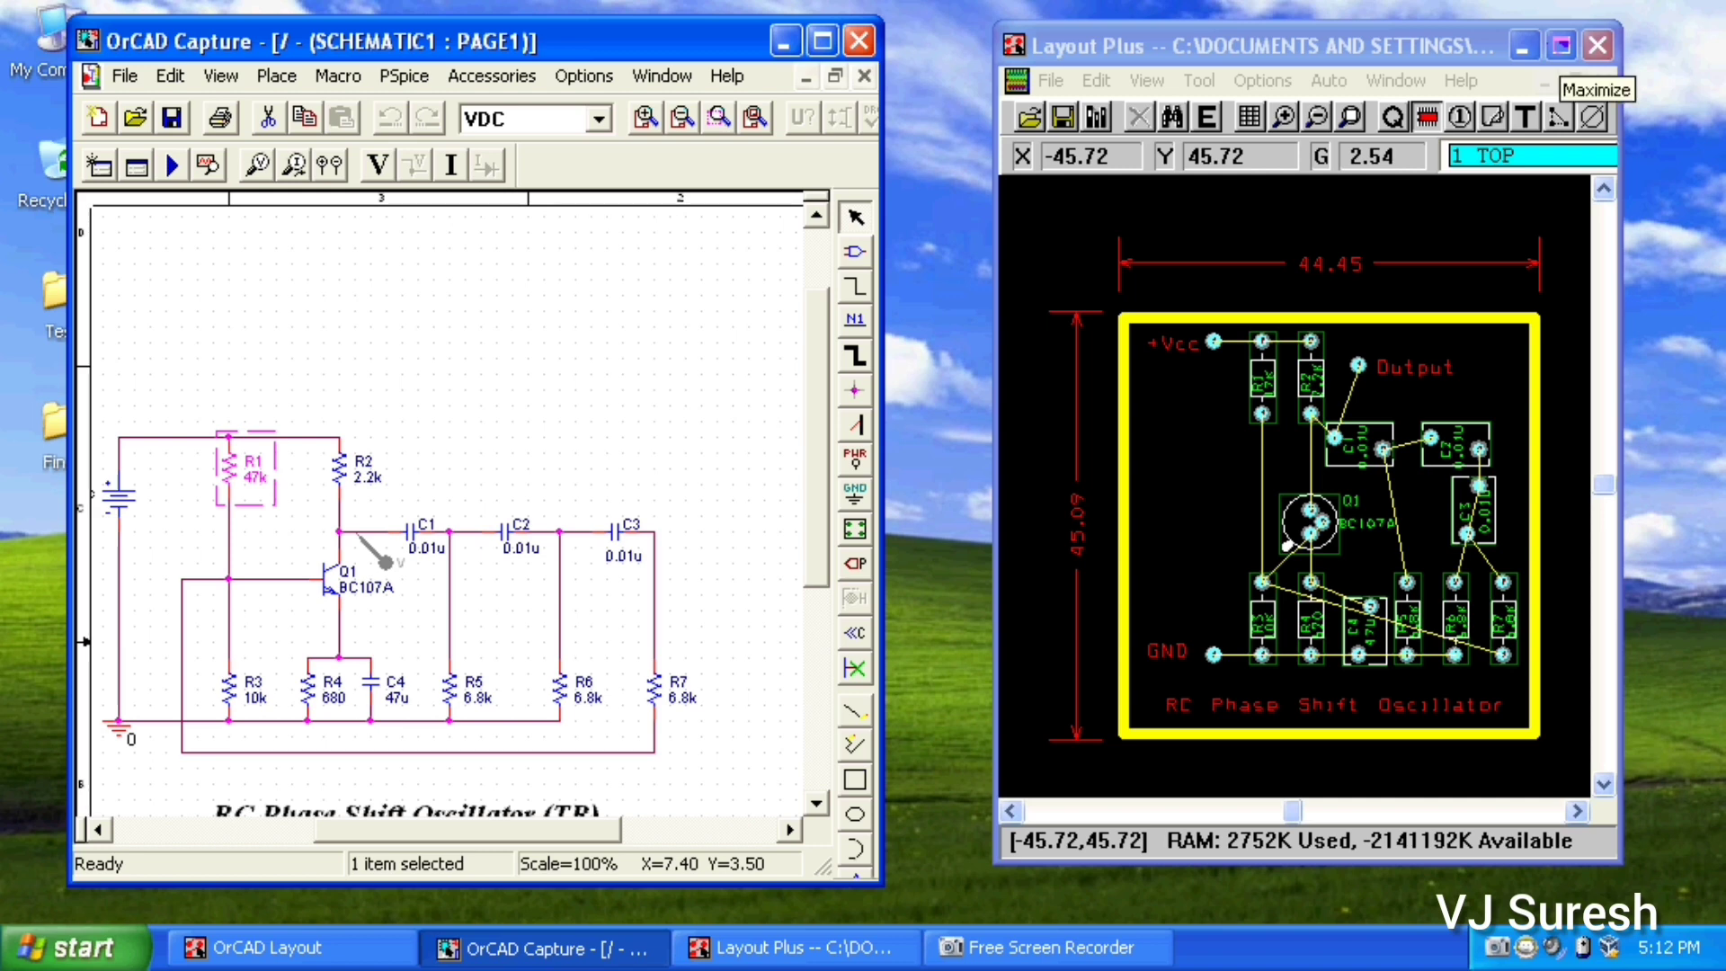
Switch to Layout Plus, maximize its window, and redraw the RC OSCILLATOR.MAX board
left_click(1562, 45)
left_click(148, 53)
left_click(209, 236)
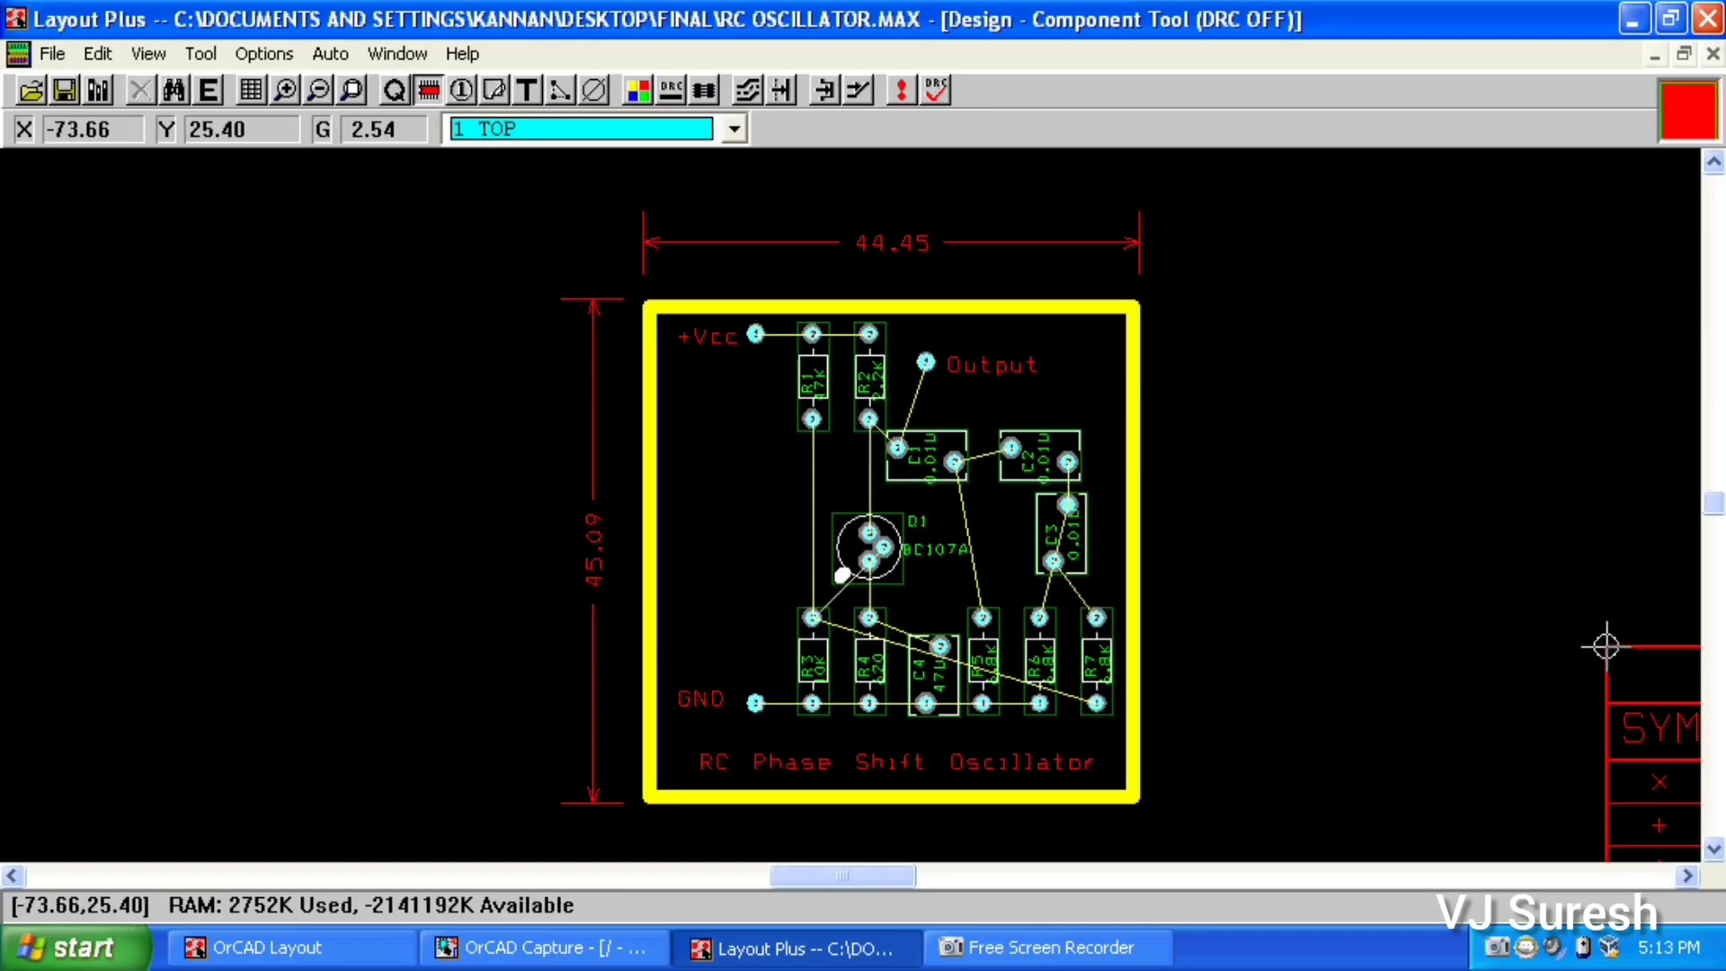
Autoroute the entire RC phase-shift oscillator board and dismiss the completion message
left_click(330, 53)
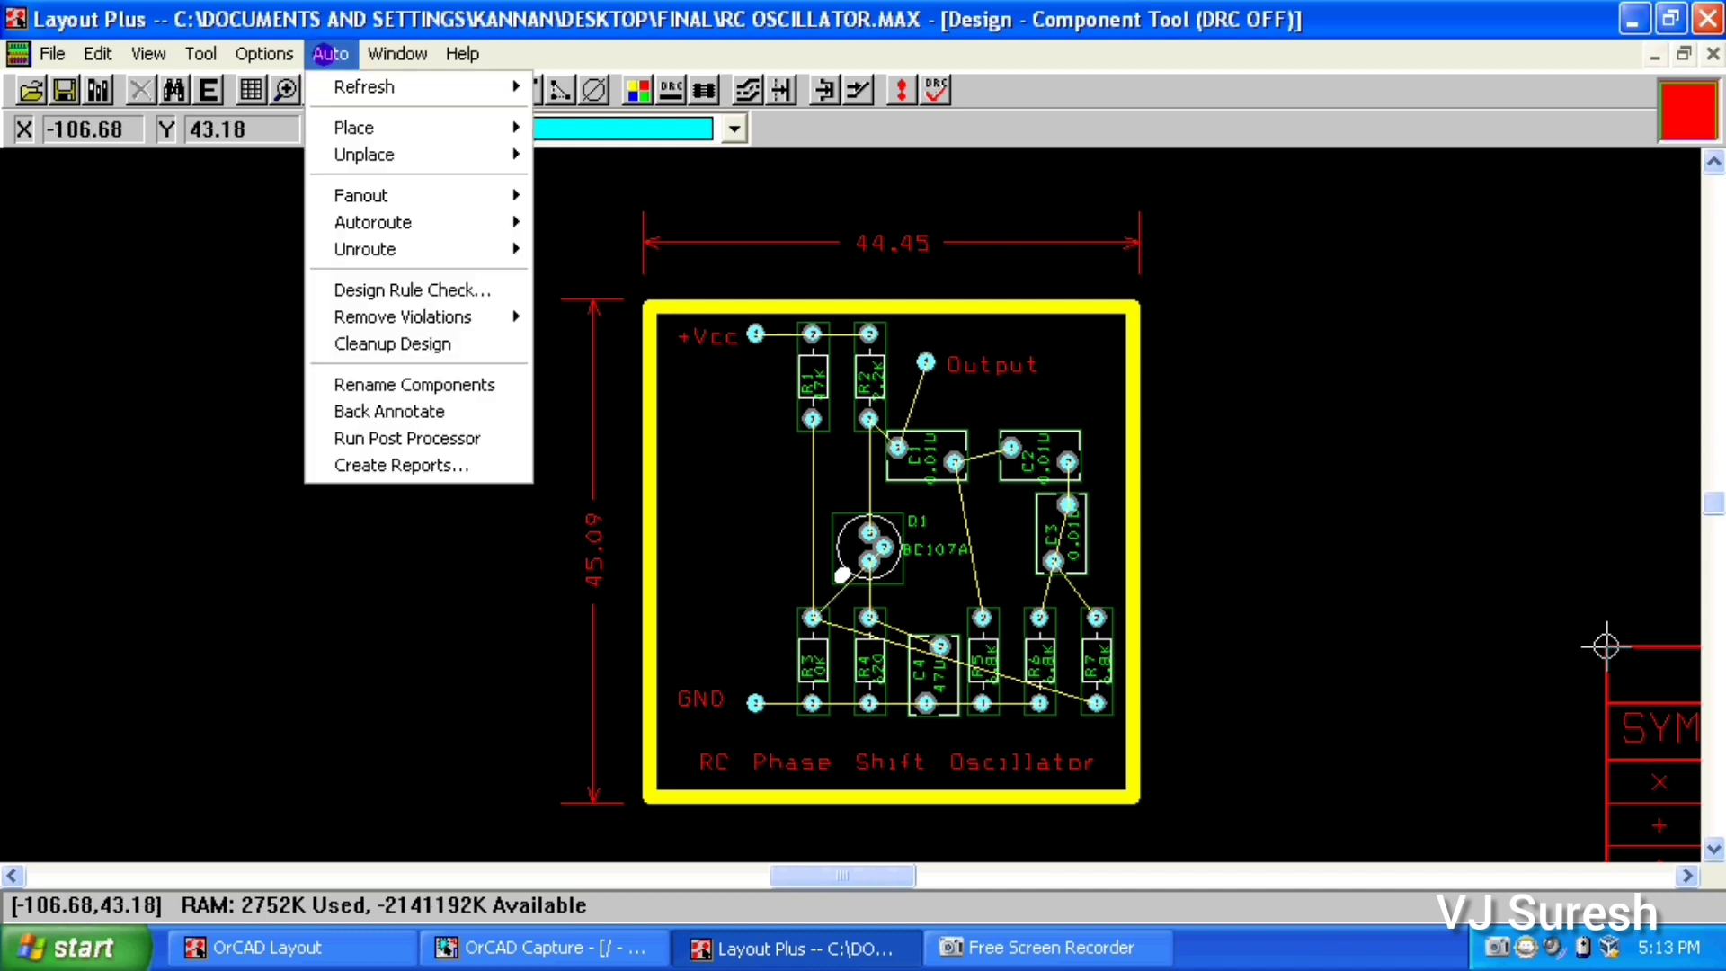
mouse_move(386, 222)
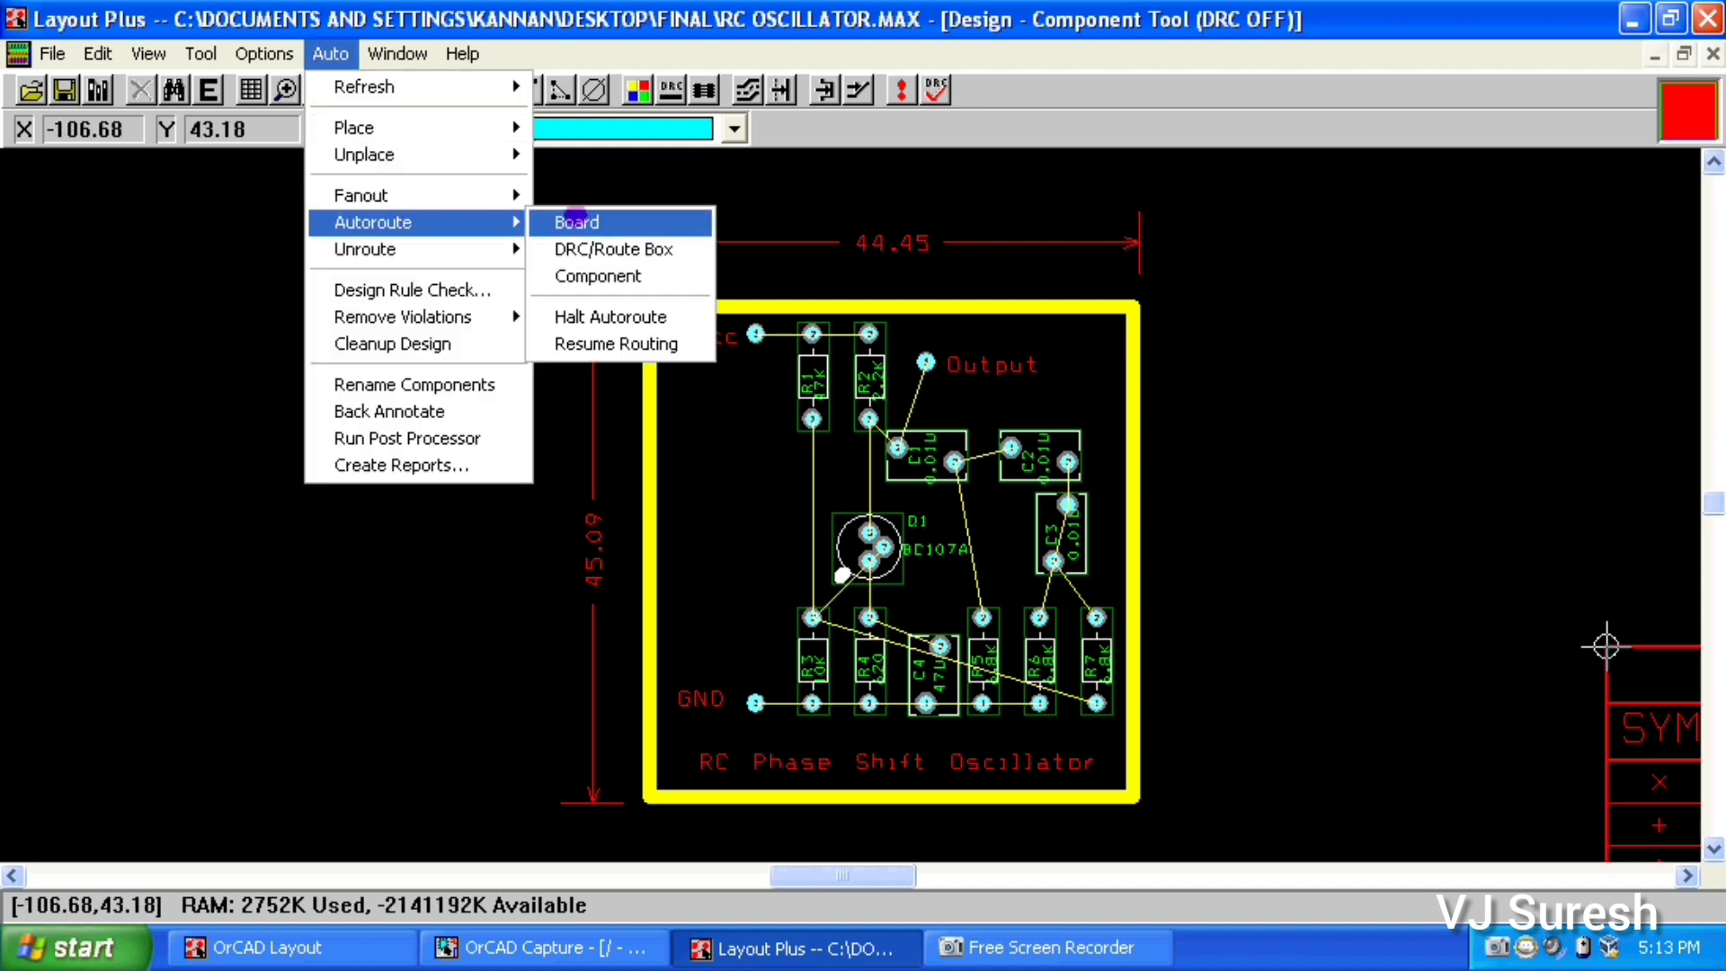
left_click(584, 220)
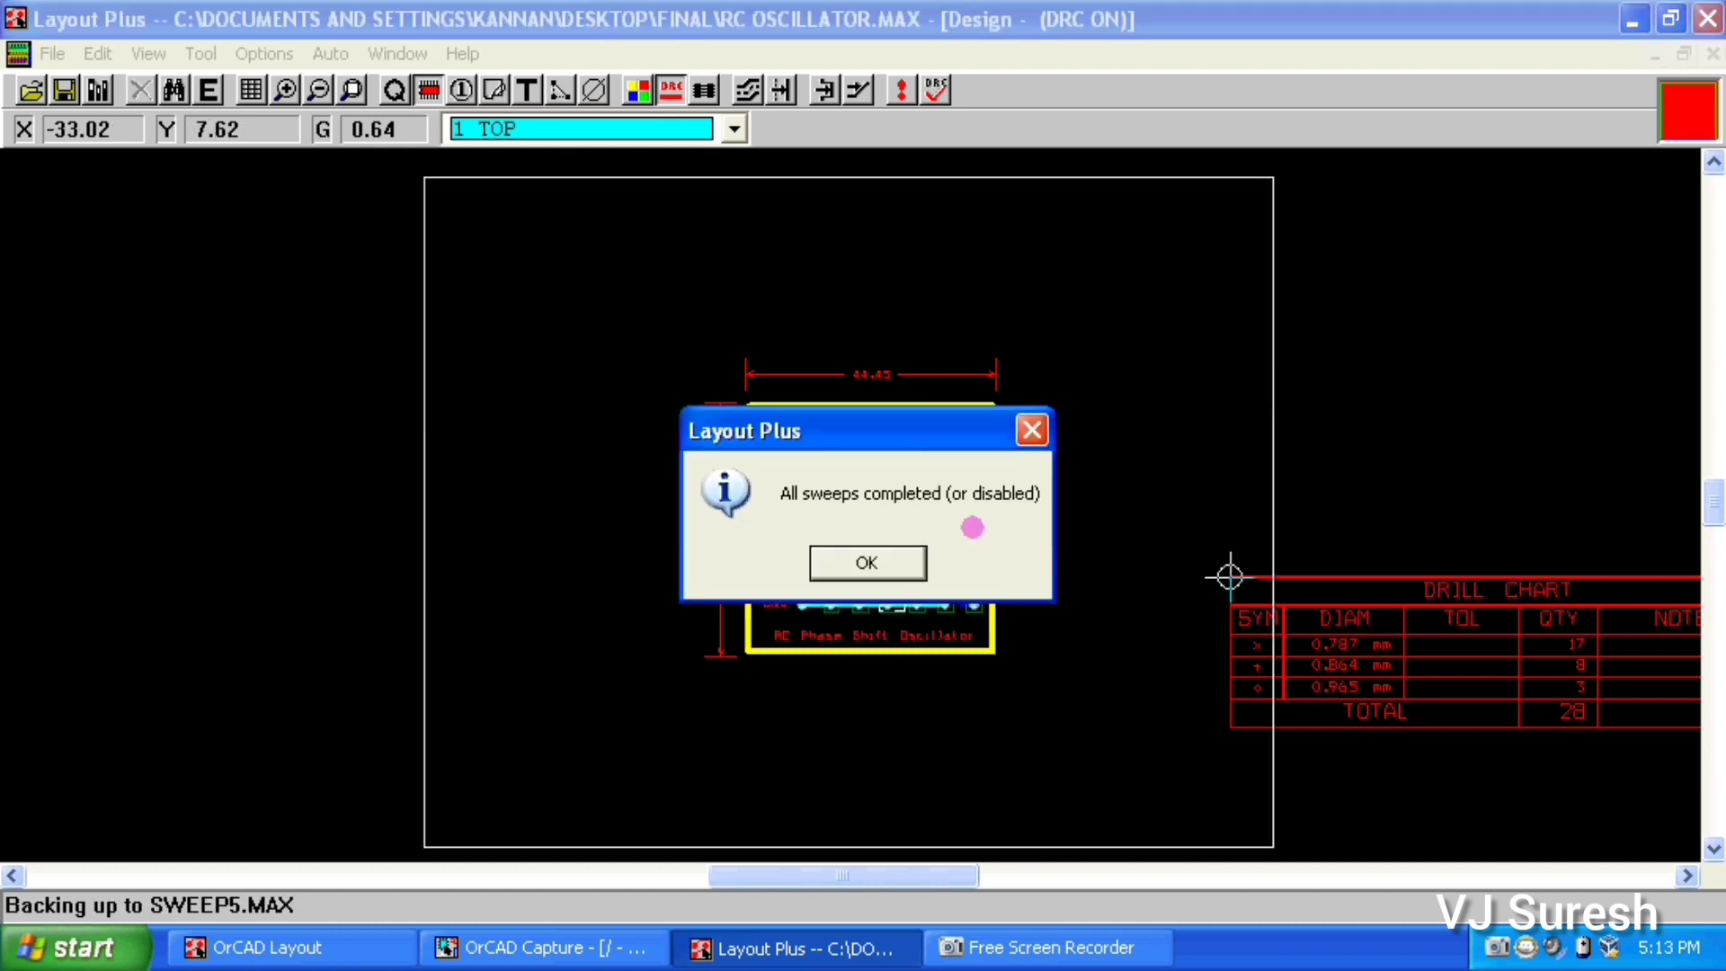
left_click(876, 561)
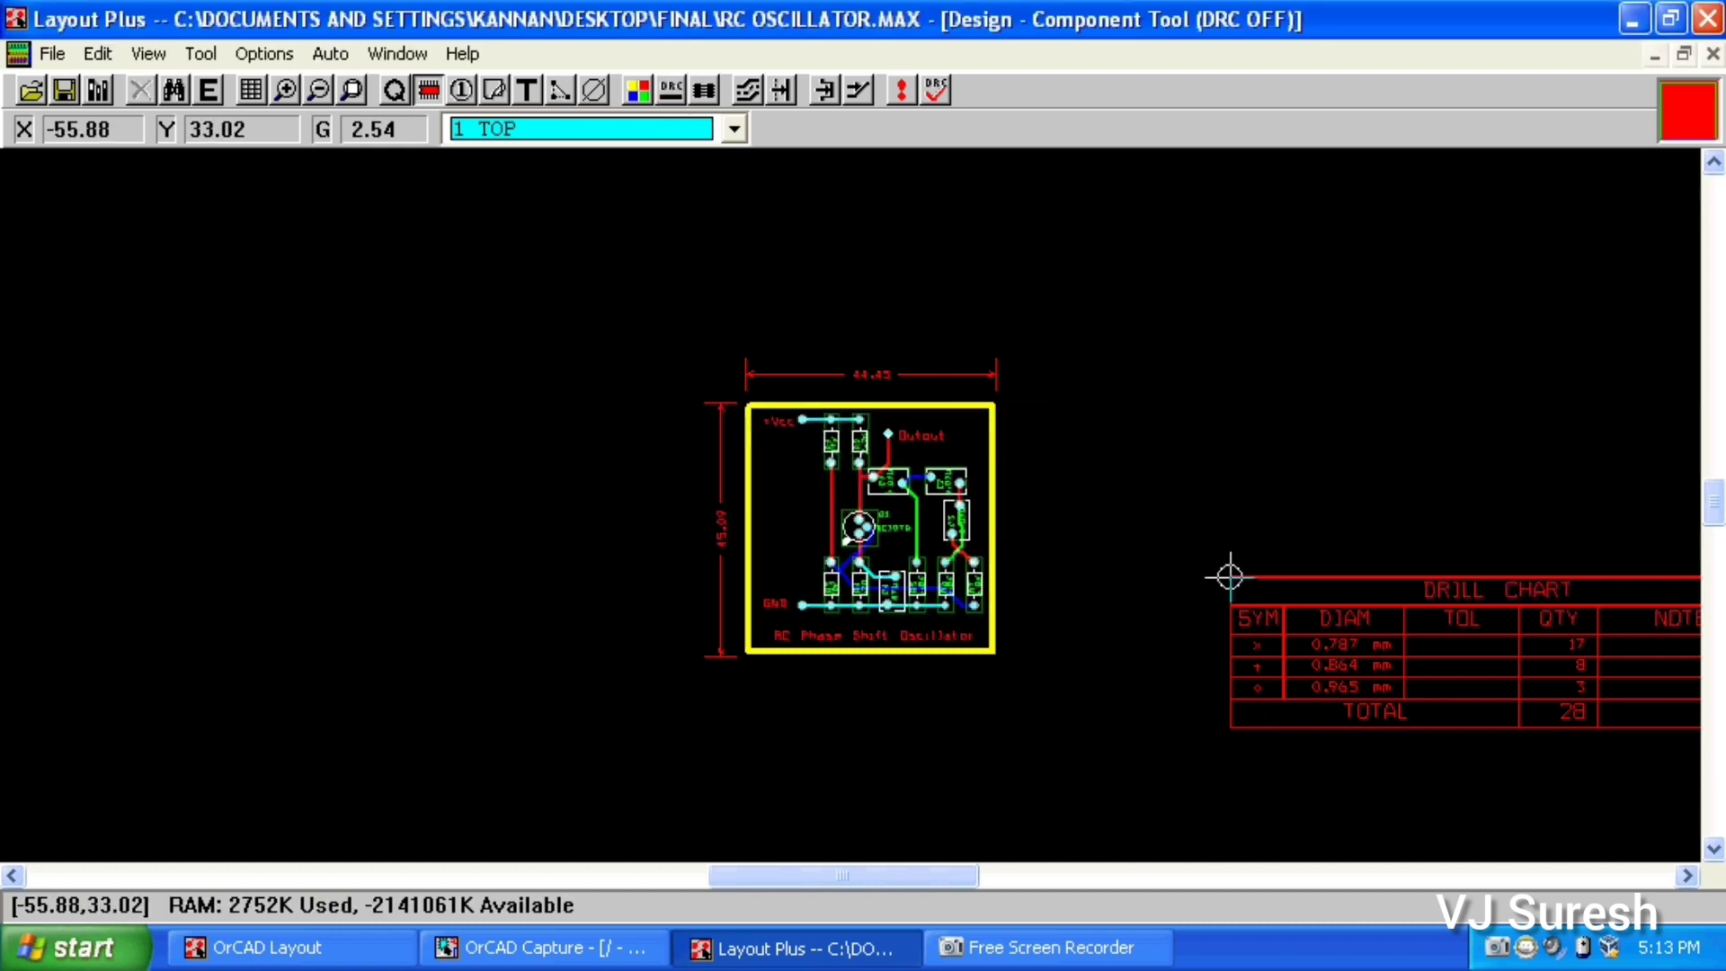
left_click(394, 90)
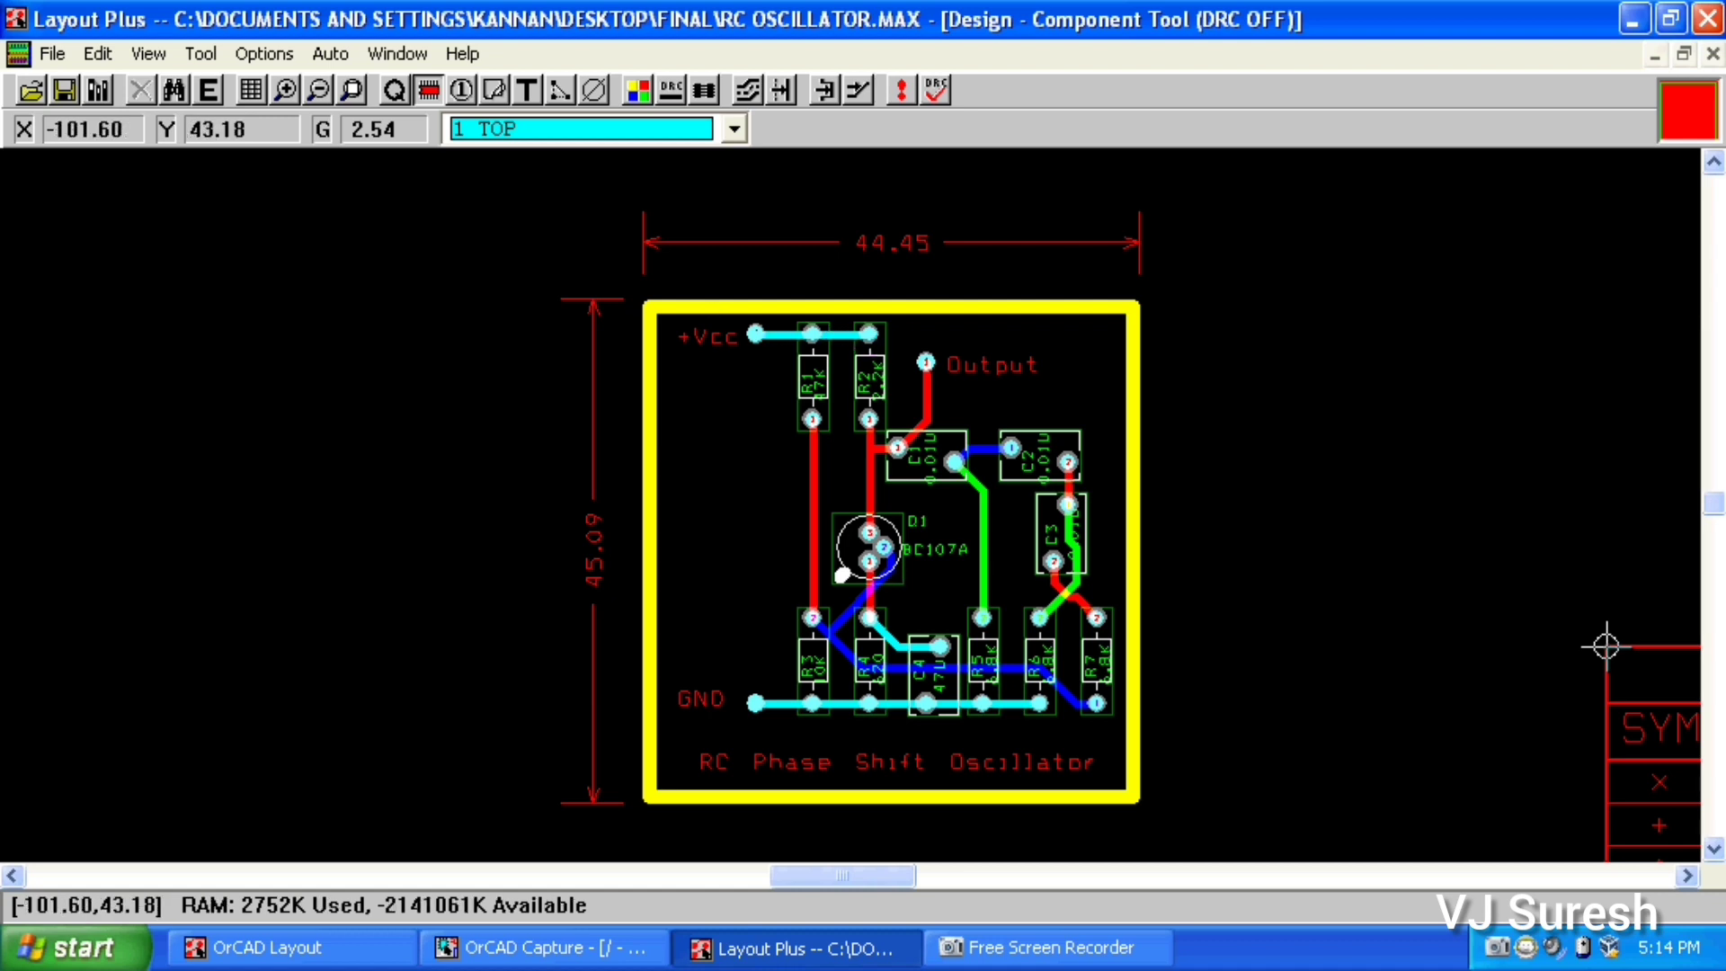
Unroute the entire RC phase-shift oscillator board
left_click(330, 54)
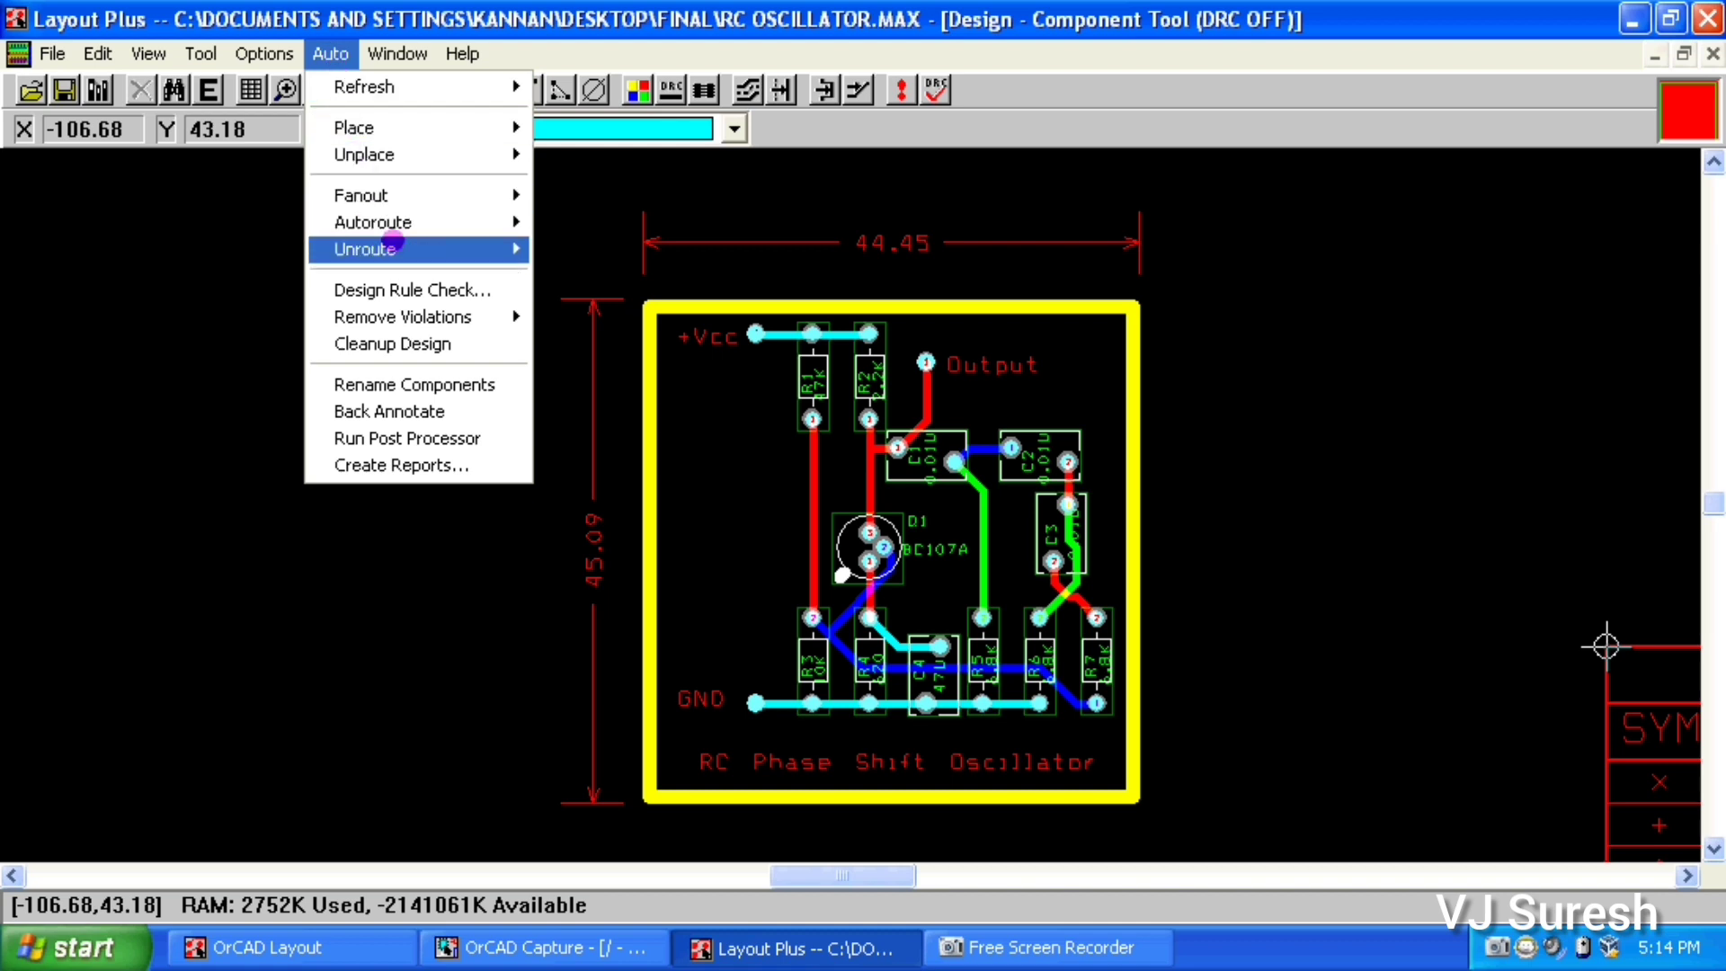
mouse_move(440, 241)
left_click(661, 248)
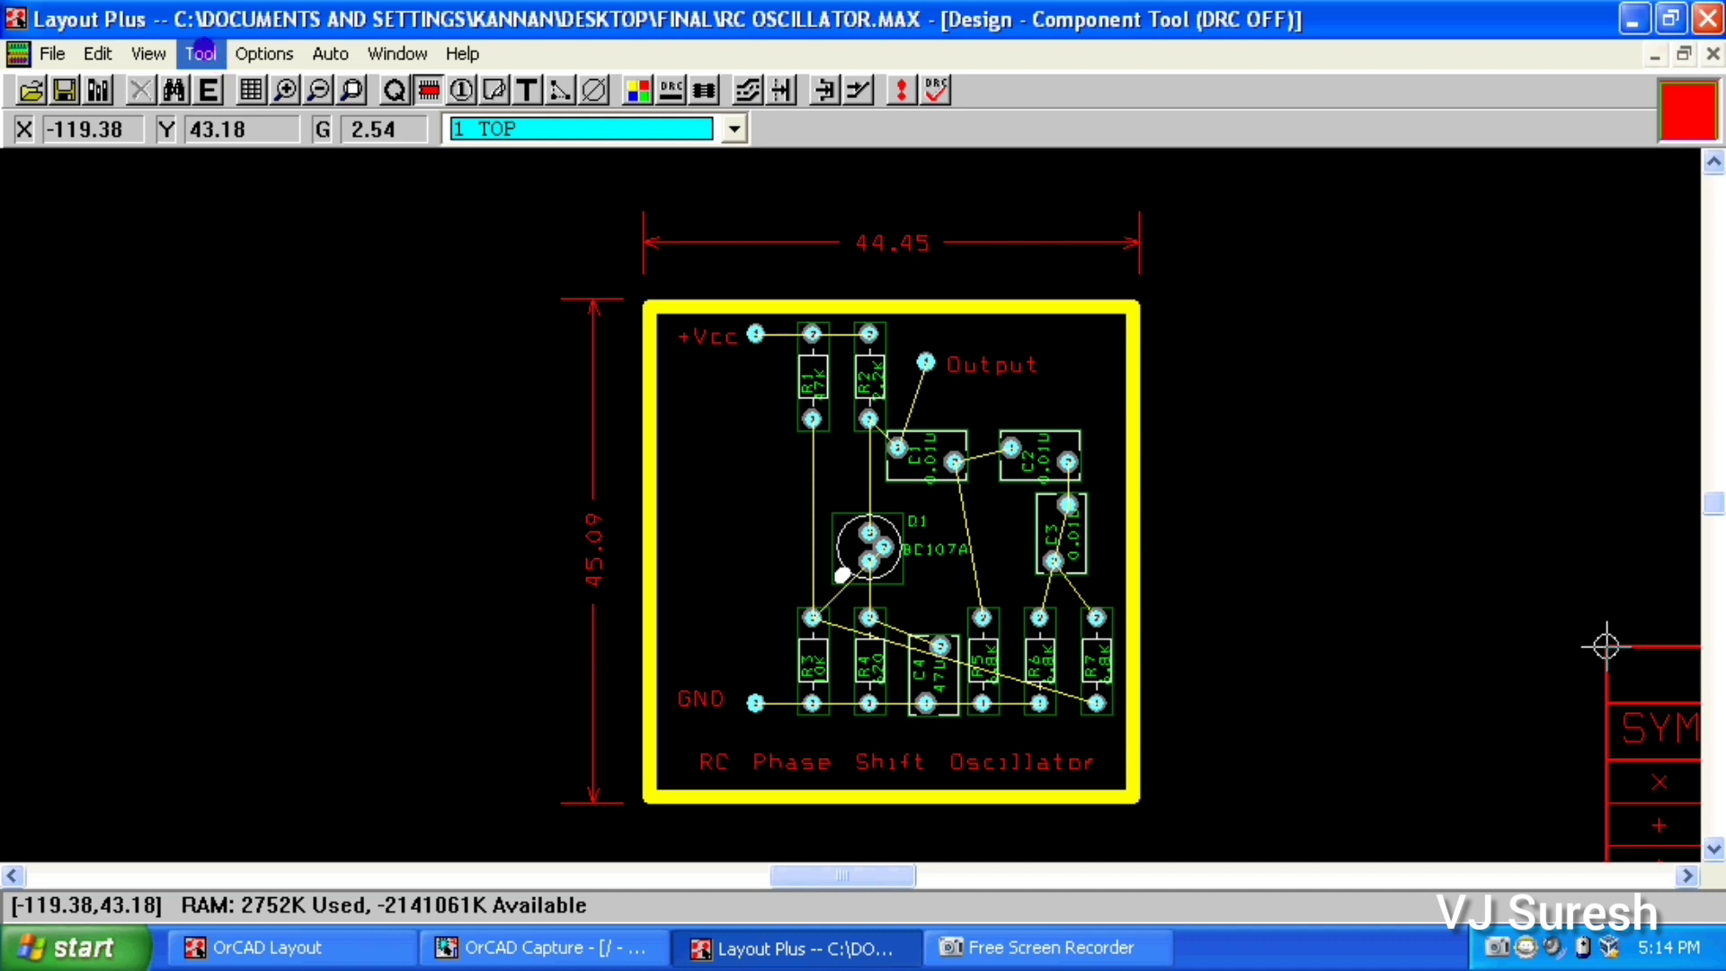
Open the board's layers spreadsheet and maximize its window
left_click(201, 53)
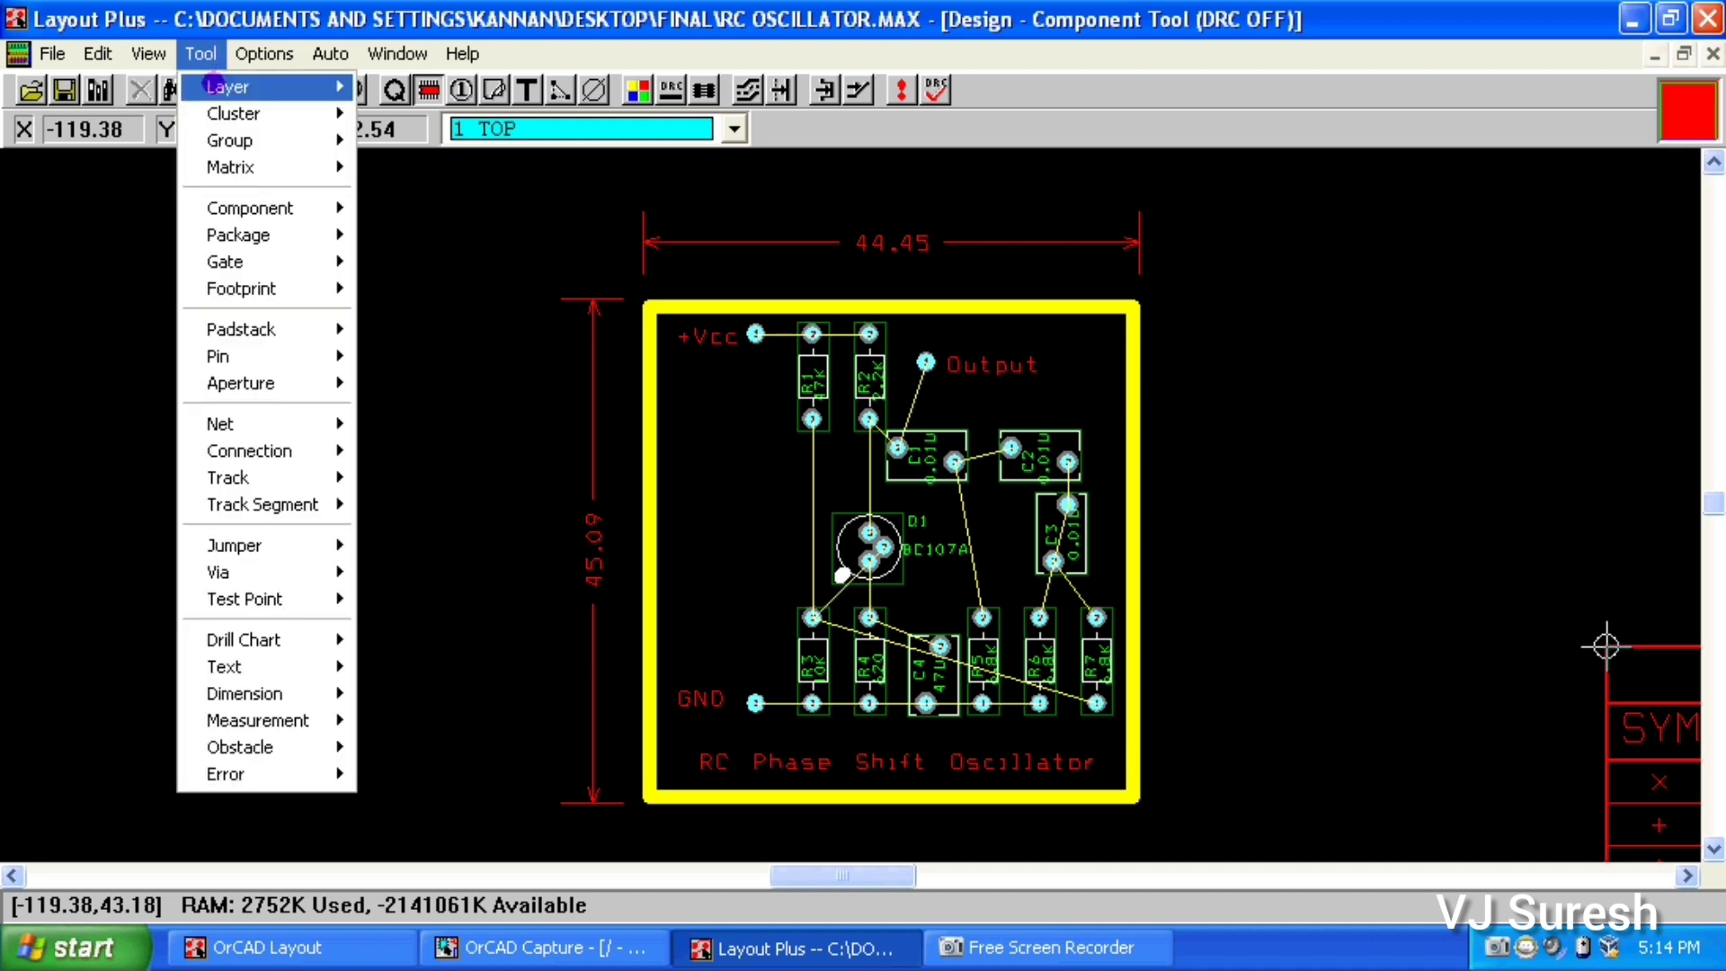
mouse_move(228, 86)
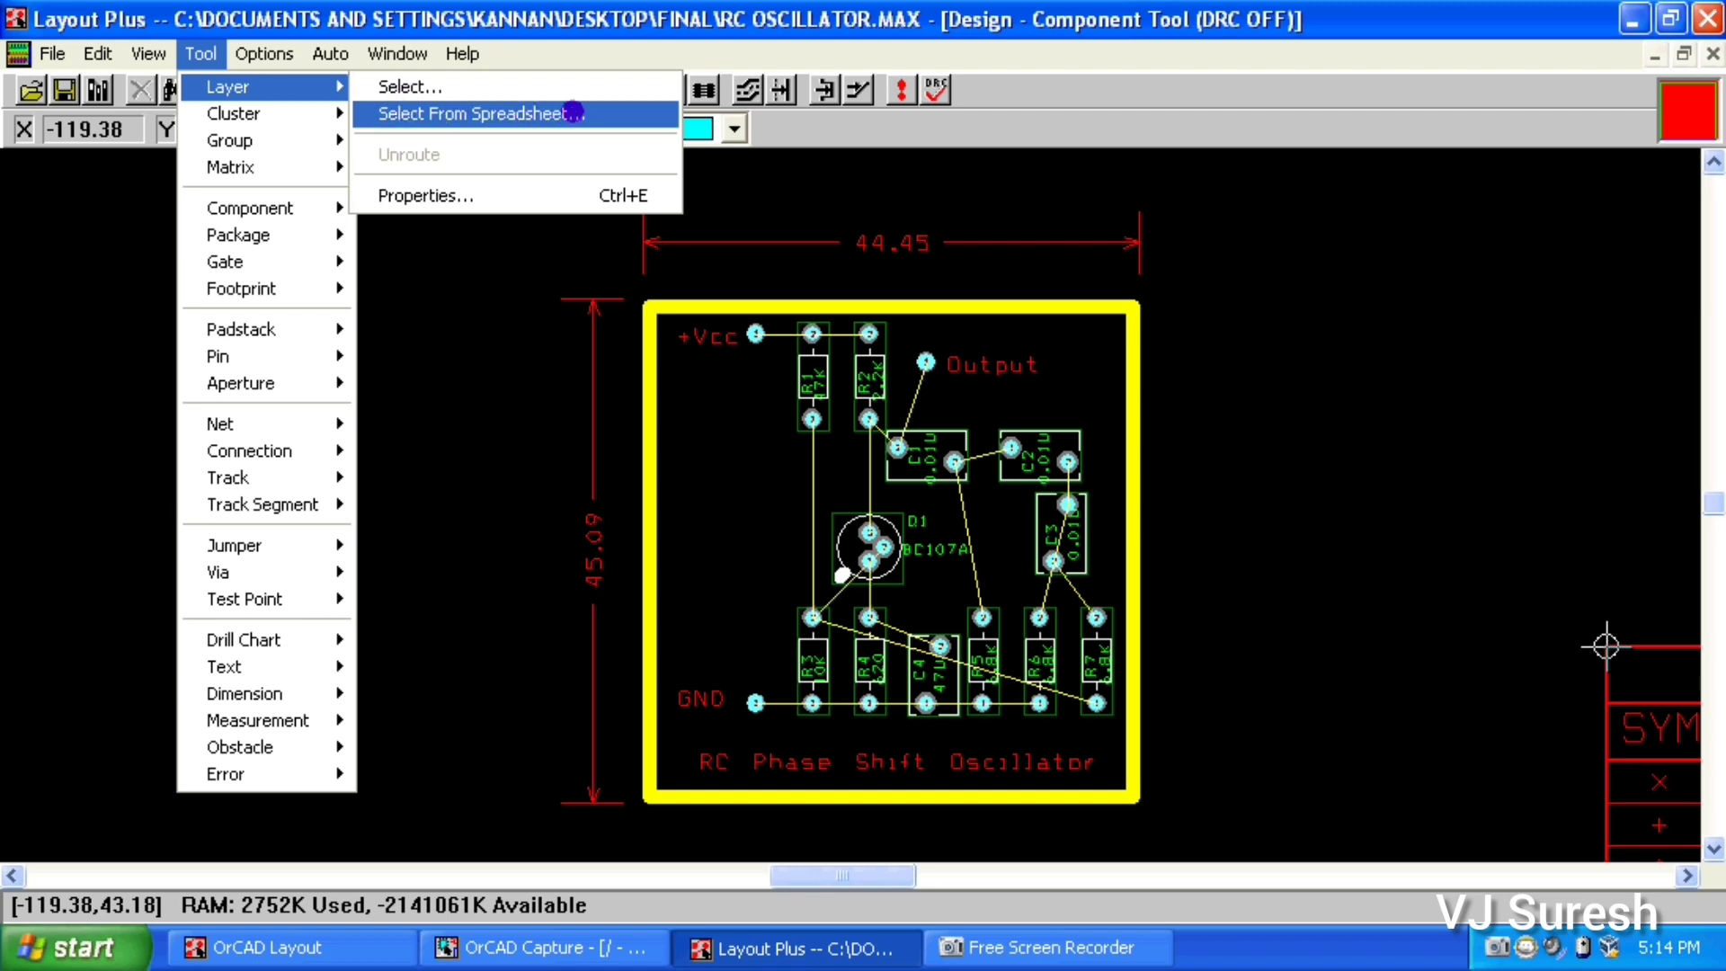
left_click(574, 112)
left_click_drag(917, 416, 834, 252)
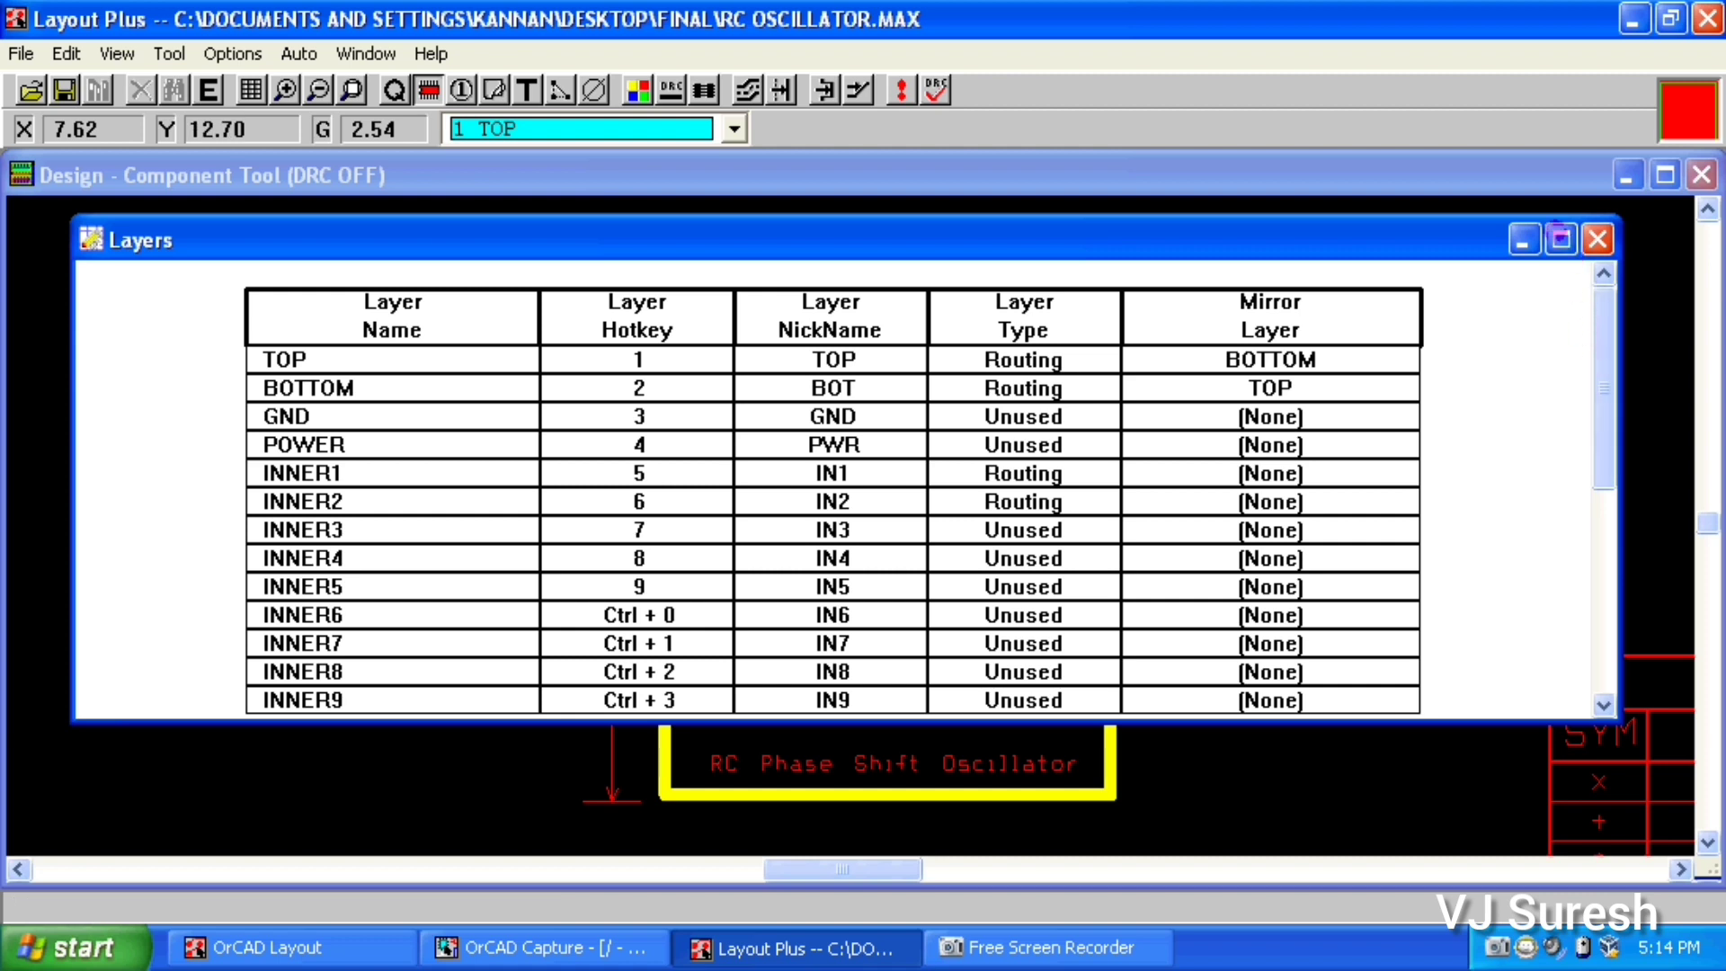
left_click(1561, 239)
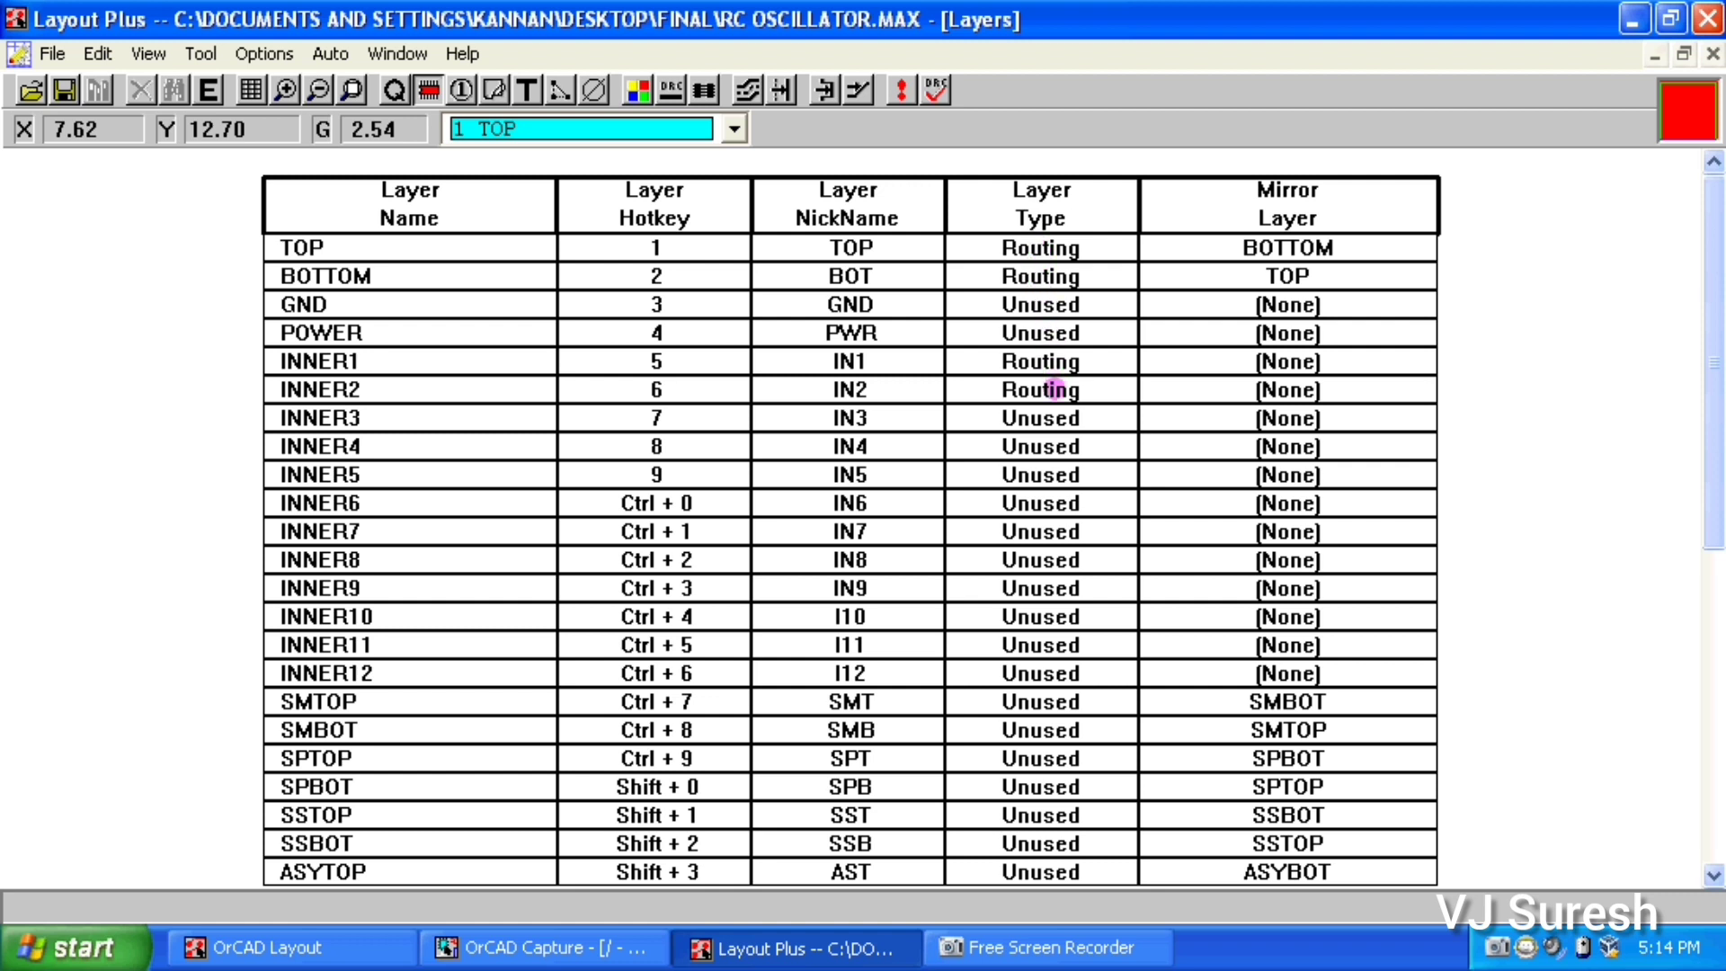
Highlight the TOP, BOTTOM, INNER1 and INNER2 rows in turn to examine the layers enabled for routing
left_click(384, 247)
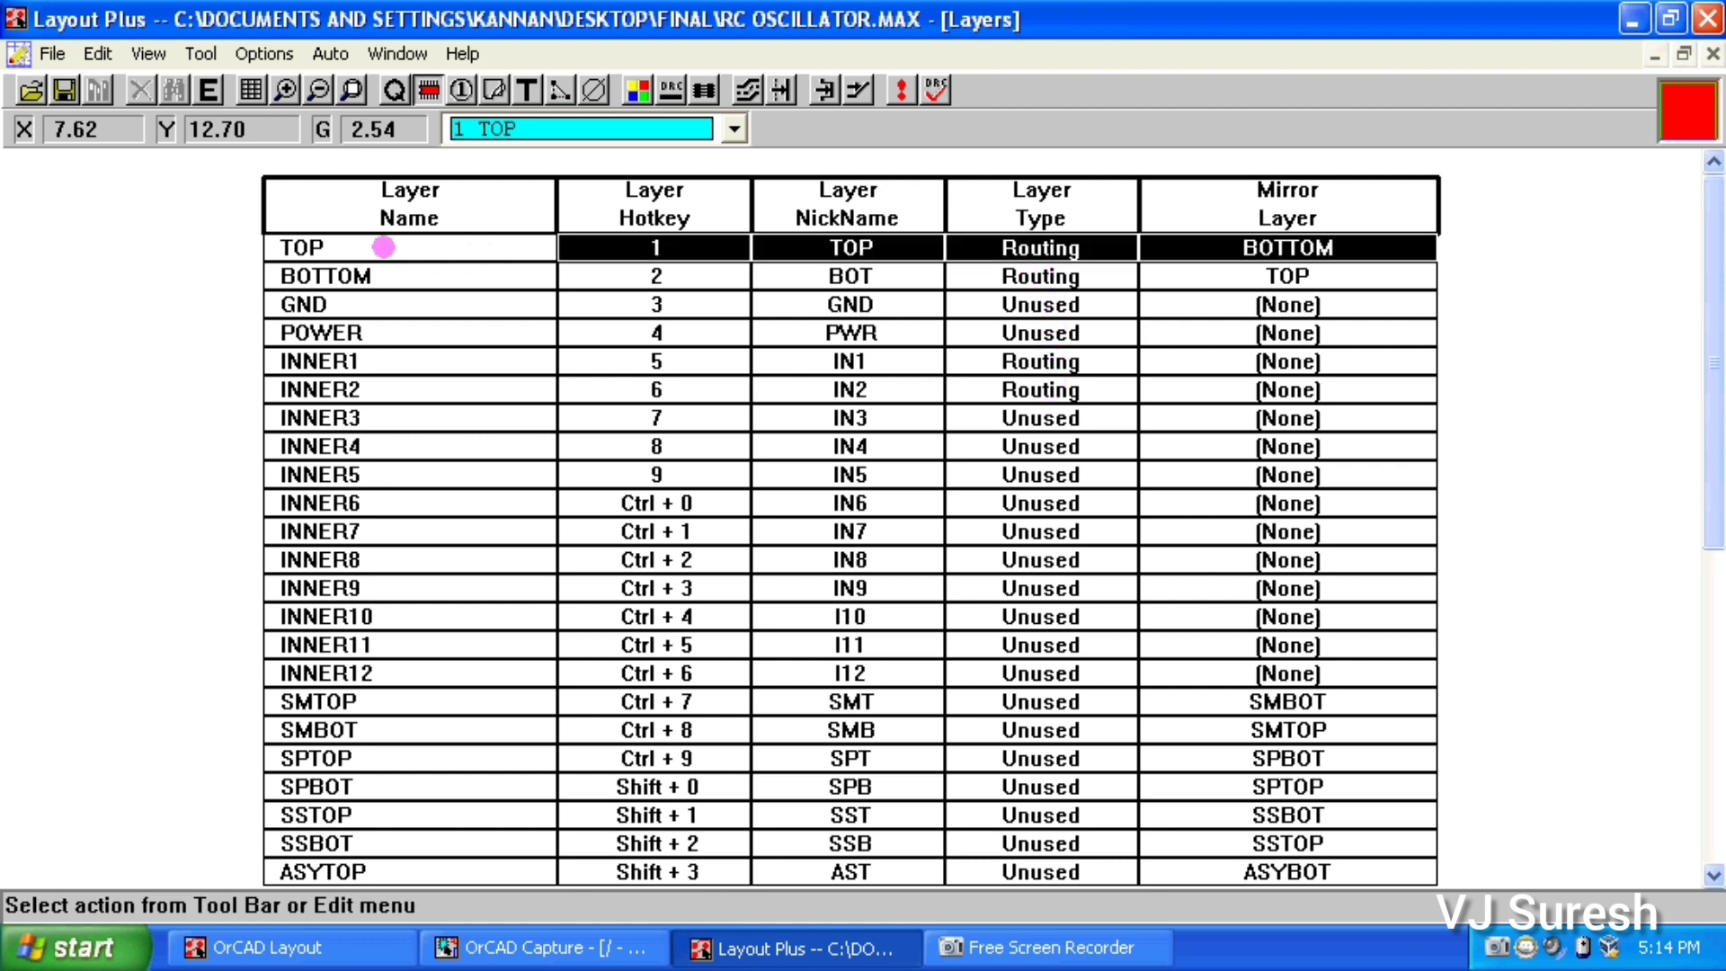
left_click(468, 277)
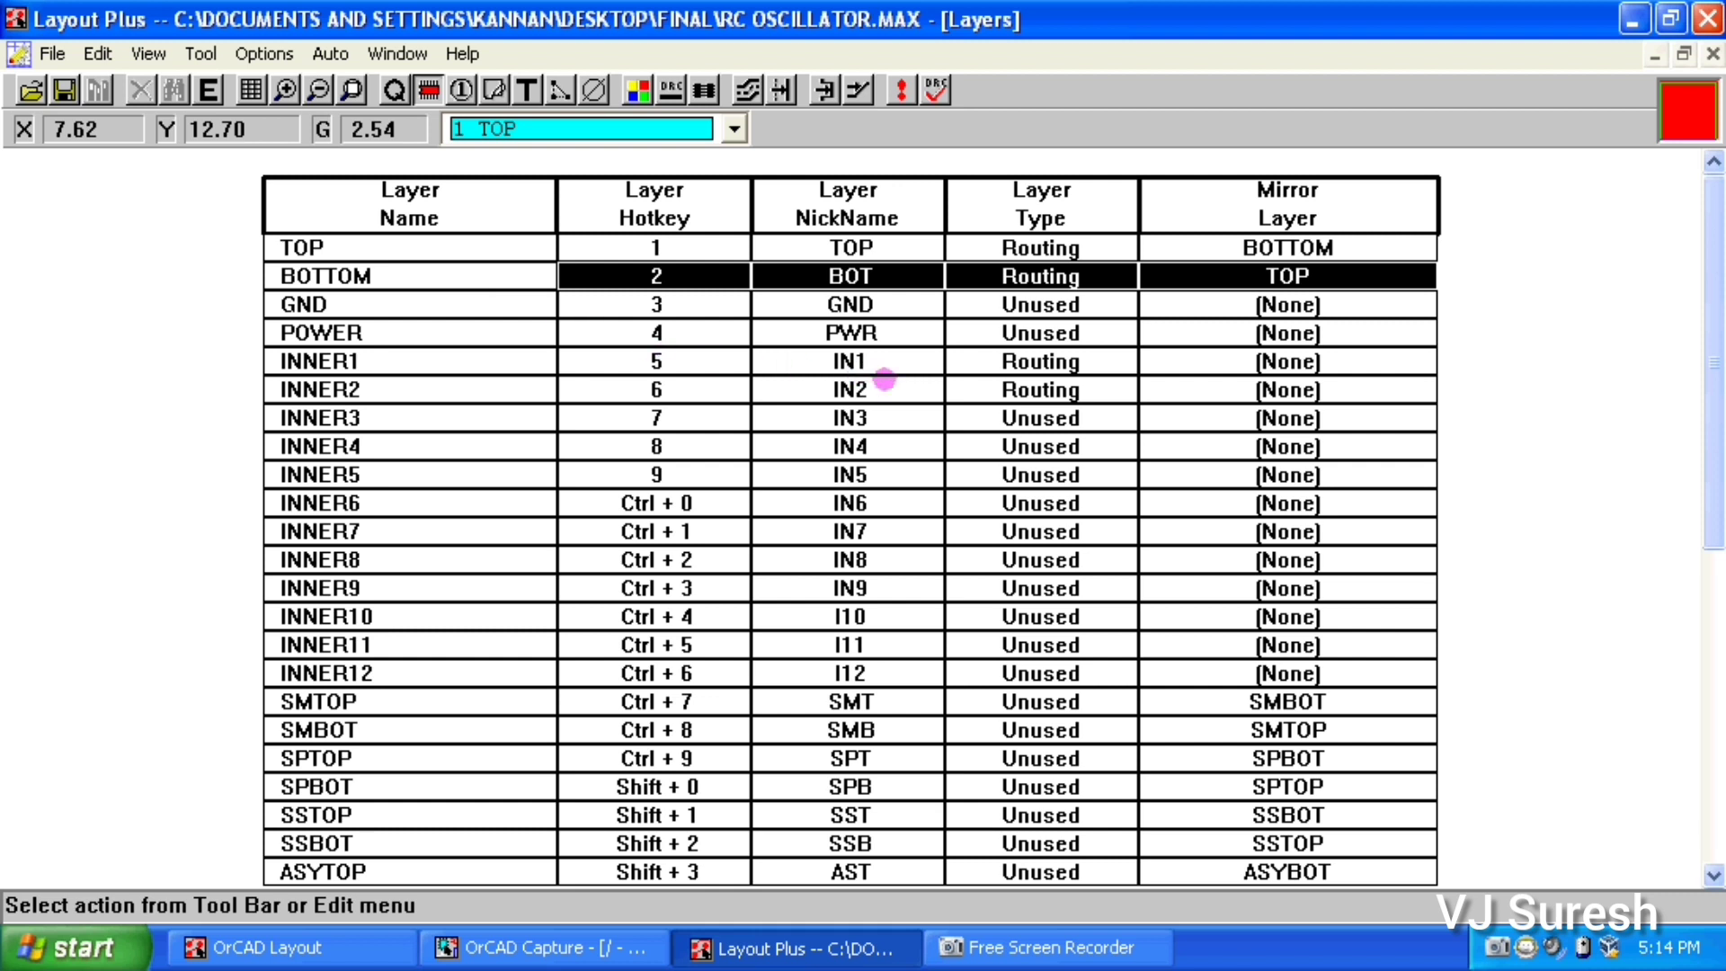
left_click(453, 355)
left_click(464, 391)
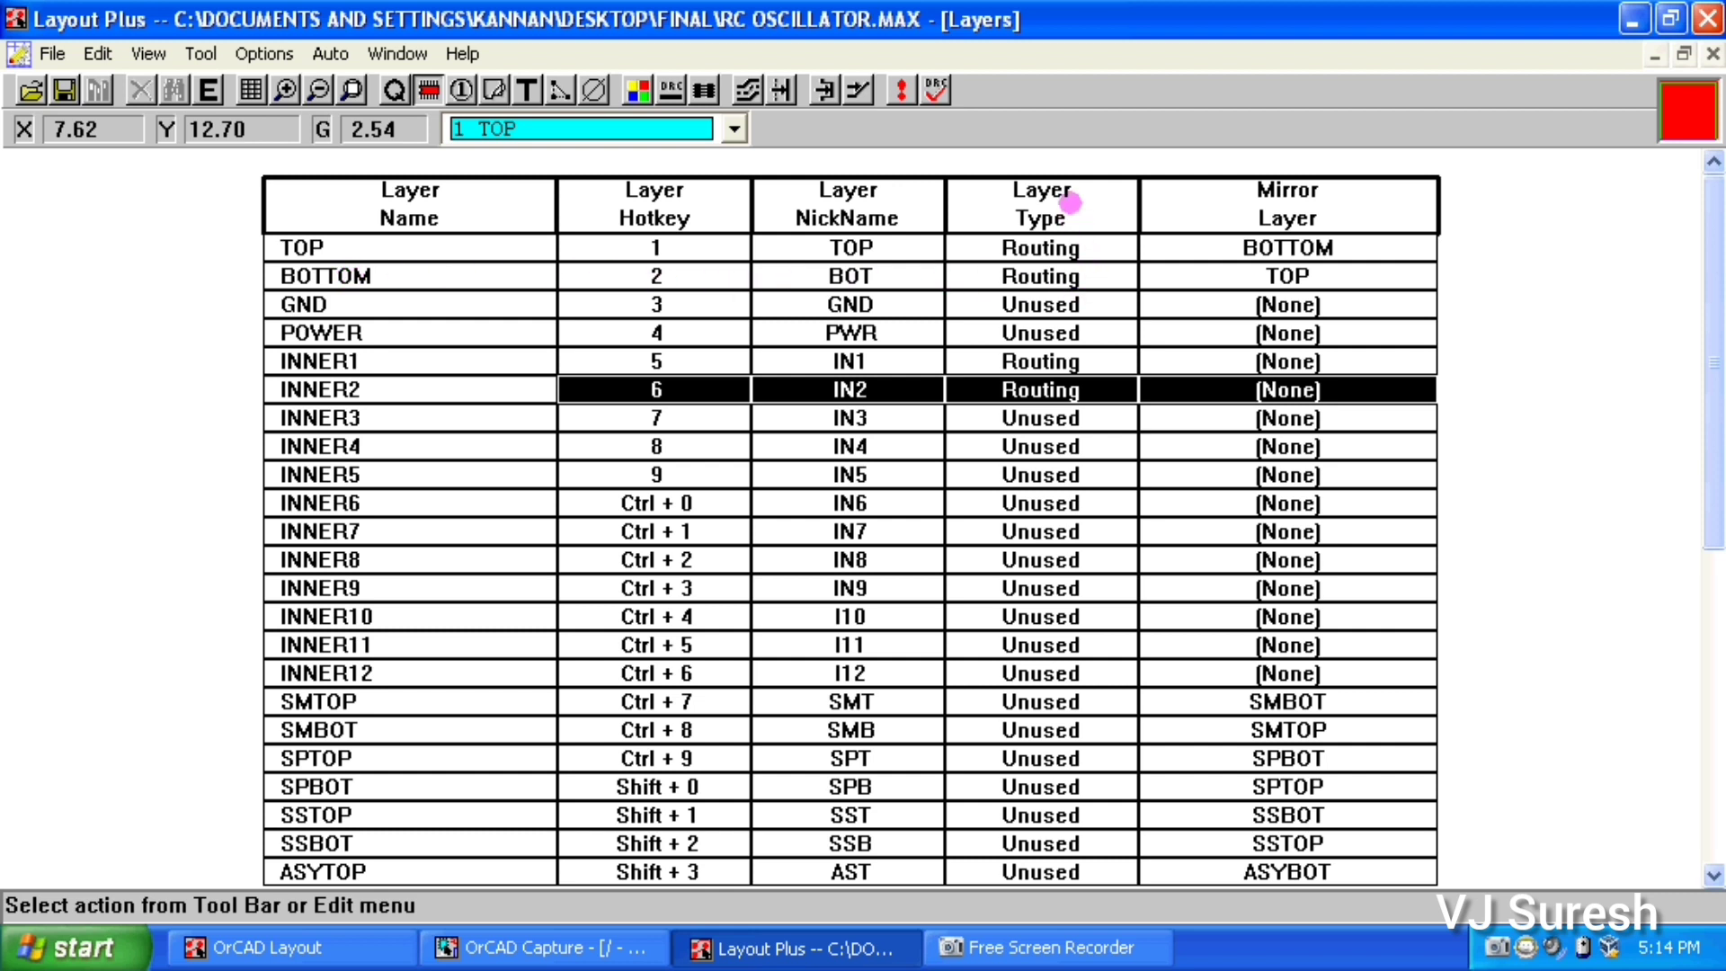
Set the layer type of all board layers to Unused Routing at once
left_click(1072, 205)
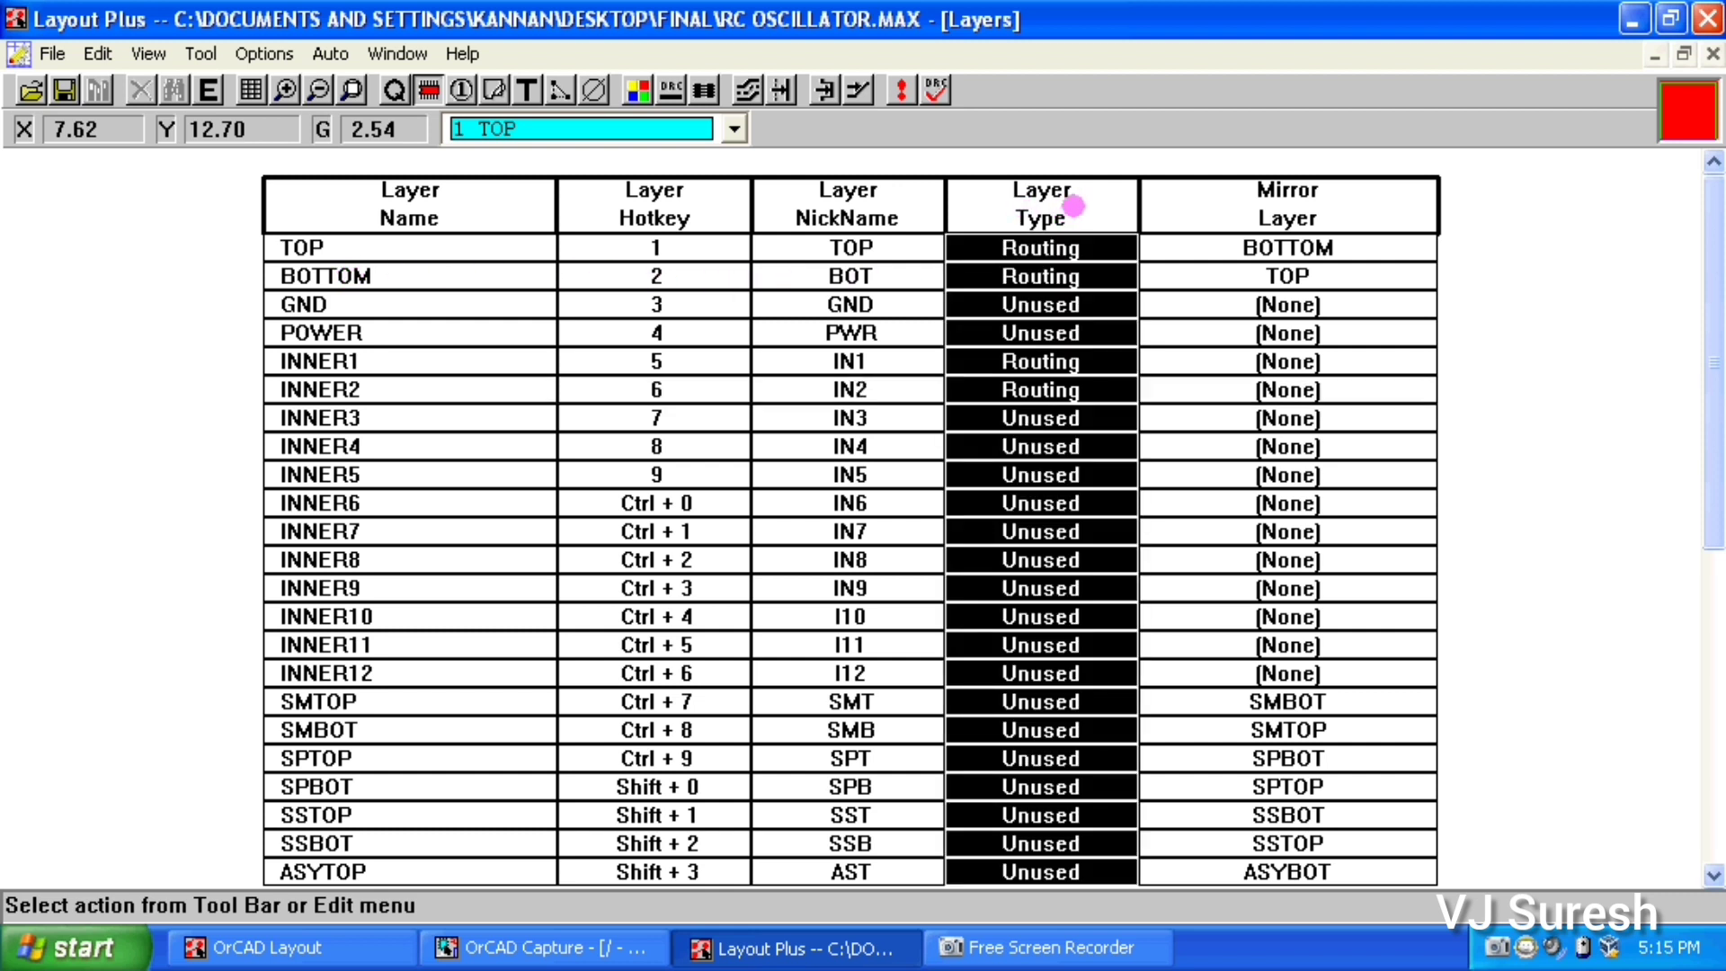
double_click(1073, 206)
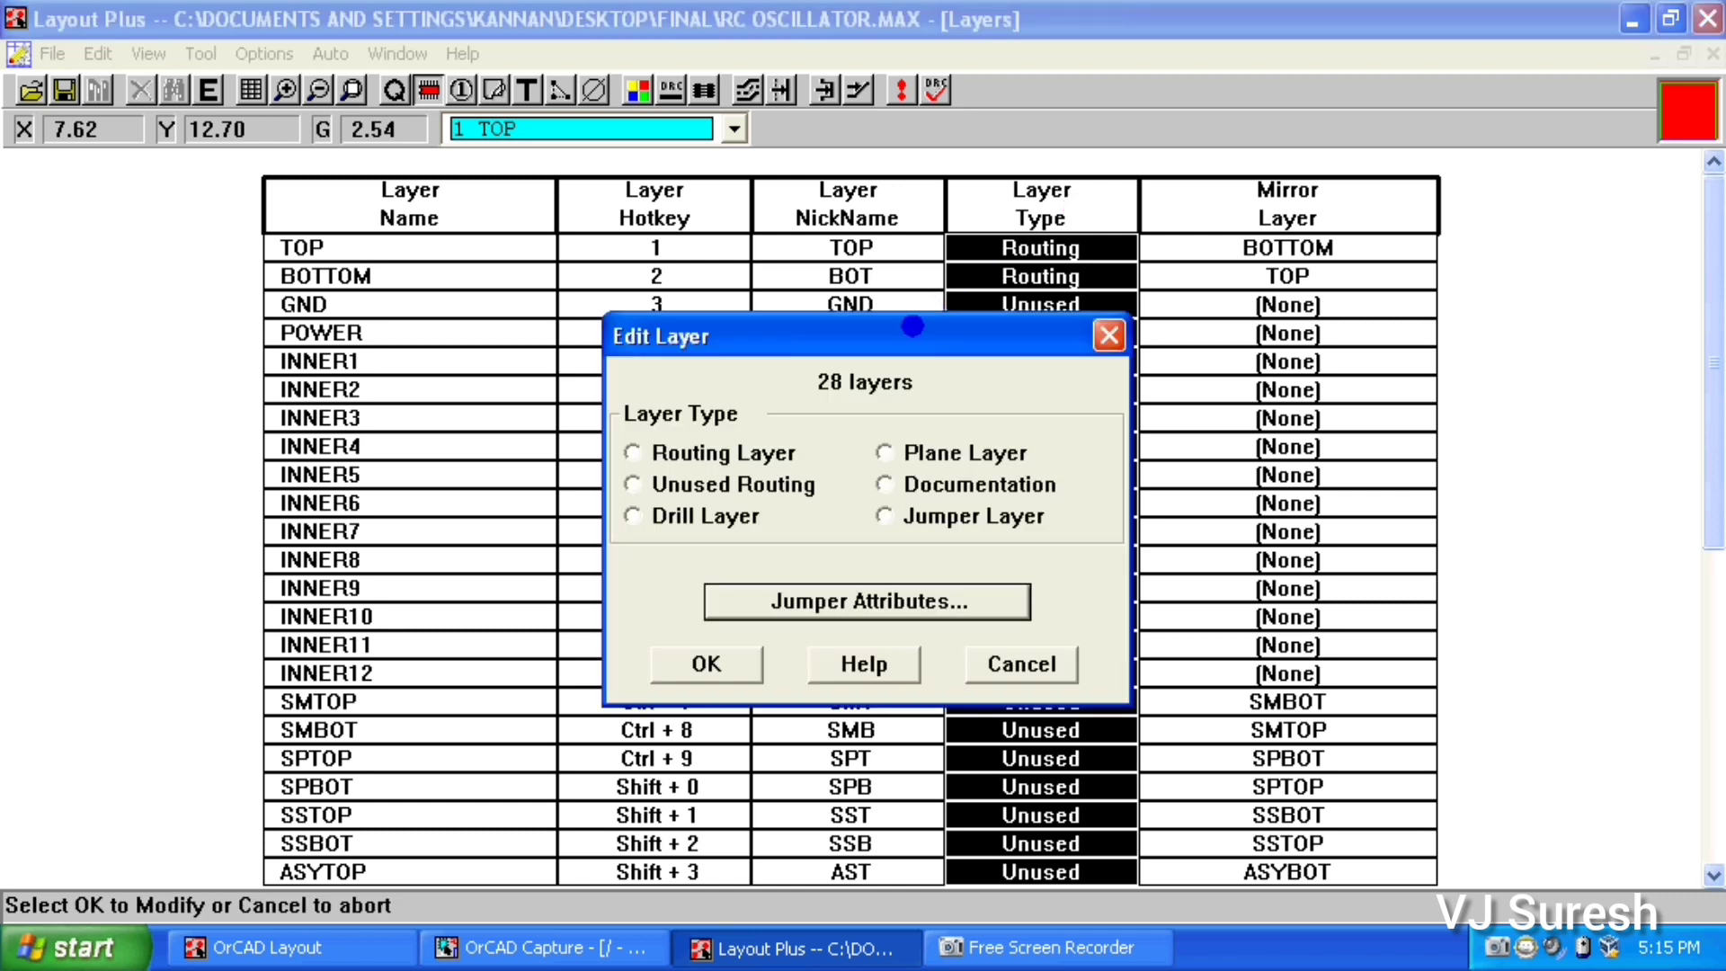
left_click_drag(912, 326, 969, 244)
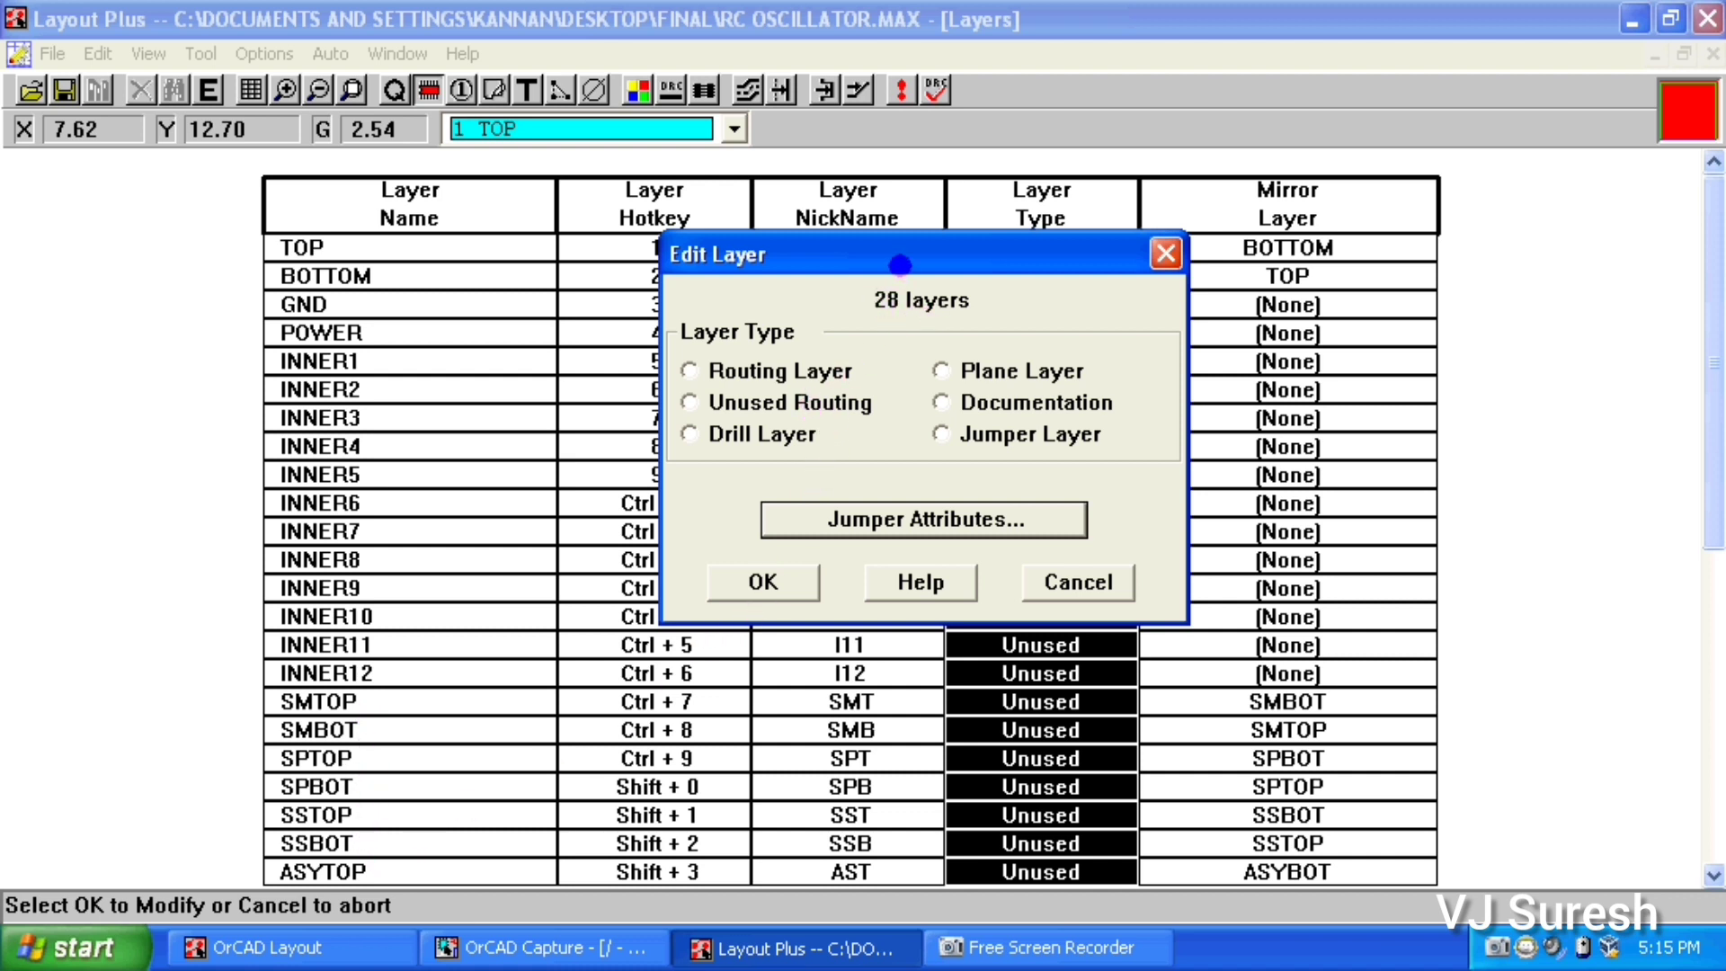
left_click_drag(900, 255, 920, 258)
left_click(707, 403)
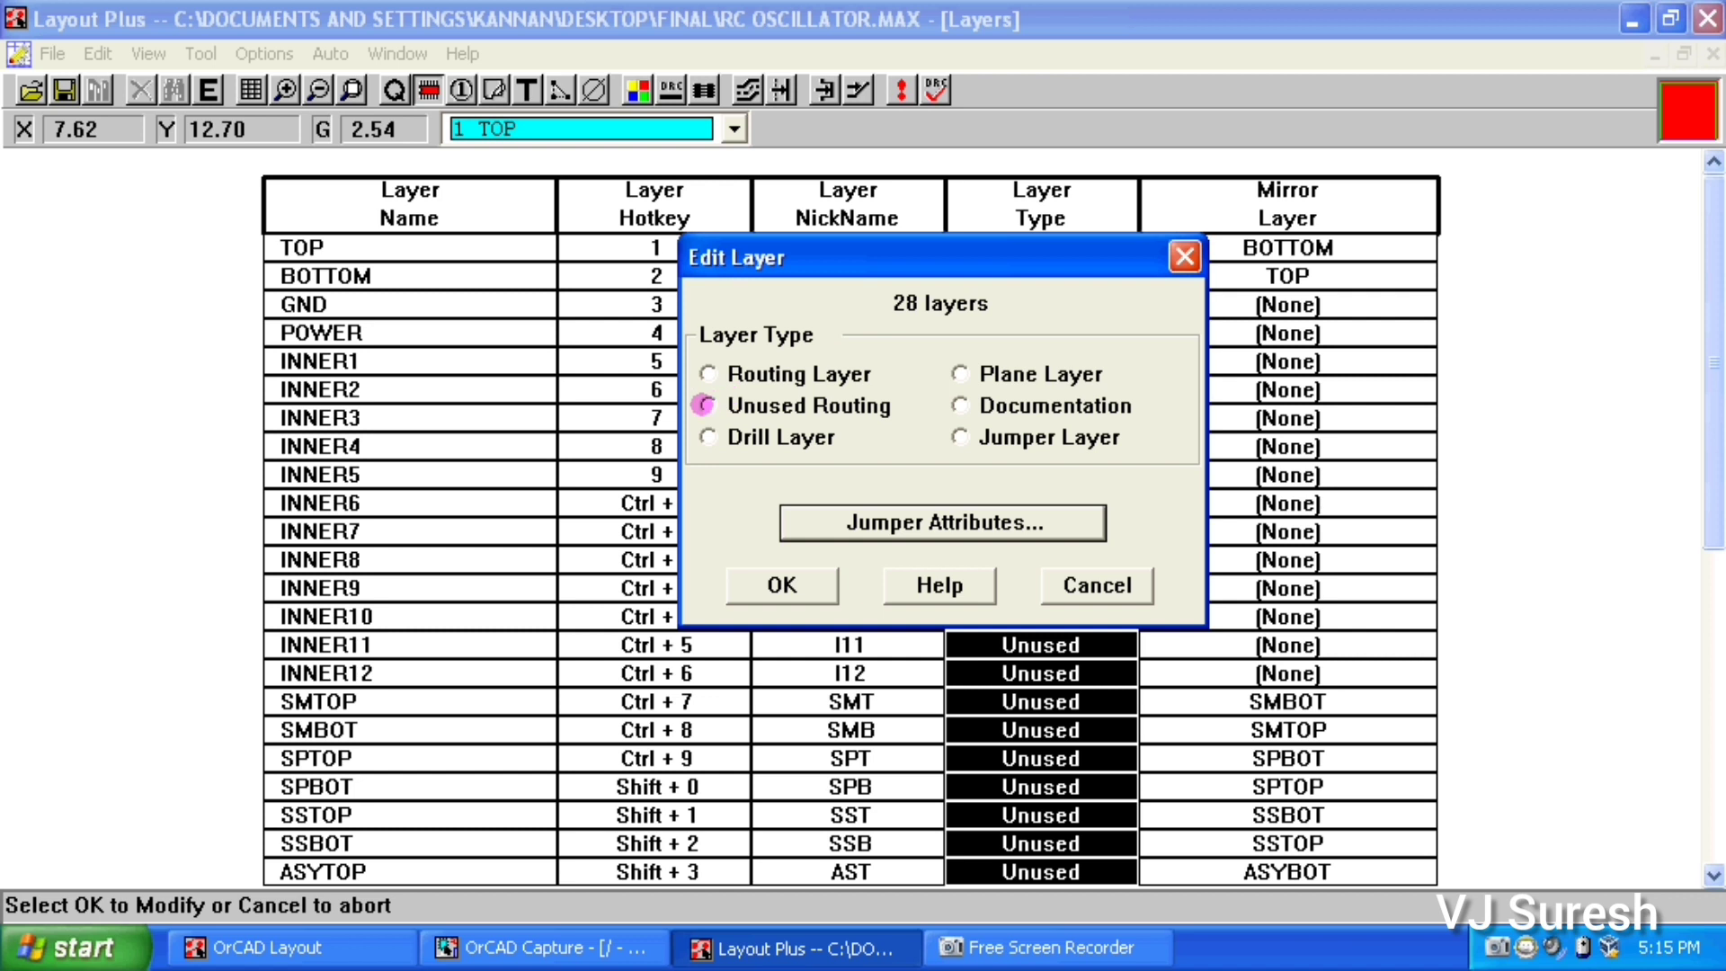
left_click(775, 586)
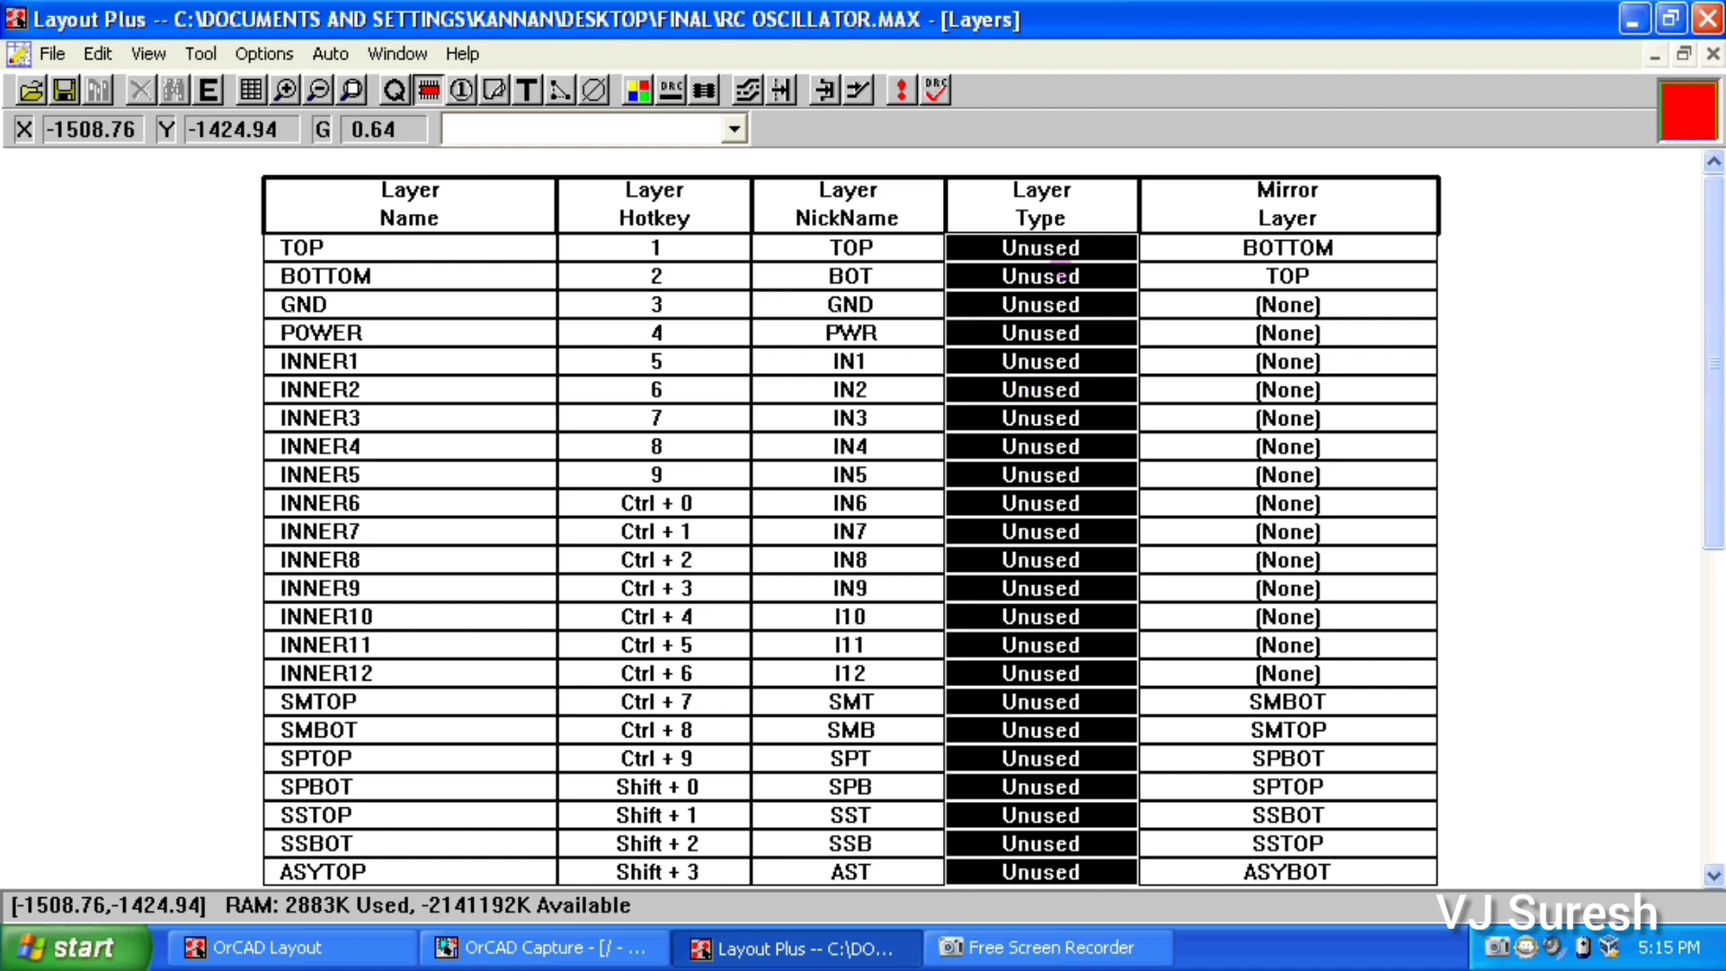
Change the BOTTOM layer's type to Routing Layer and close the layers spreadsheet
left_click(1061, 275)
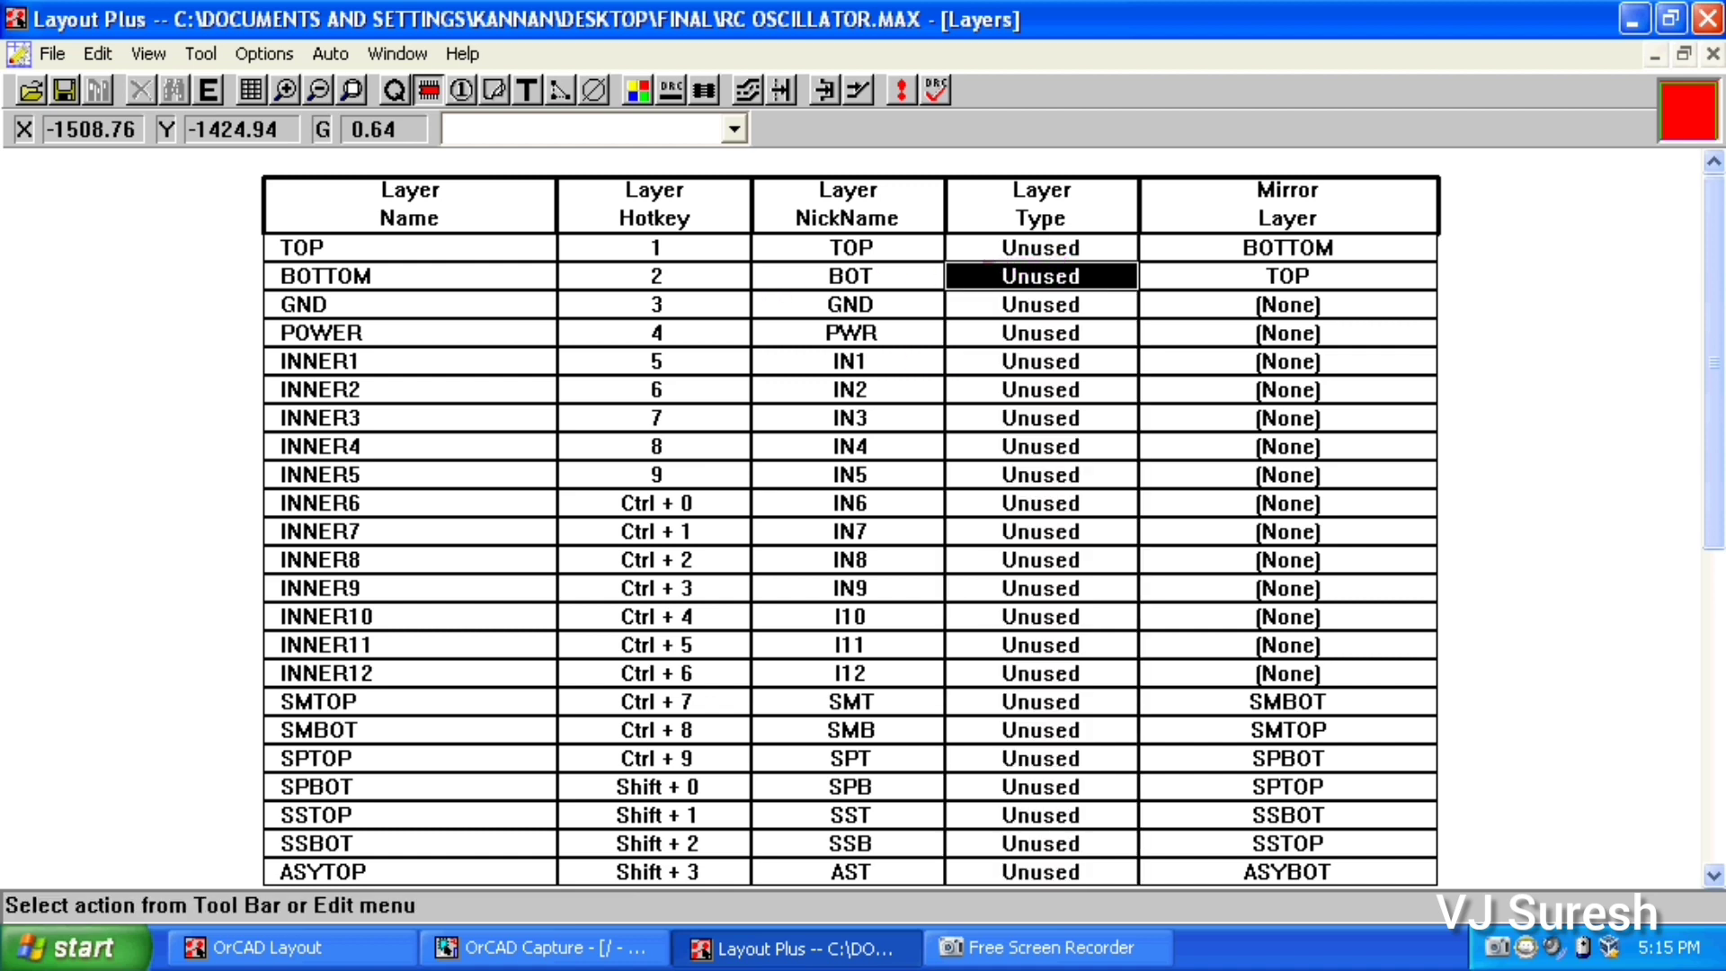
double_click(988, 272)
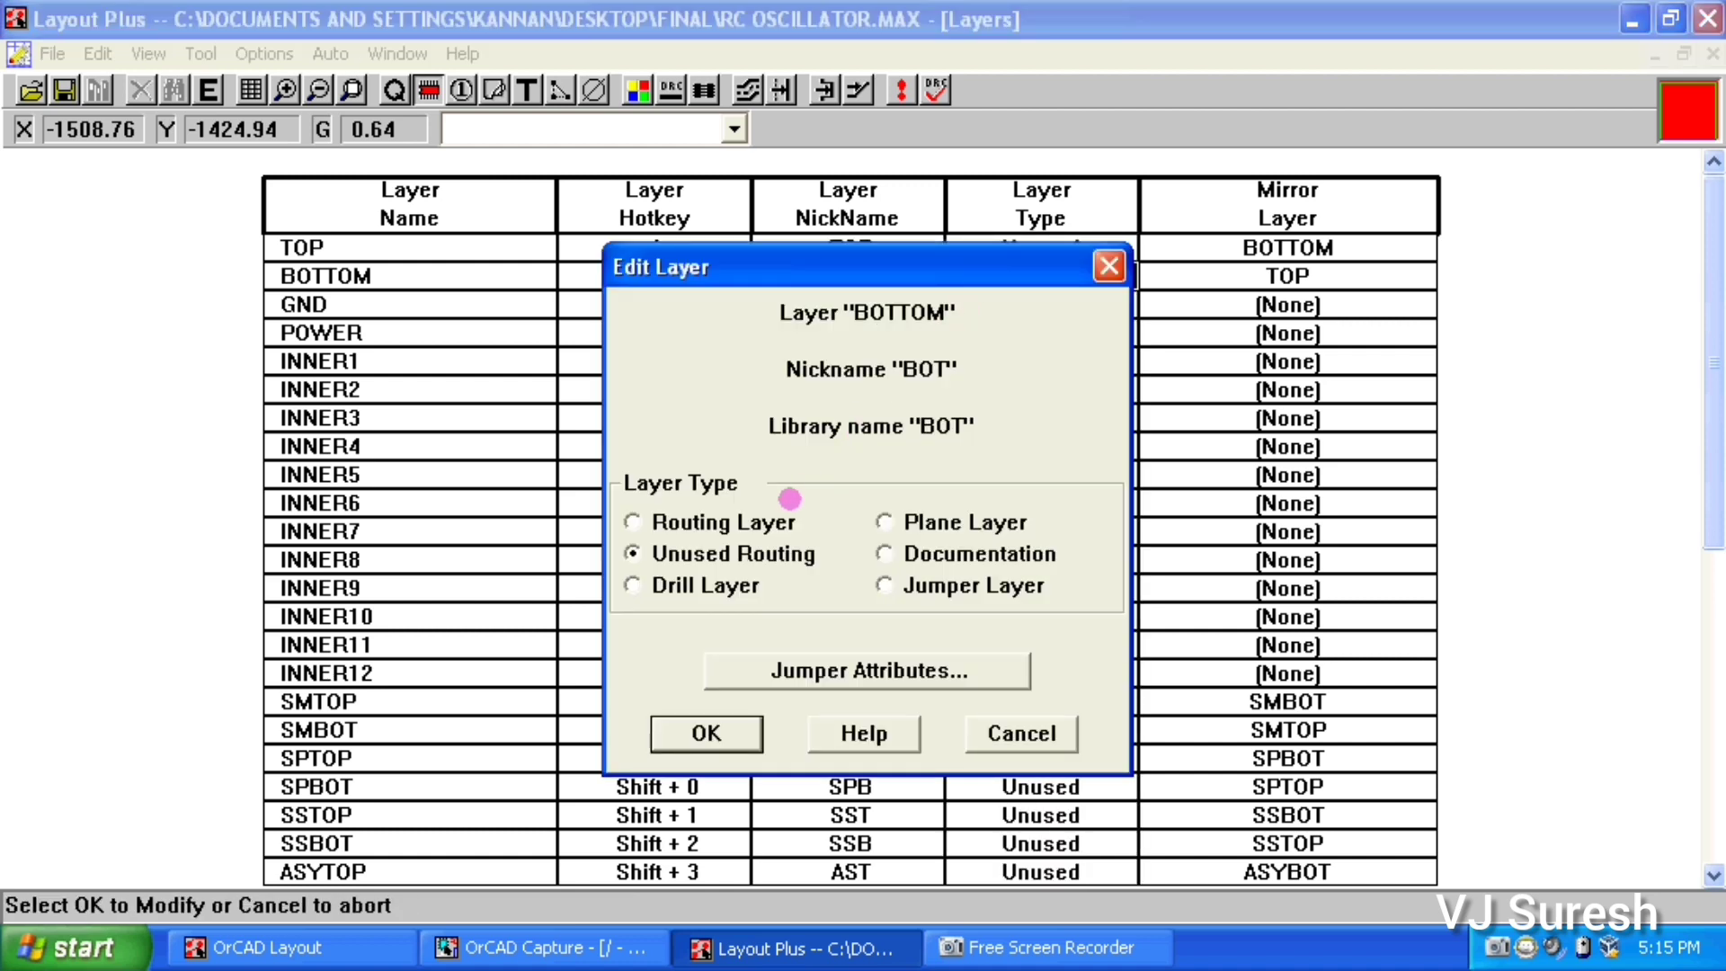
left_click(736, 516)
left_click(725, 732)
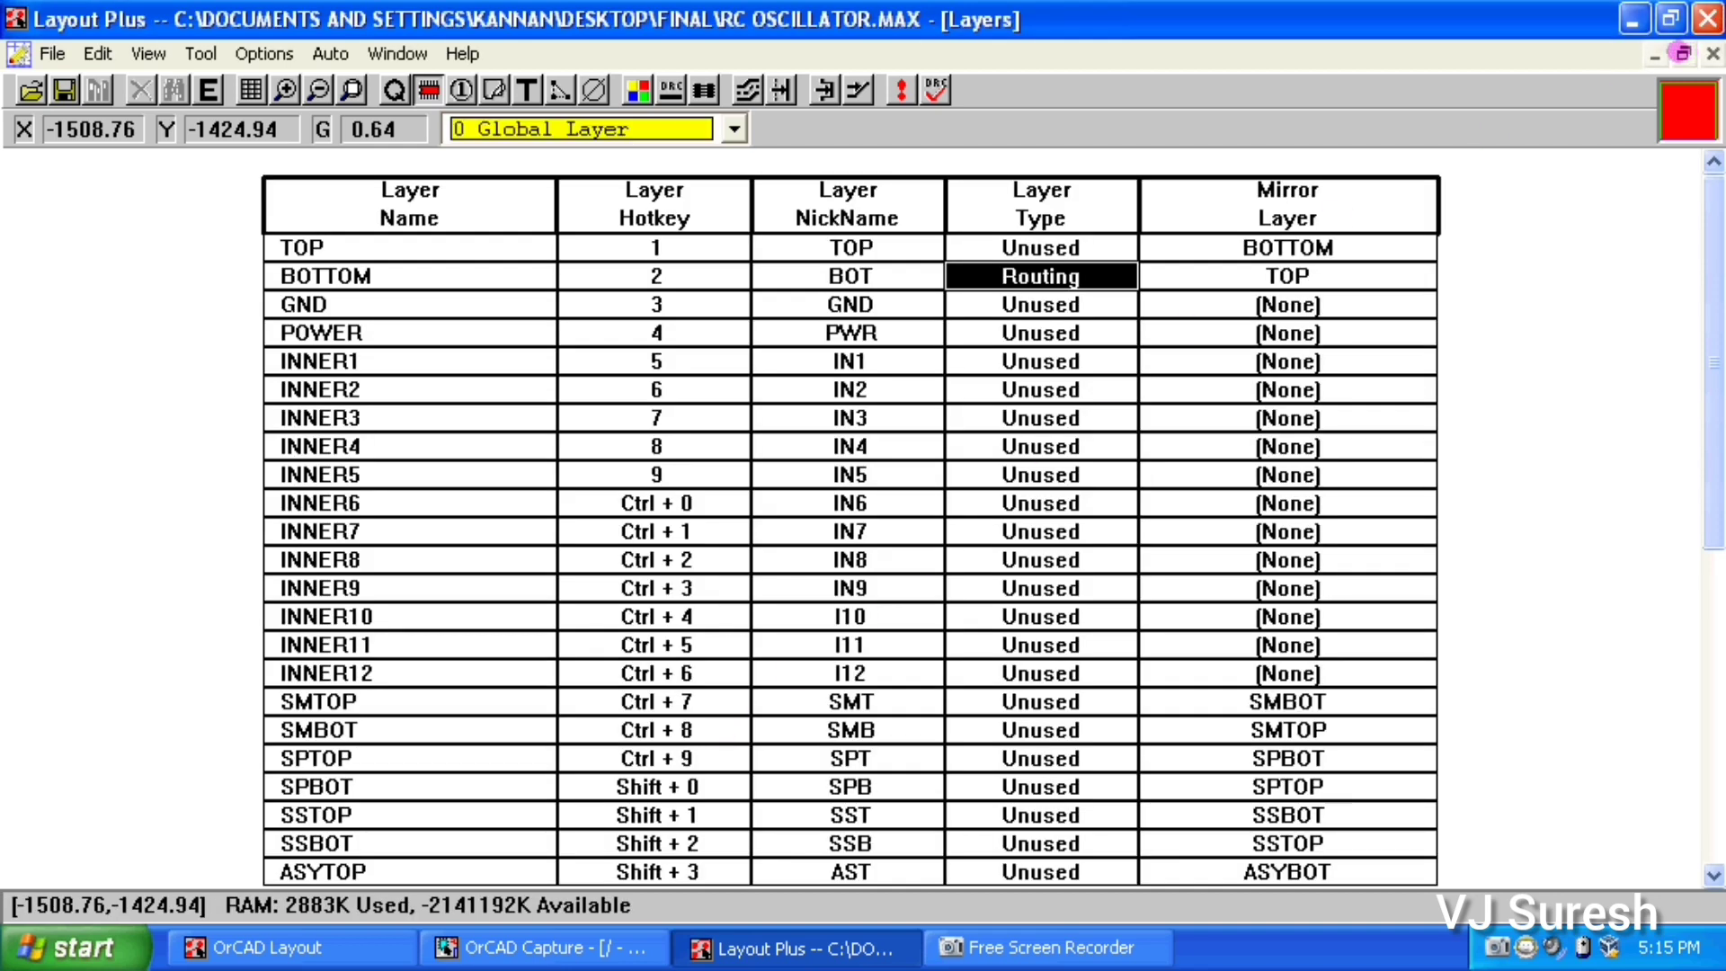
left_click(1713, 54)
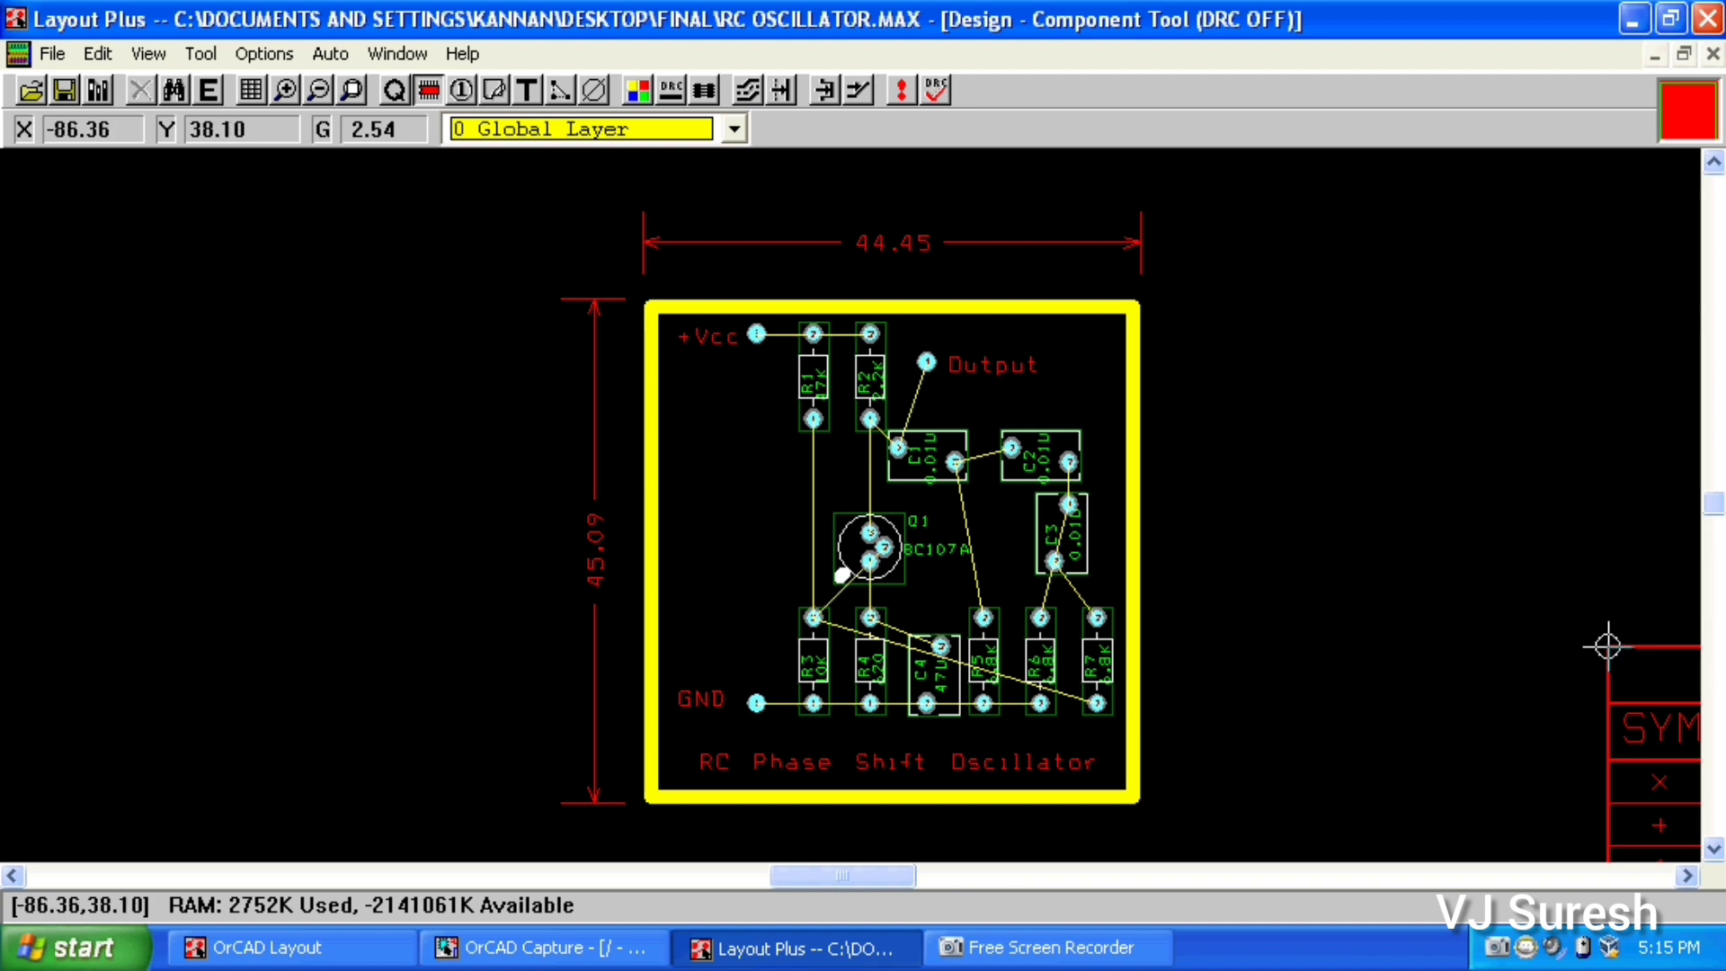
Autoroute the whole board on the BOTTOM layer and dismiss the sweep completion message
left_click(331, 53)
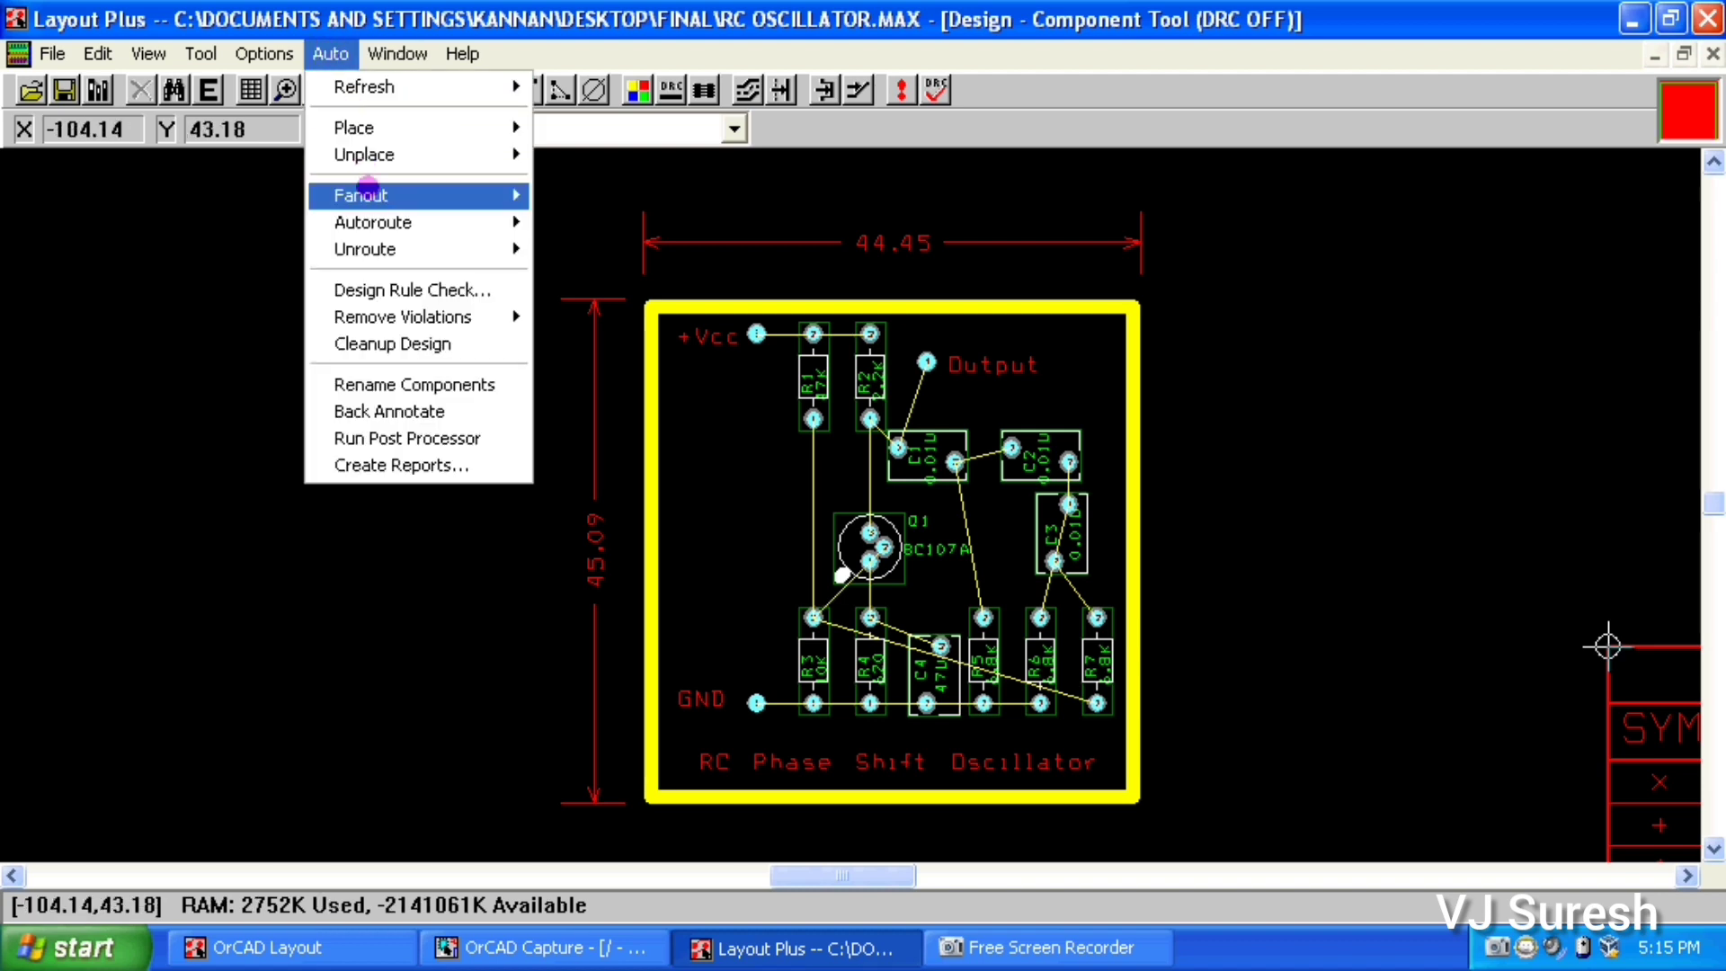
mouse_move(373, 222)
left_click(571, 222)
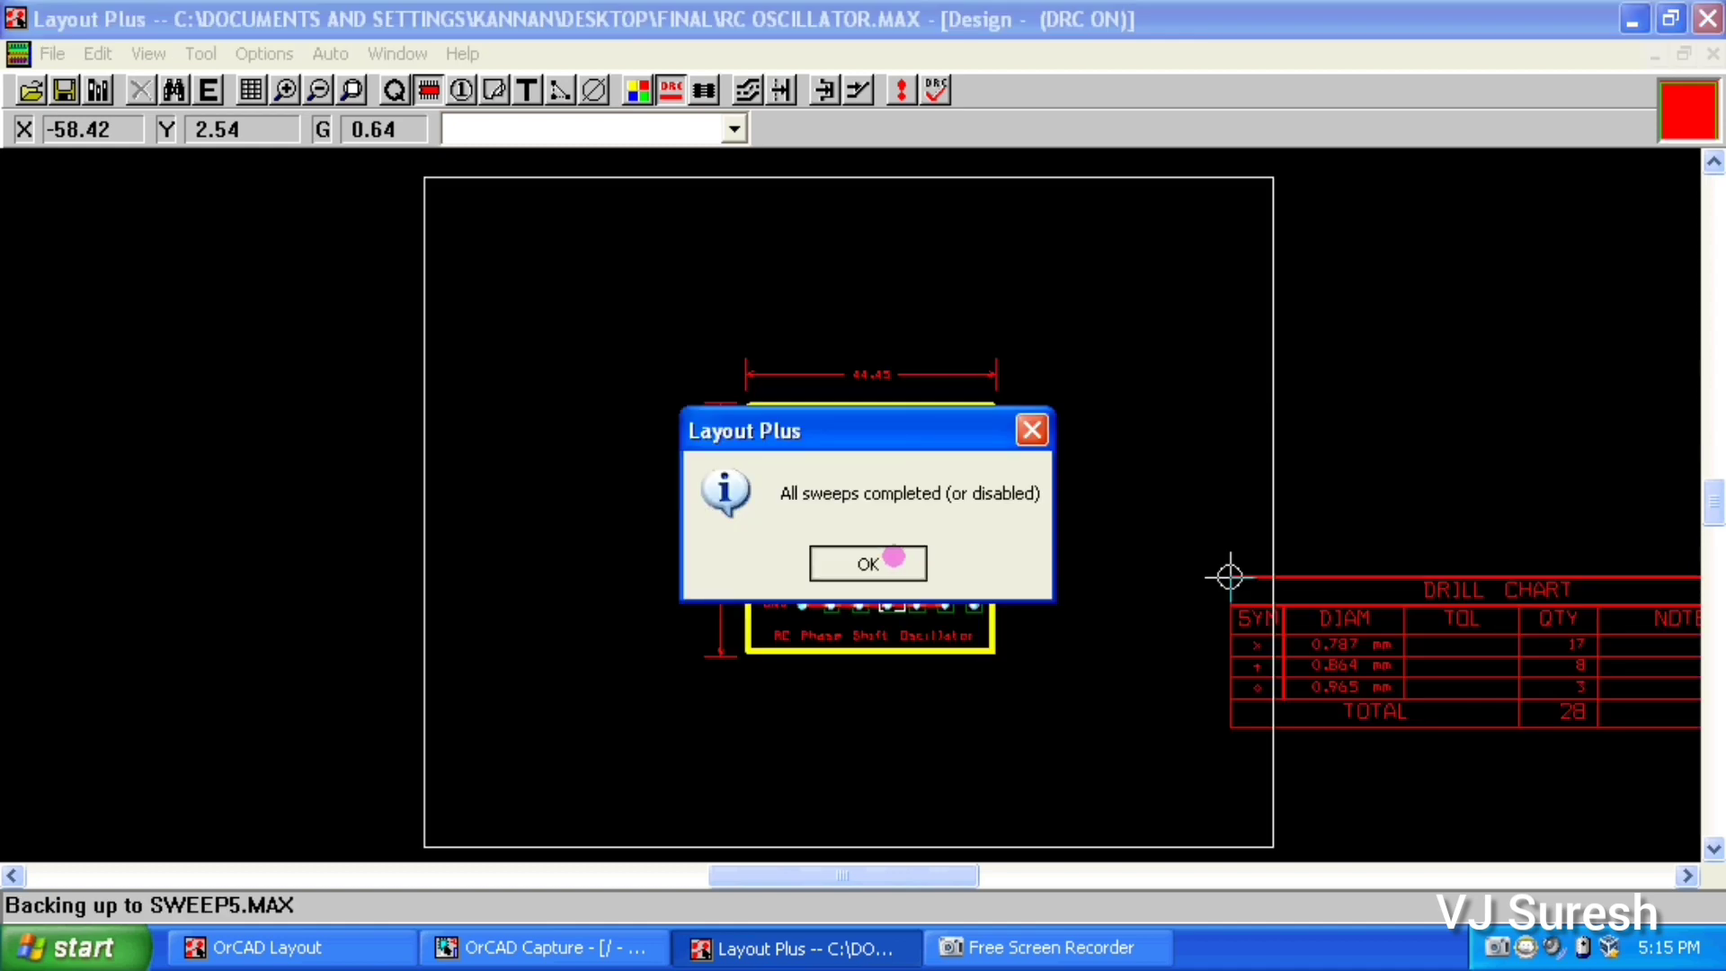
left_click(892, 558)
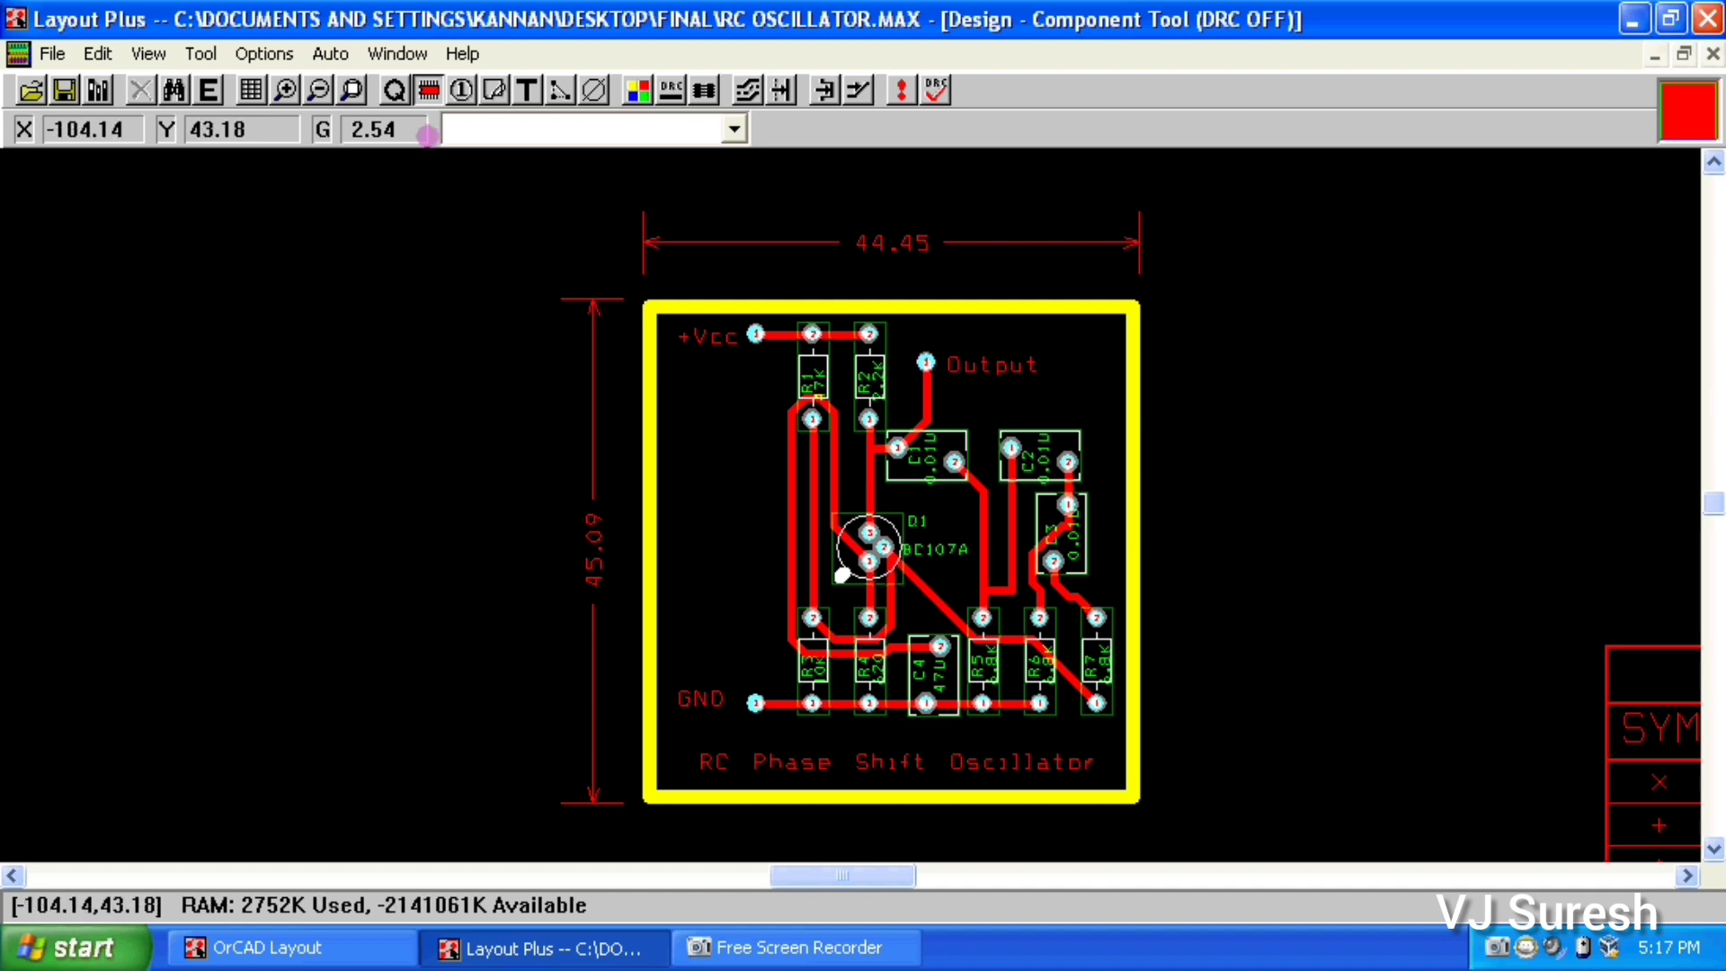
Review the display units, grids and rotation increment in the system settings, then accept them
left_click(266, 54)
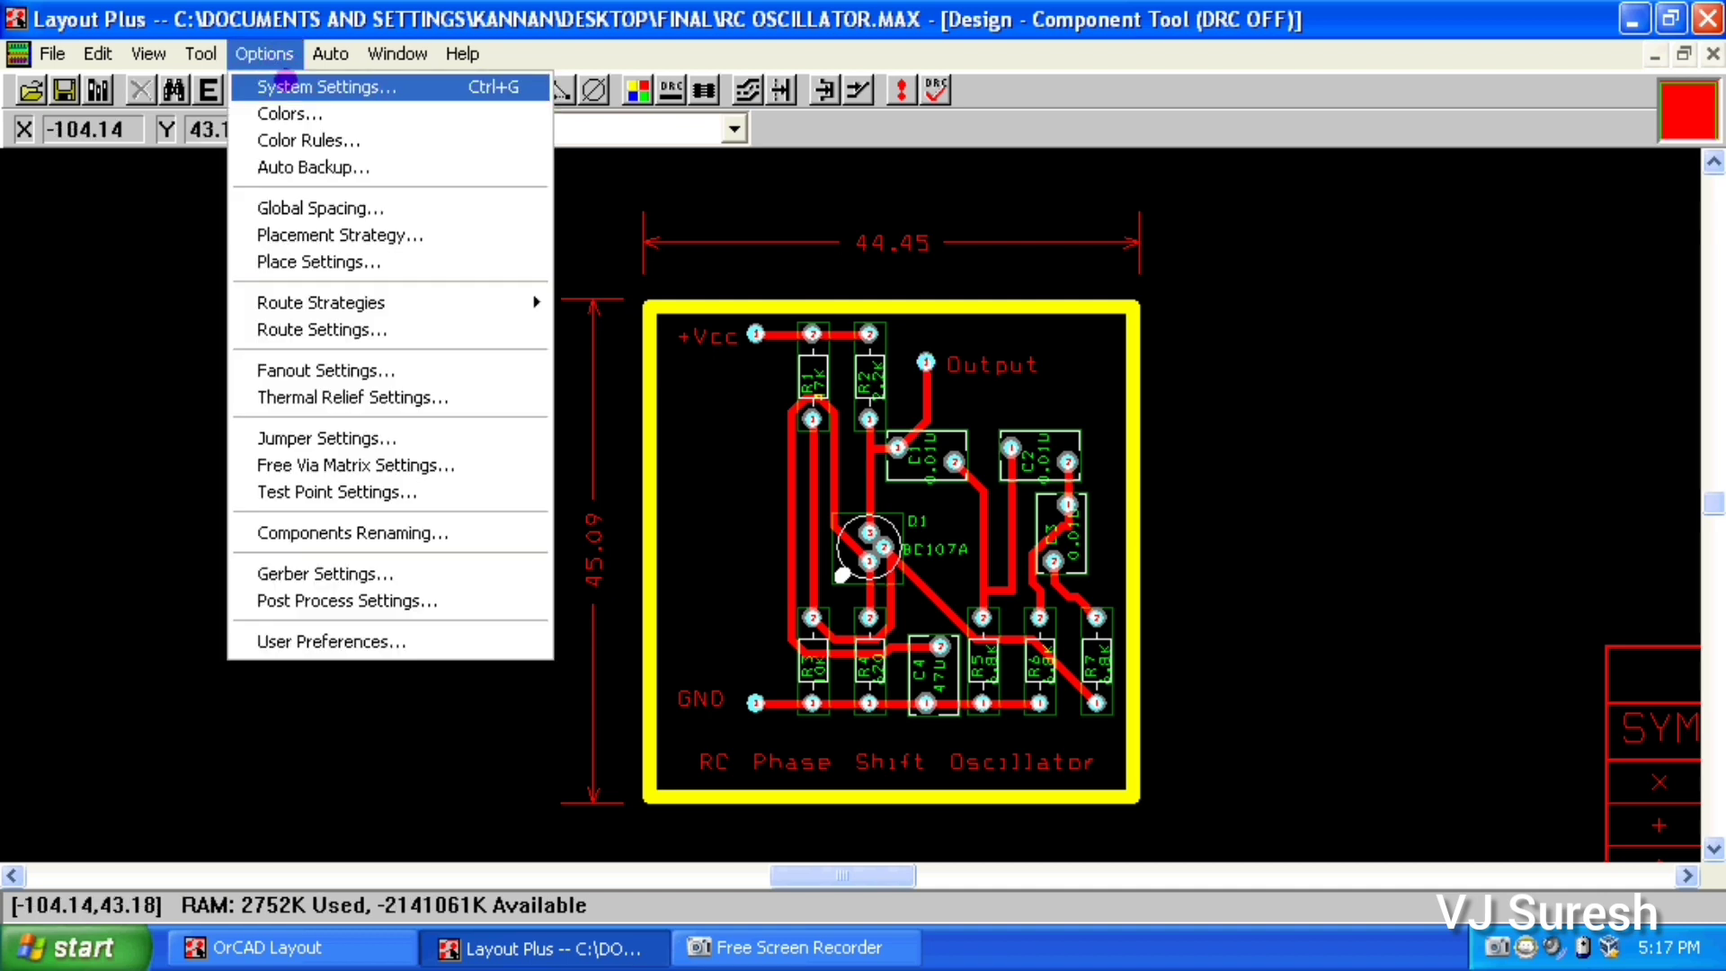
left_click(306, 86)
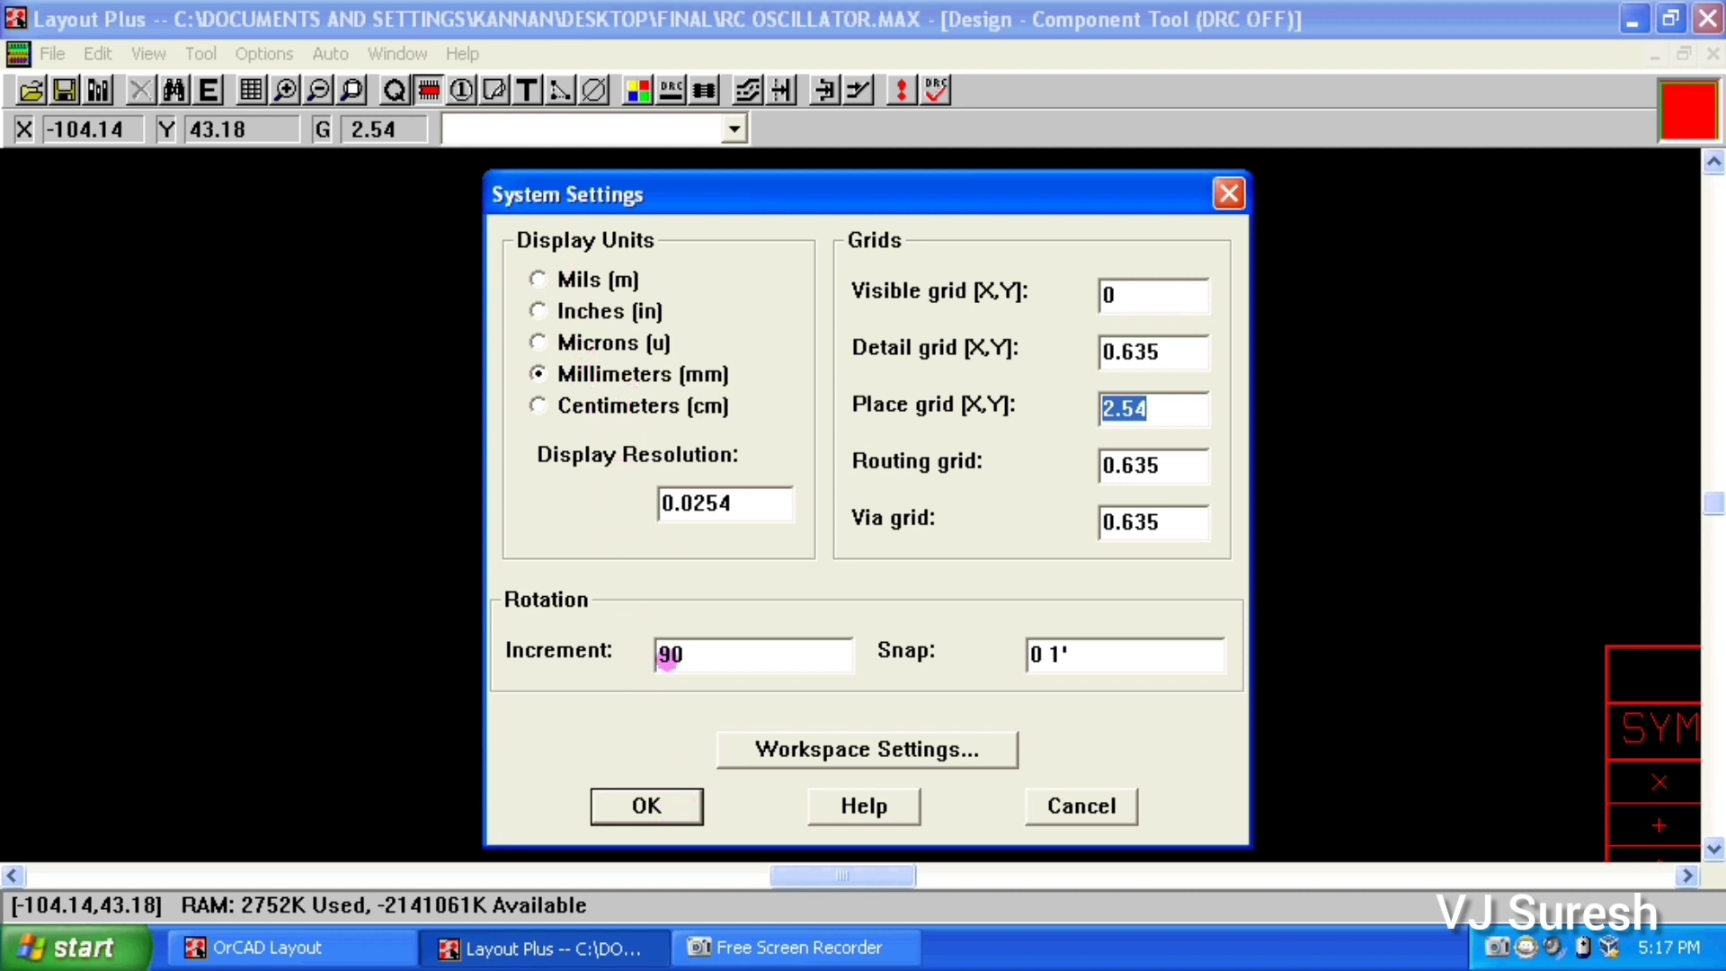
left_click(658, 797)
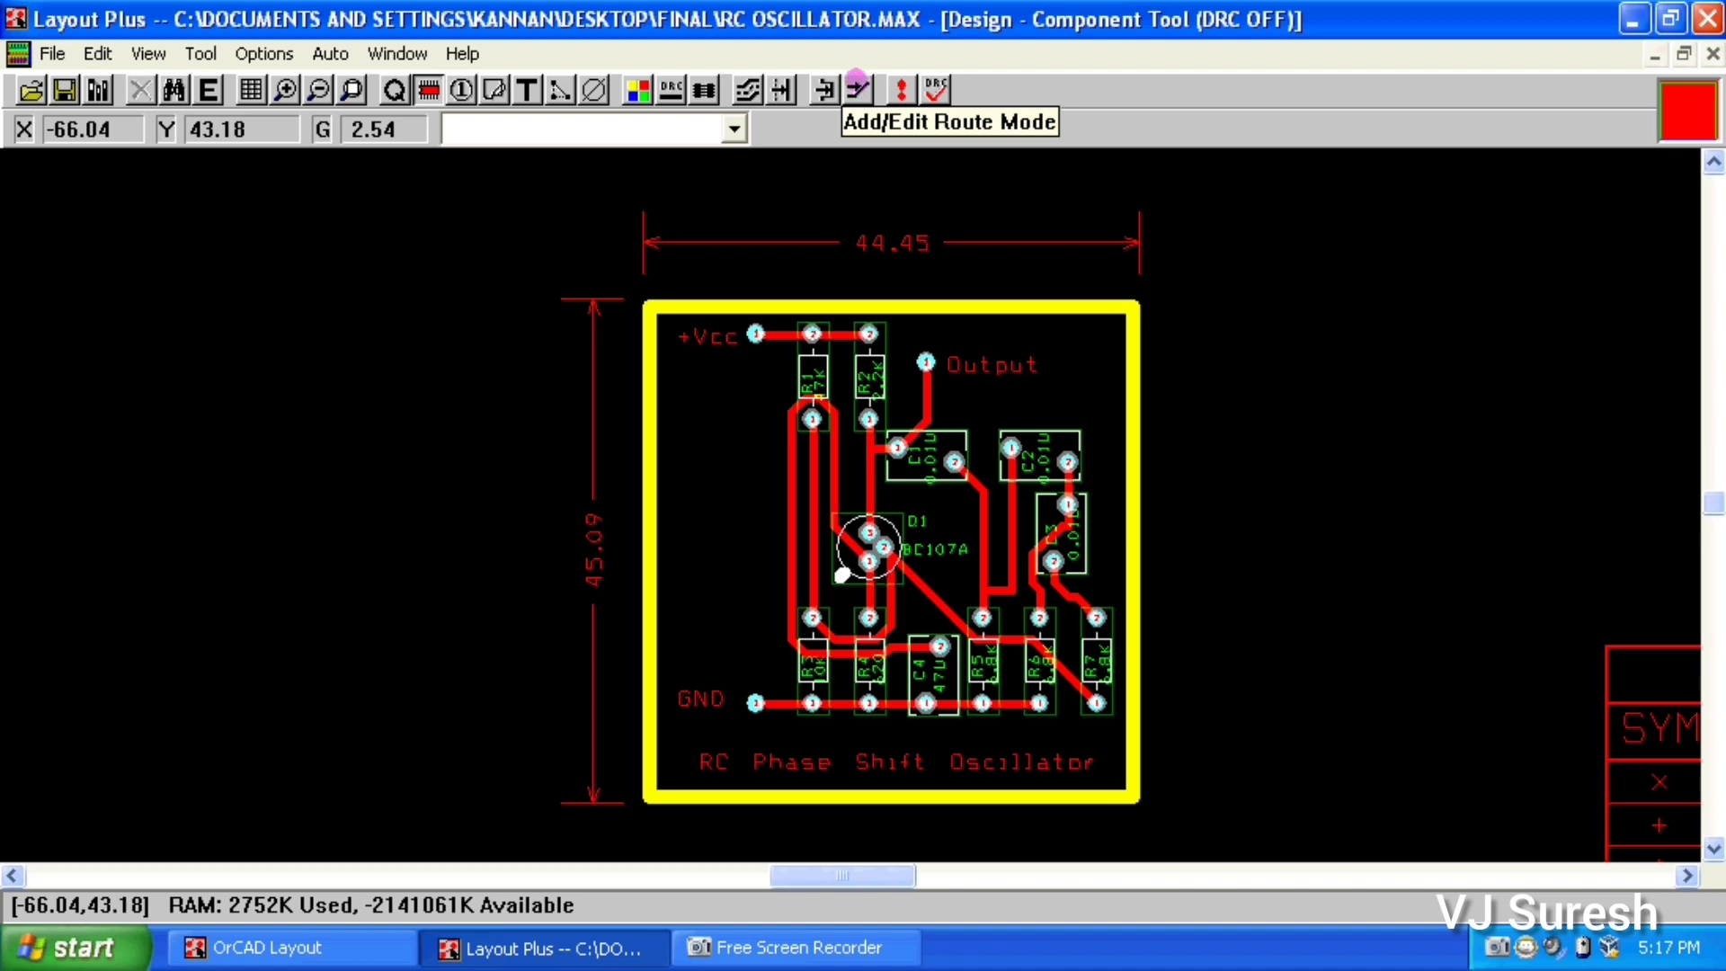
Pick up the track segment below the Output pad for manual rerouting and set its width to 1.5 mm, accepting the non-standard width
left_click(856, 85)
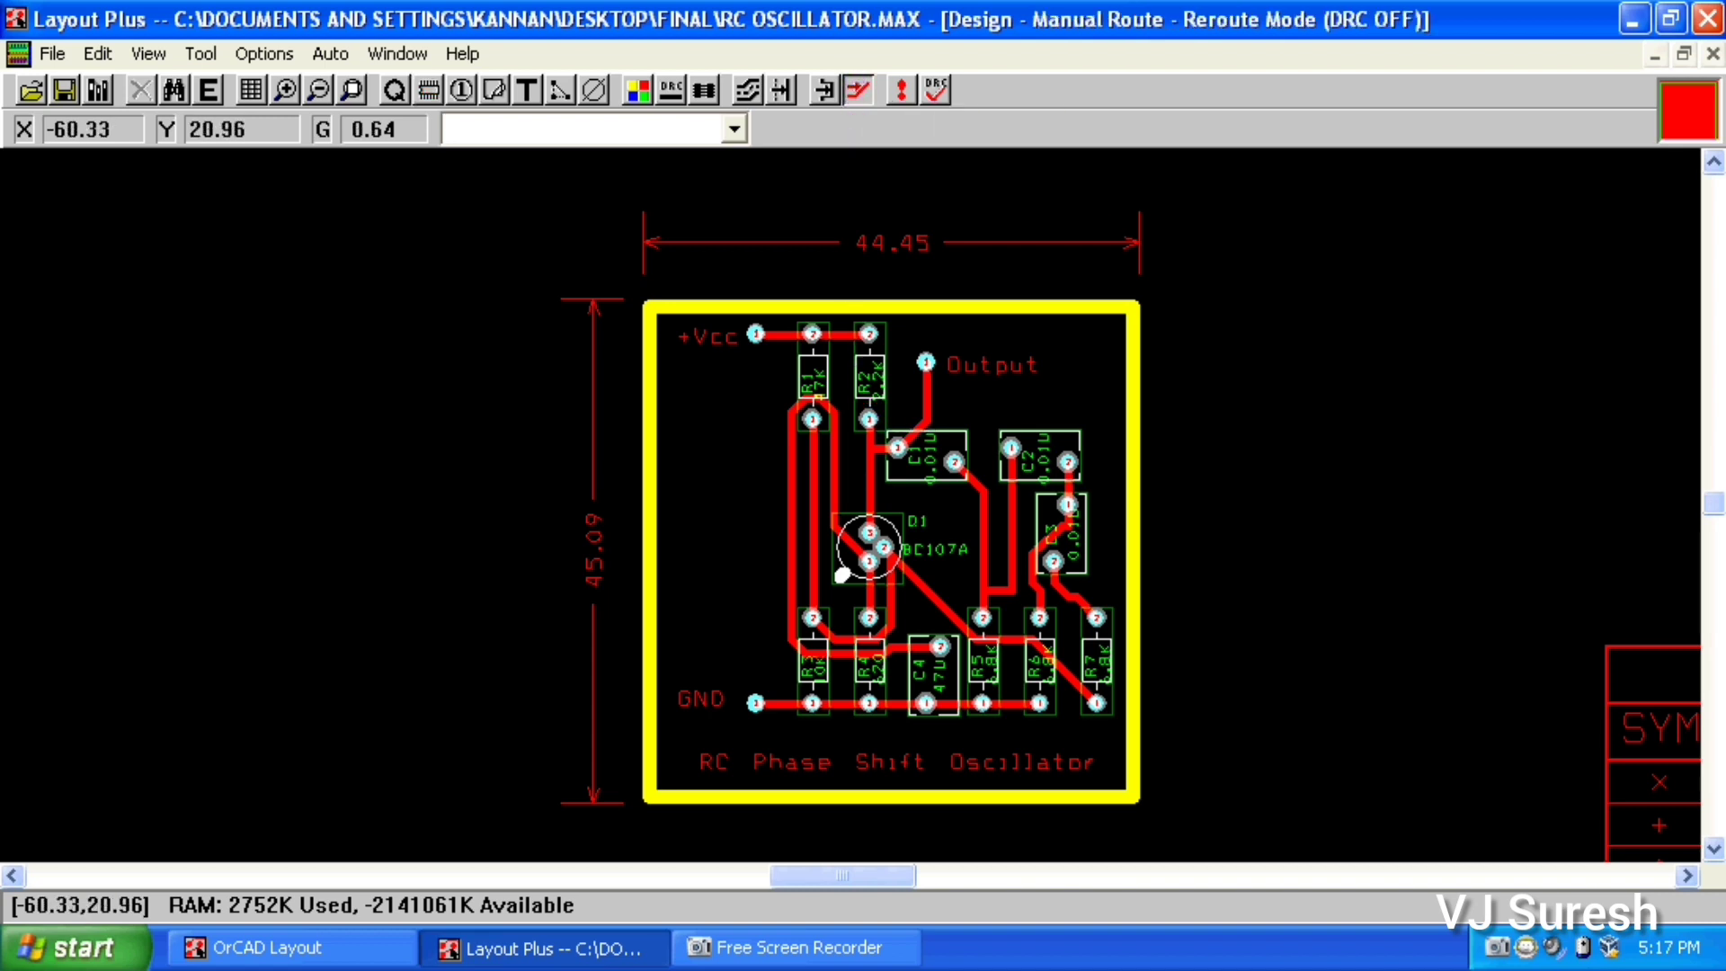
left_click(843, 575)
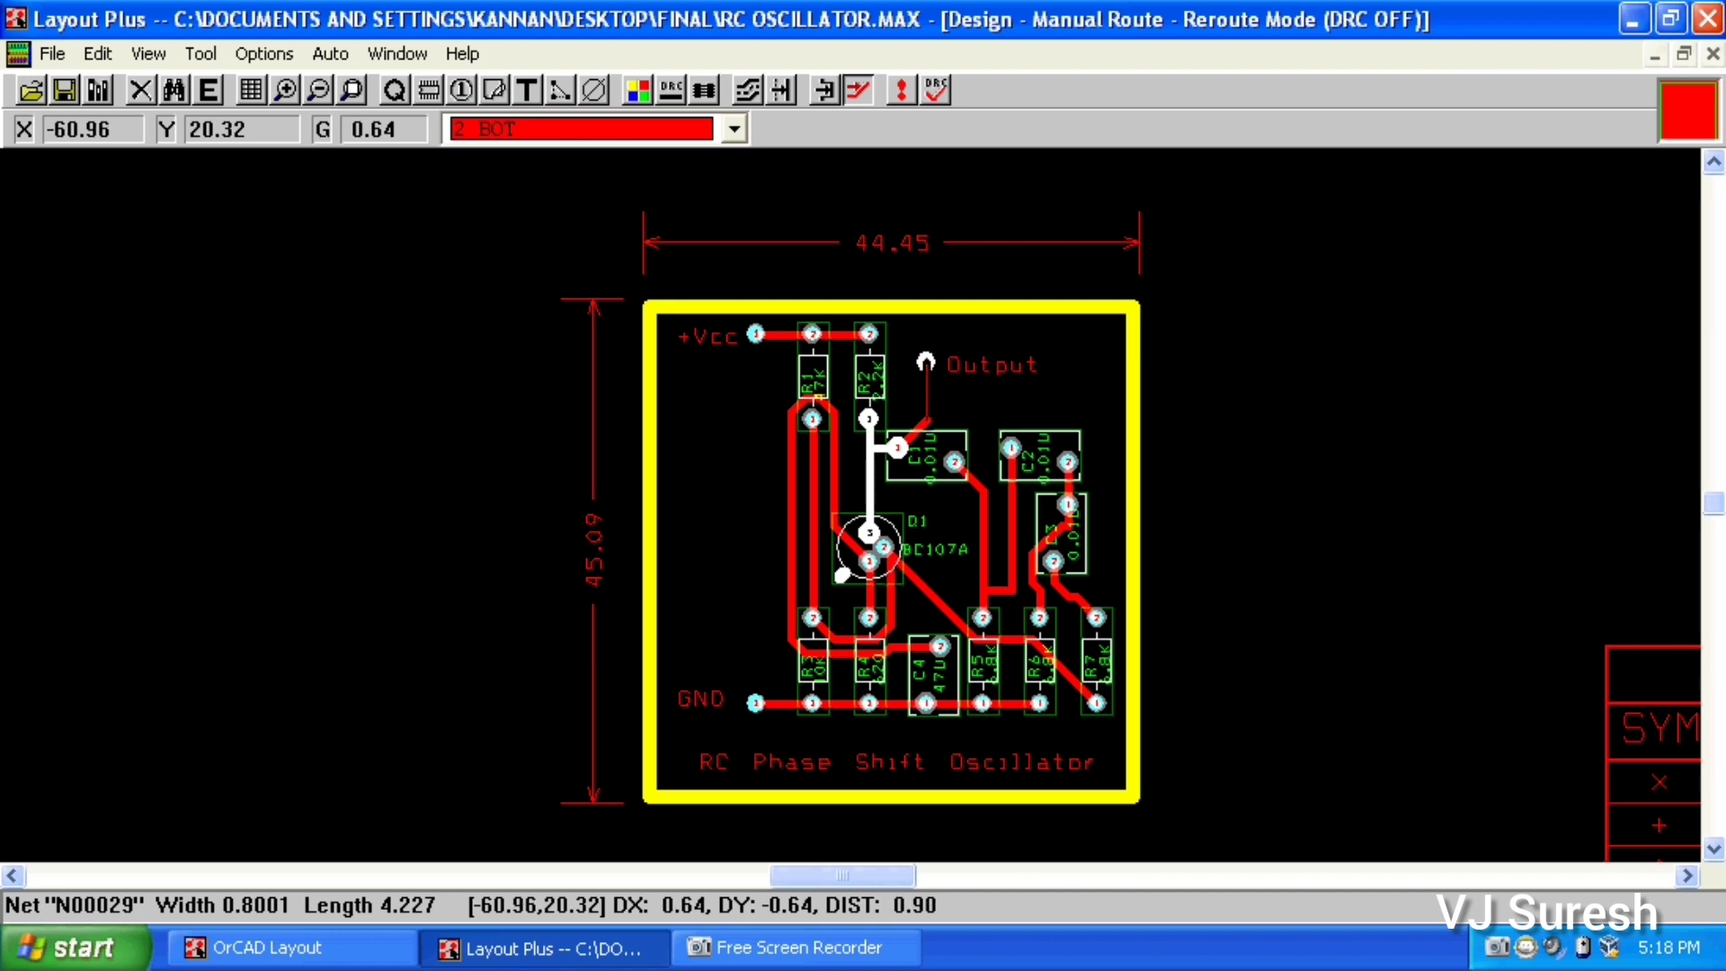
key("w")
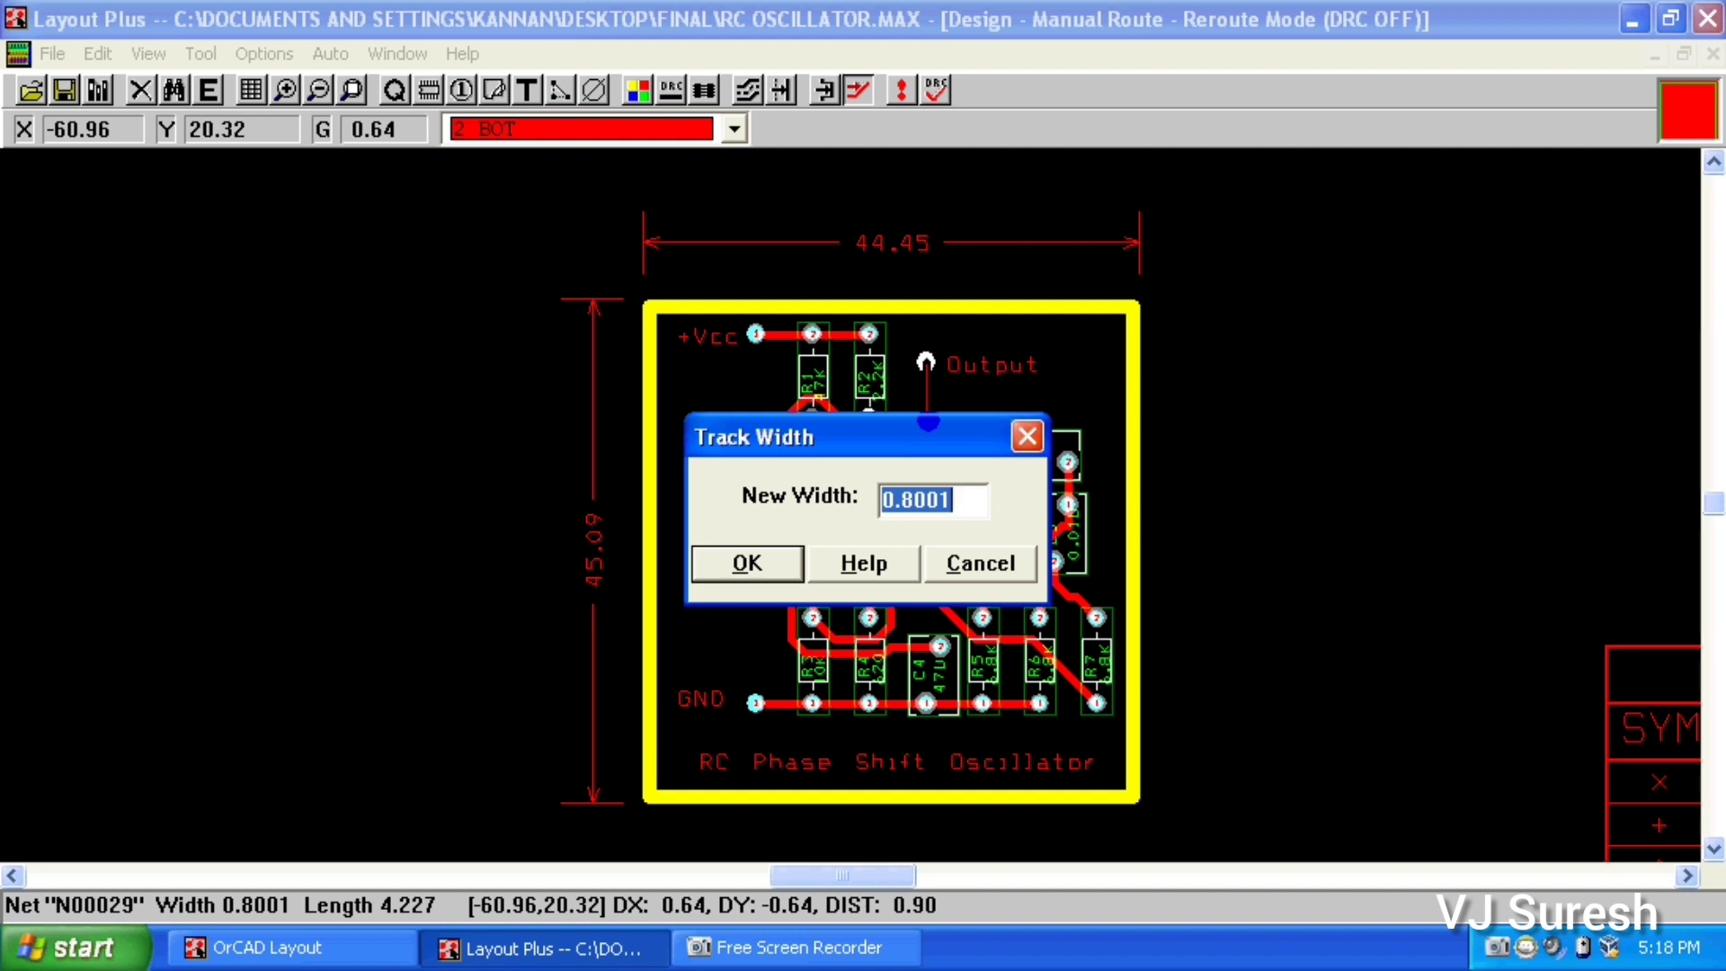
type("1.5")
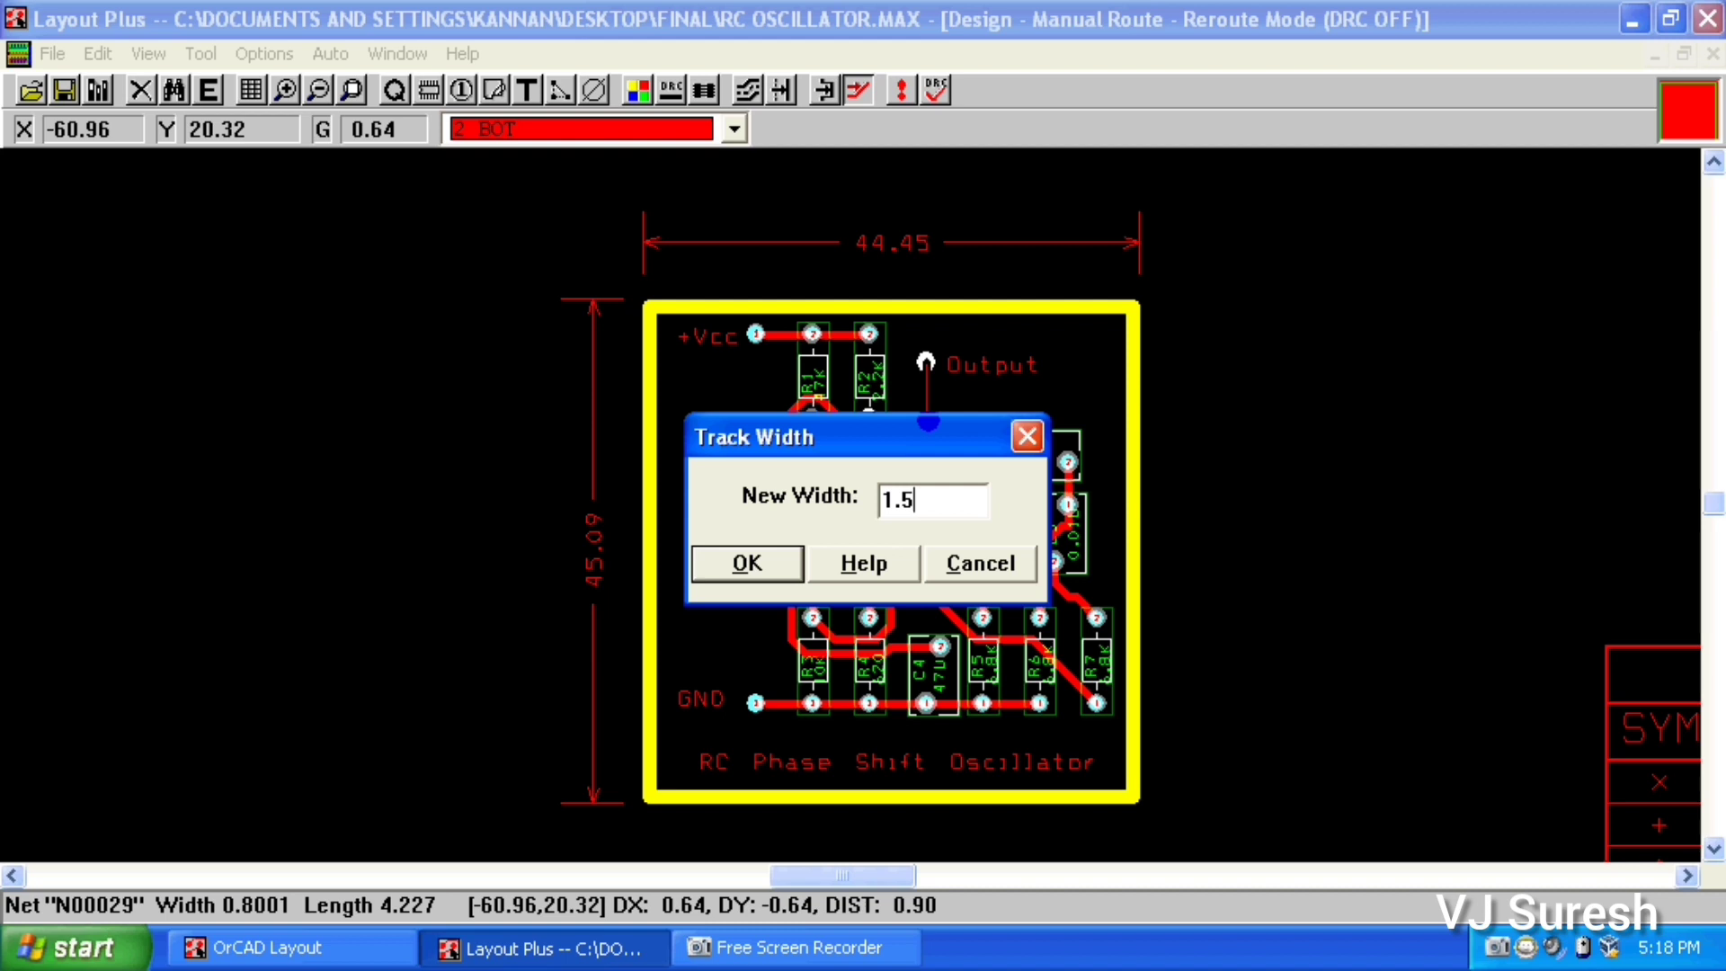
left_click(770, 564)
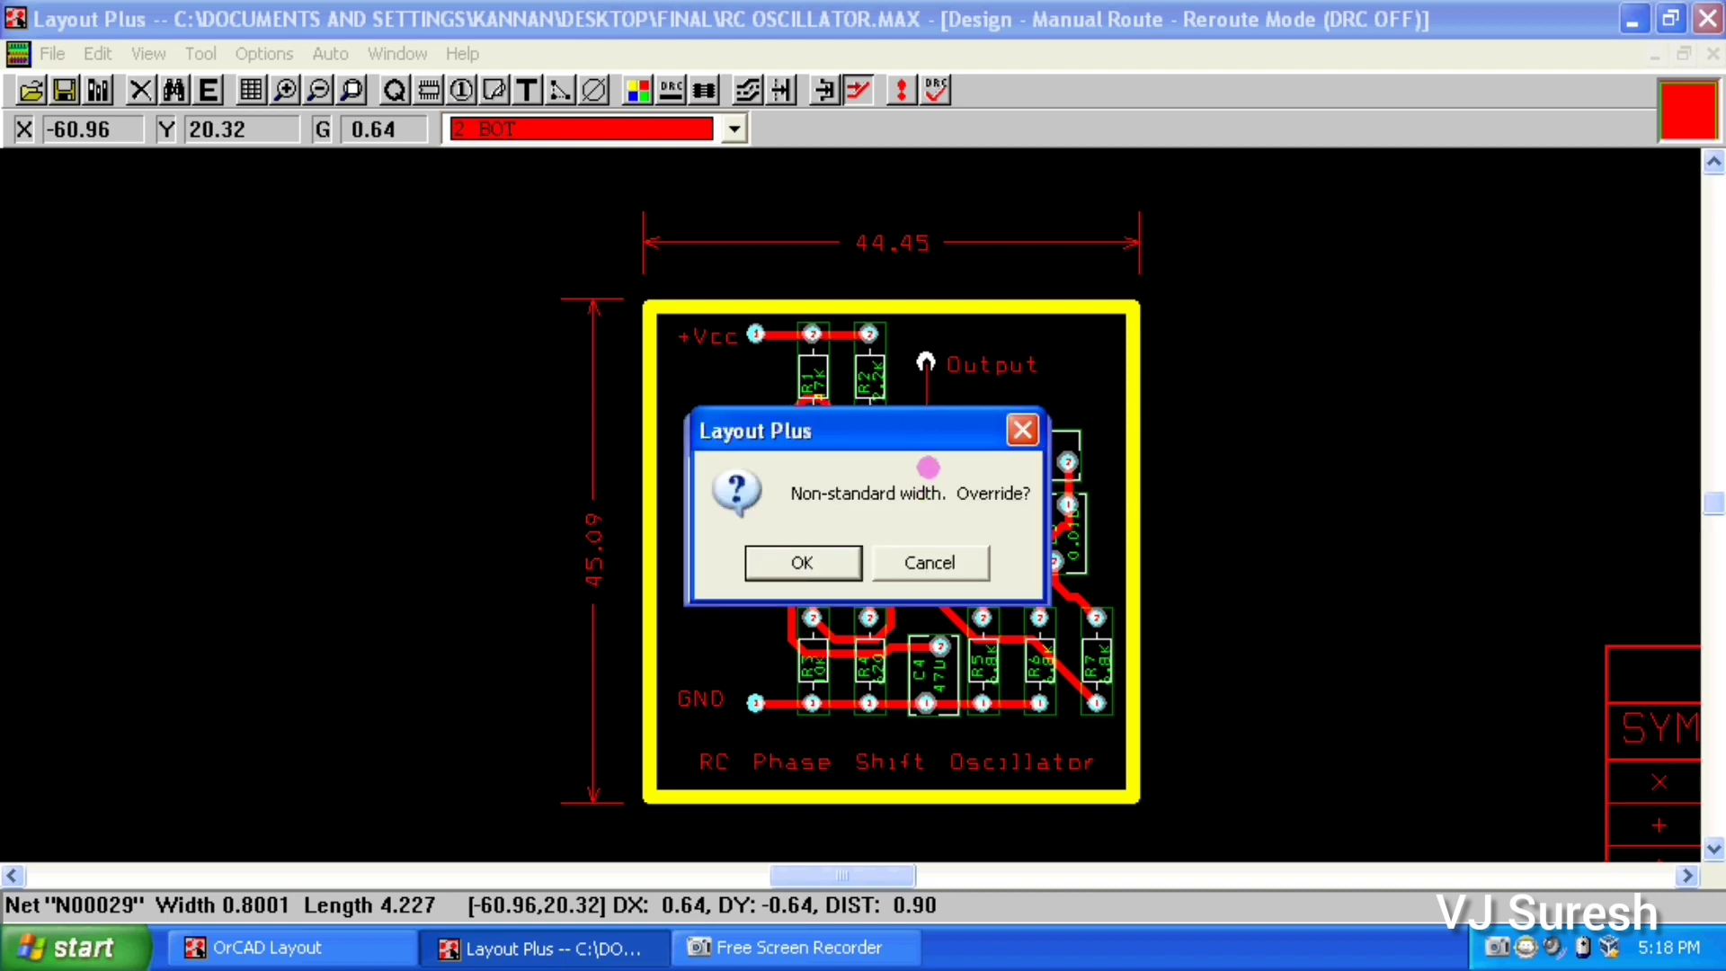
left_click(833, 559)
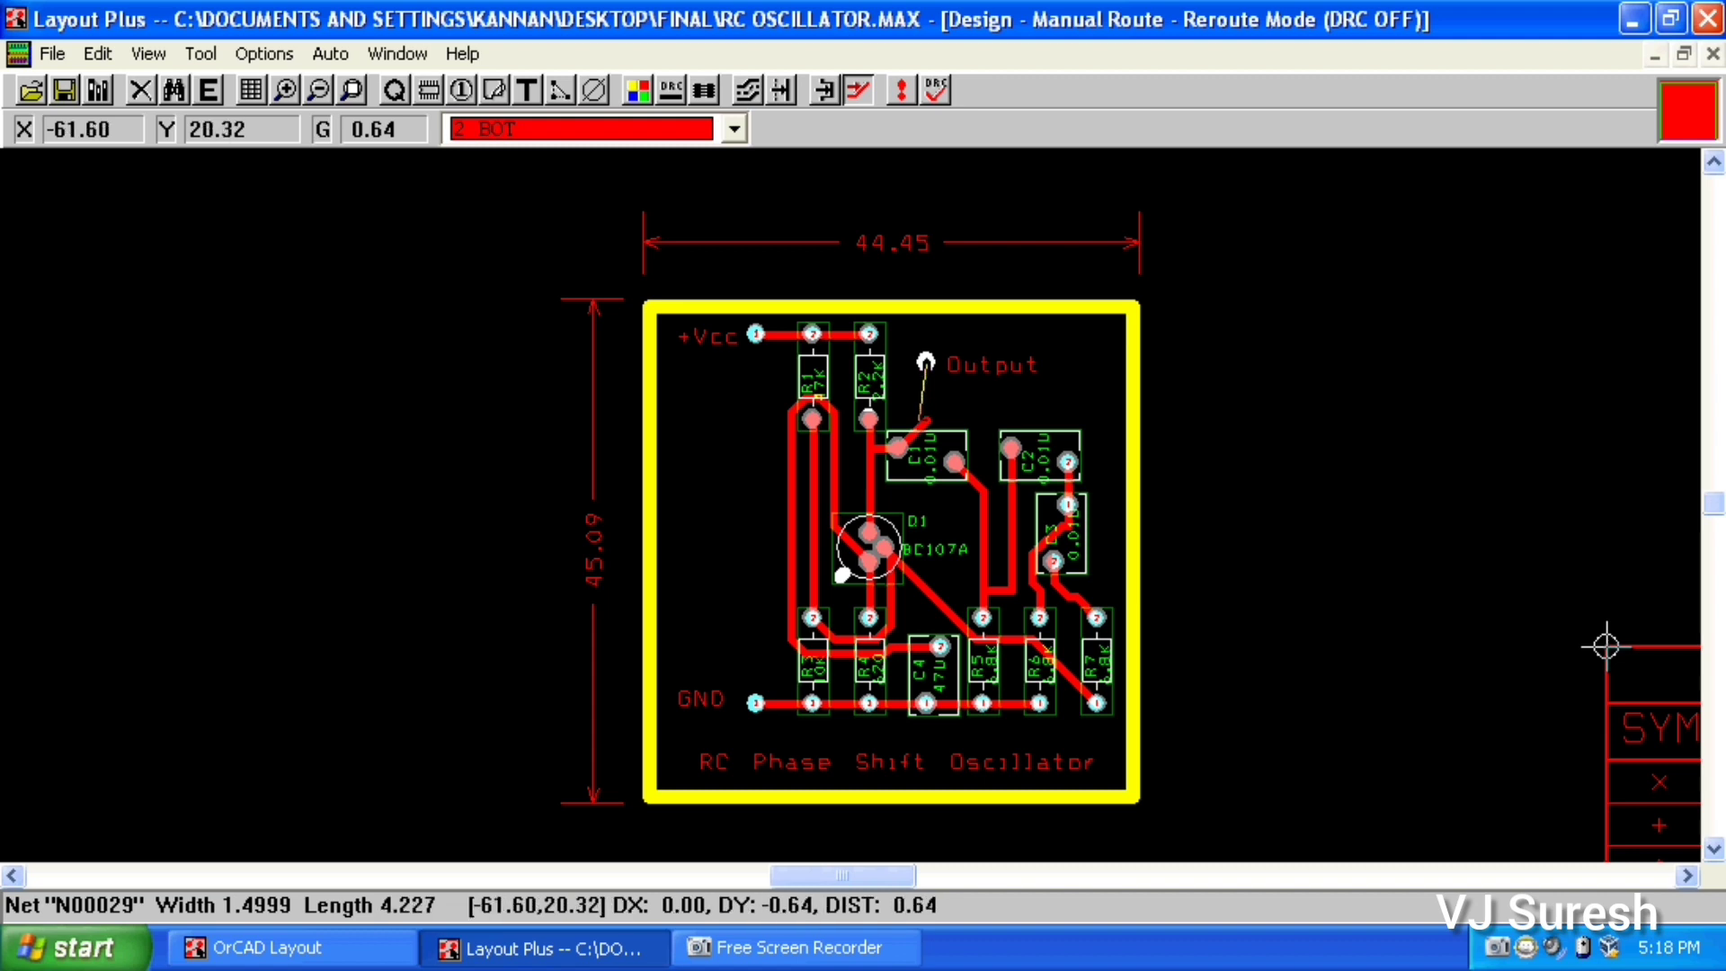
Place the widened segment from the Output pad and reroute the adjoining segment to C1
left_click(926, 362)
left_click_drag(911, 425, 897, 447)
left_click(897, 445)
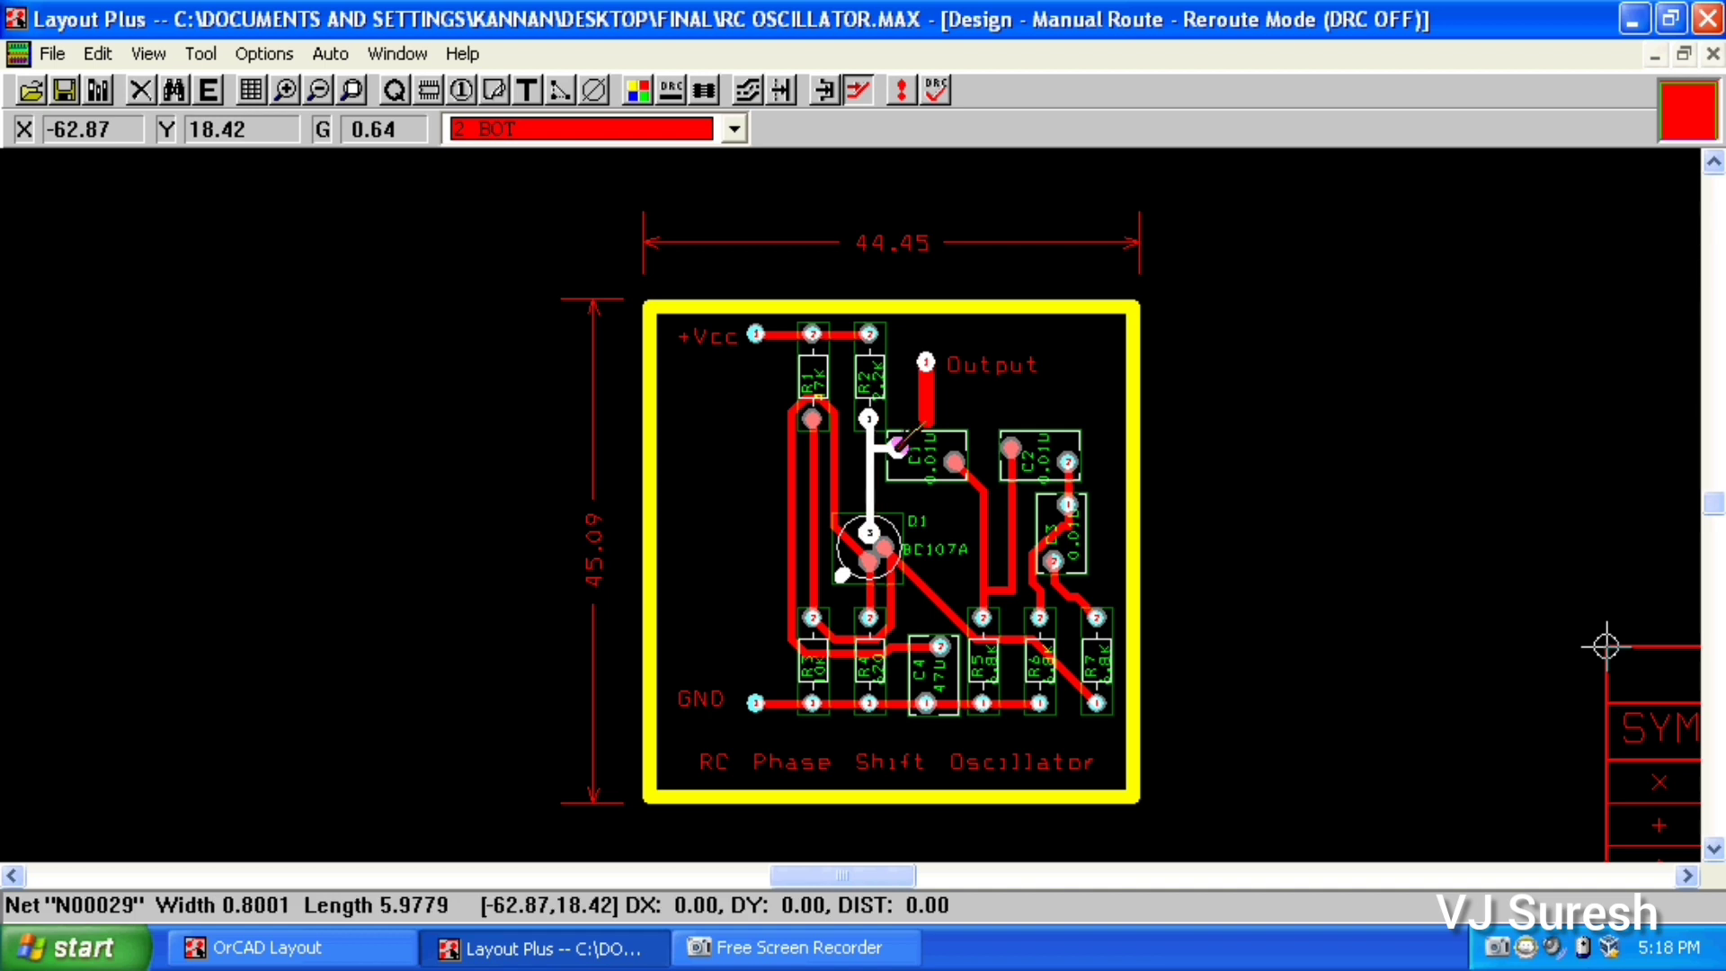
left_click(899, 445)
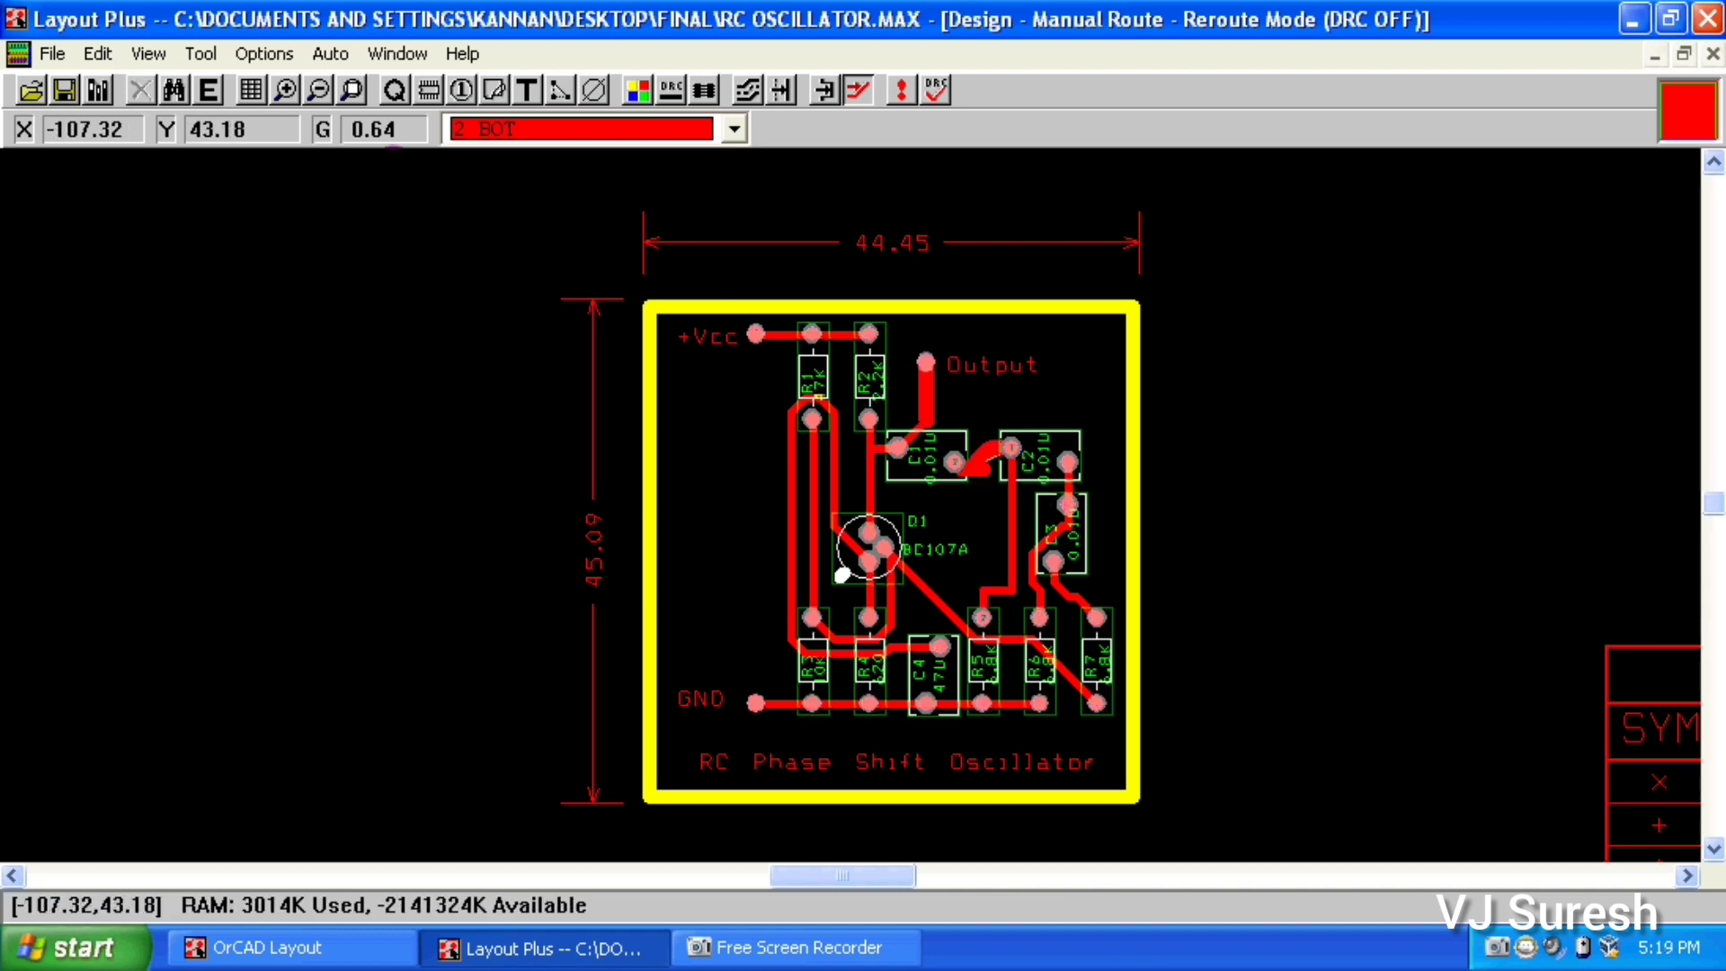
Unroute the entire board again to remove the bottom-layer tracks
left_click(326, 53)
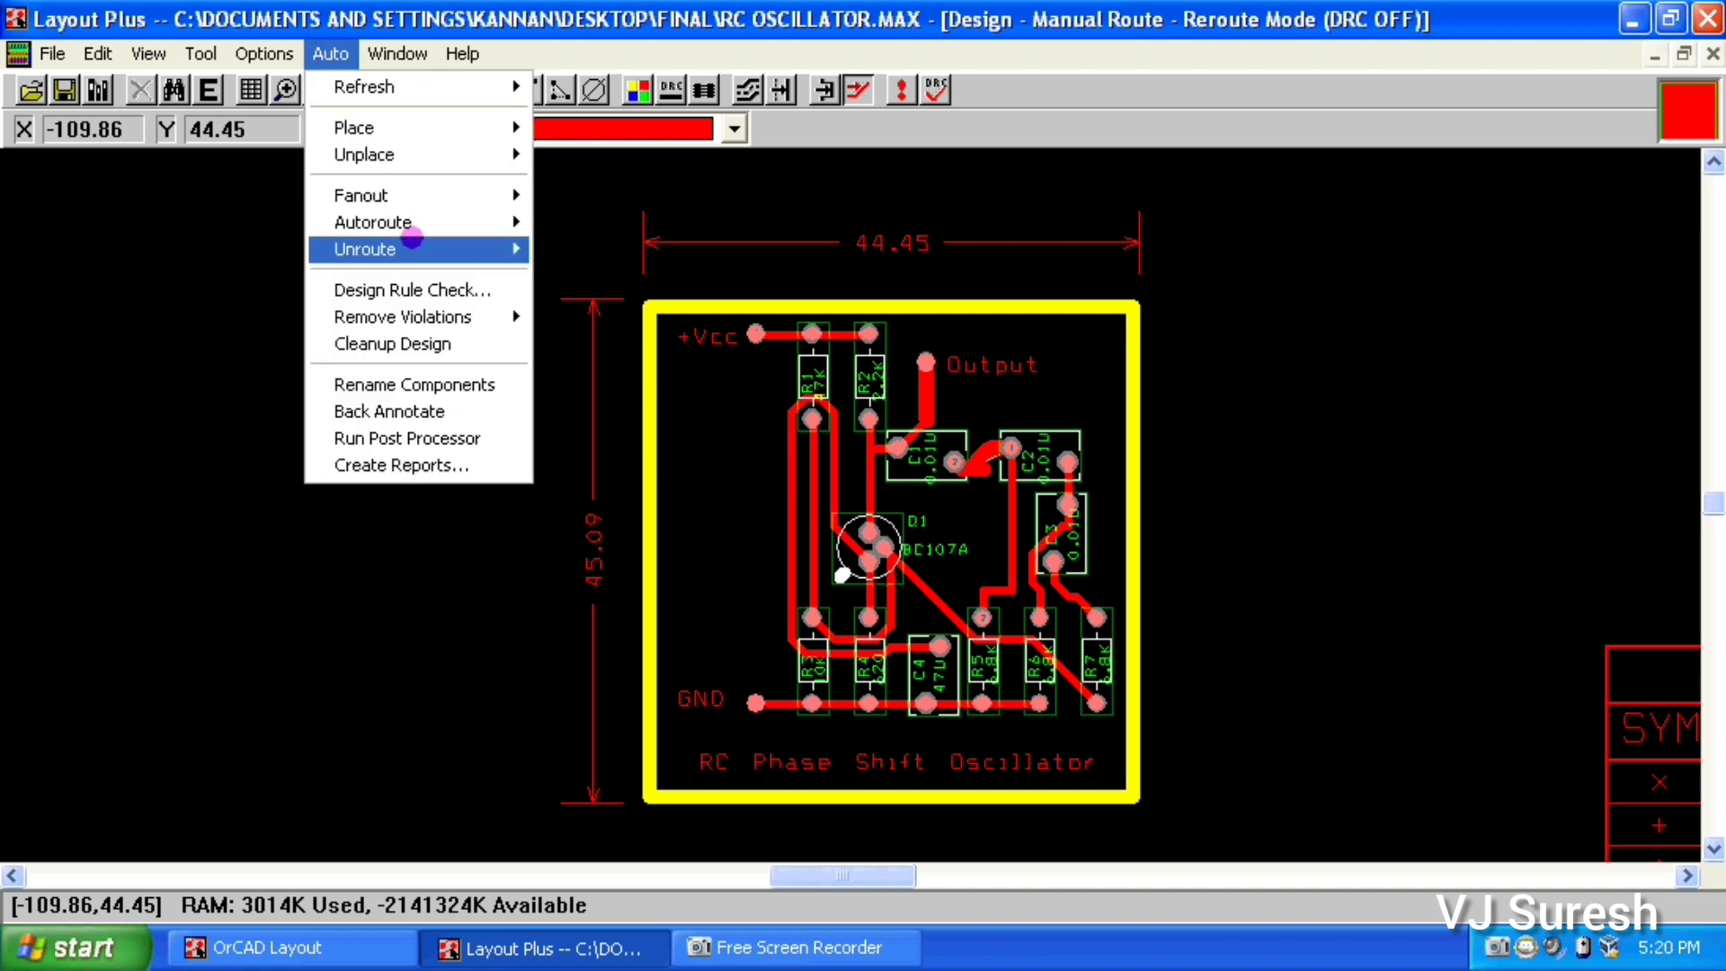
mouse_move(443, 249)
left_click(575, 249)
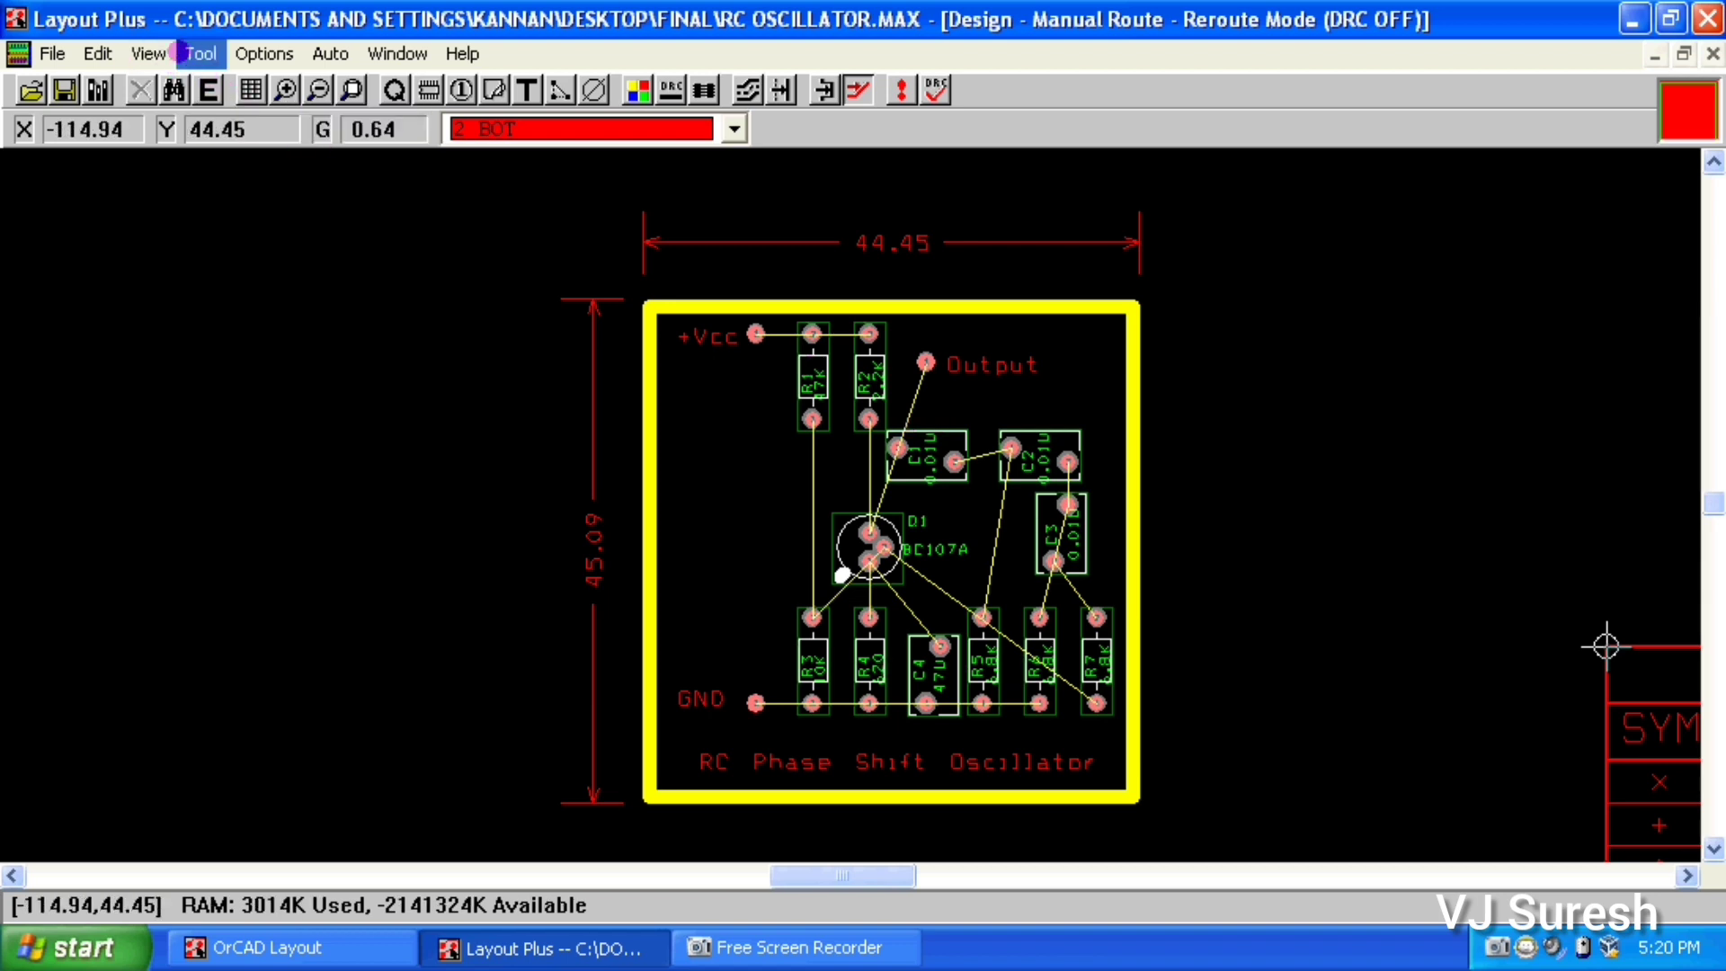
Open the nets spreadsheet without applying any selection criteria
left_click(201, 54)
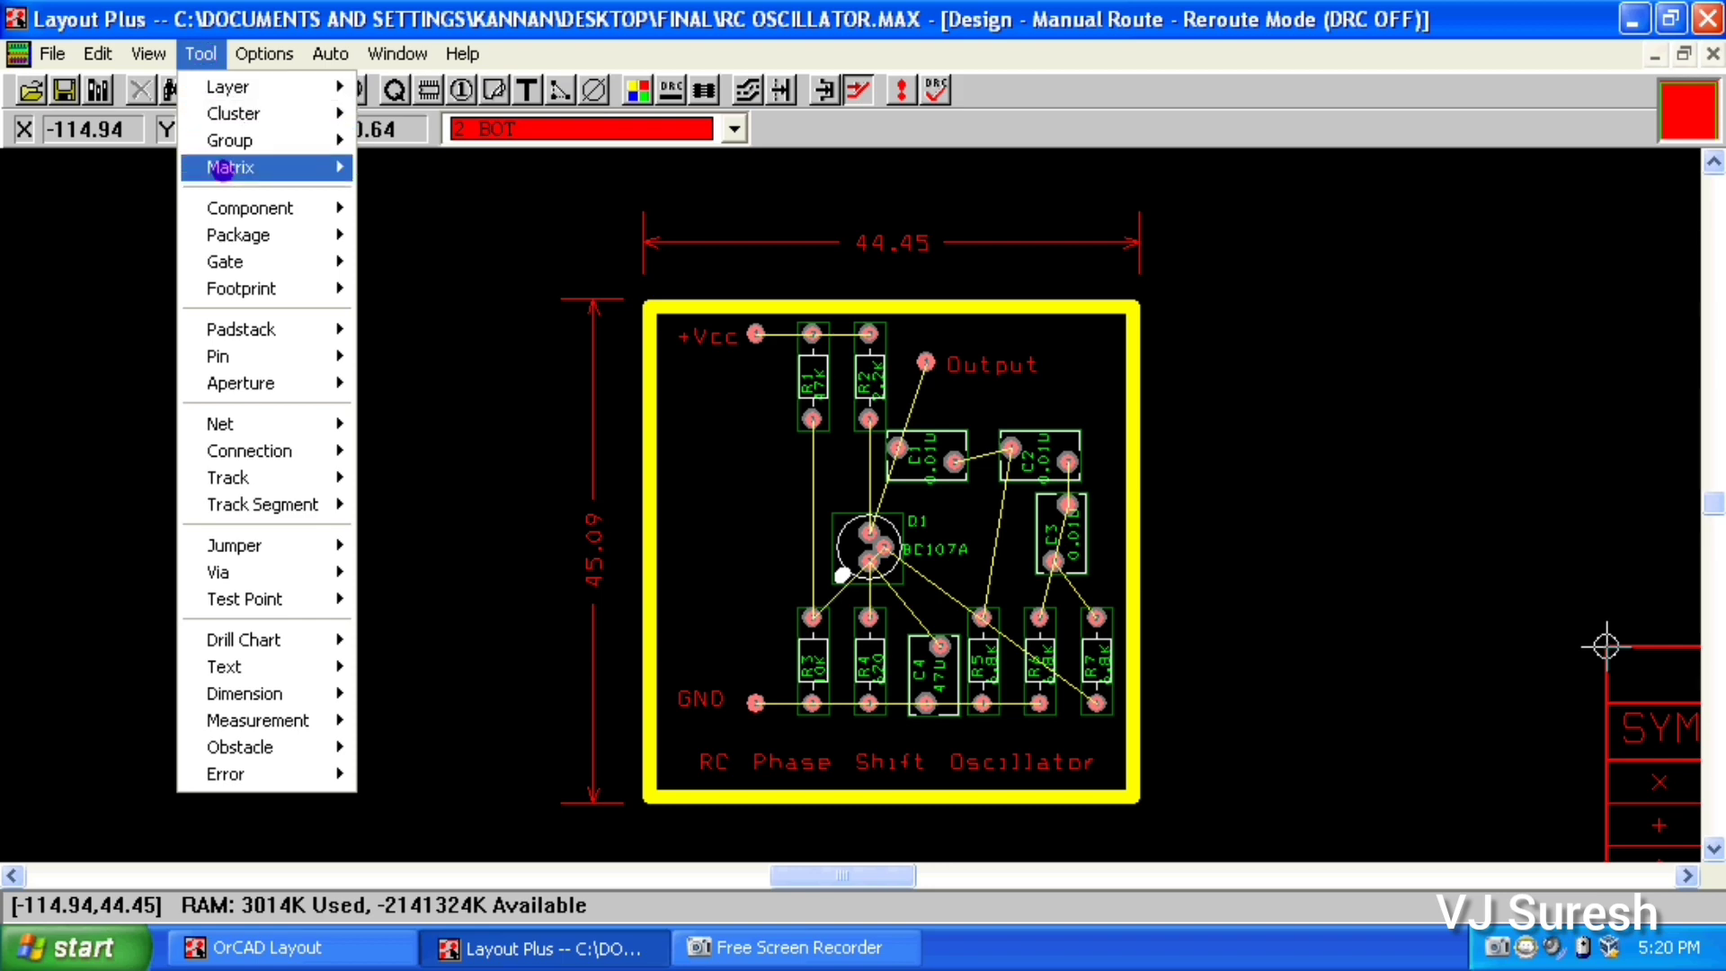
mouse_move(286, 415)
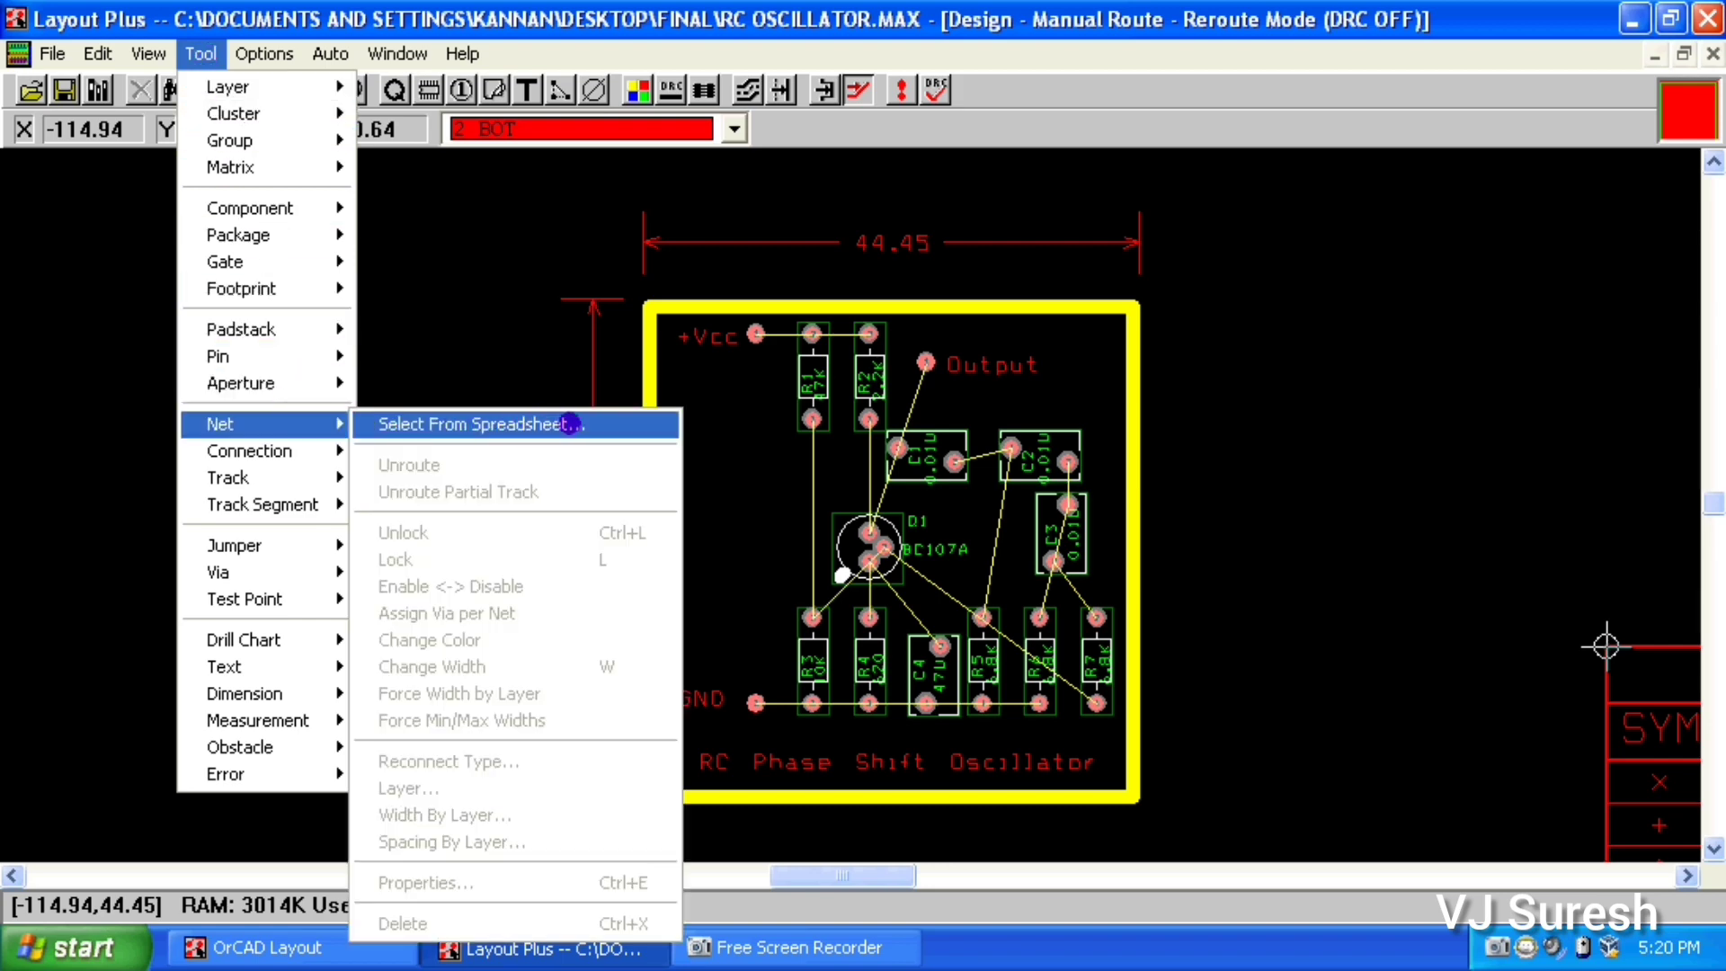
left_click(604, 418)
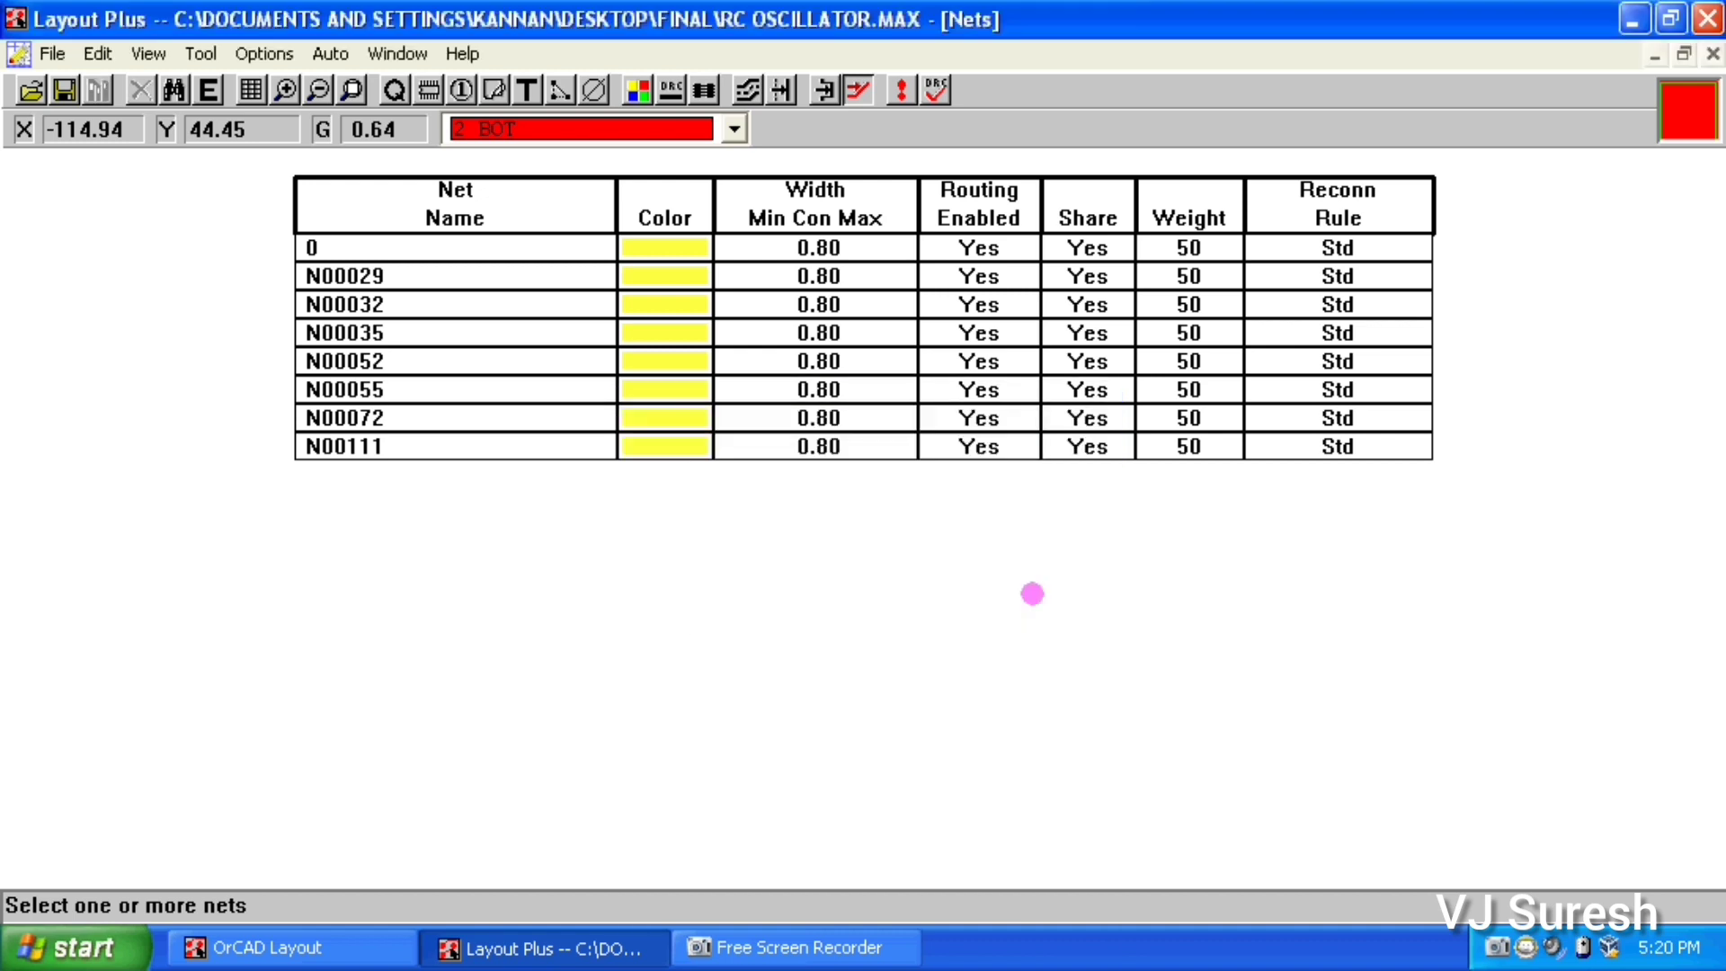
left_click(1029, 591)
Set the minimum, connection and maximum track widths of all nets to 1 mm and close the nets spreadsheet
left_click(807, 244)
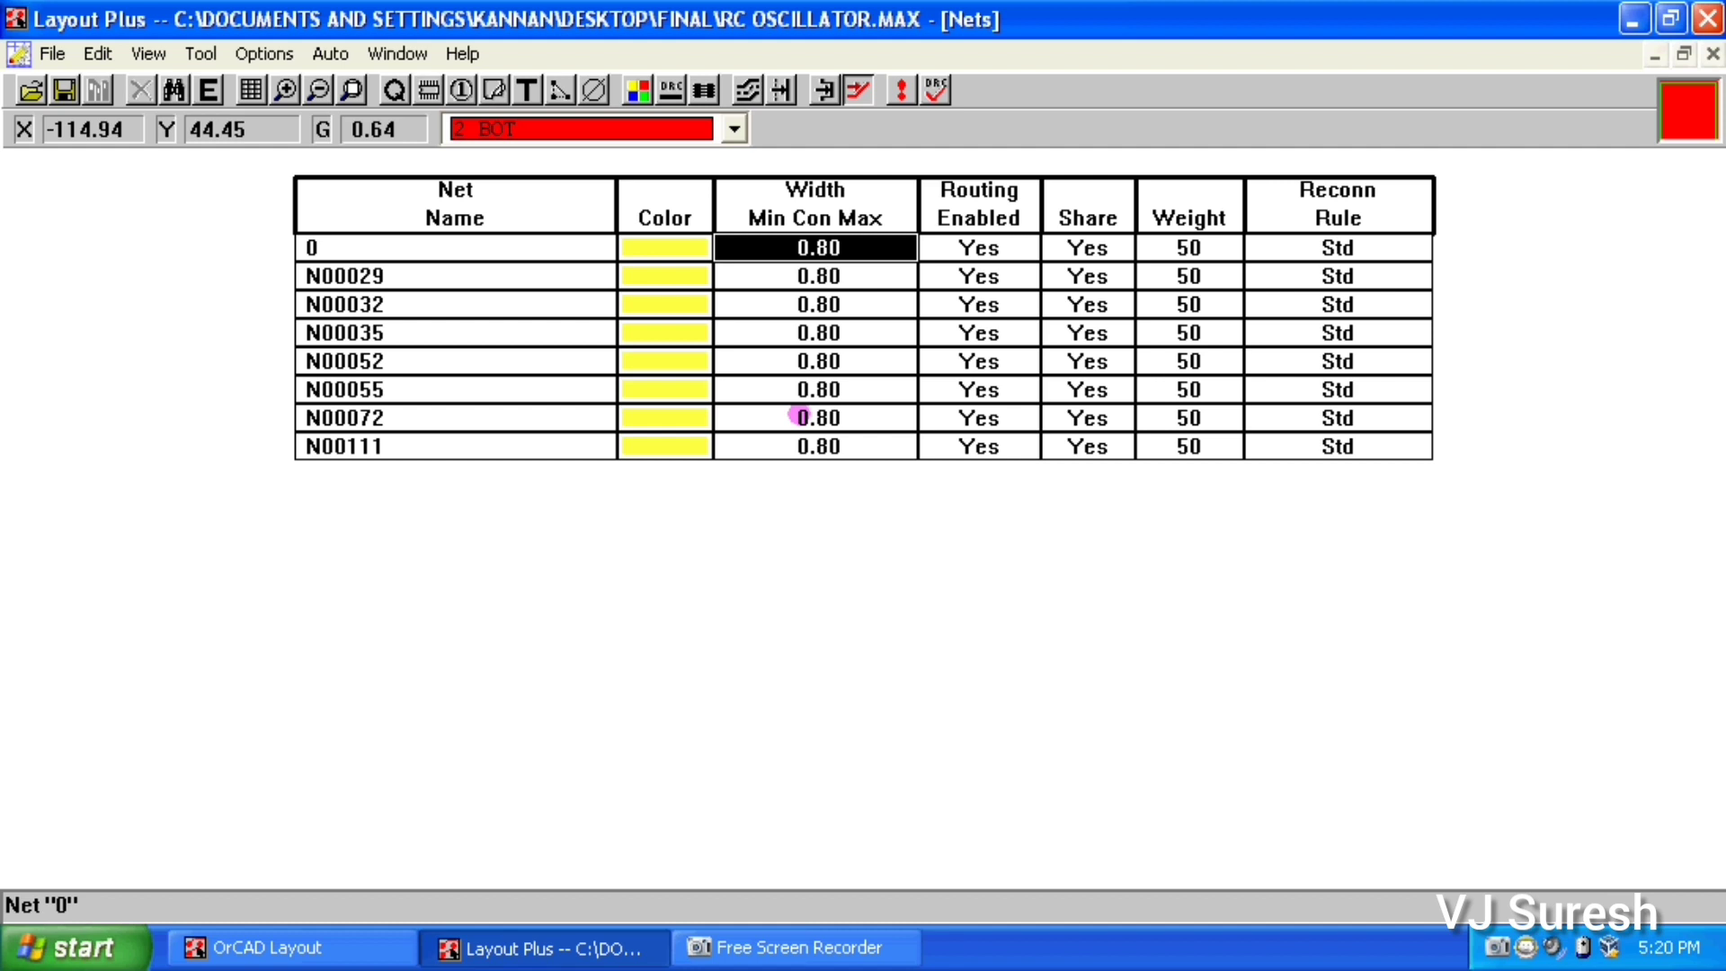
left_click(799, 415)
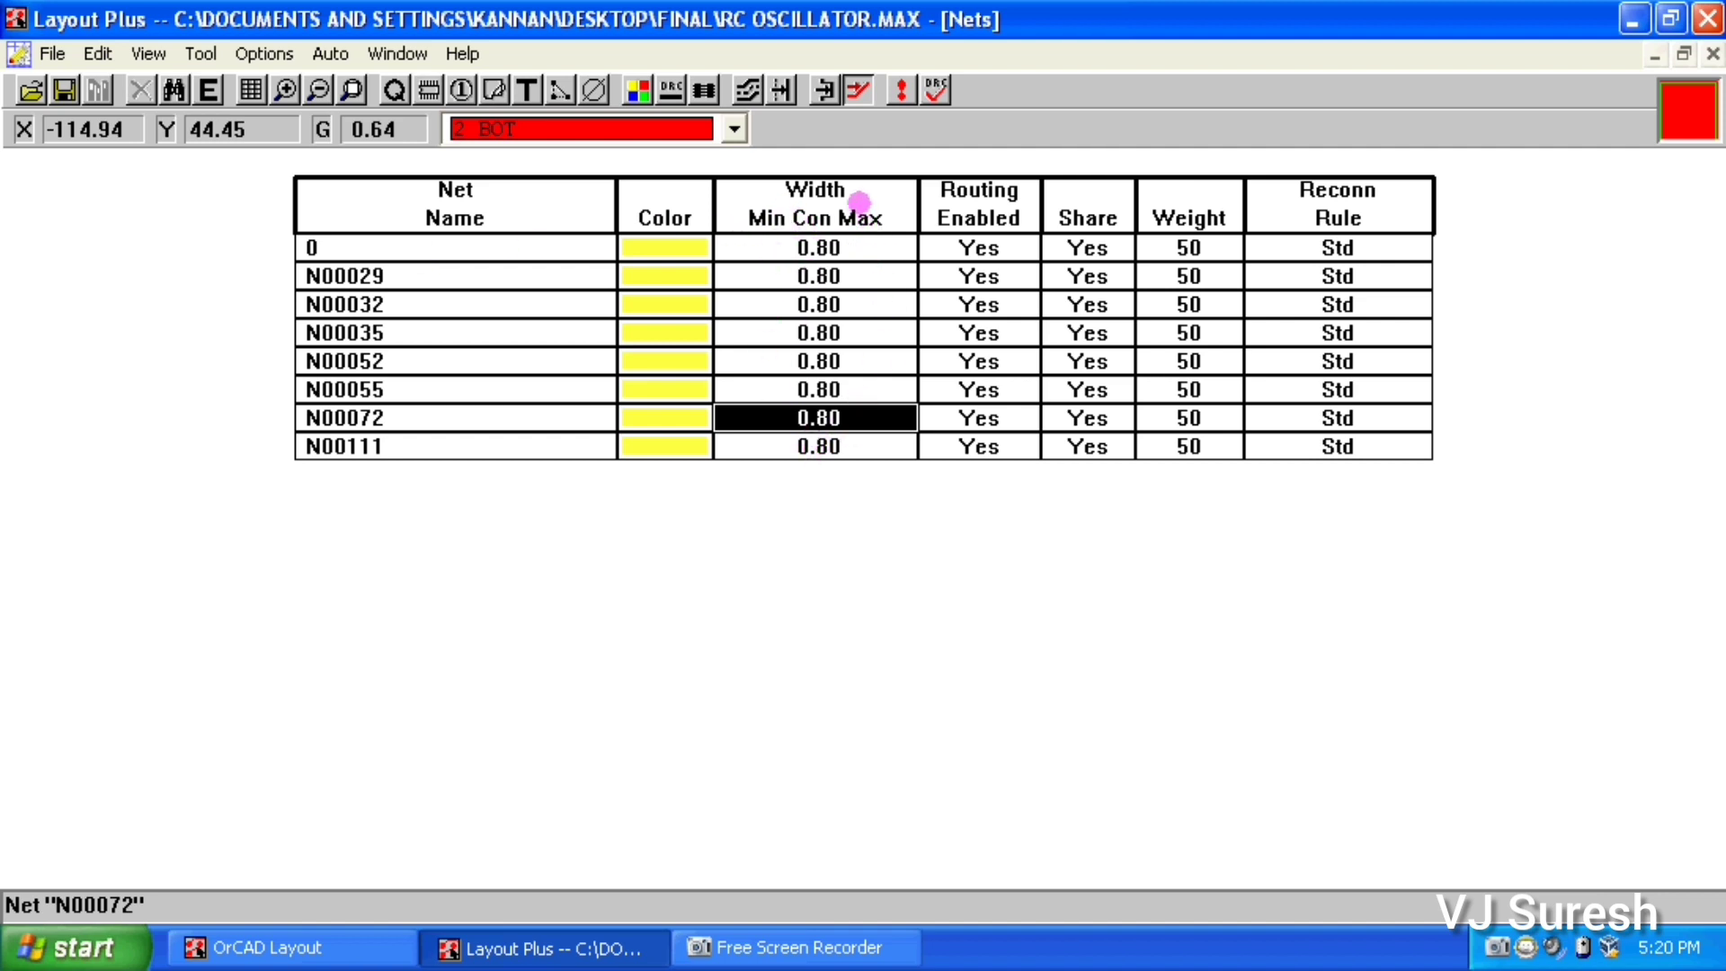
left_click(858, 202)
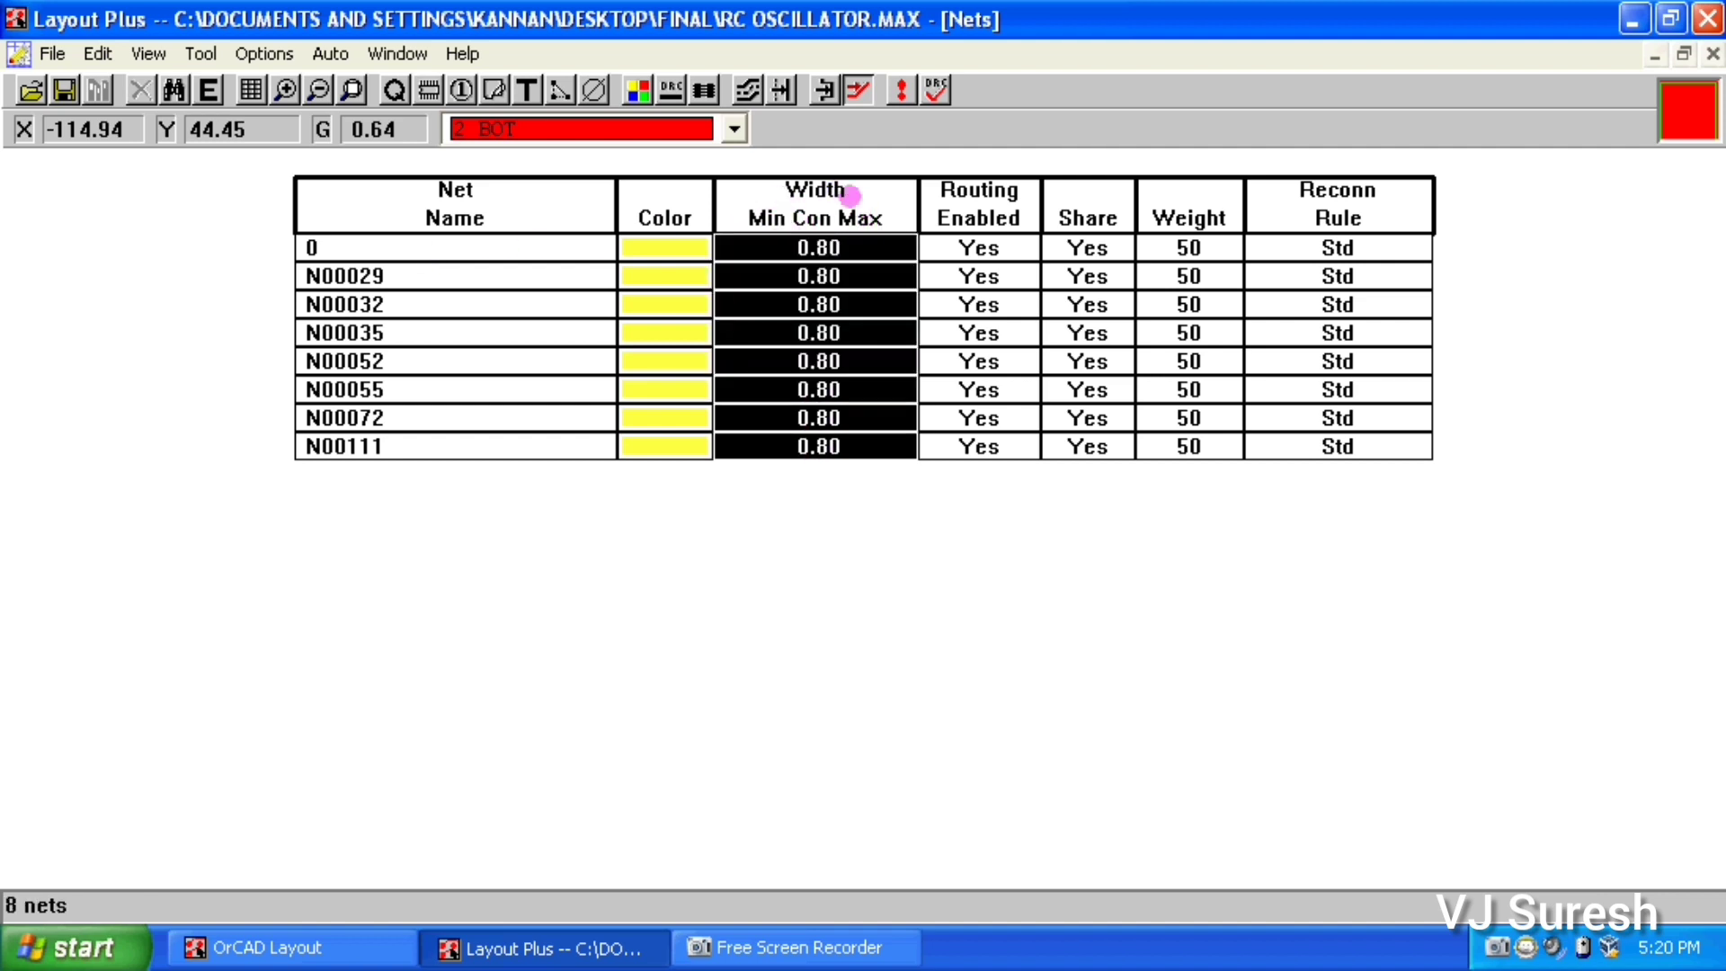
double_click(848, 198)
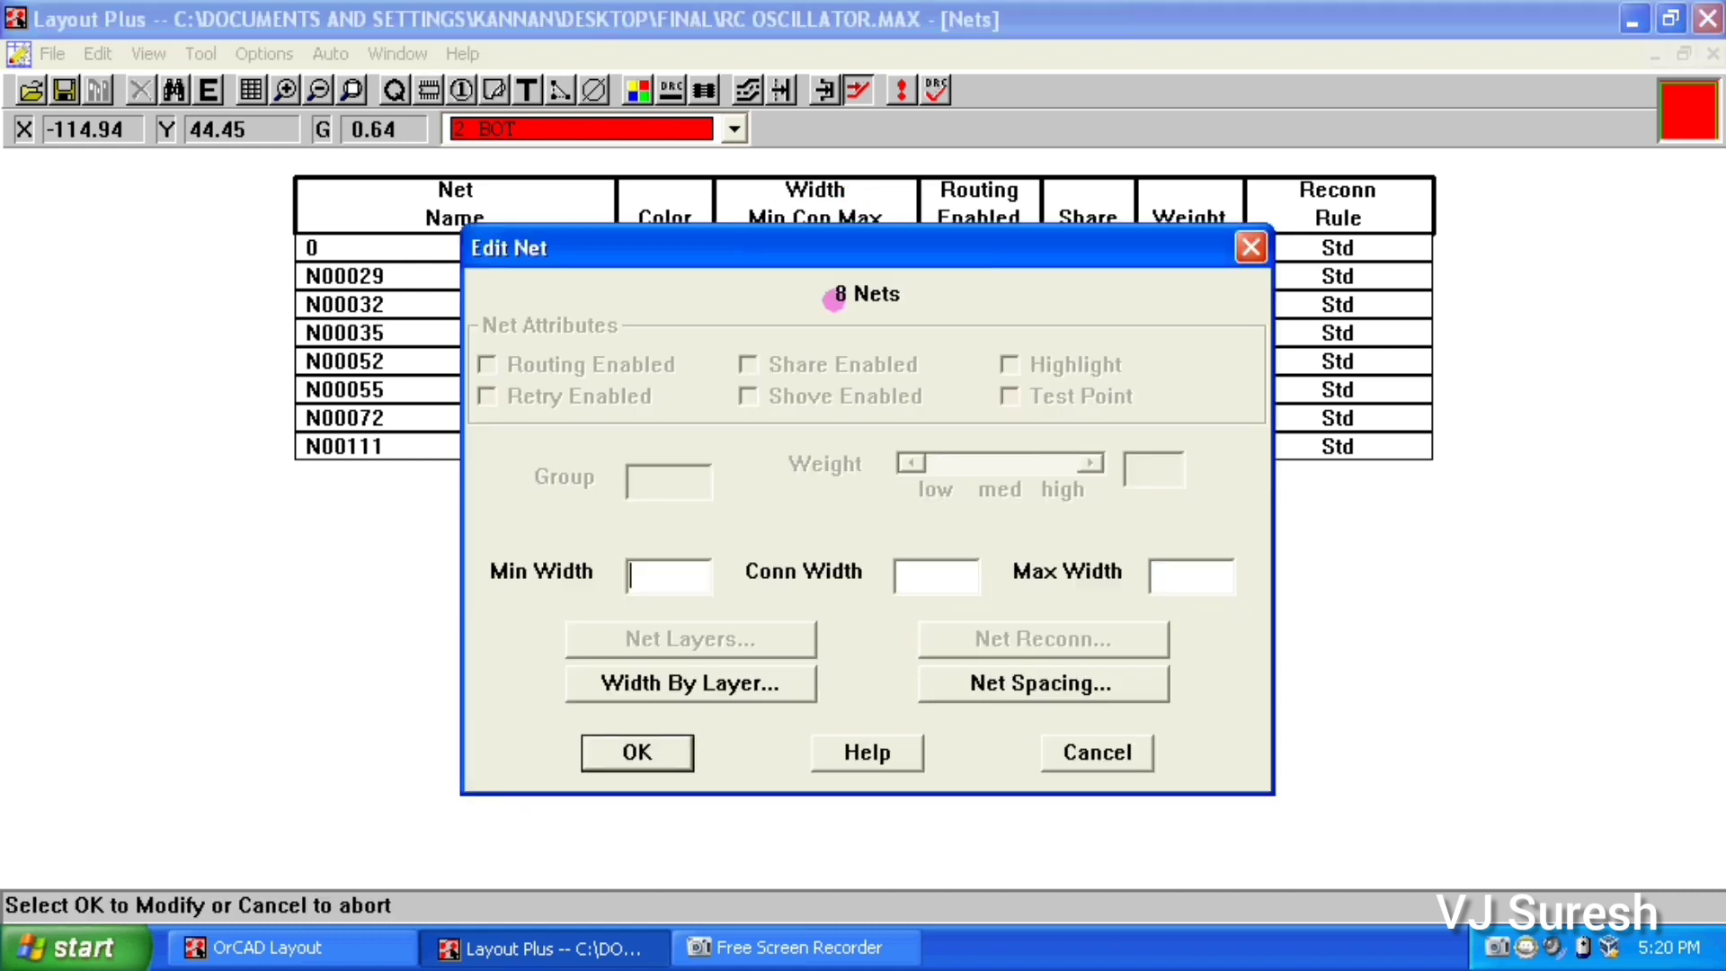
left_click(683, 577)
left_click(956, 575)
type("1")
left_click(1205, 569)
type("1")
left_click(665, 751)
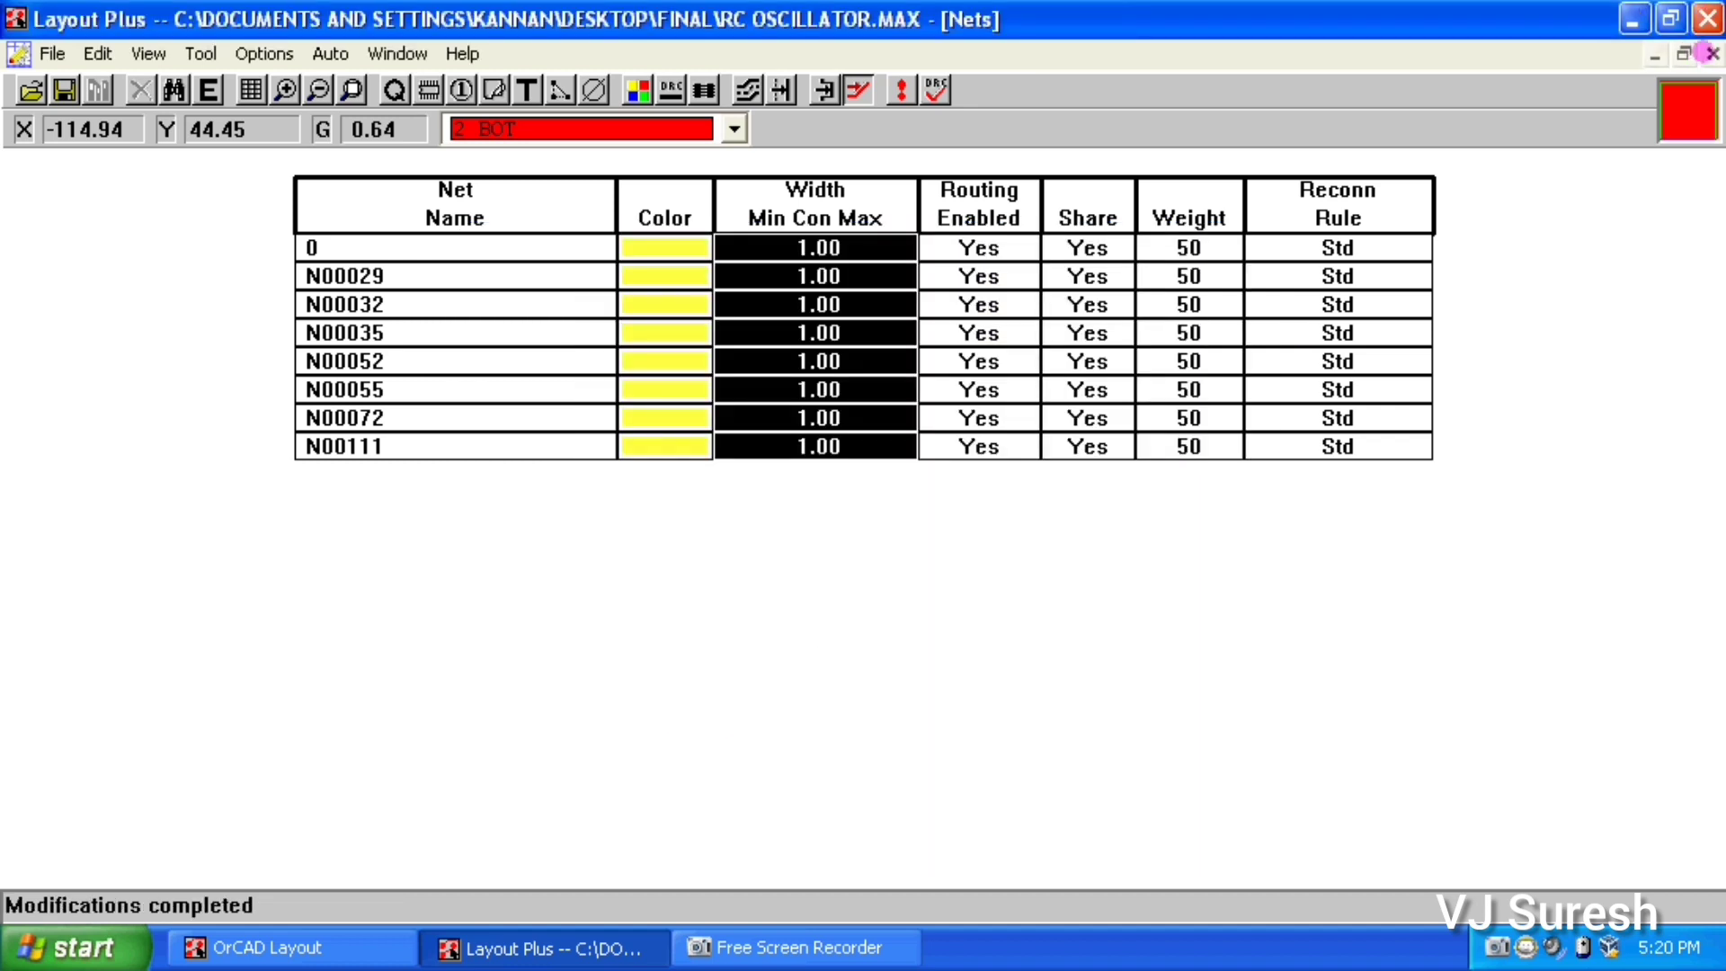
left_click(1713, 53)
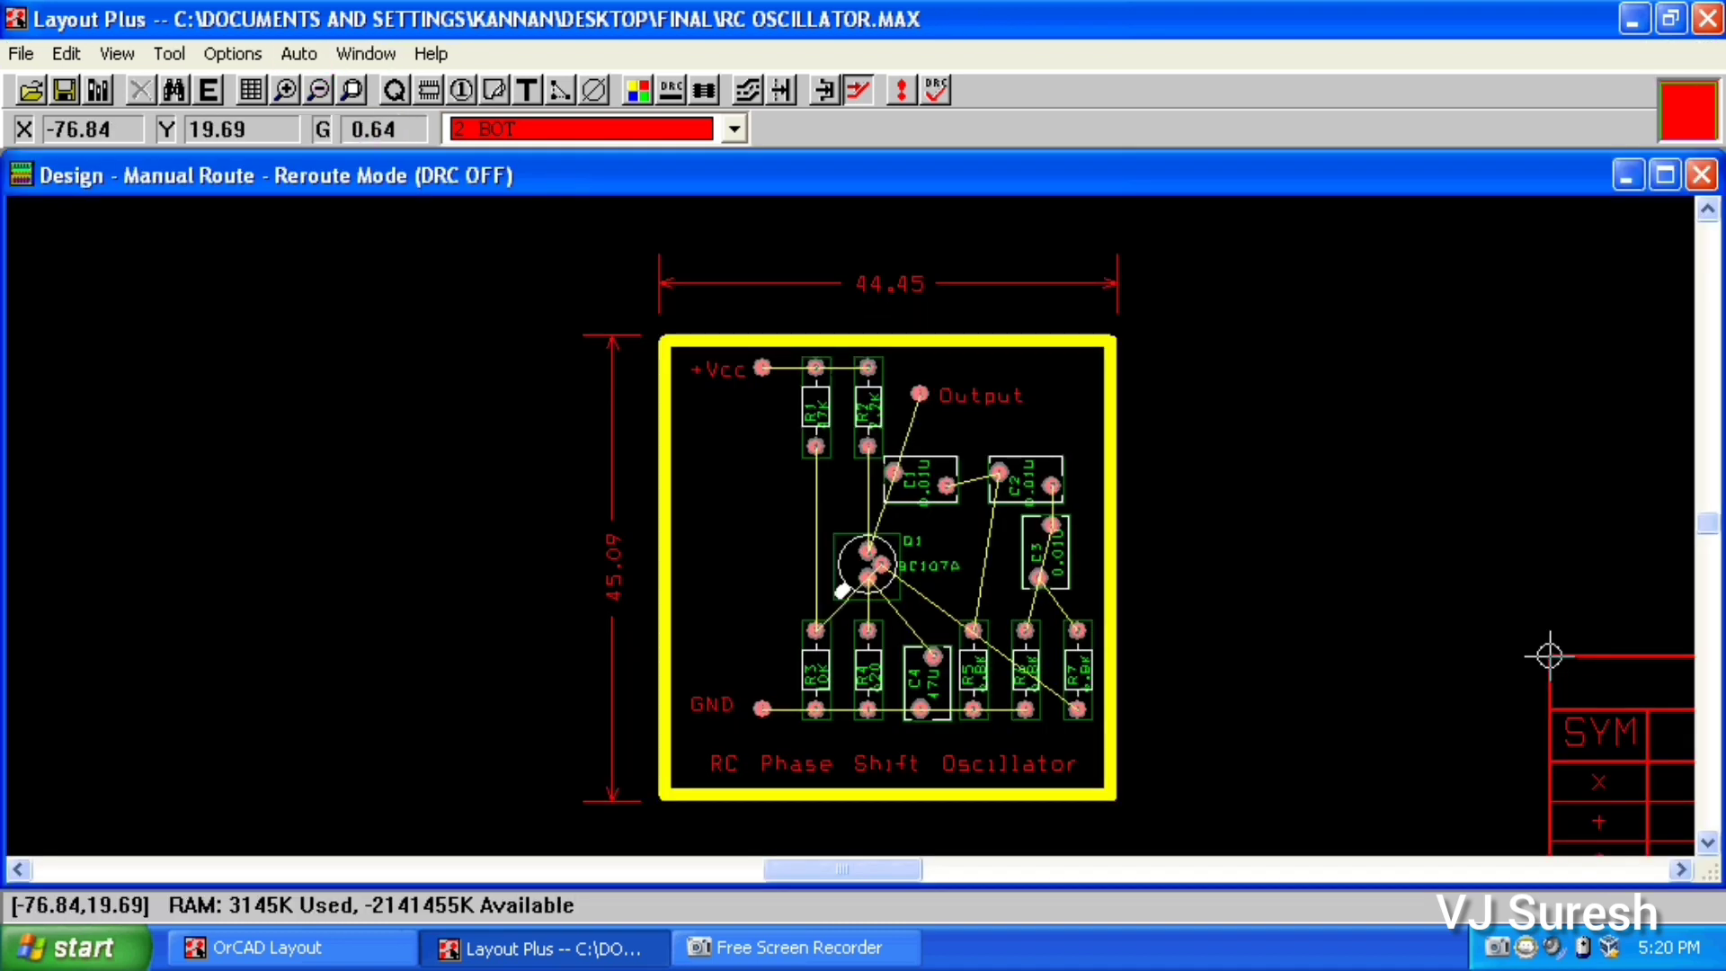
Autoroute the entire board using the 1 mm net widths
left_click(298, 51)
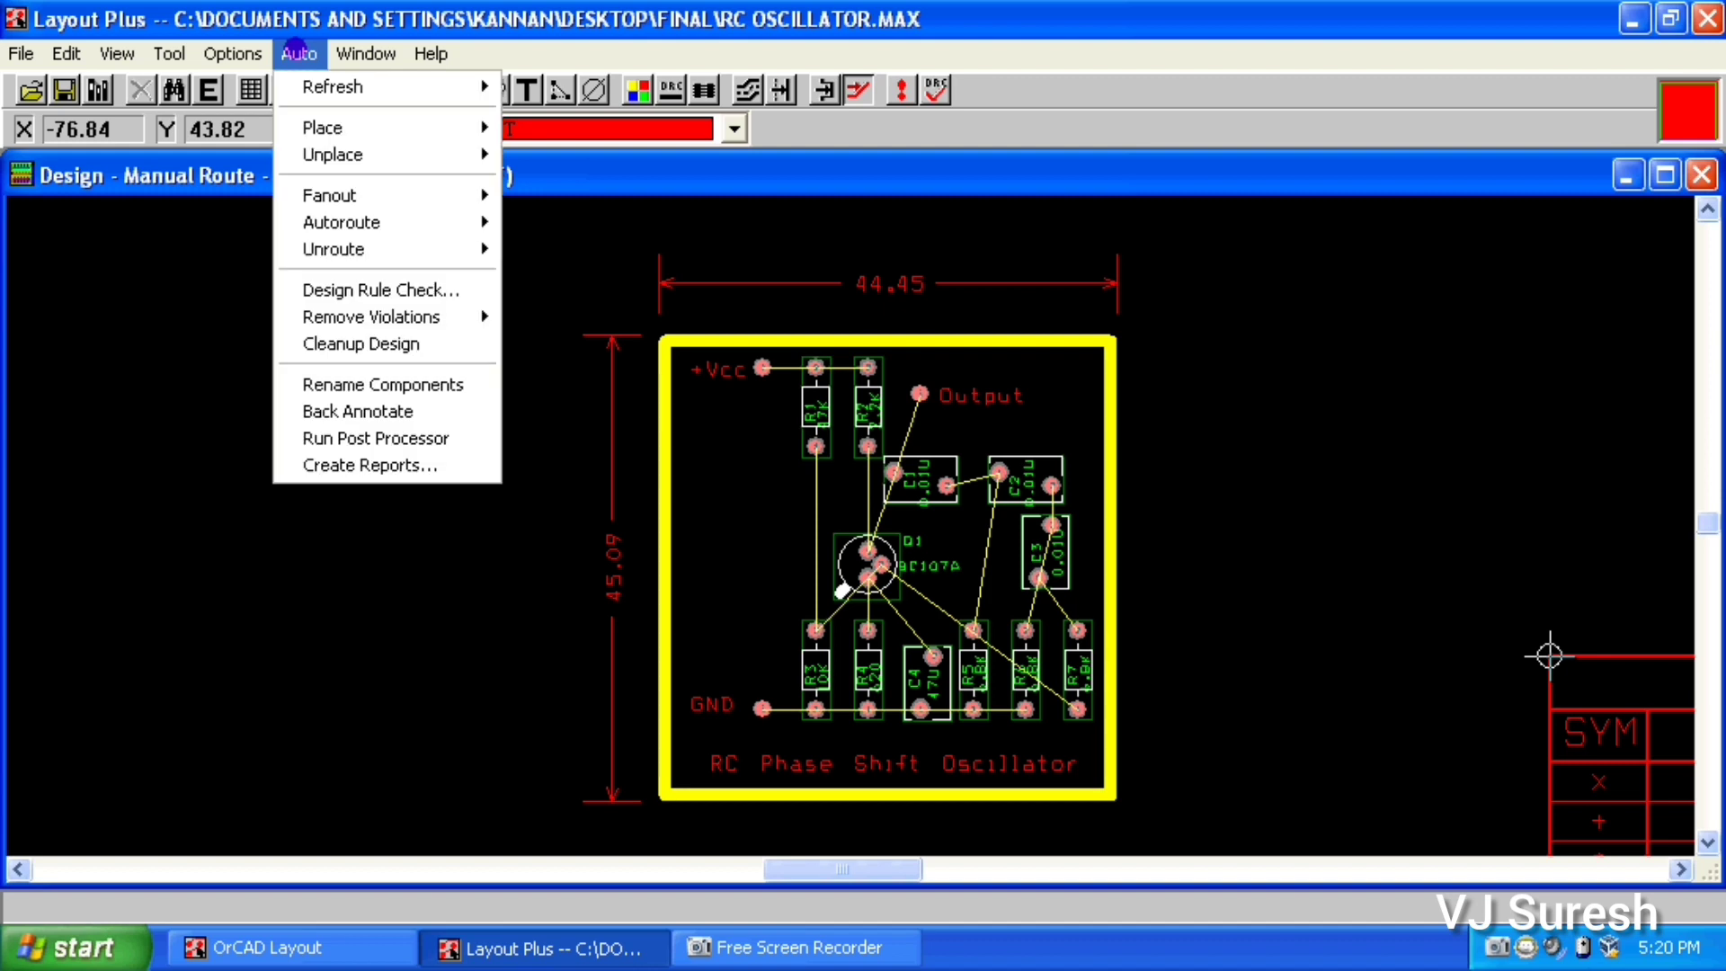
mouse_move(342, 220)
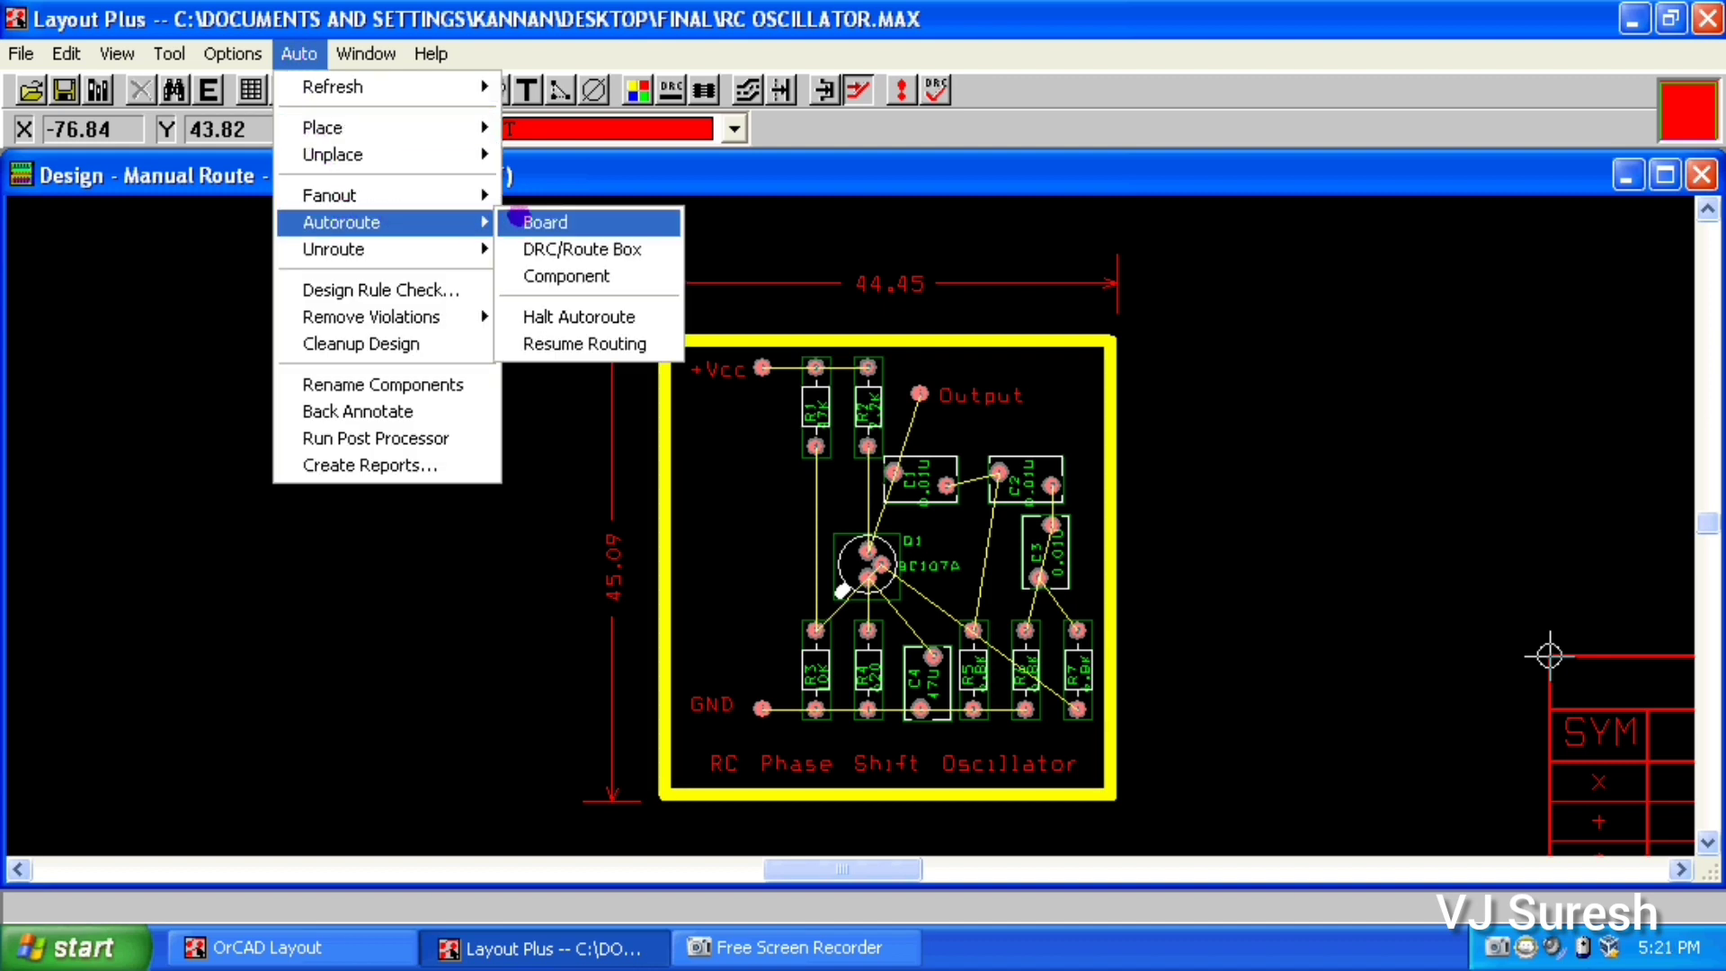
left_click(539, 223)
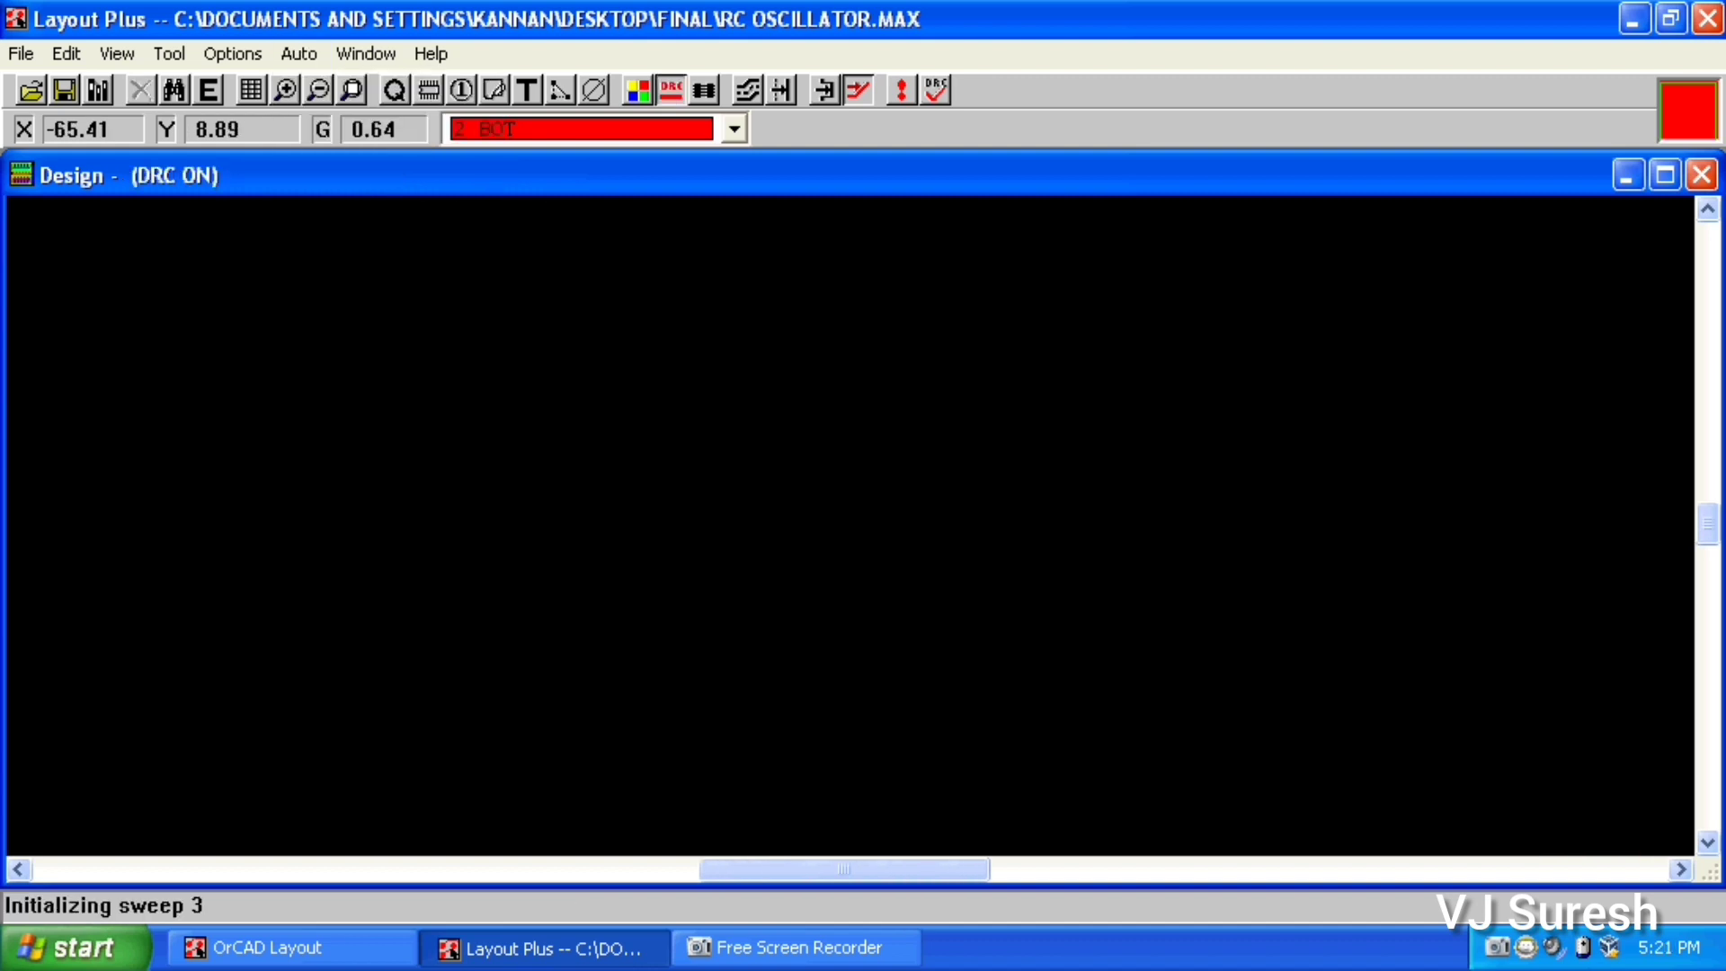
left_click(866, 557)
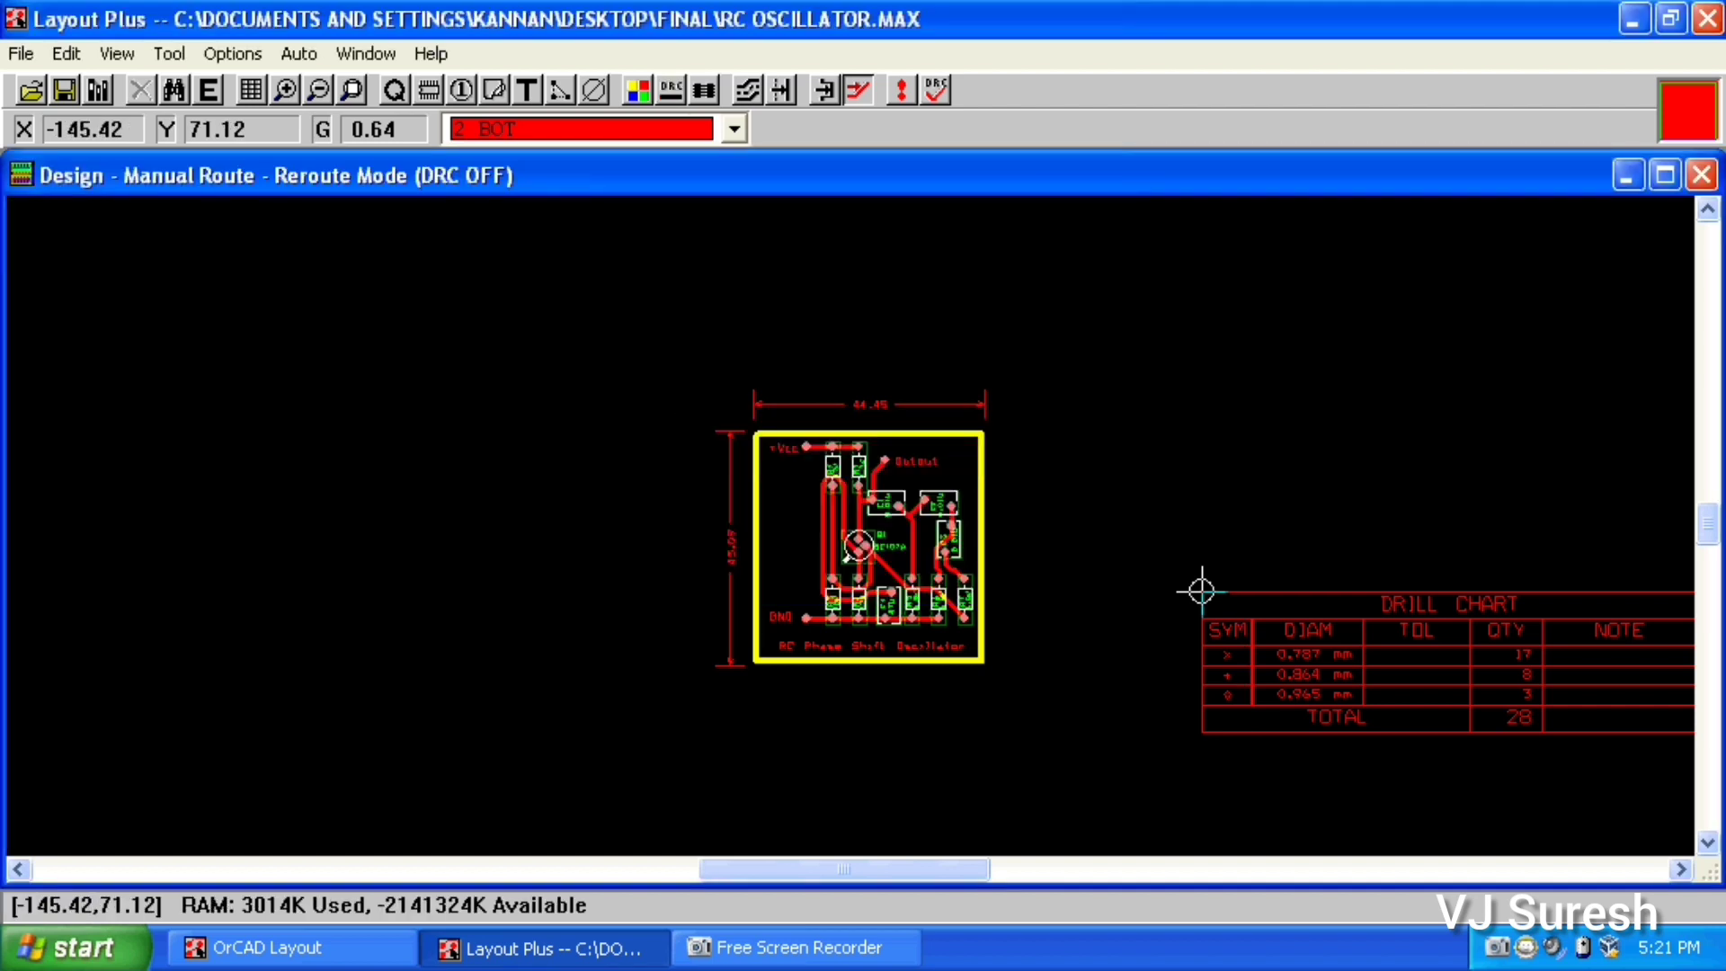
left_click(352, 89)
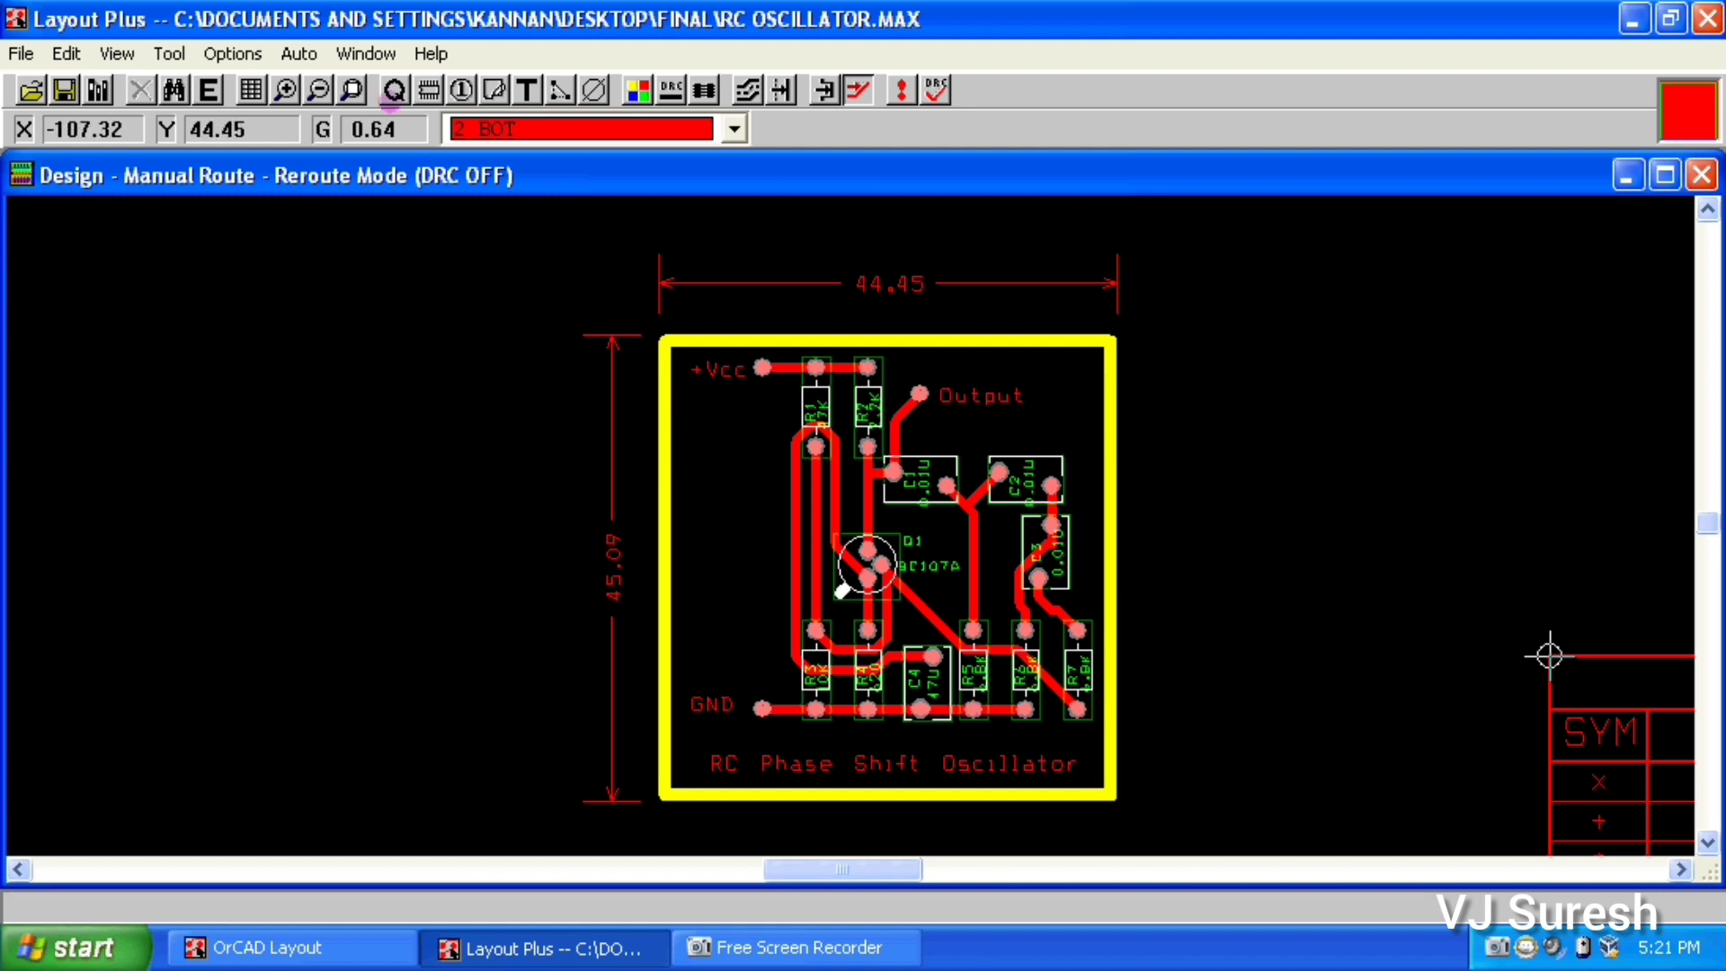
Unroute the entire board to remove the 1 mm tracks
left_click(299, 53)
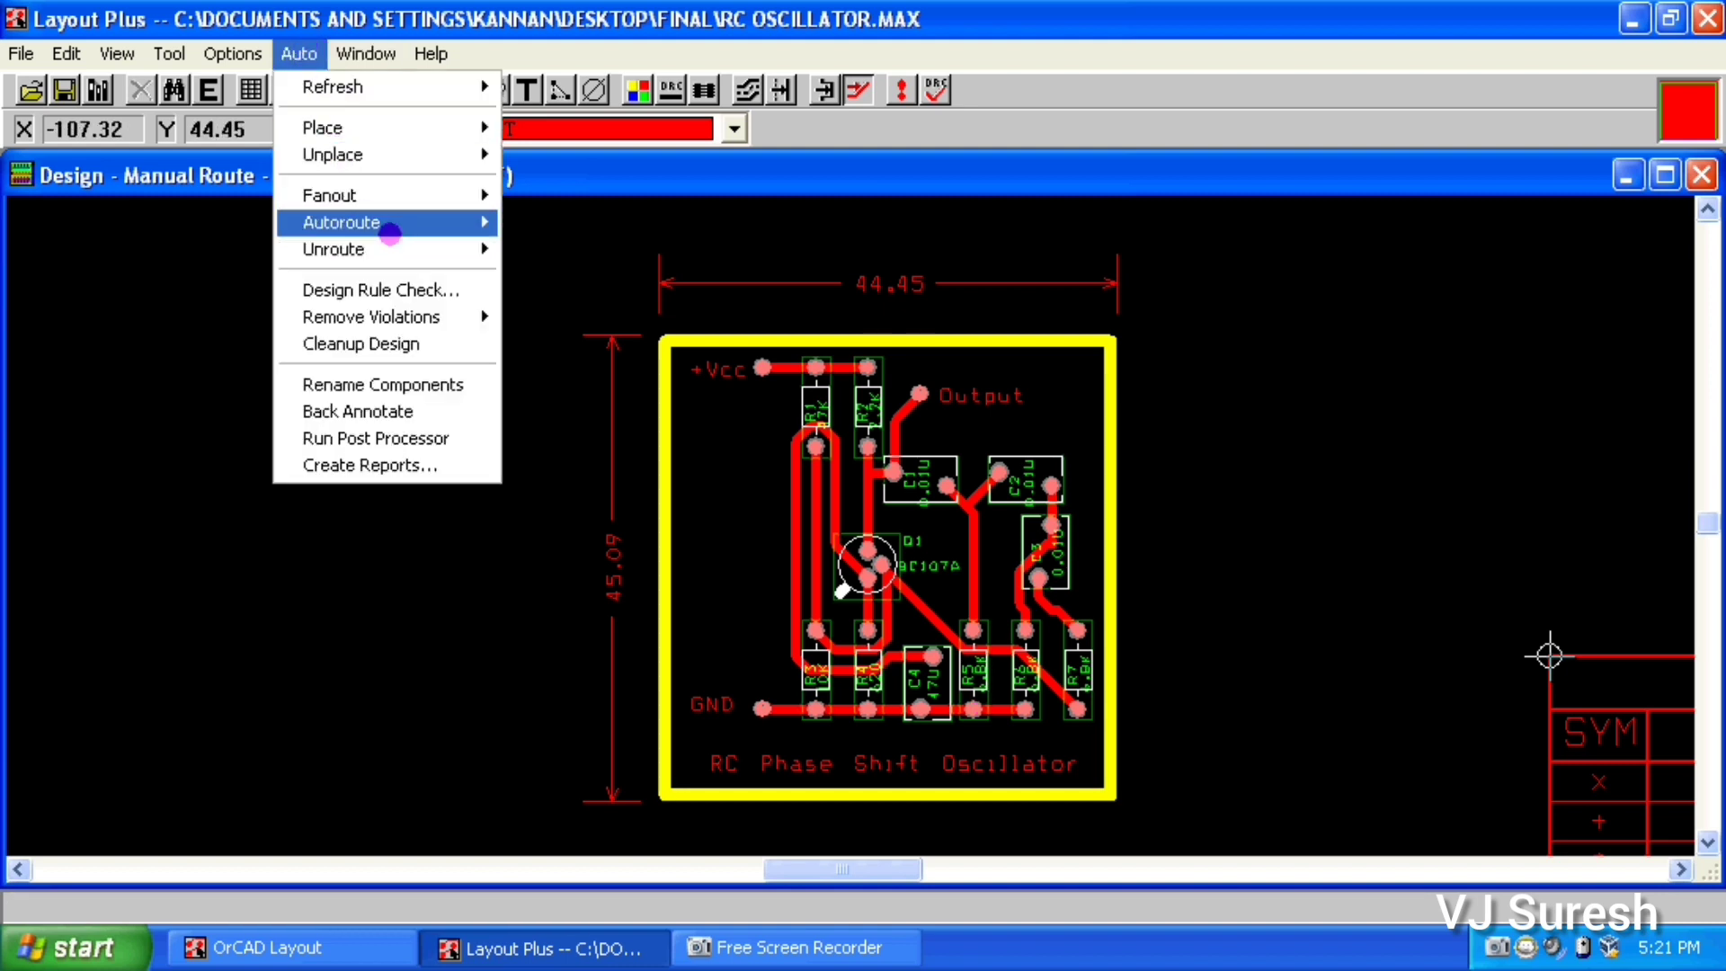
mouse_move(402, 241)
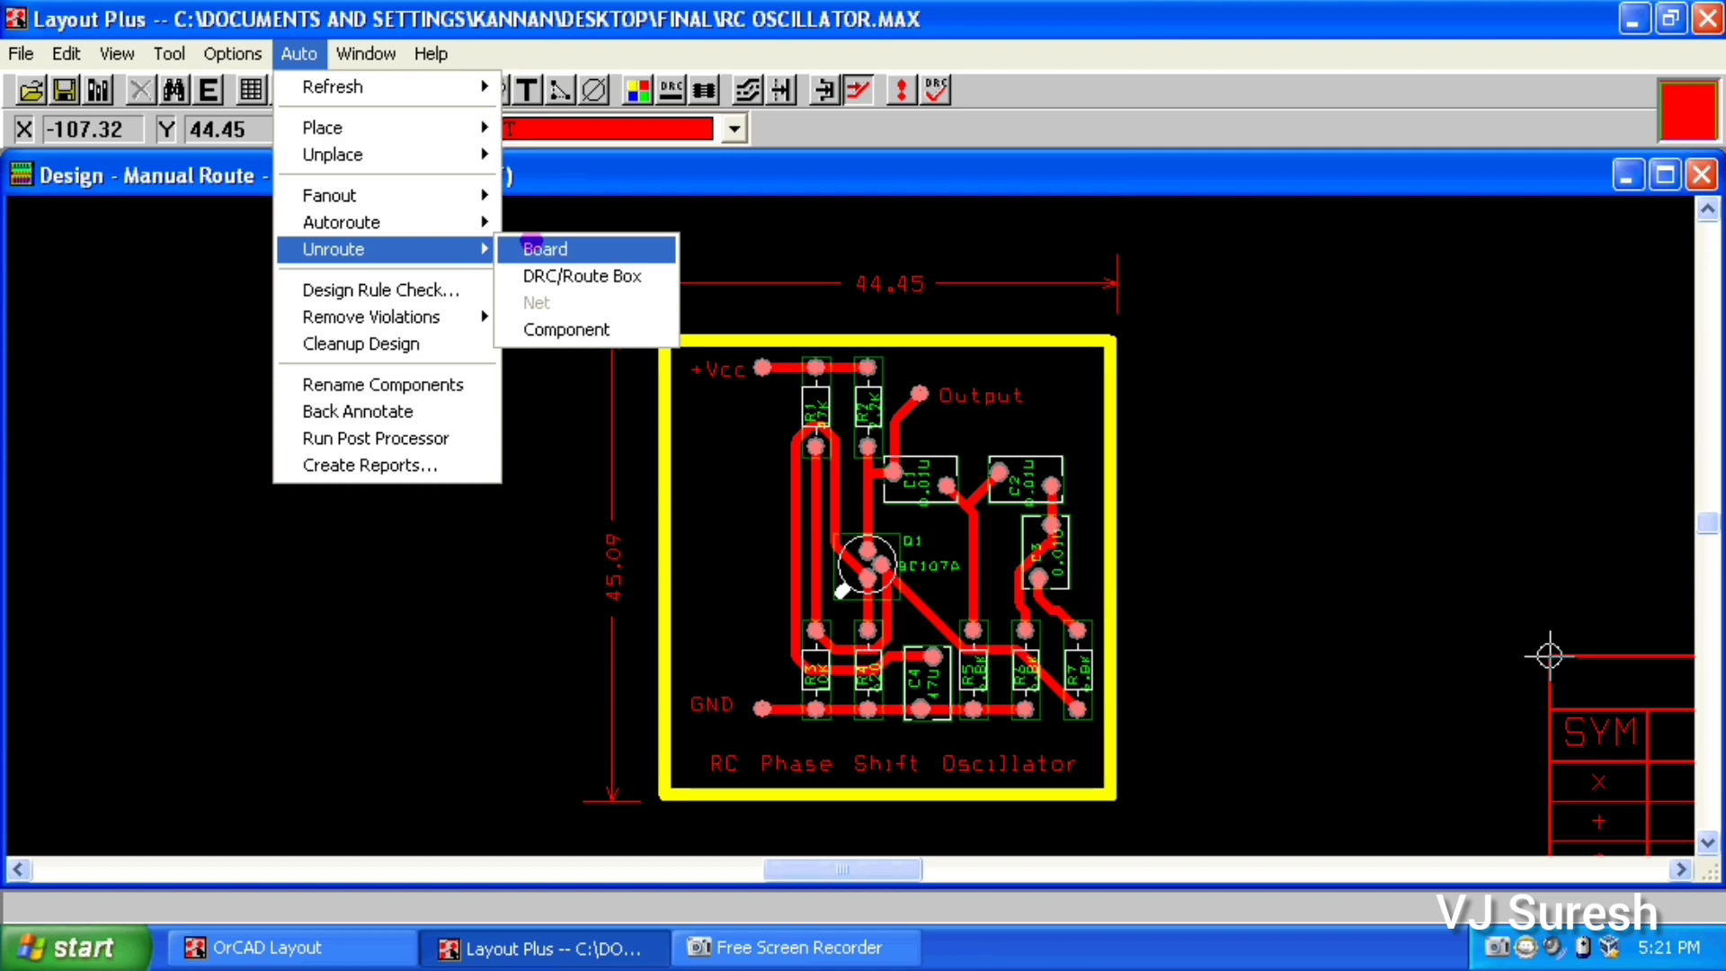
left_click(539, 247)
Reopen the nets spreadsheet and set the minimum, connection and maximum widths of net 0 to 2 mm
left_click(167, 54)
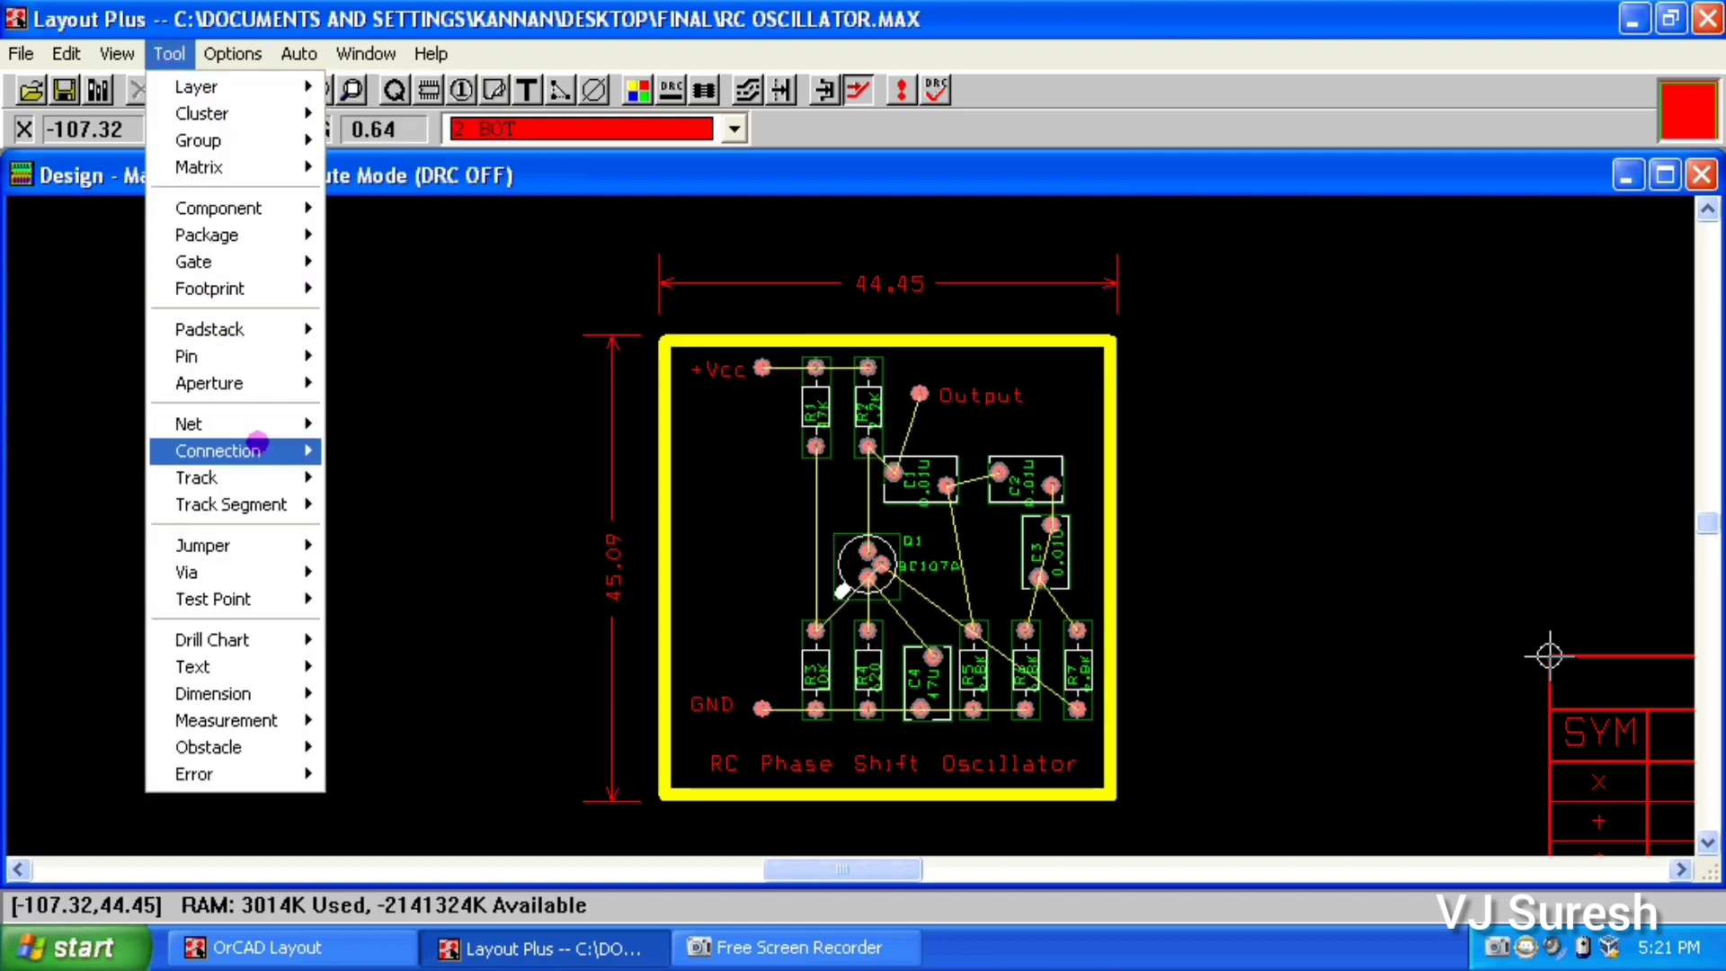
mouse_move(256, 424)
left_click(412, 424)
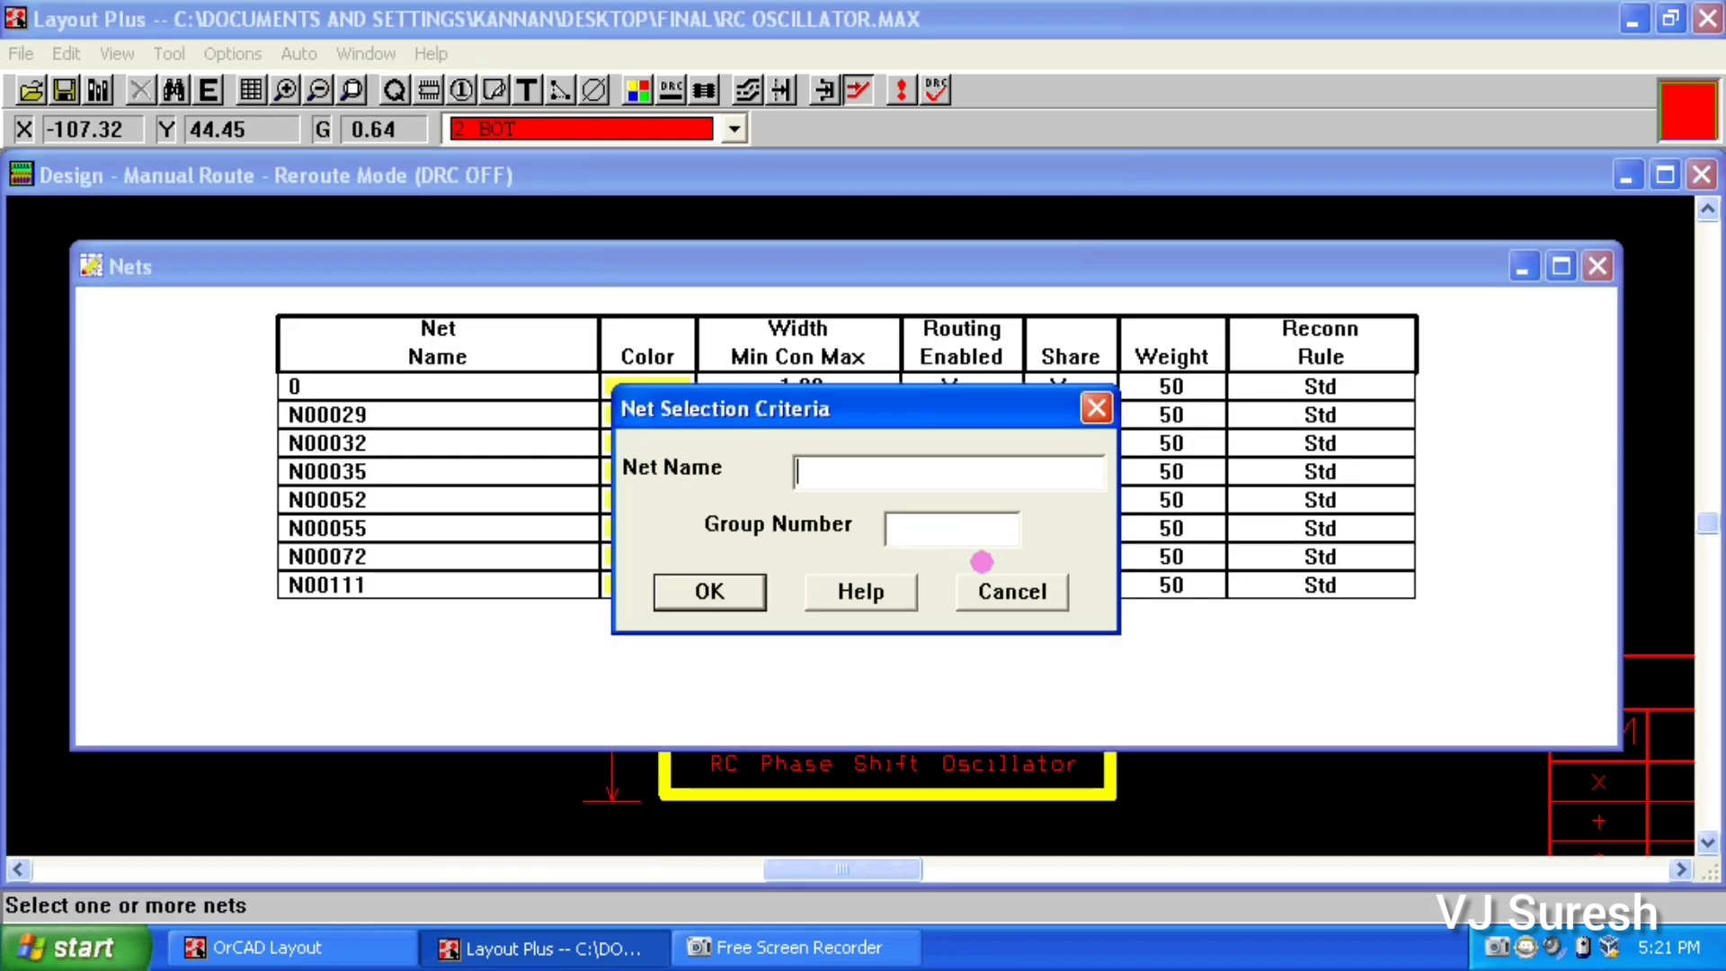
left_click(991, 584)
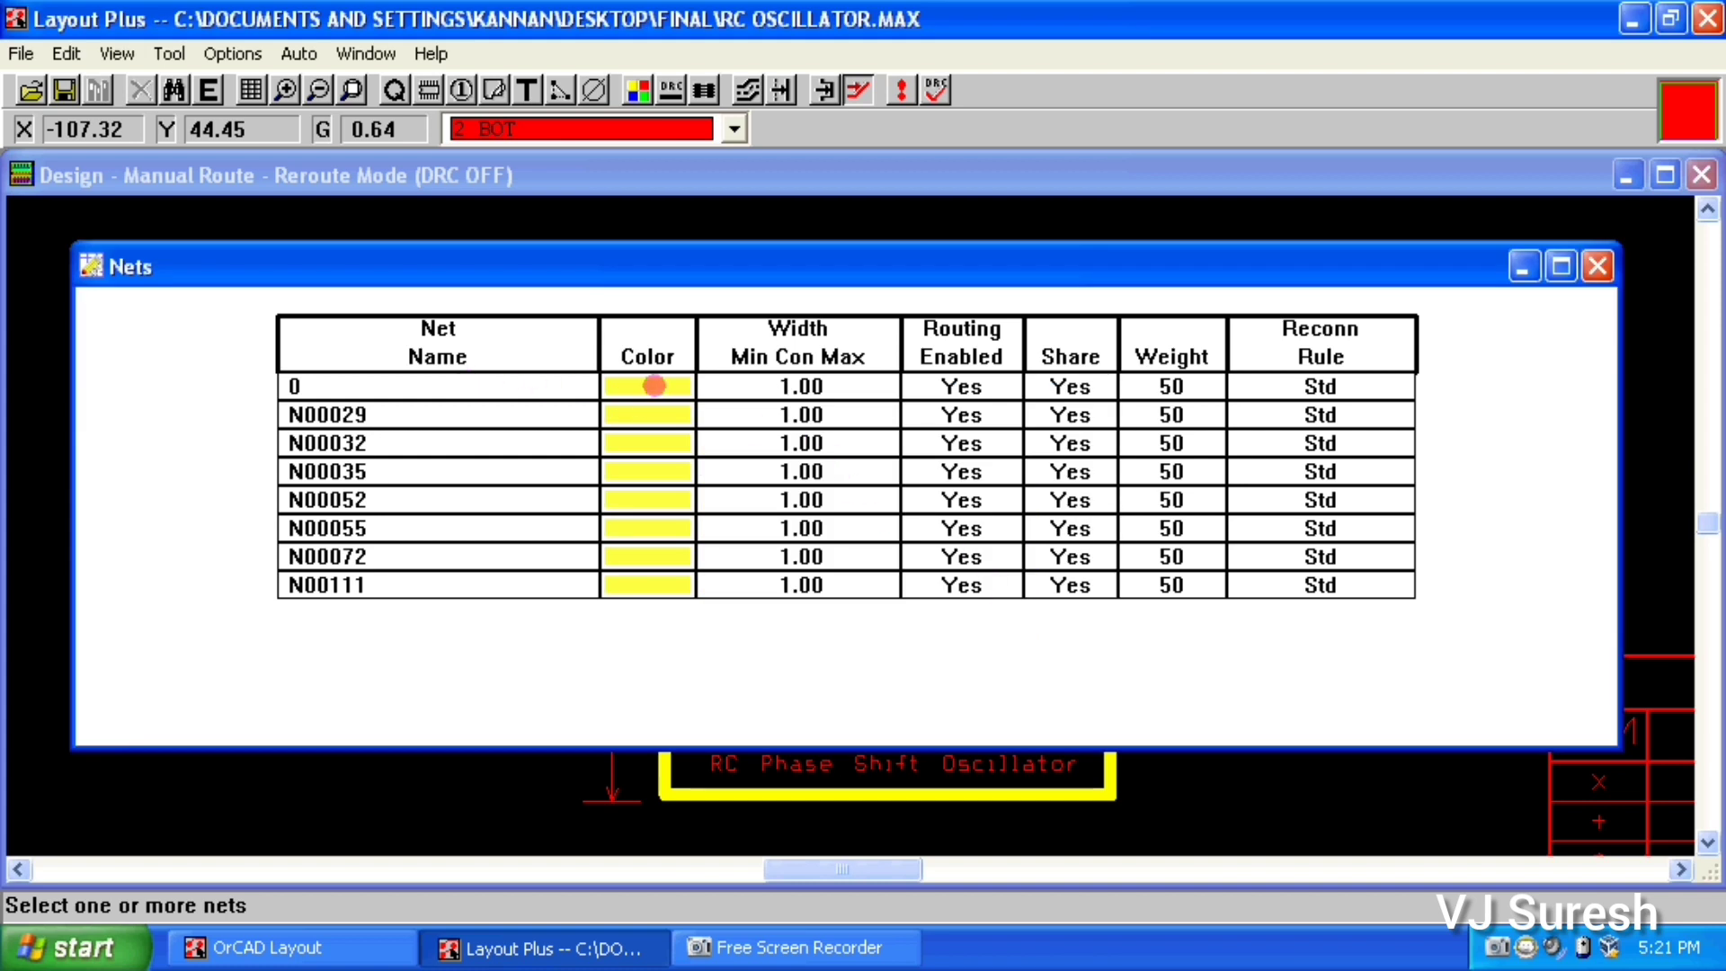
left_click(812, 386)
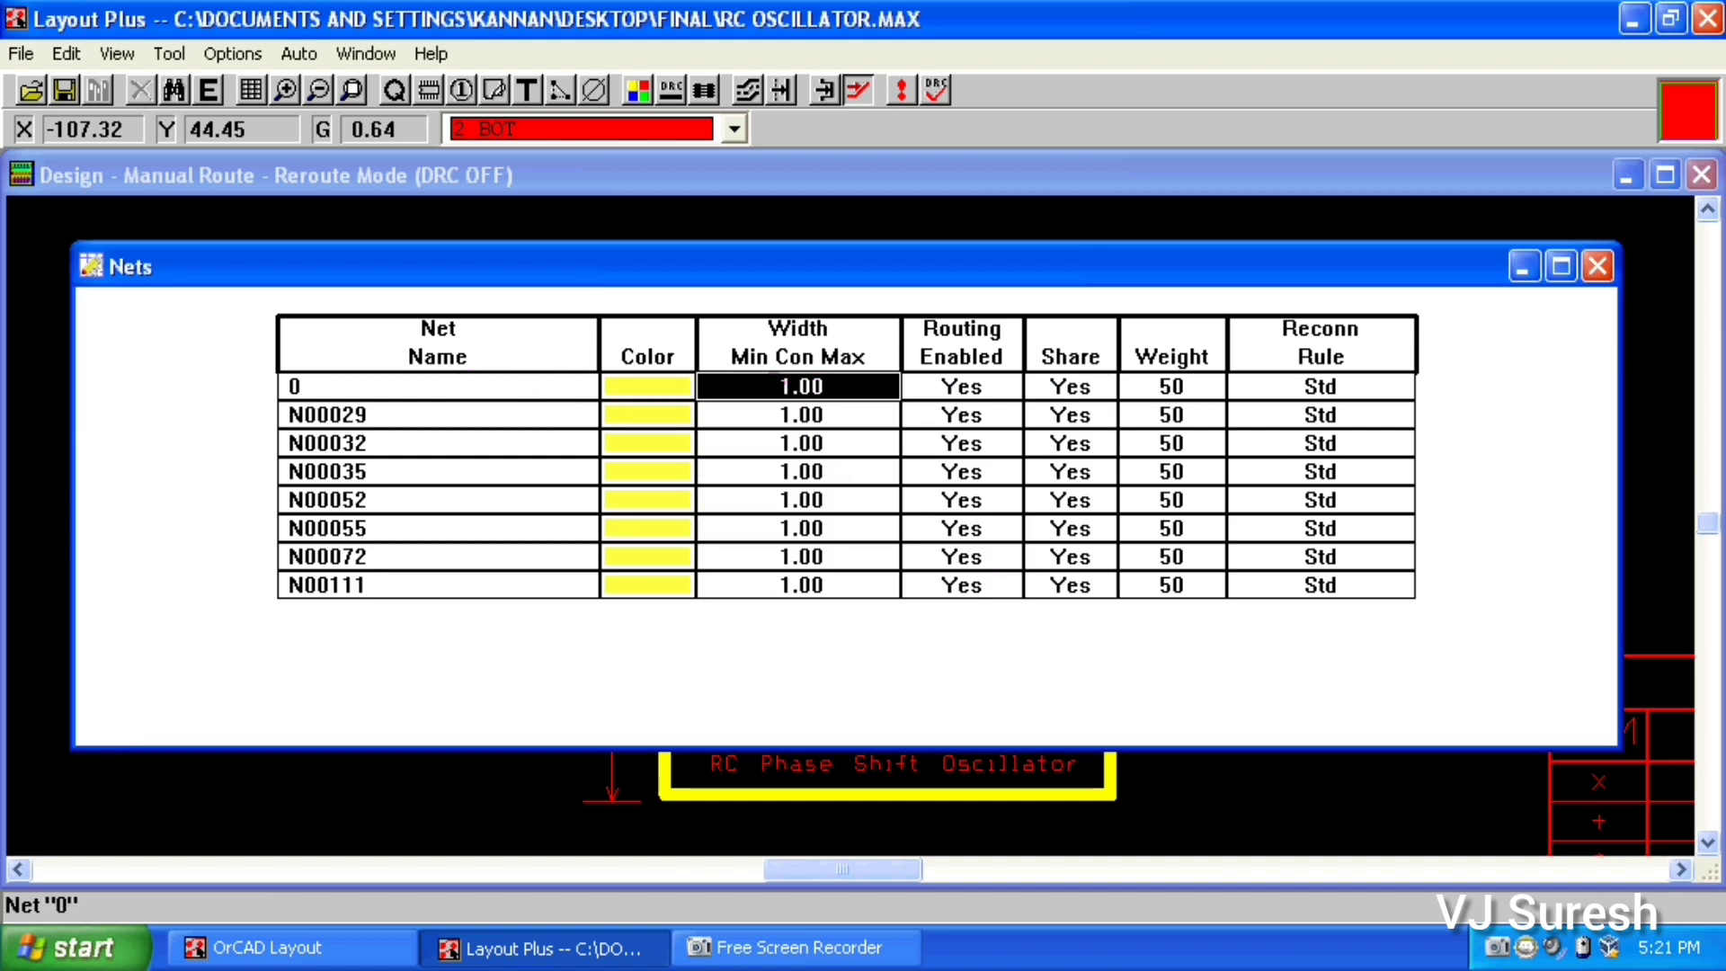
double_click(812, 386)
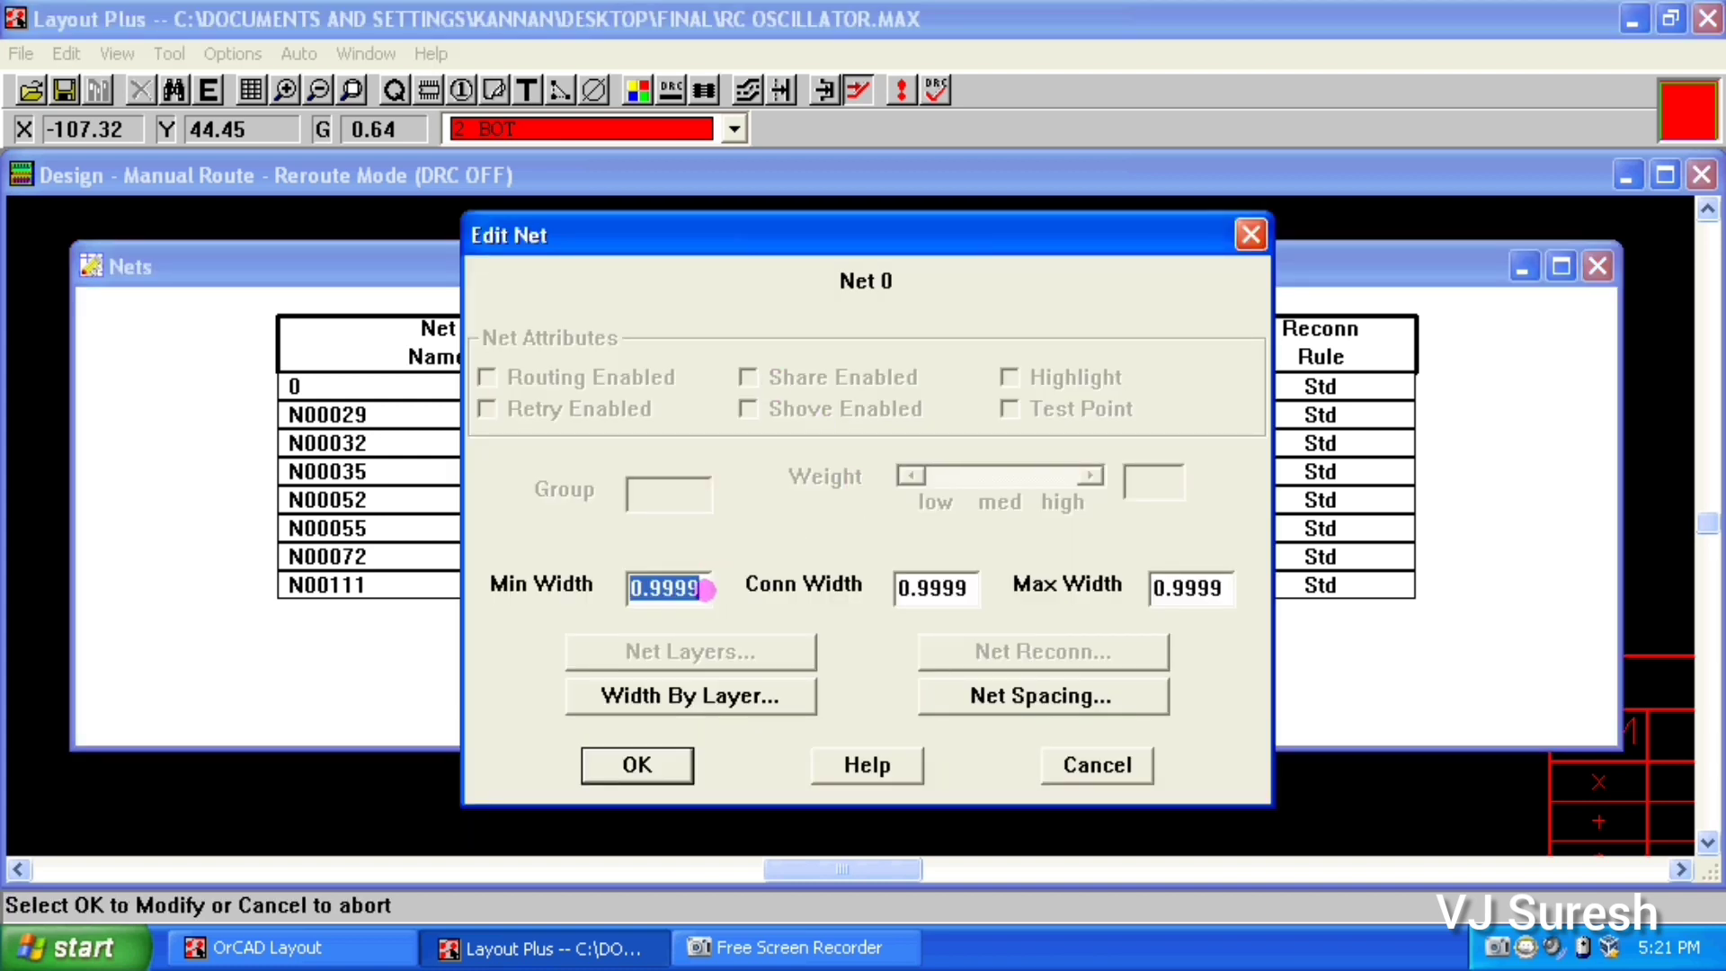
type("2")
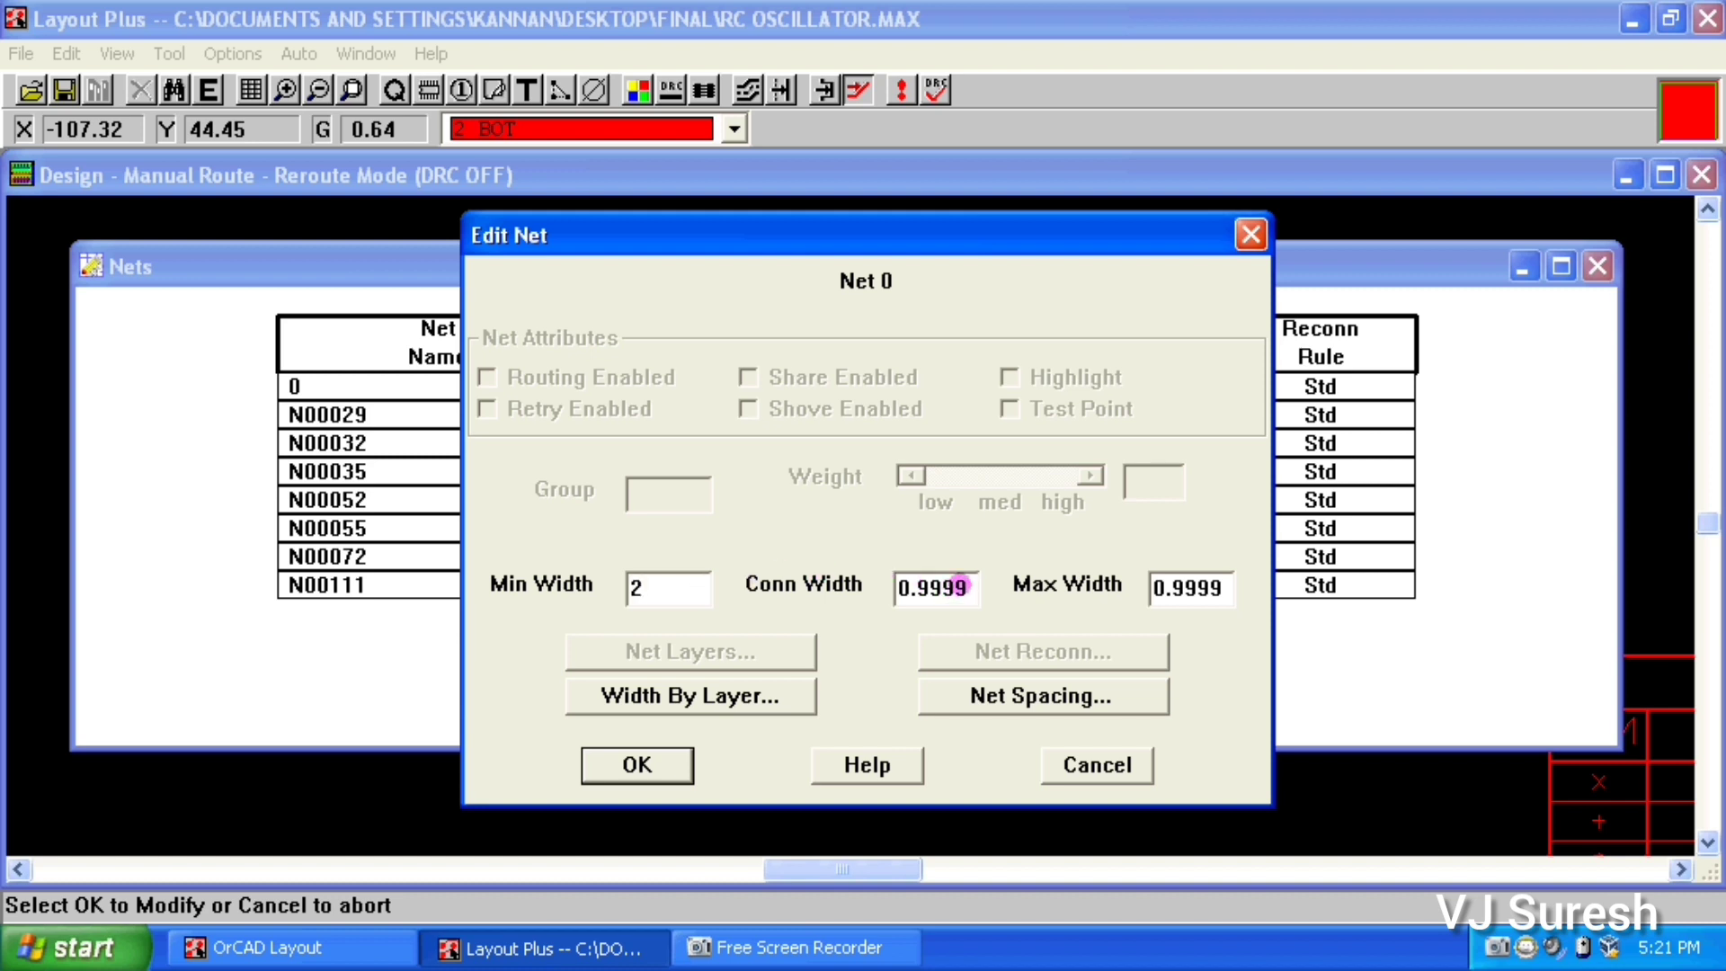
key("Tab")
type("2")
key("Tab")
type("2")
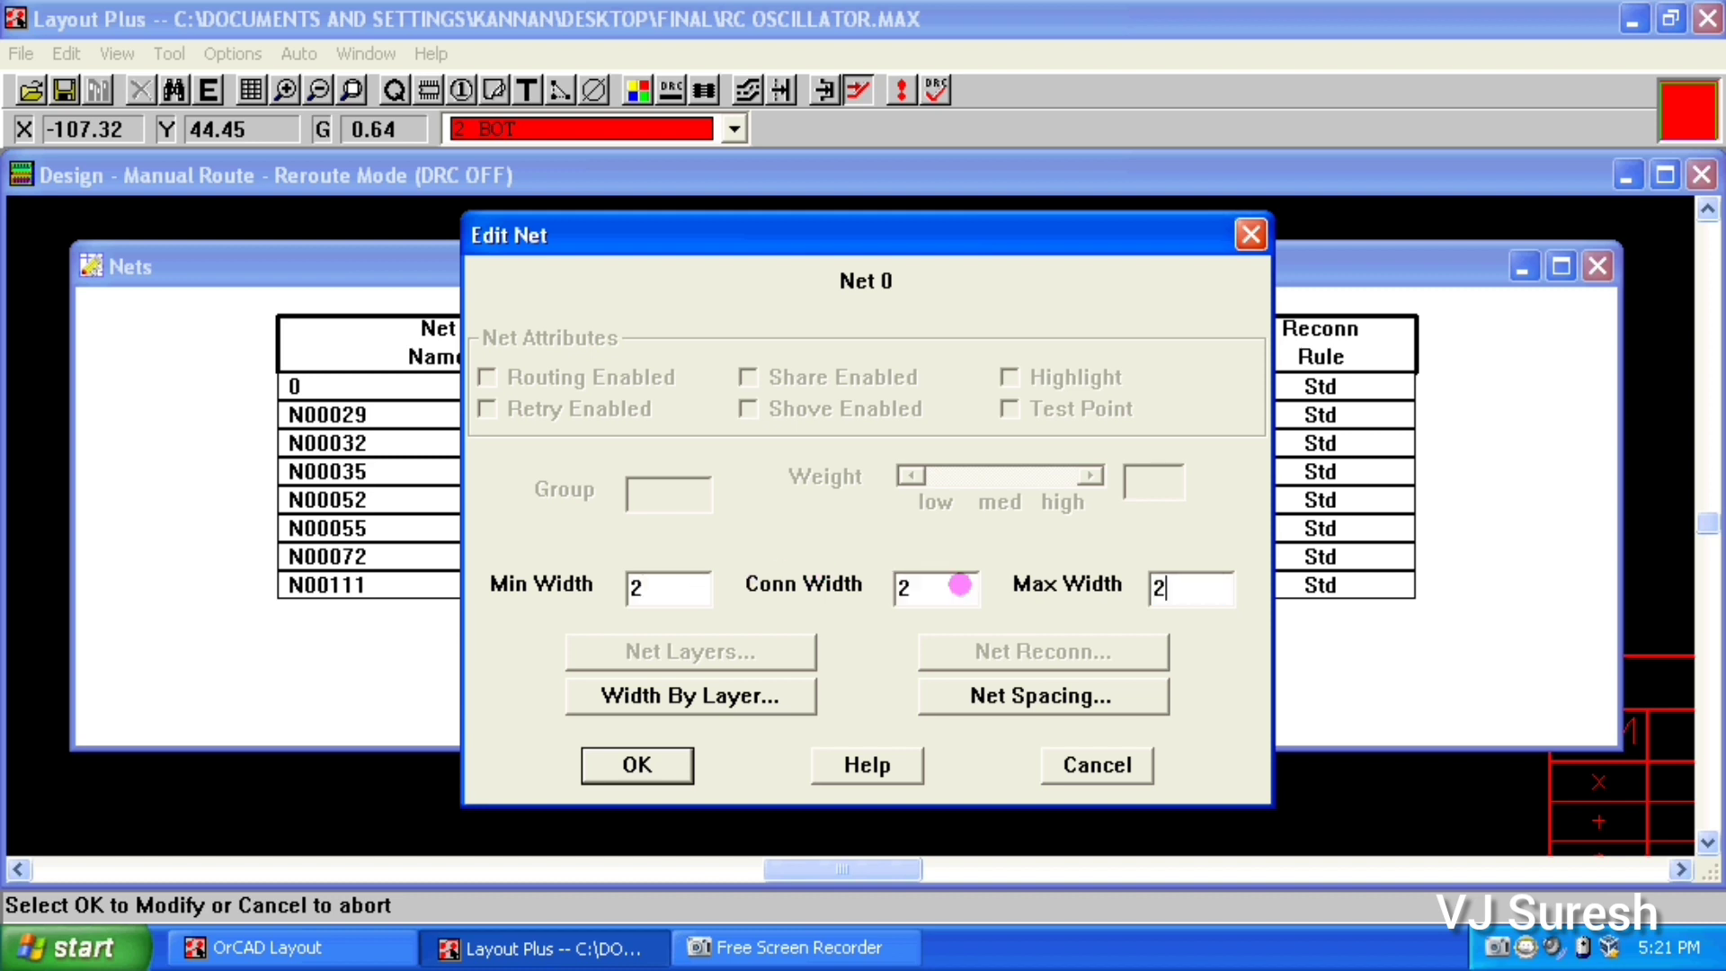
left_click(645, 766)
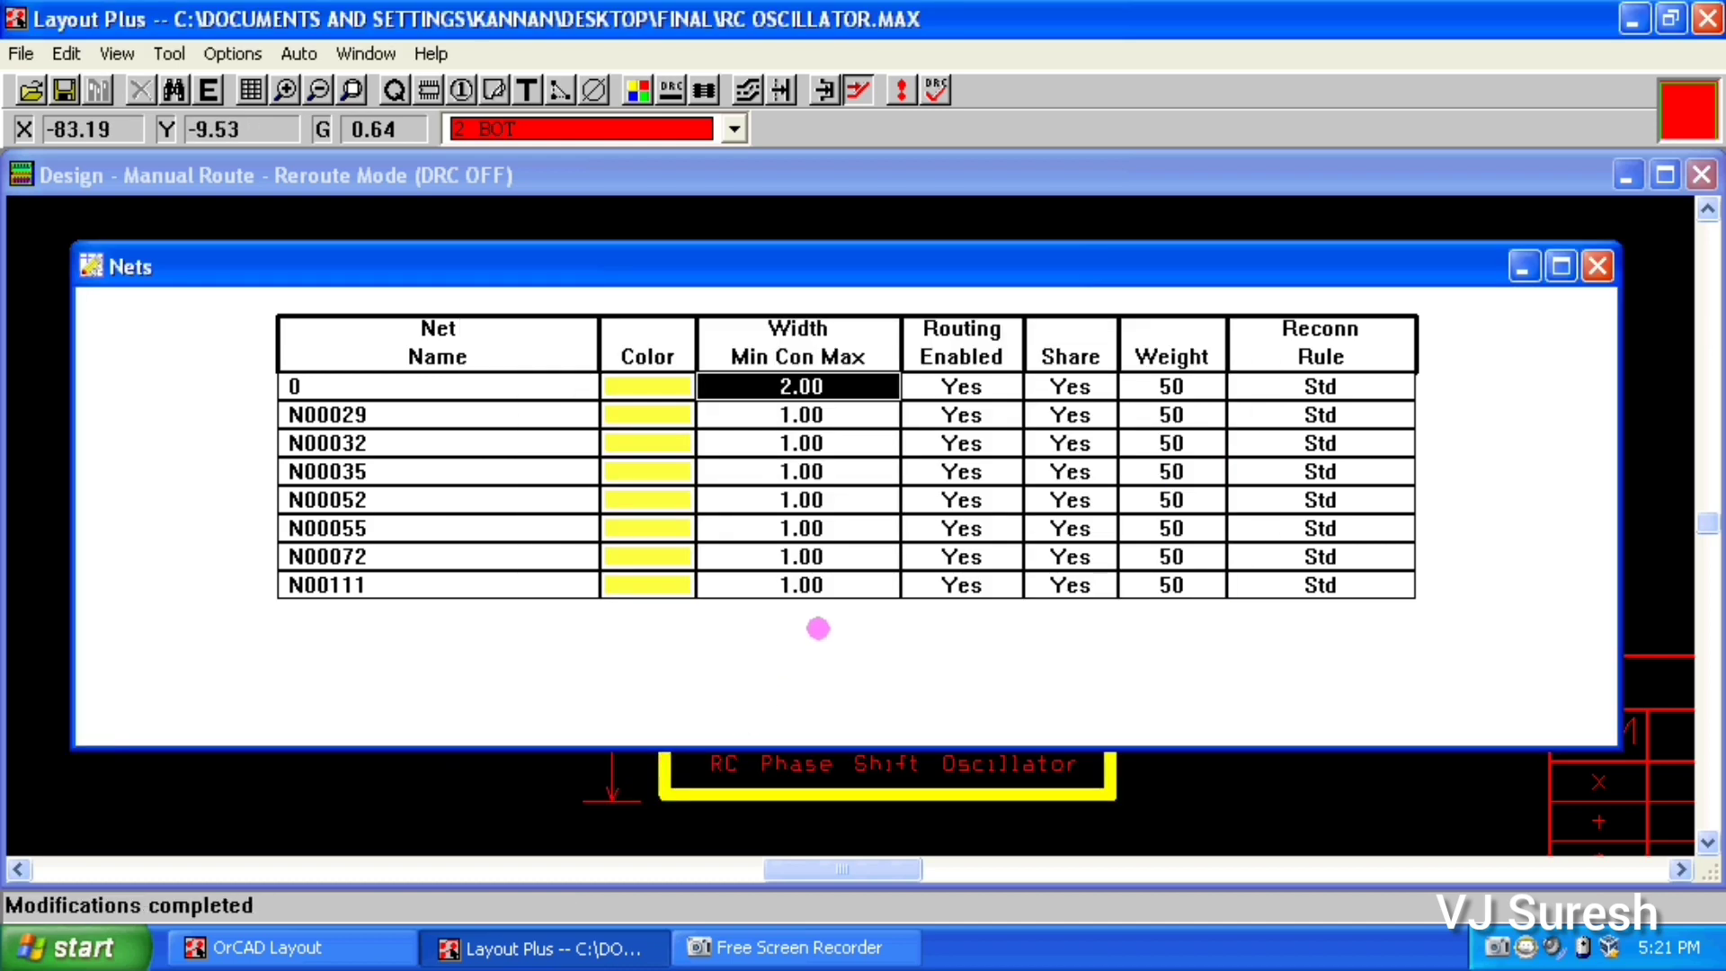
Set the minimum, connection and maximum widths of net N00072 to 3 mm and close the nets spreadsheet
left_click(791, 557)
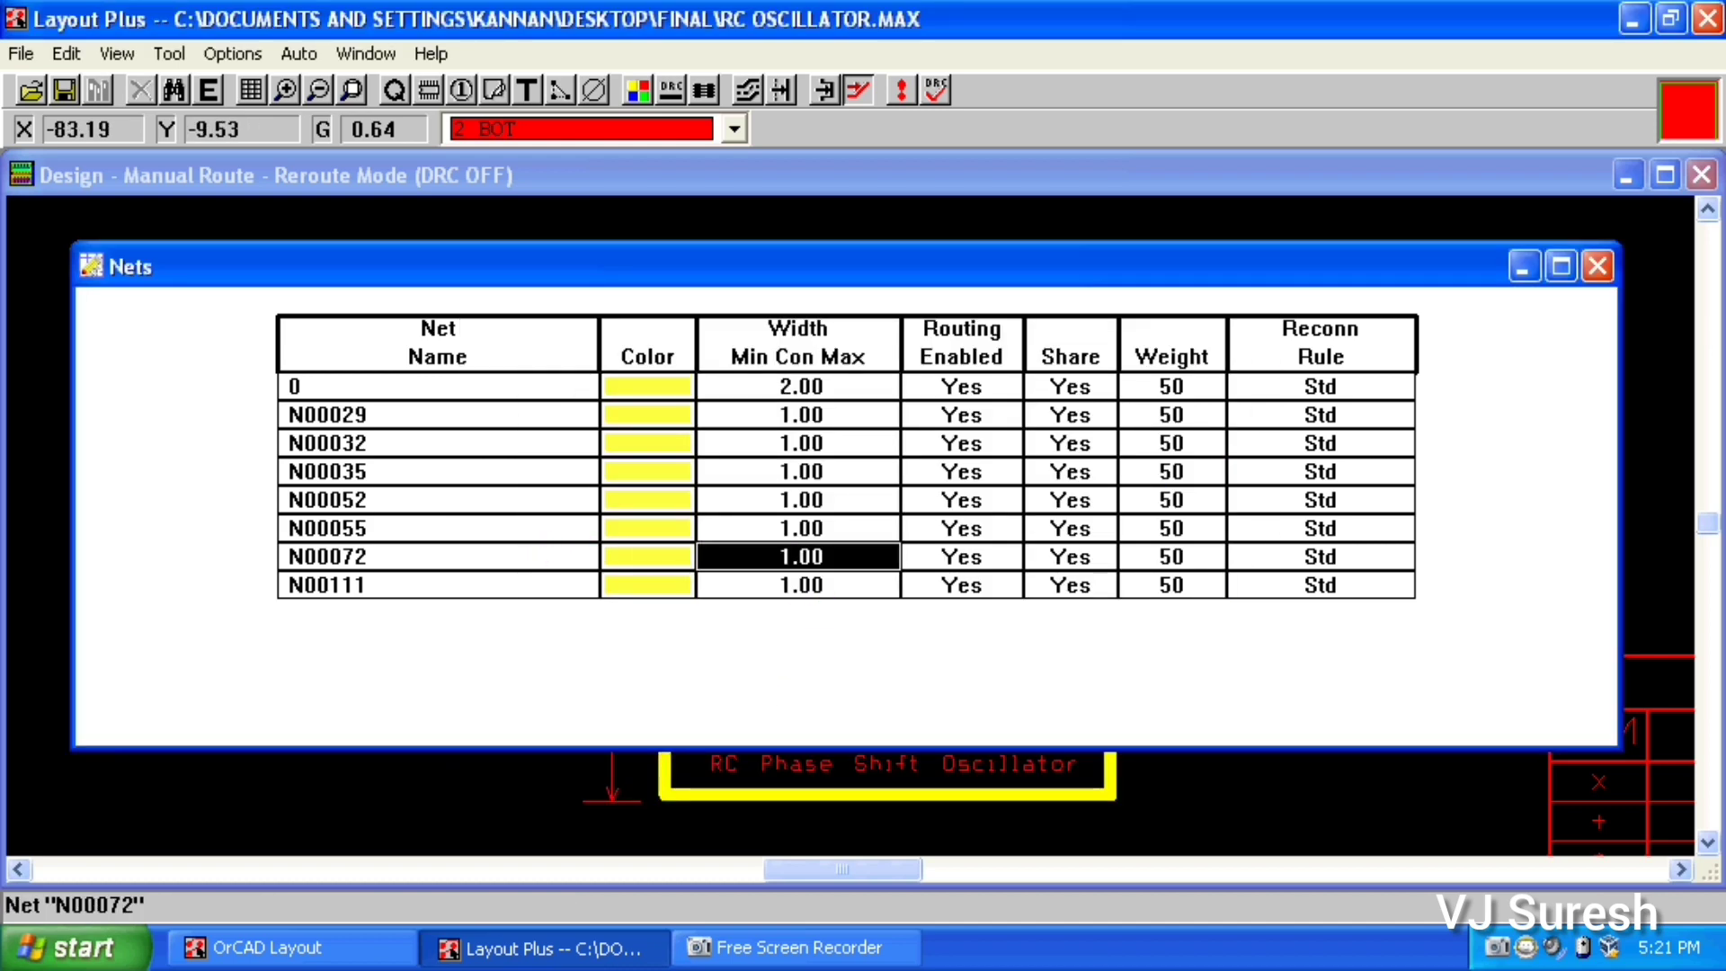
double_click(773, 556)
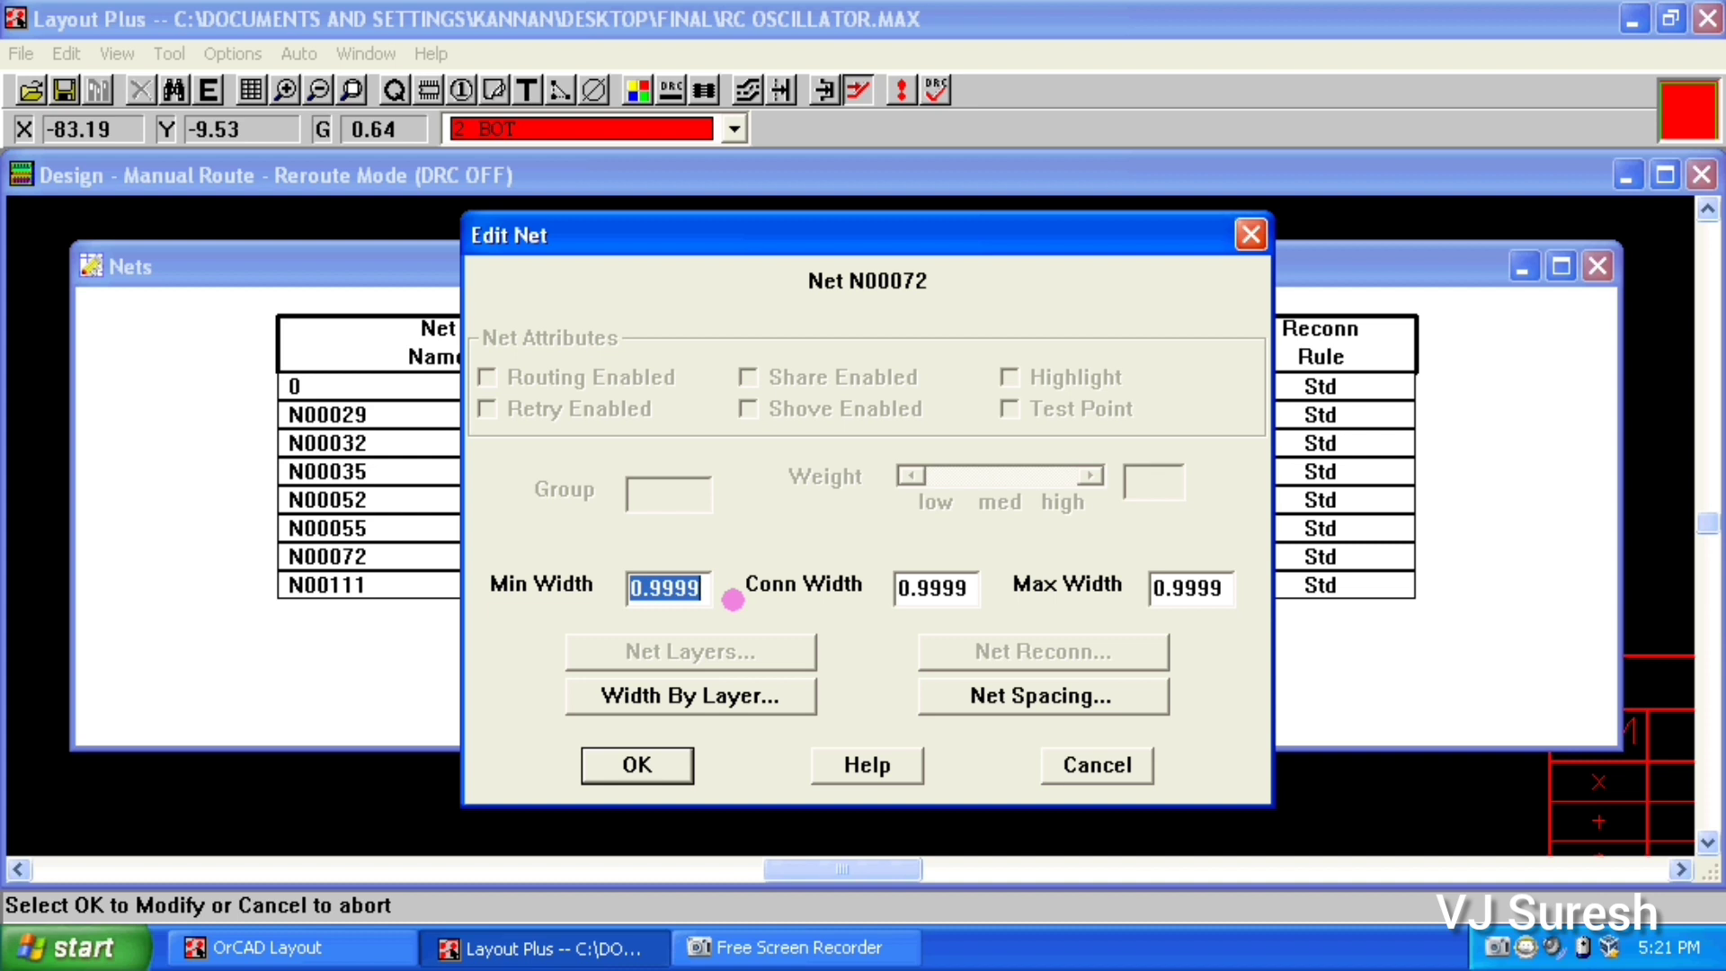
type("3")
key("Tab")
type("3")
key("Tab")
type("3")
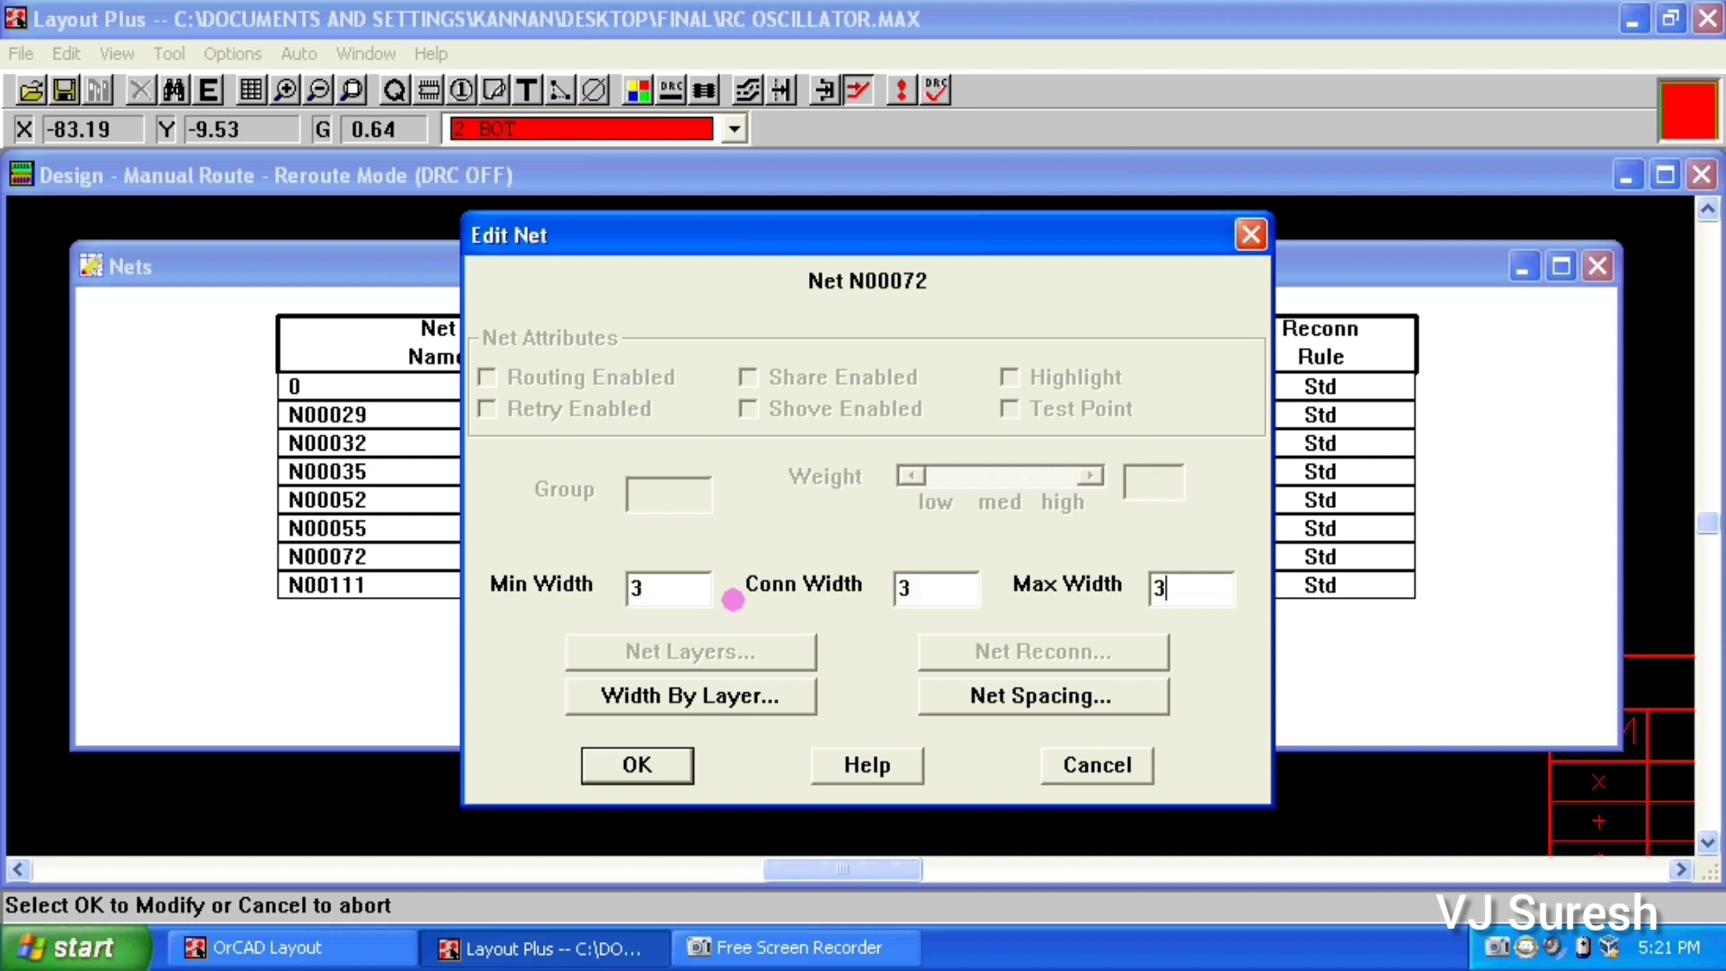
left_click(669, 763)
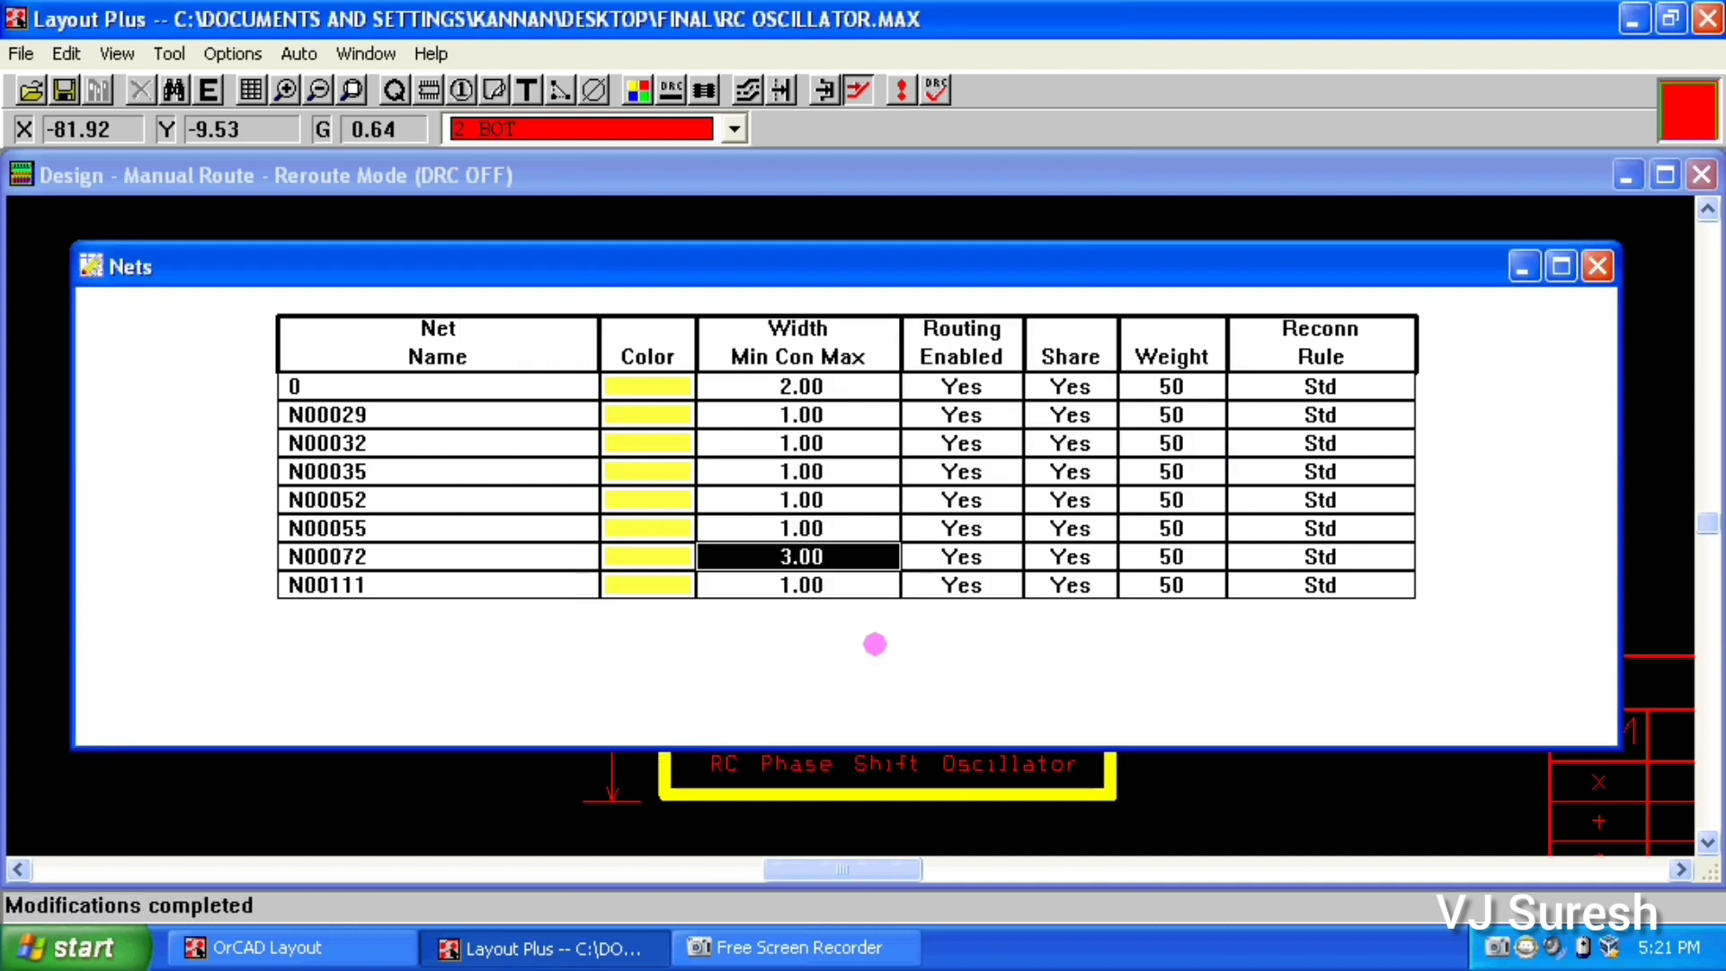
left_click(1598, 266)
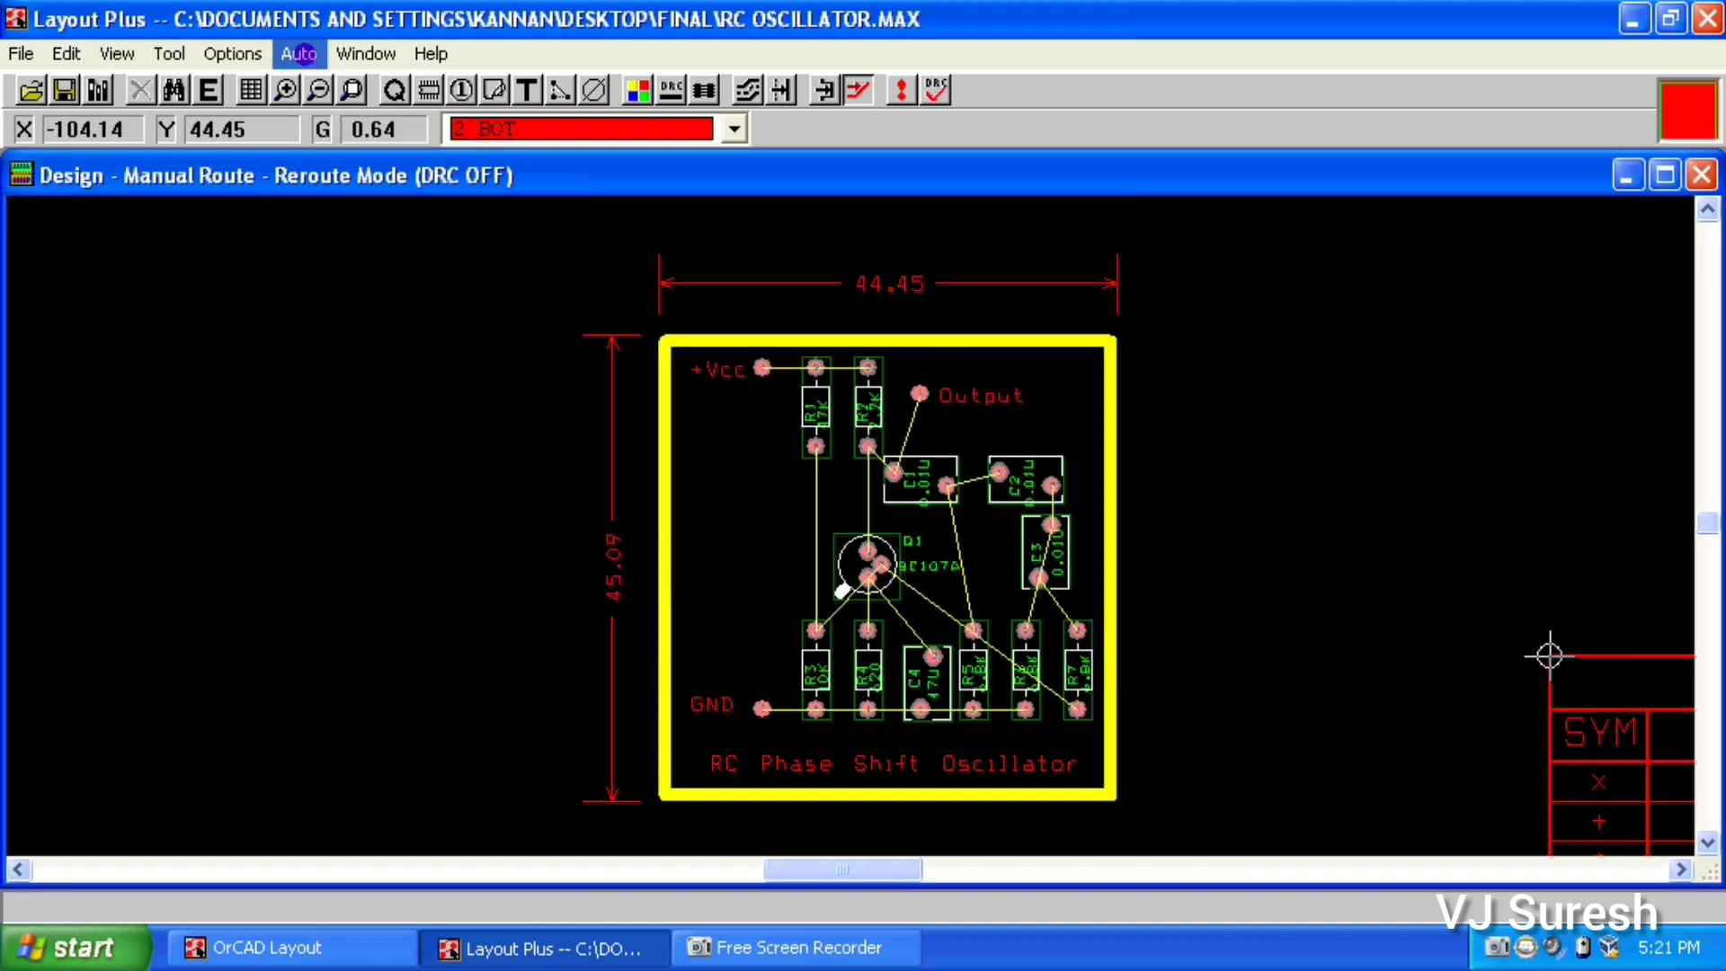
Autoroute the entire board again with the individual widths assigned to nets 0 and N00072
left_click(298, 54)
mouse_move(427, 222)
left_click(552, 221)
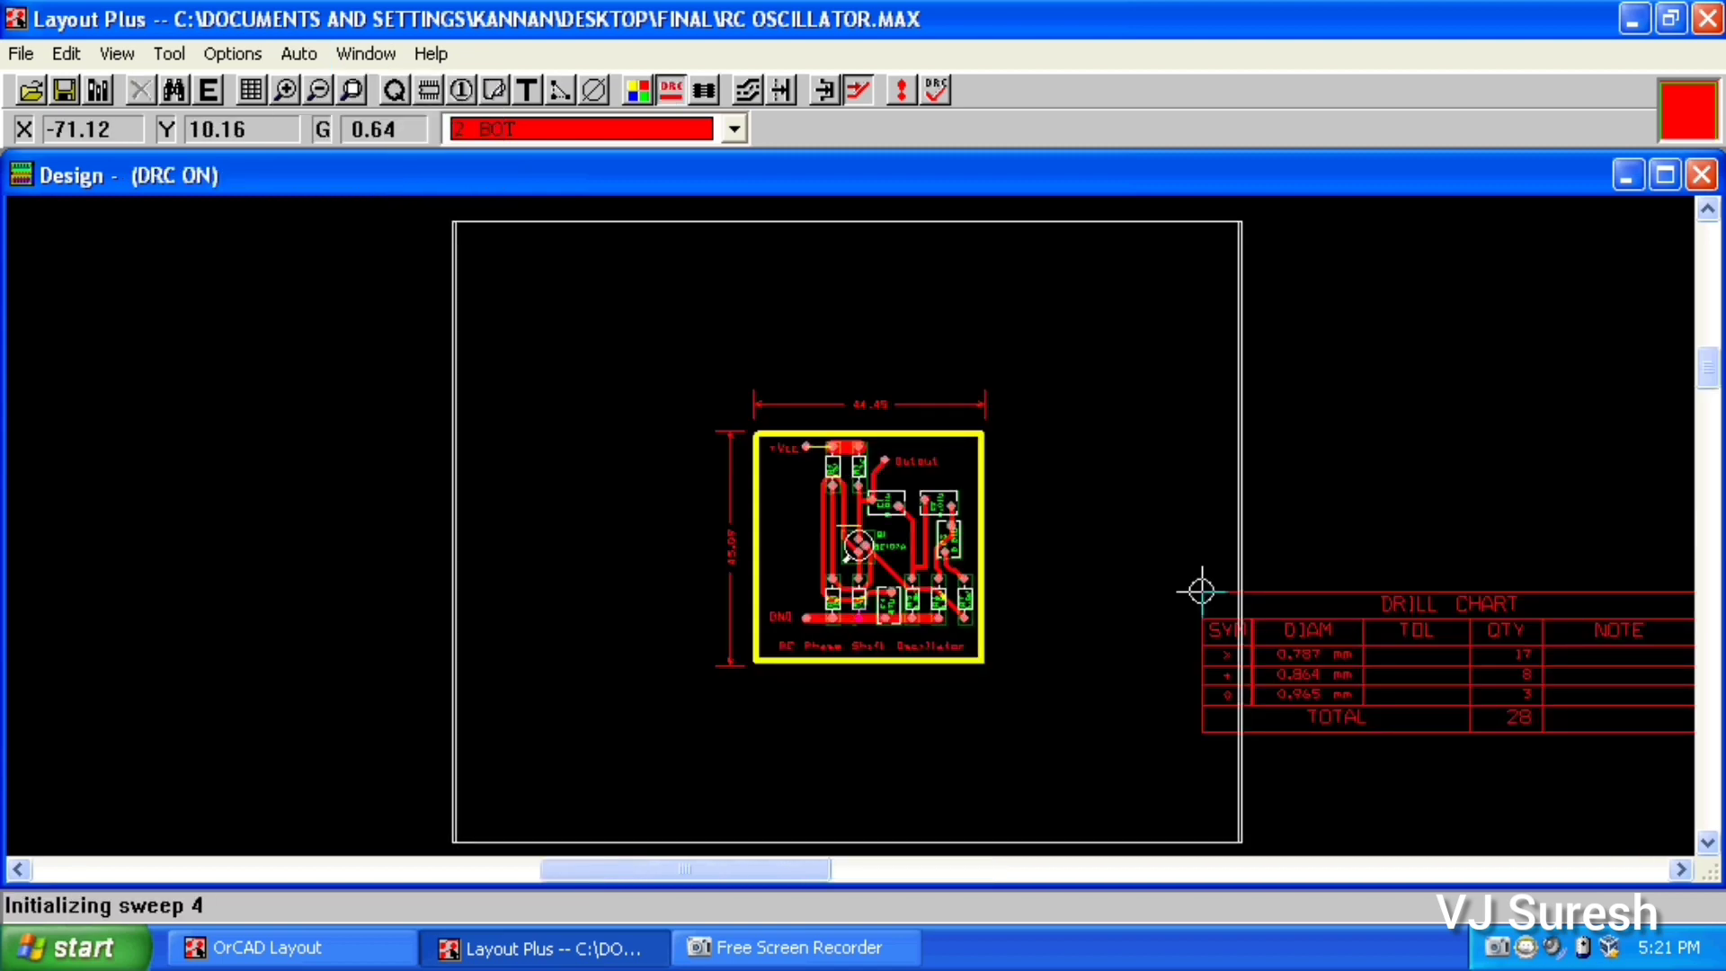
left_click(867, 563)
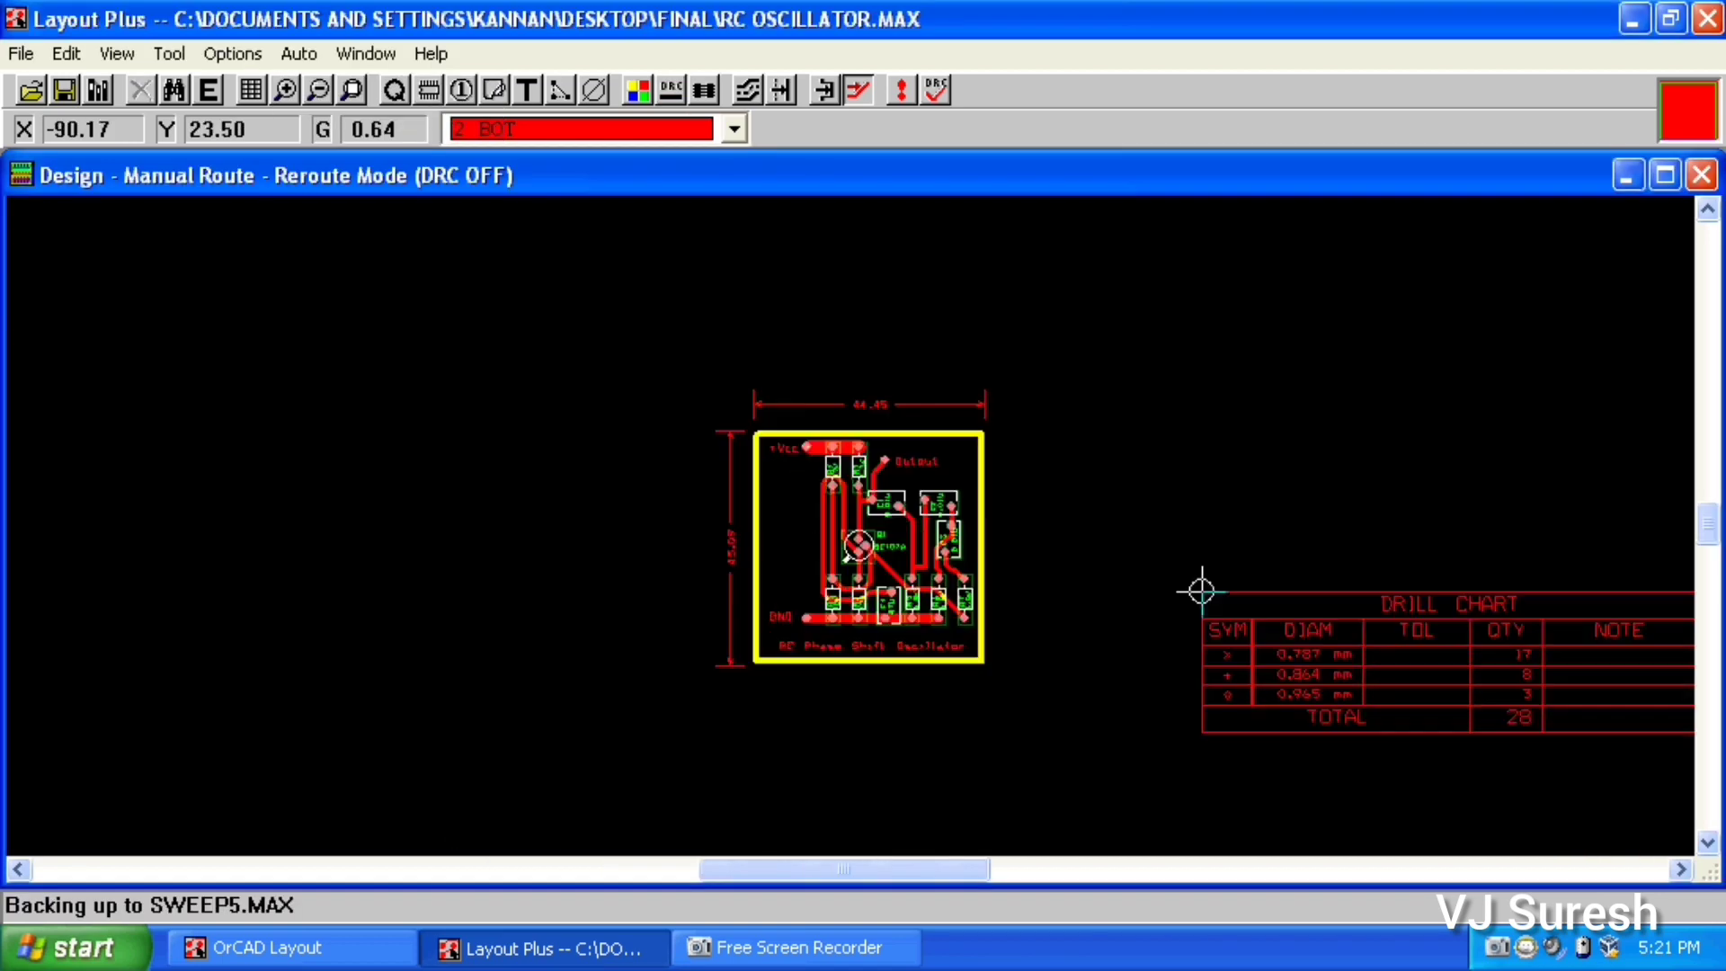
left_click(285, 90)
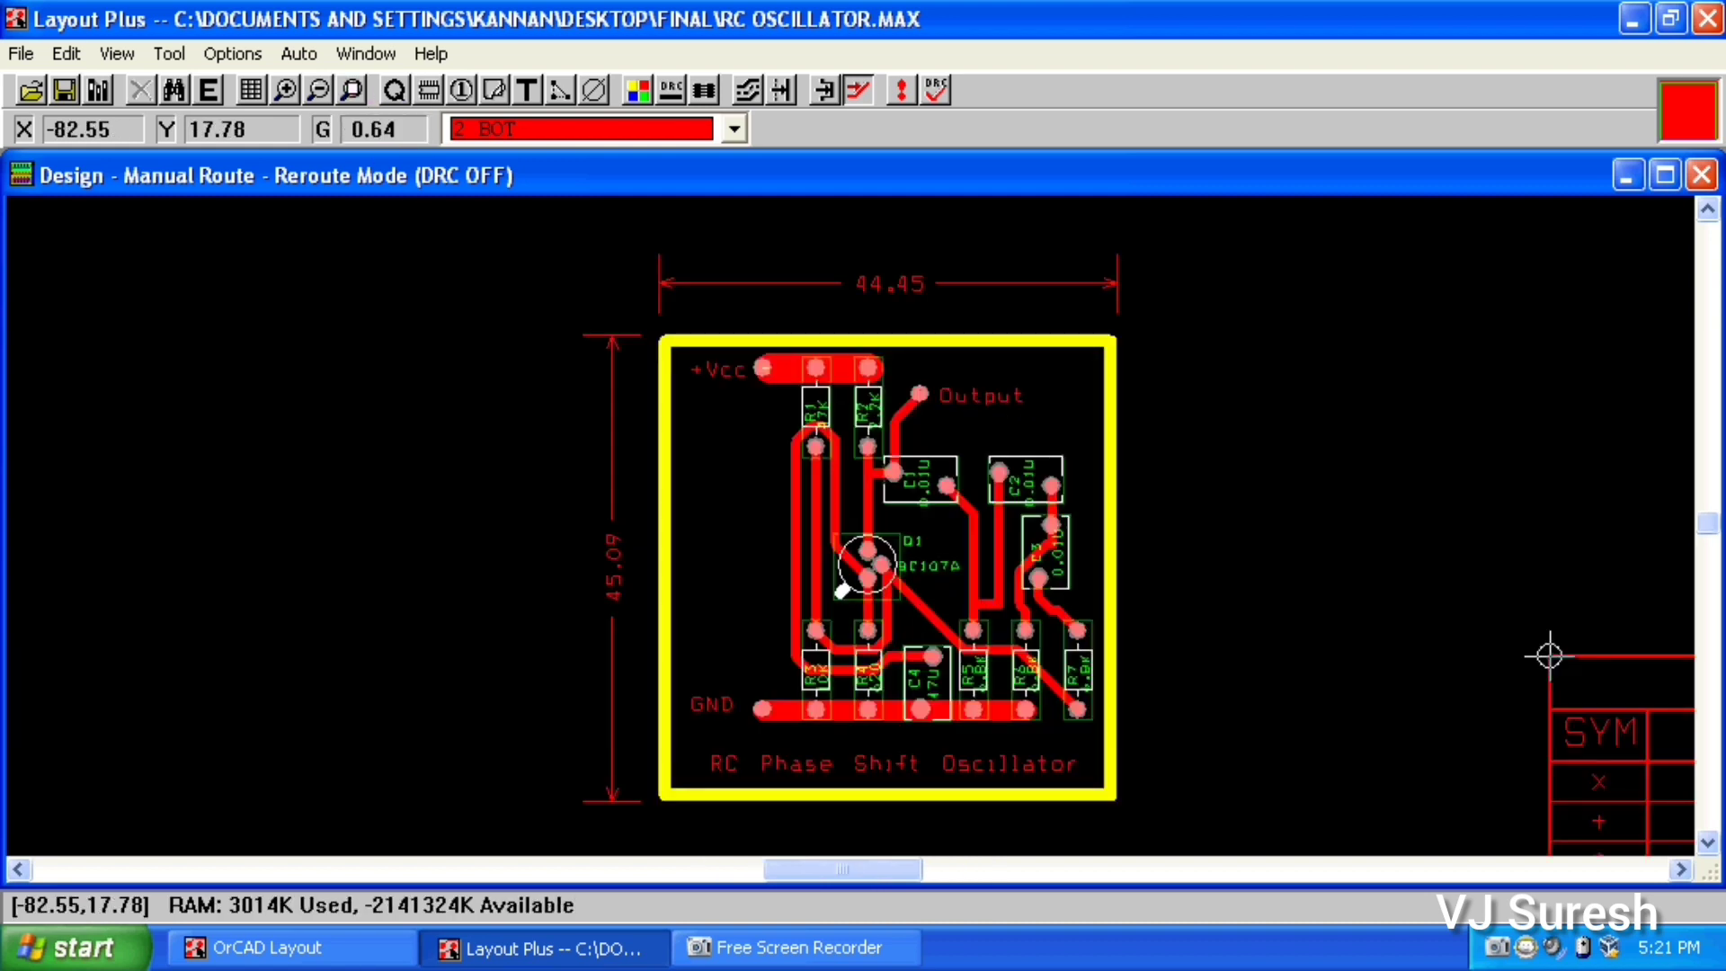